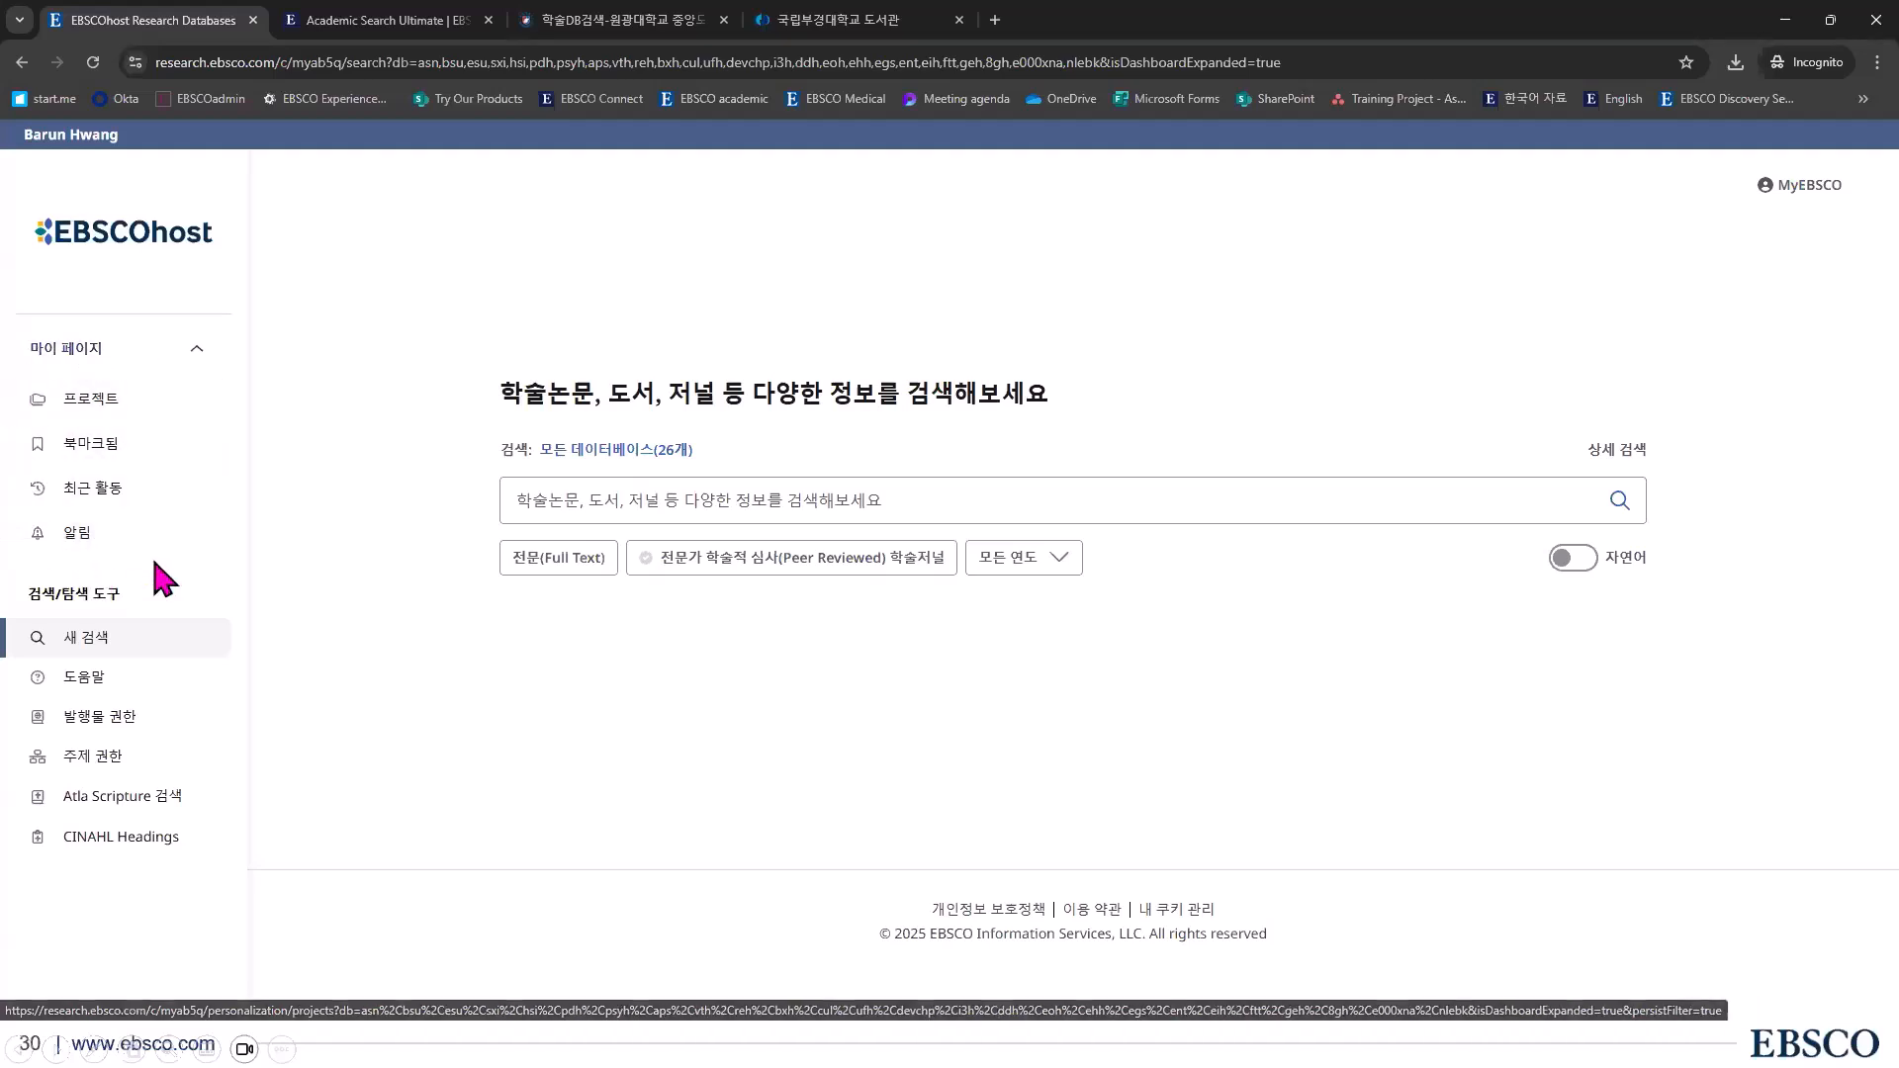
View the MyEBSCO account options and close them again
left_click(1825, 194)
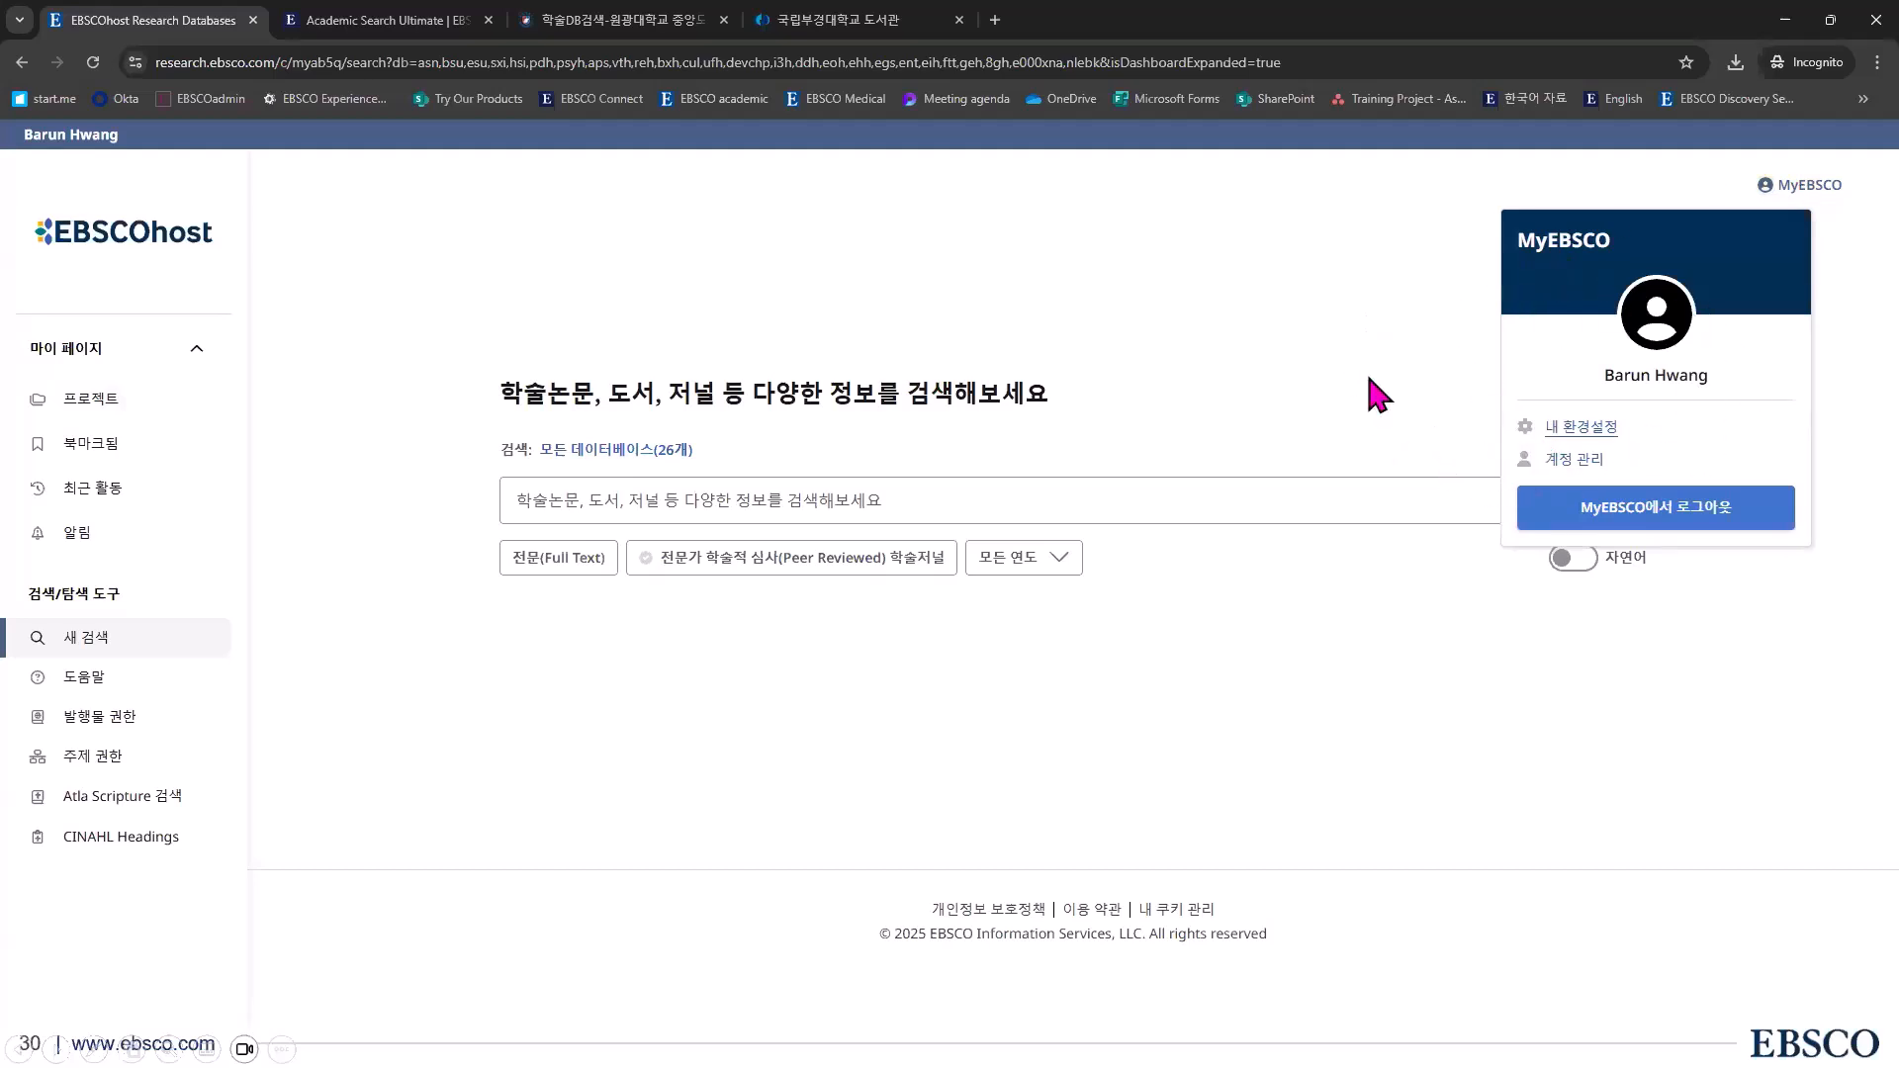
left_click(1306, 299)
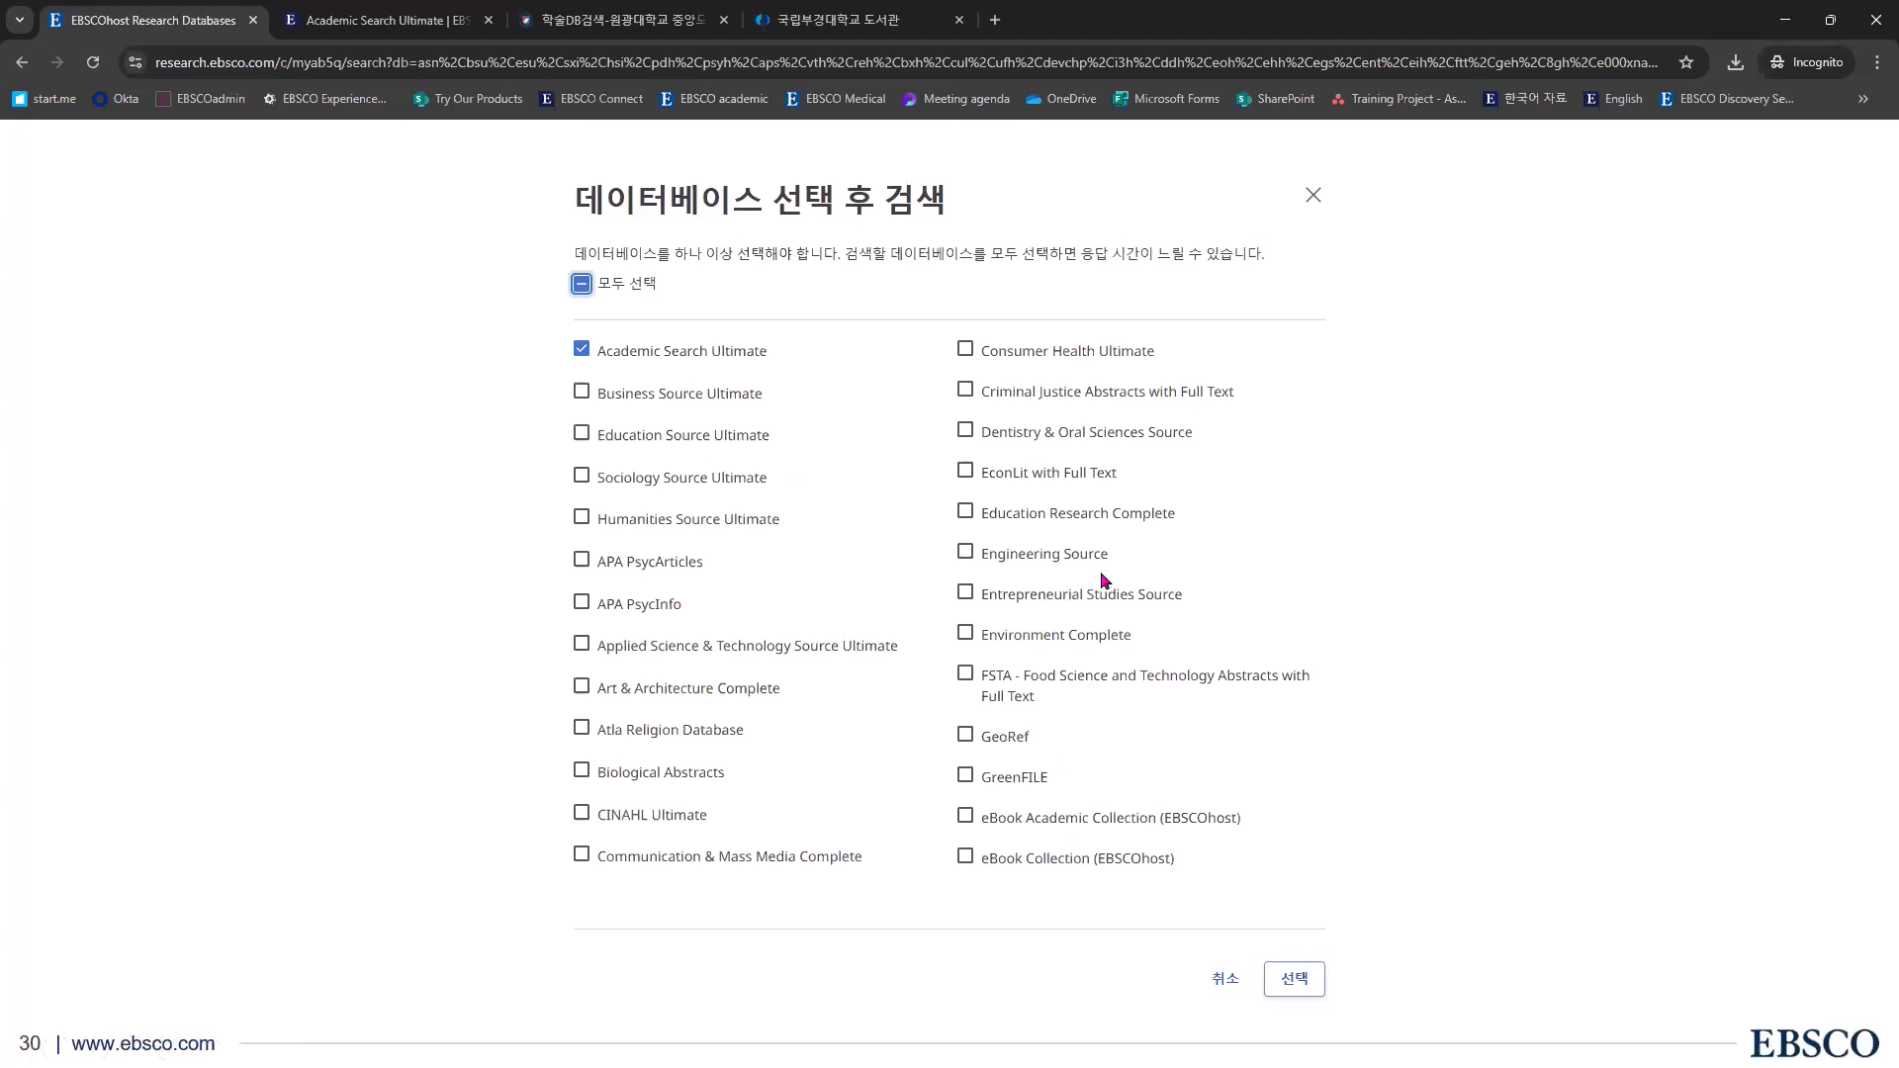
Add Business, Education and Sociology Source Ultimate to the database selection, extend it to all databases, and apply it
left_click(581, 391)
left_click(672, 442)
left_click(680, 482)
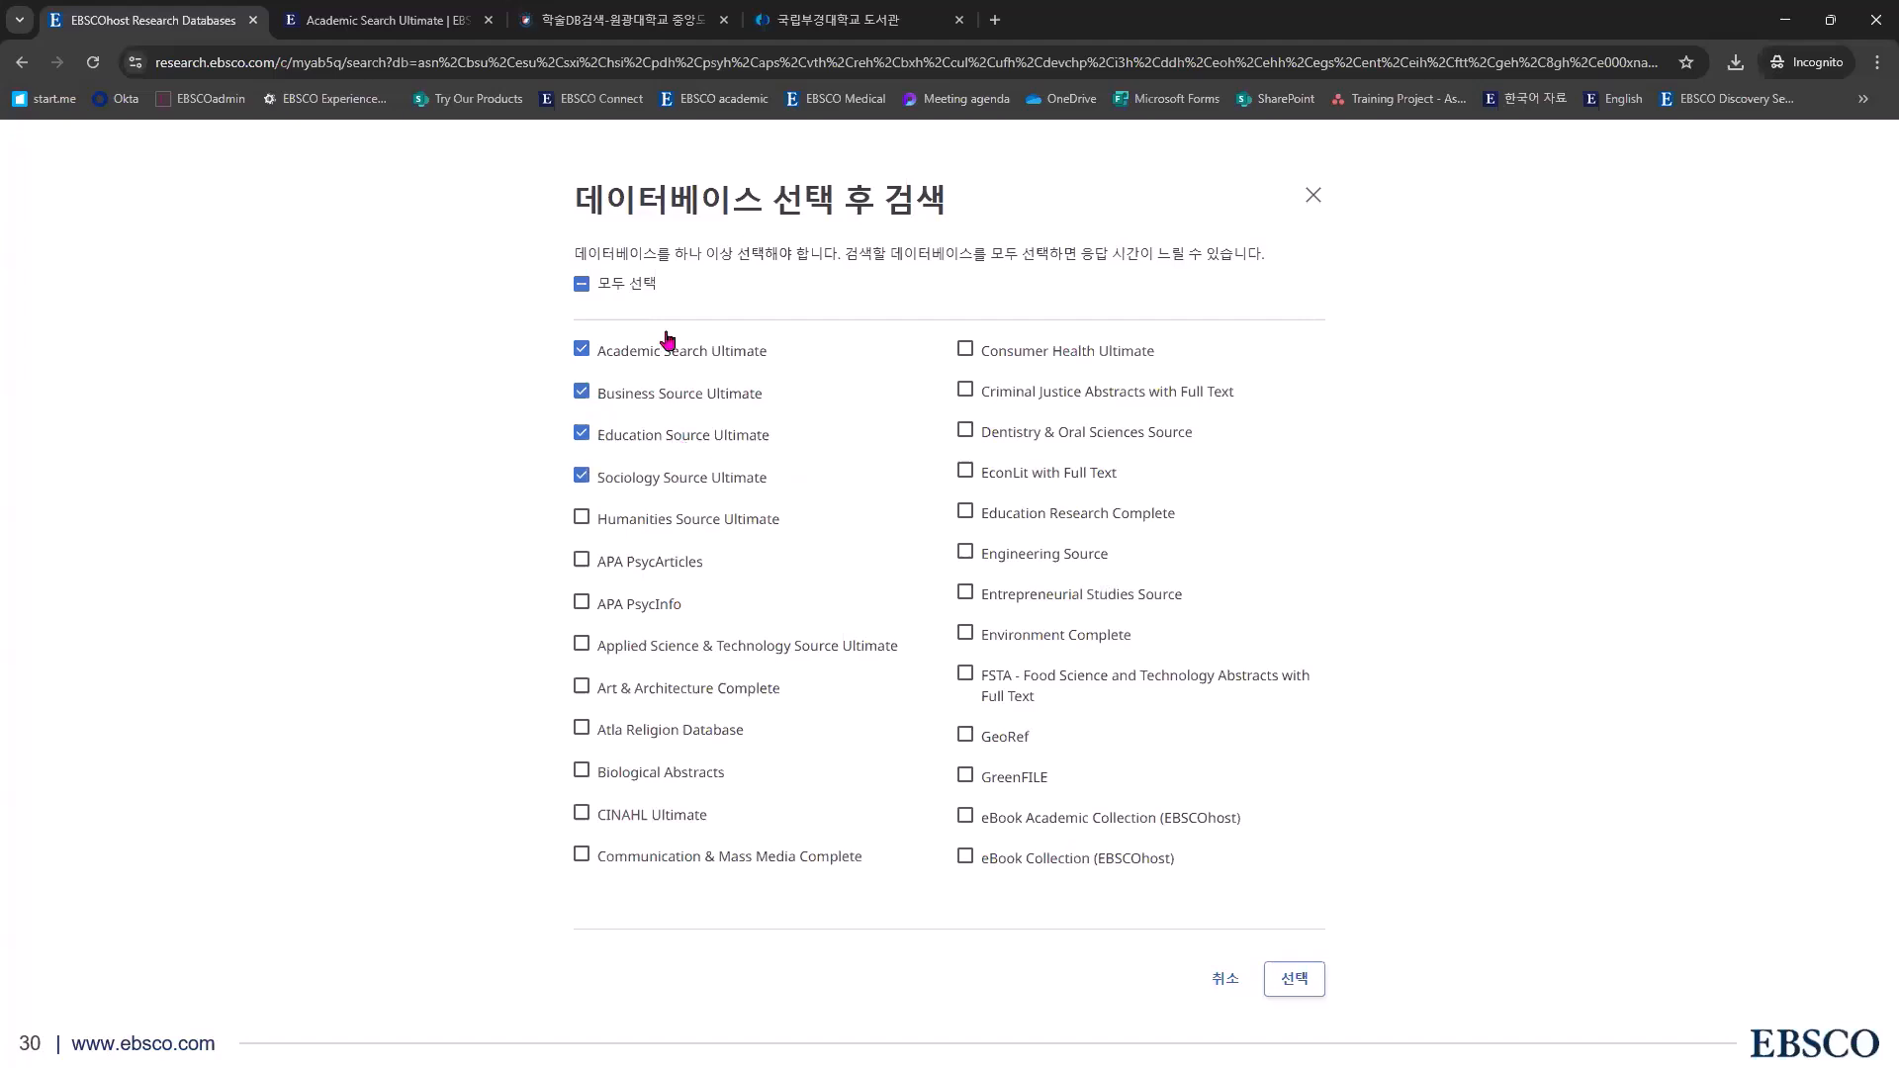
left_click(633, 287)
left_click(1312, 989)
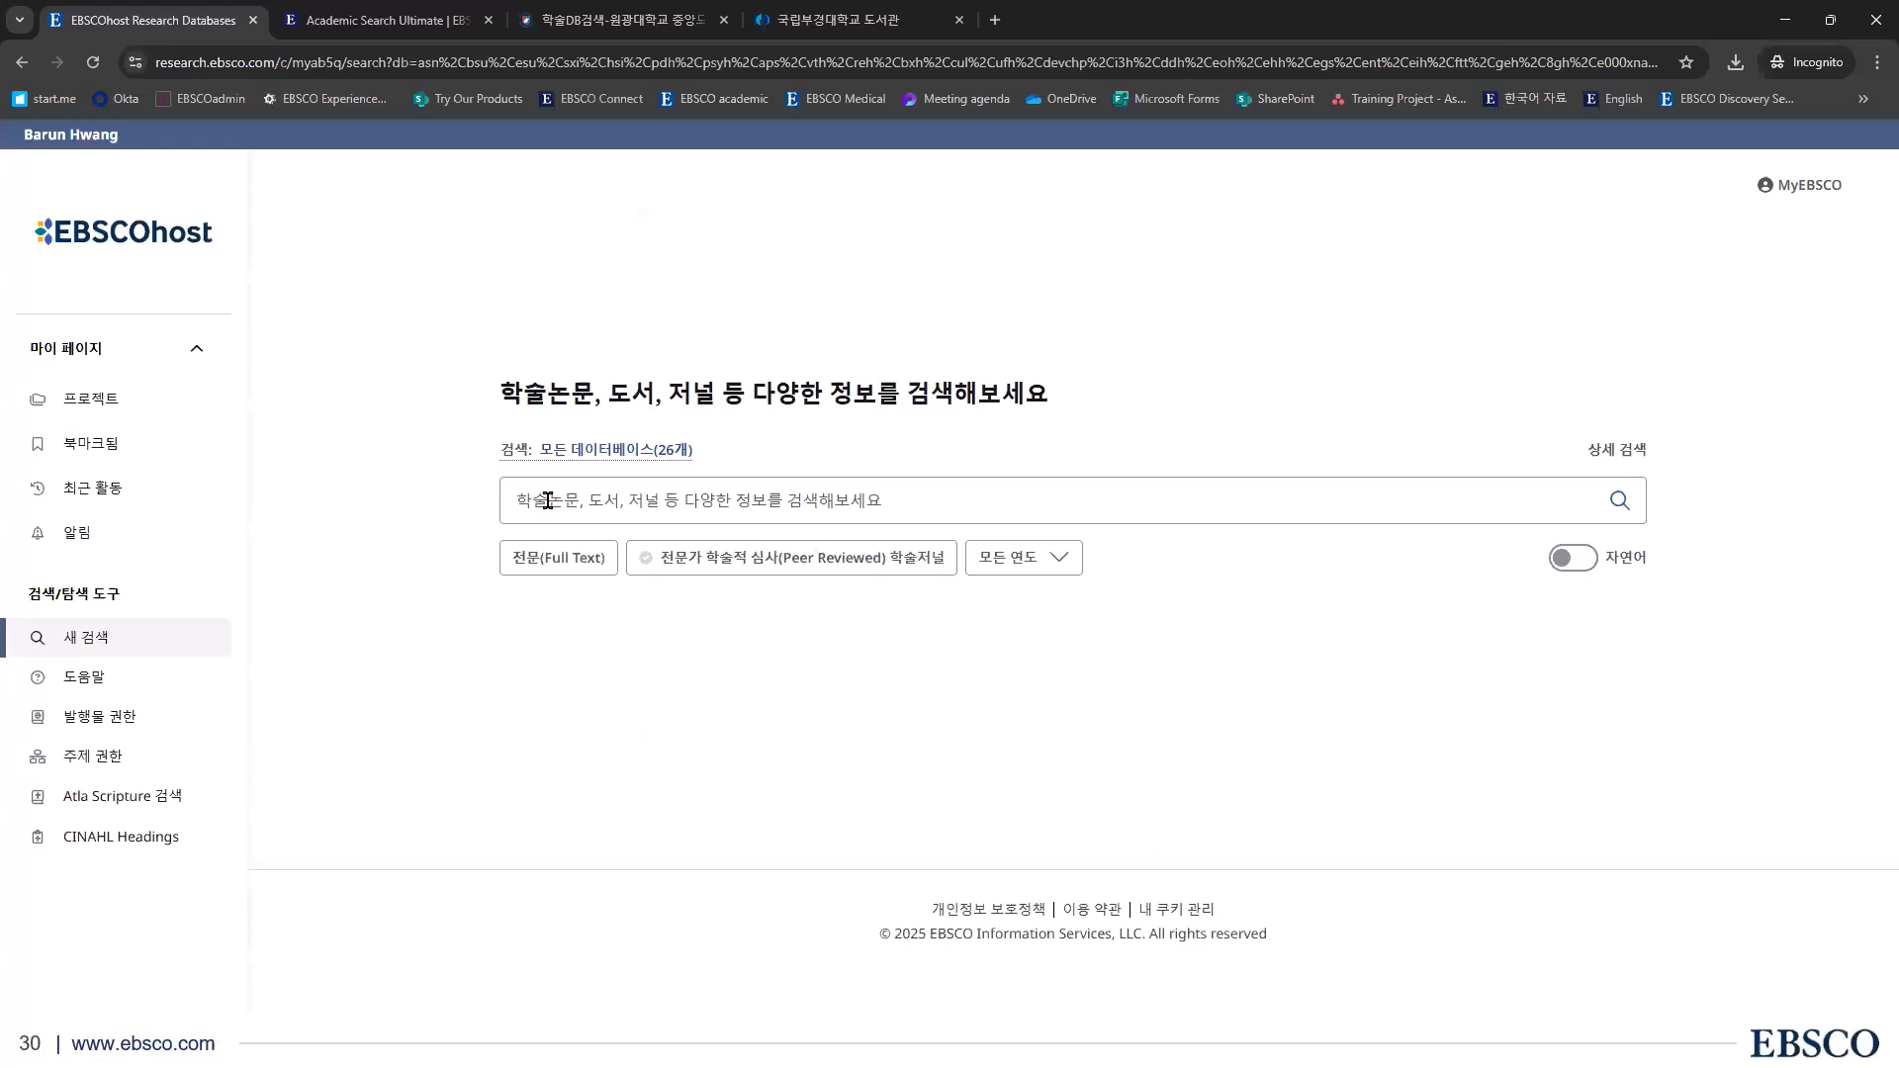
Restrict the search to the Academic Search Ultimate, Business Source Ultimate and Education Source Ultimate databases
left_click(616, 453)
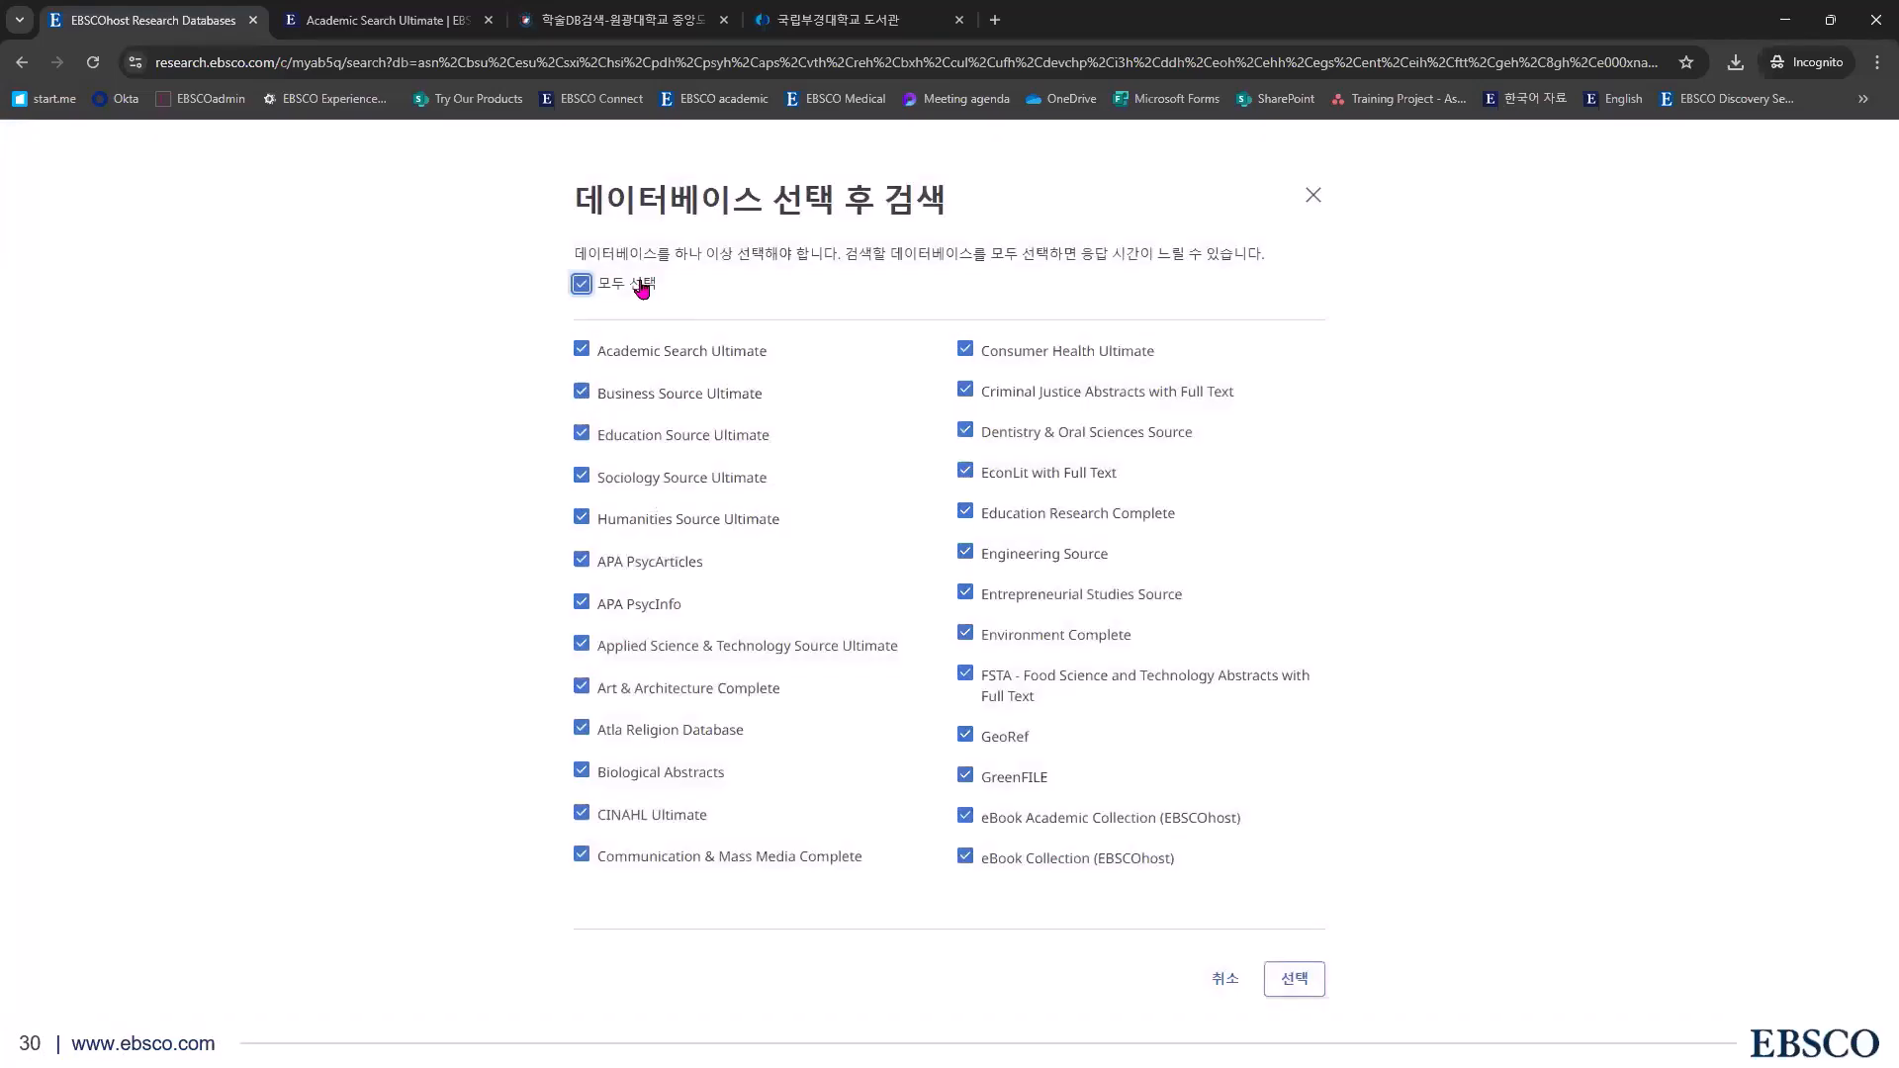
left_click(639, 285)
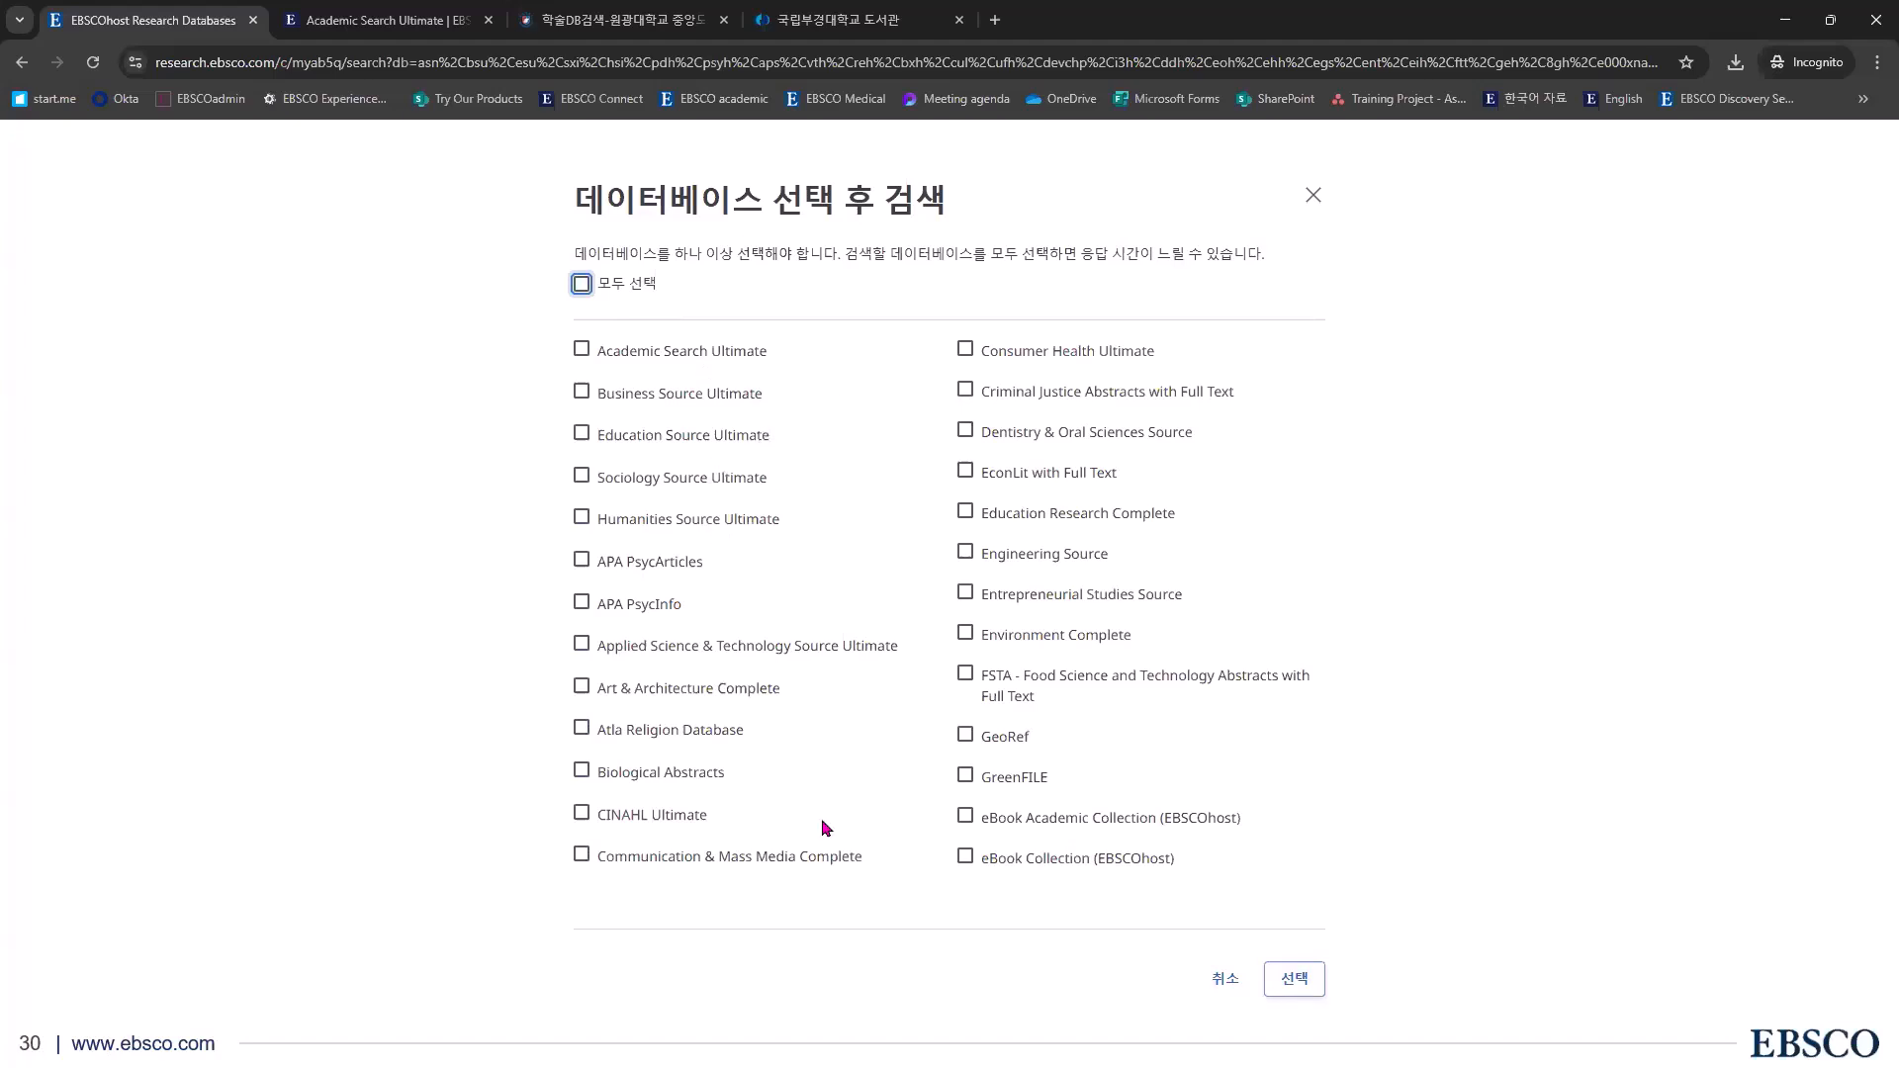
left_click(701, 362)
left_click(689, 400)
left_click(634, 284)
left_click(674, 357)
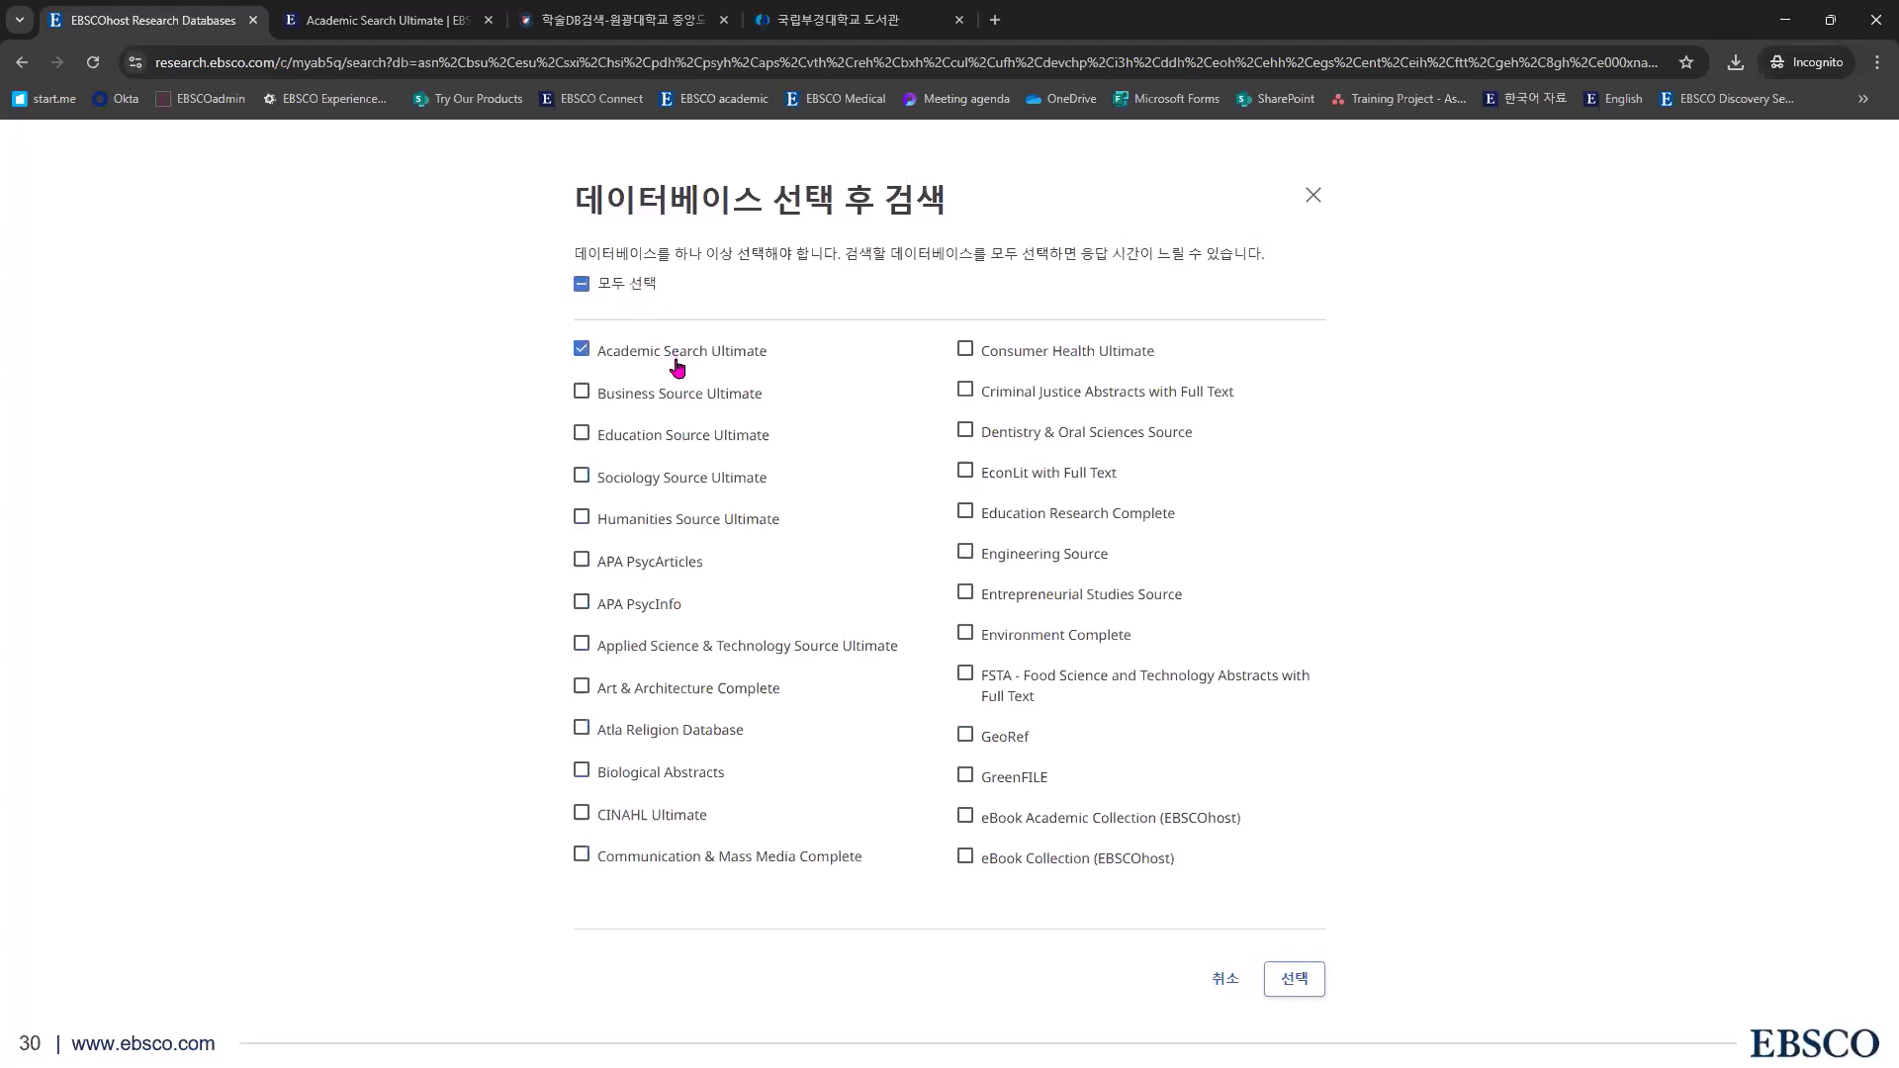
left_click(631, 396)
left_click(645, 438)
left_click(1296, 981)
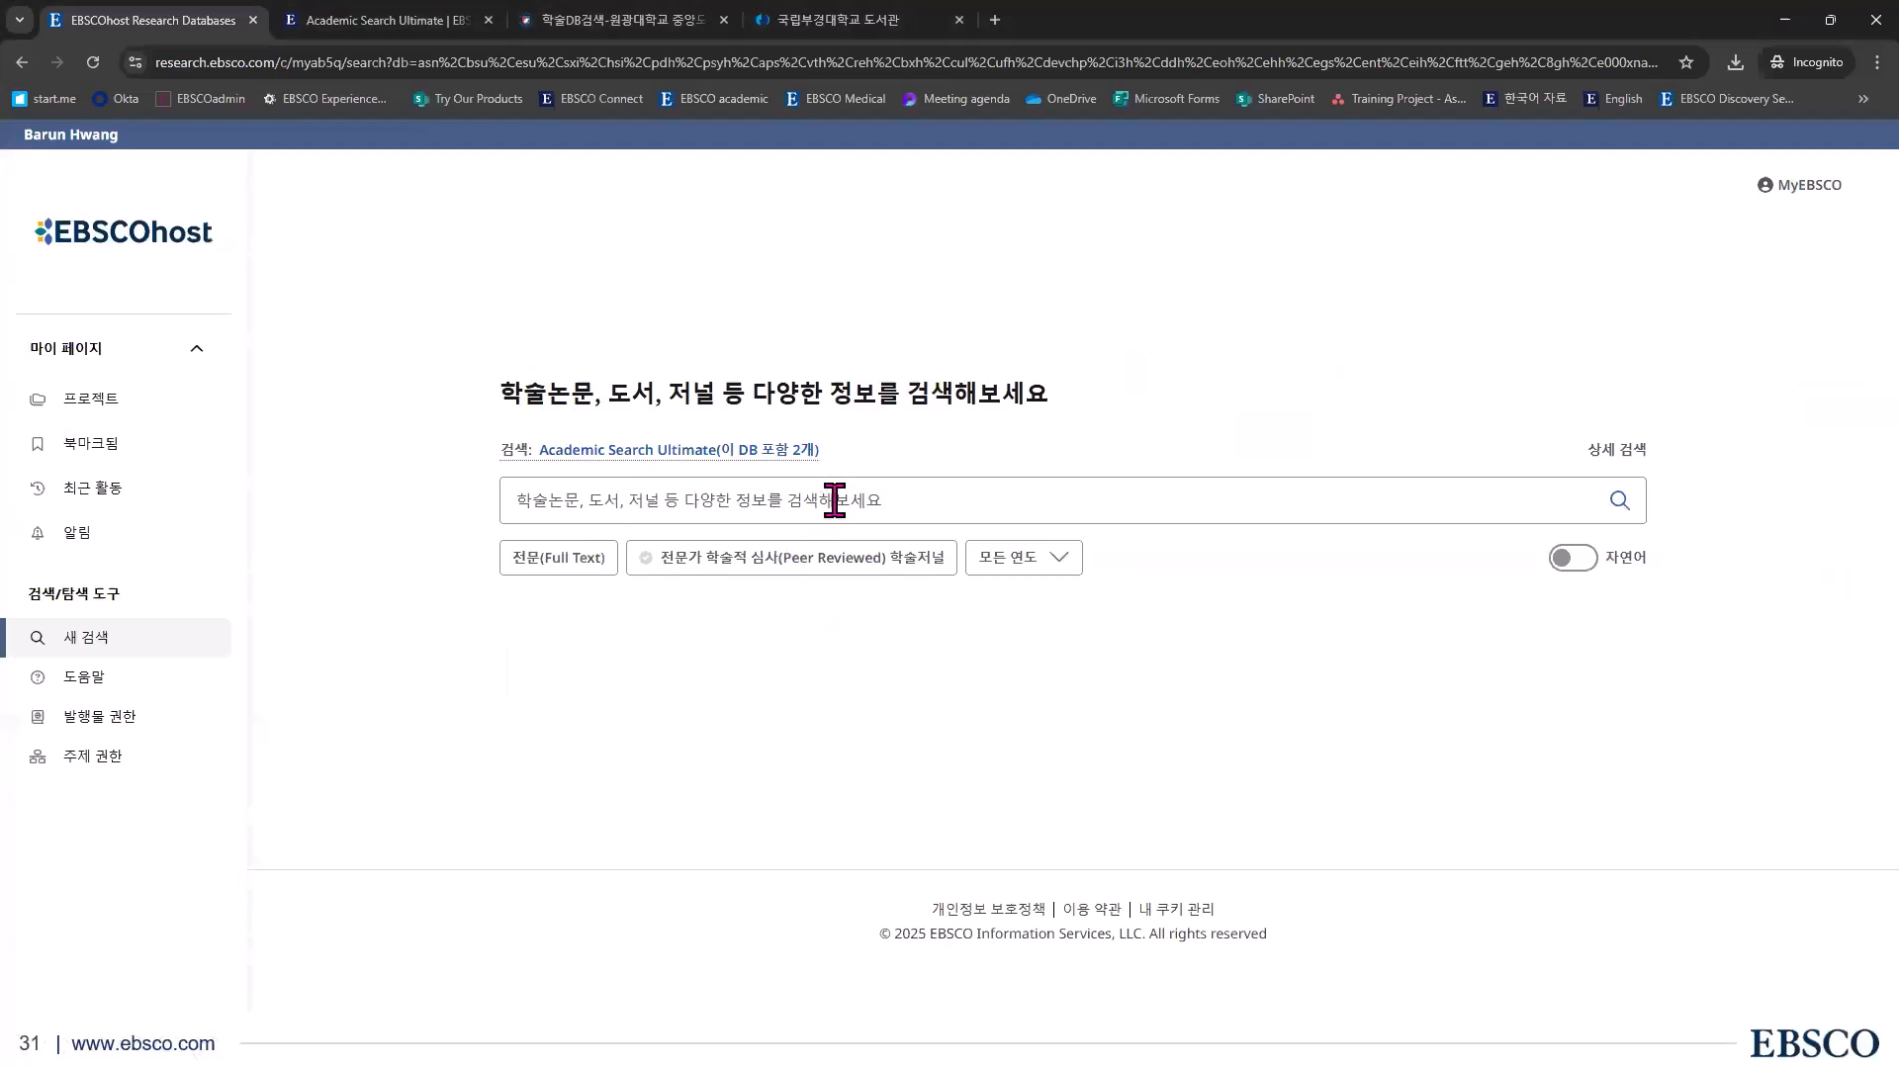
Search the chosen databases for "artificial intelligence" and look over the result count and first results
left_click(835, 501)
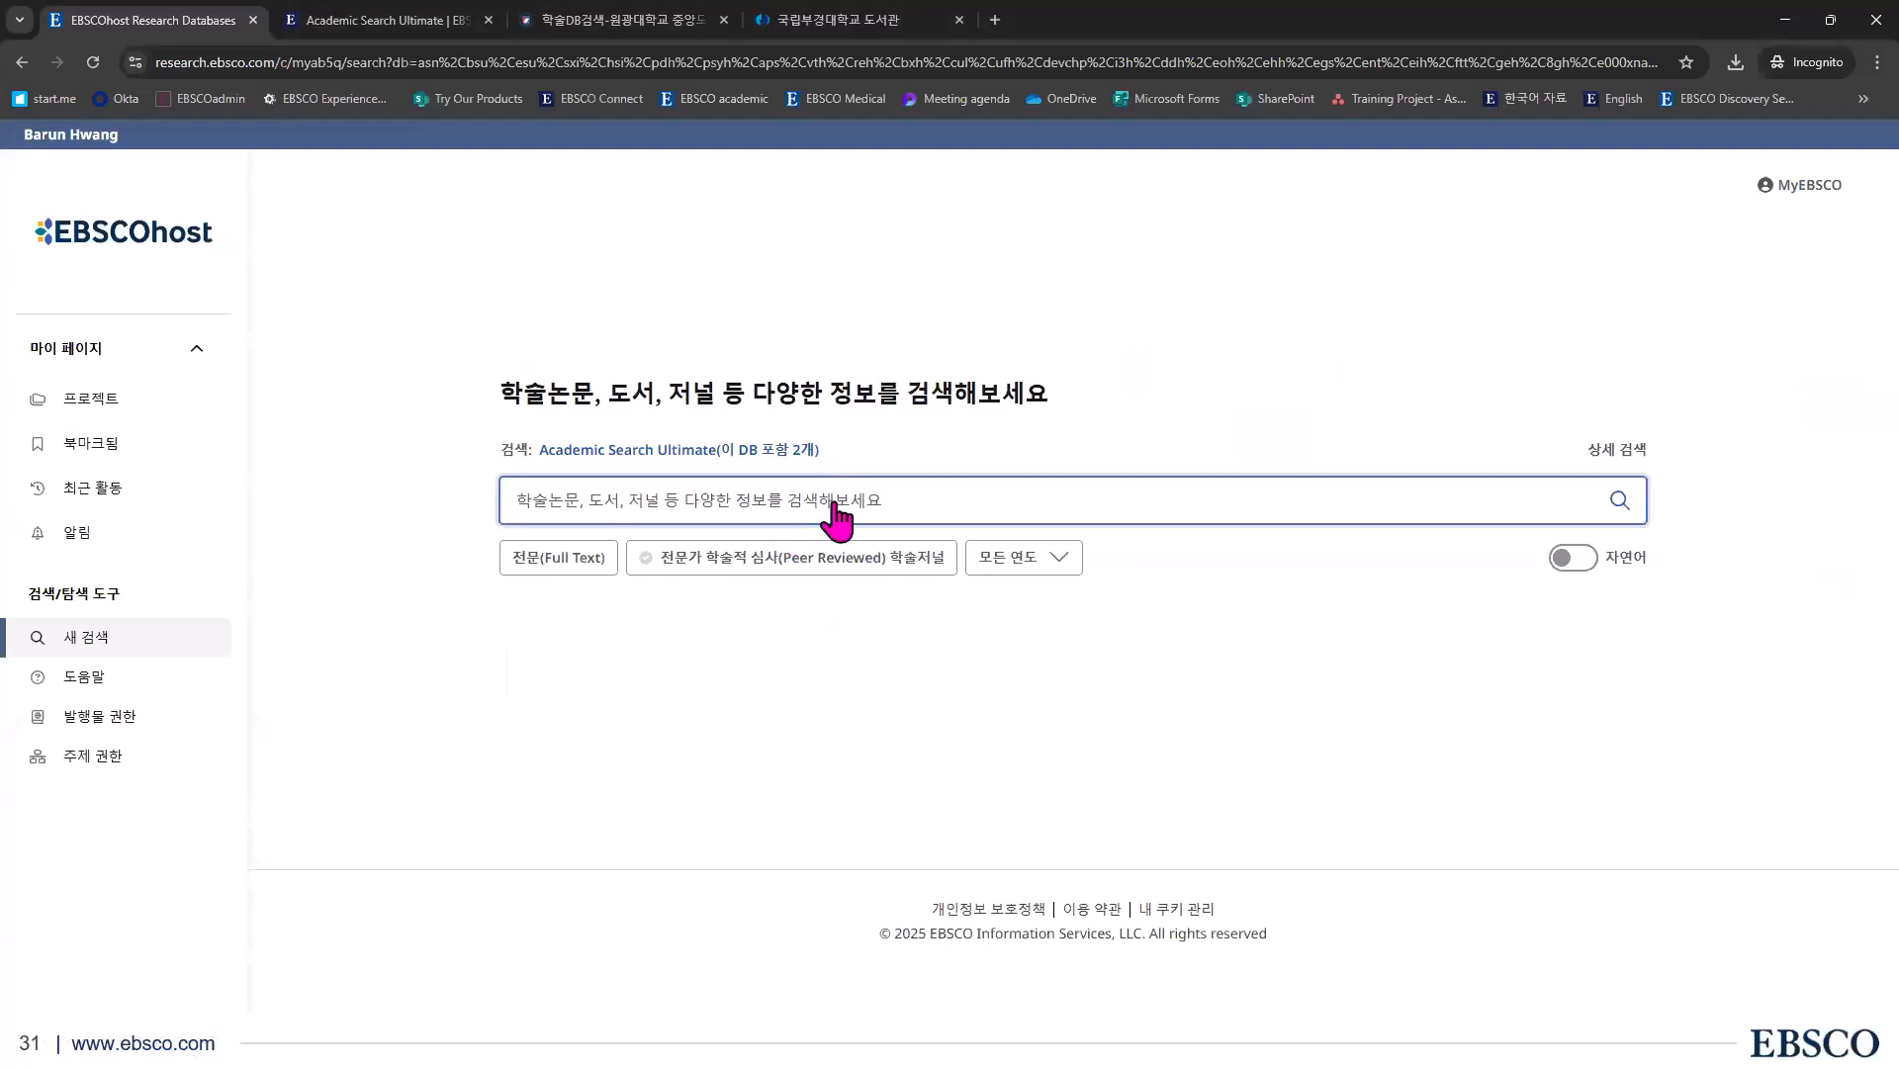
type("m")
key("BackSpace")
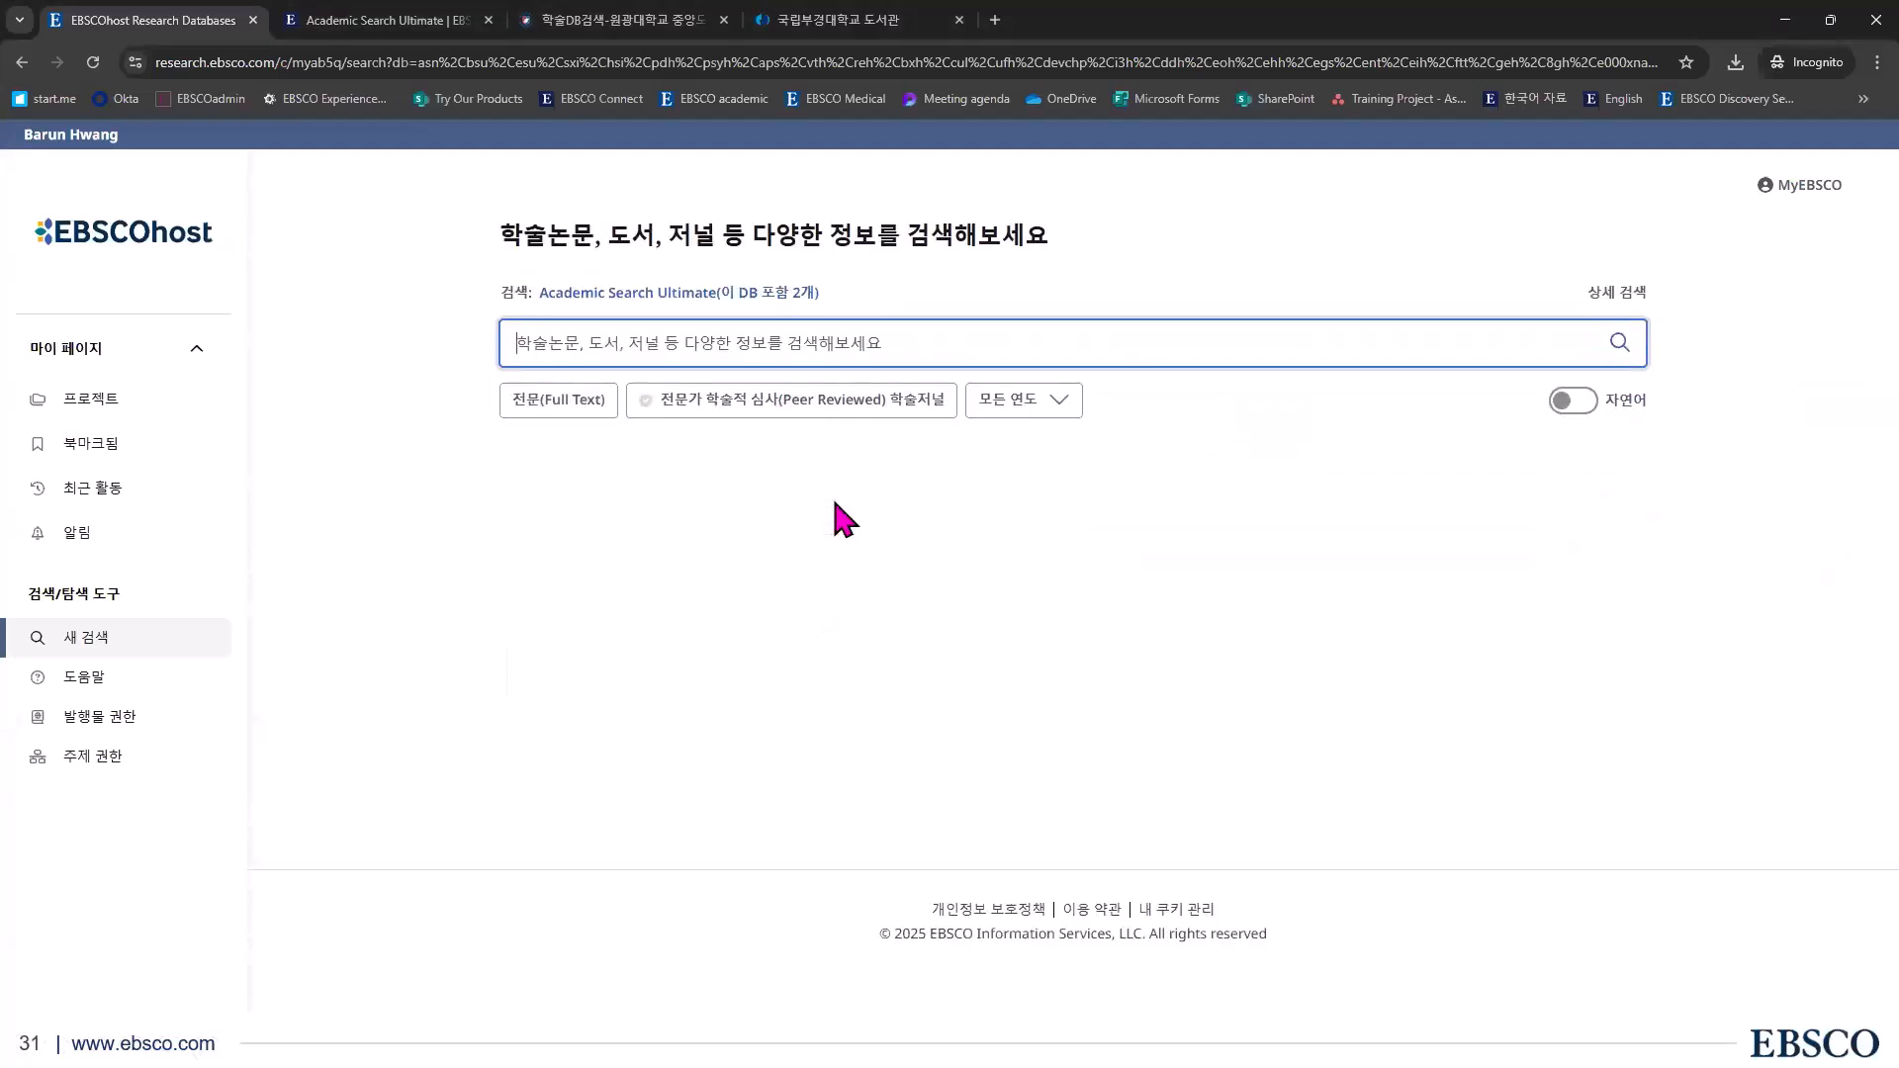
type("artif")
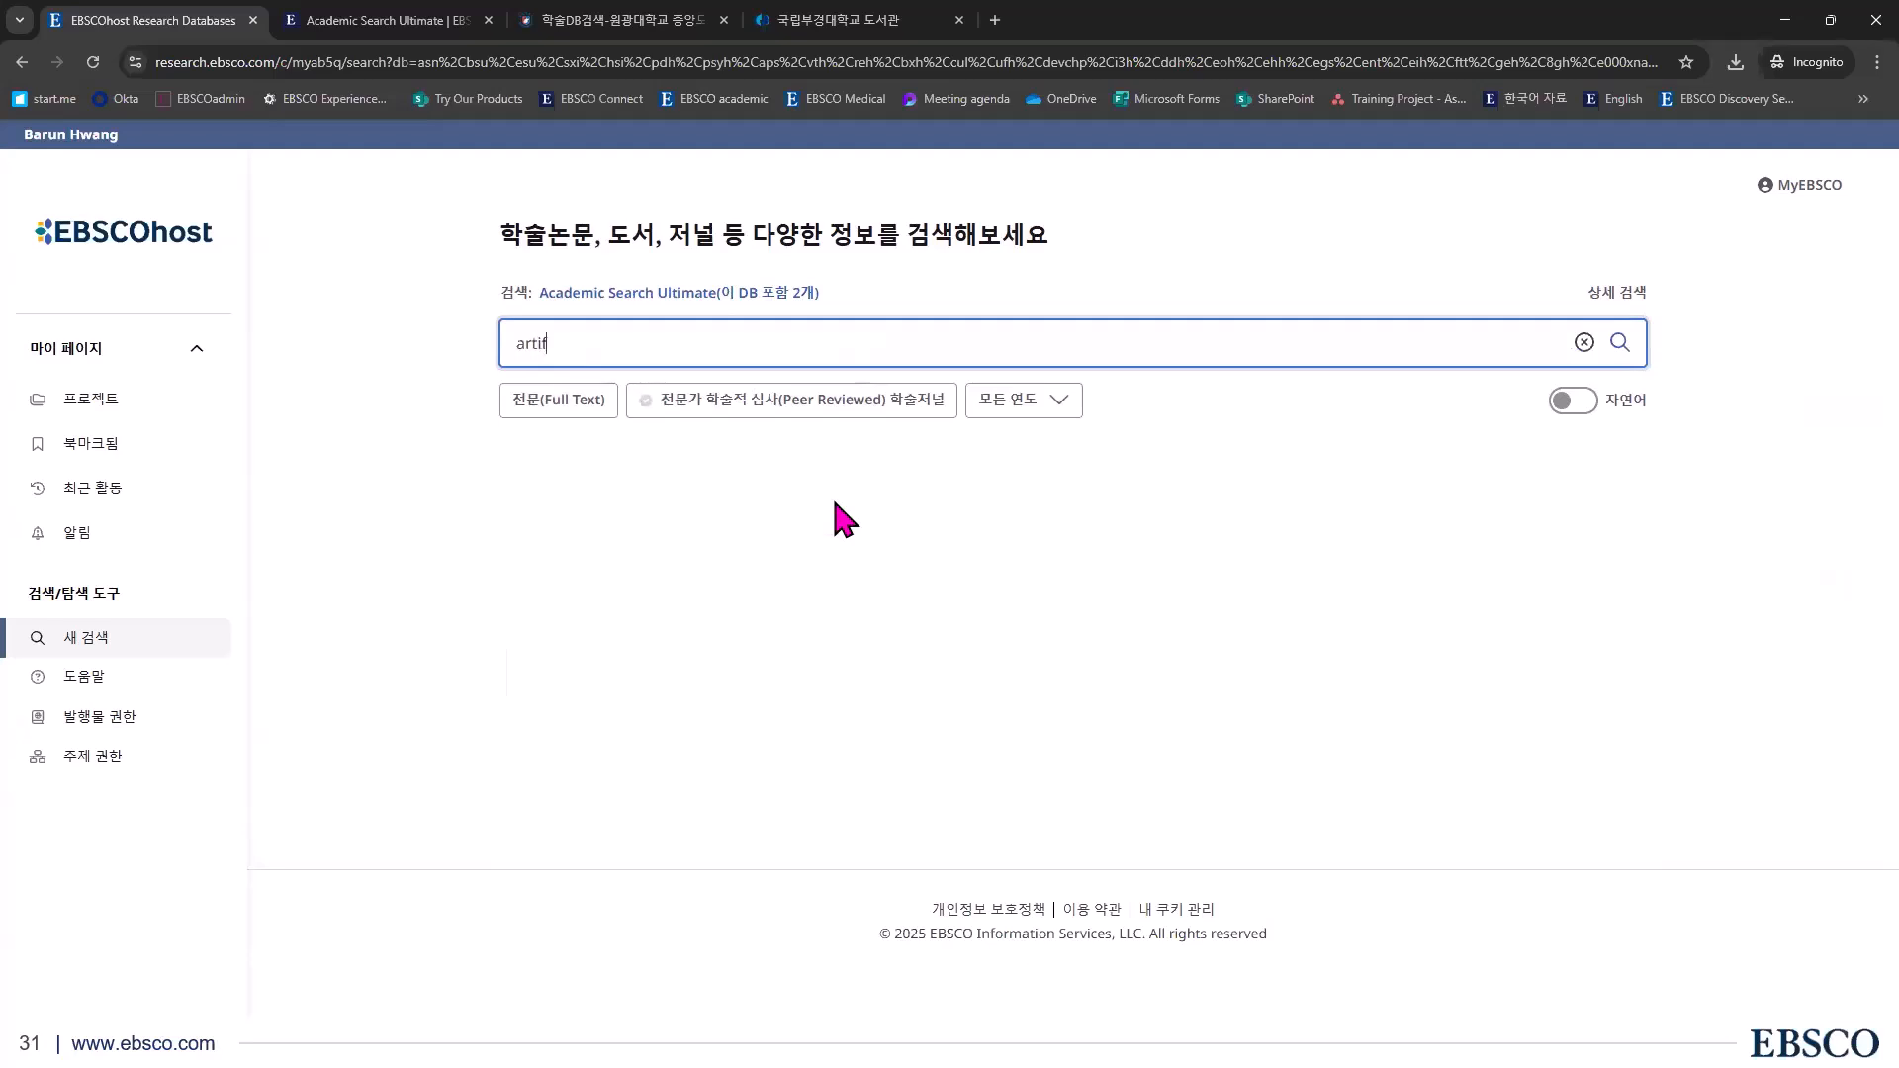
type("icial intelligence")
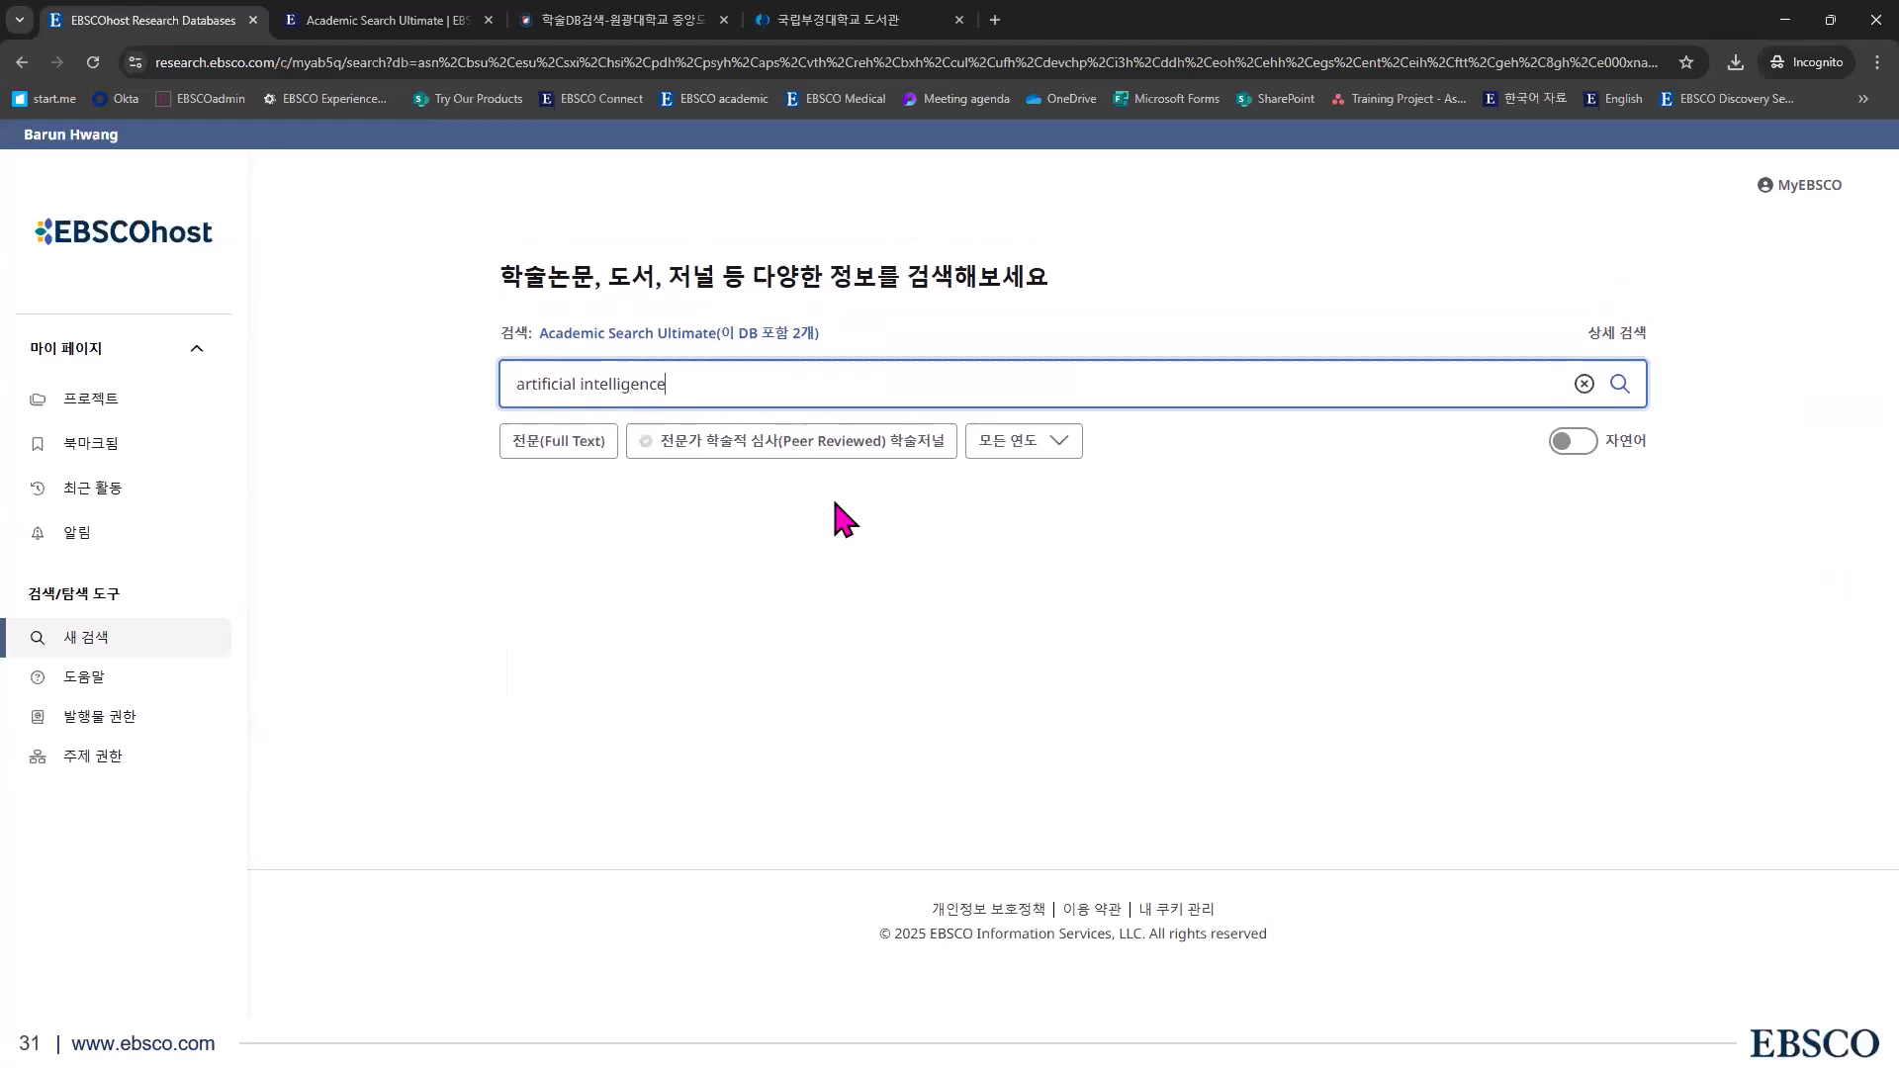
key("Return")
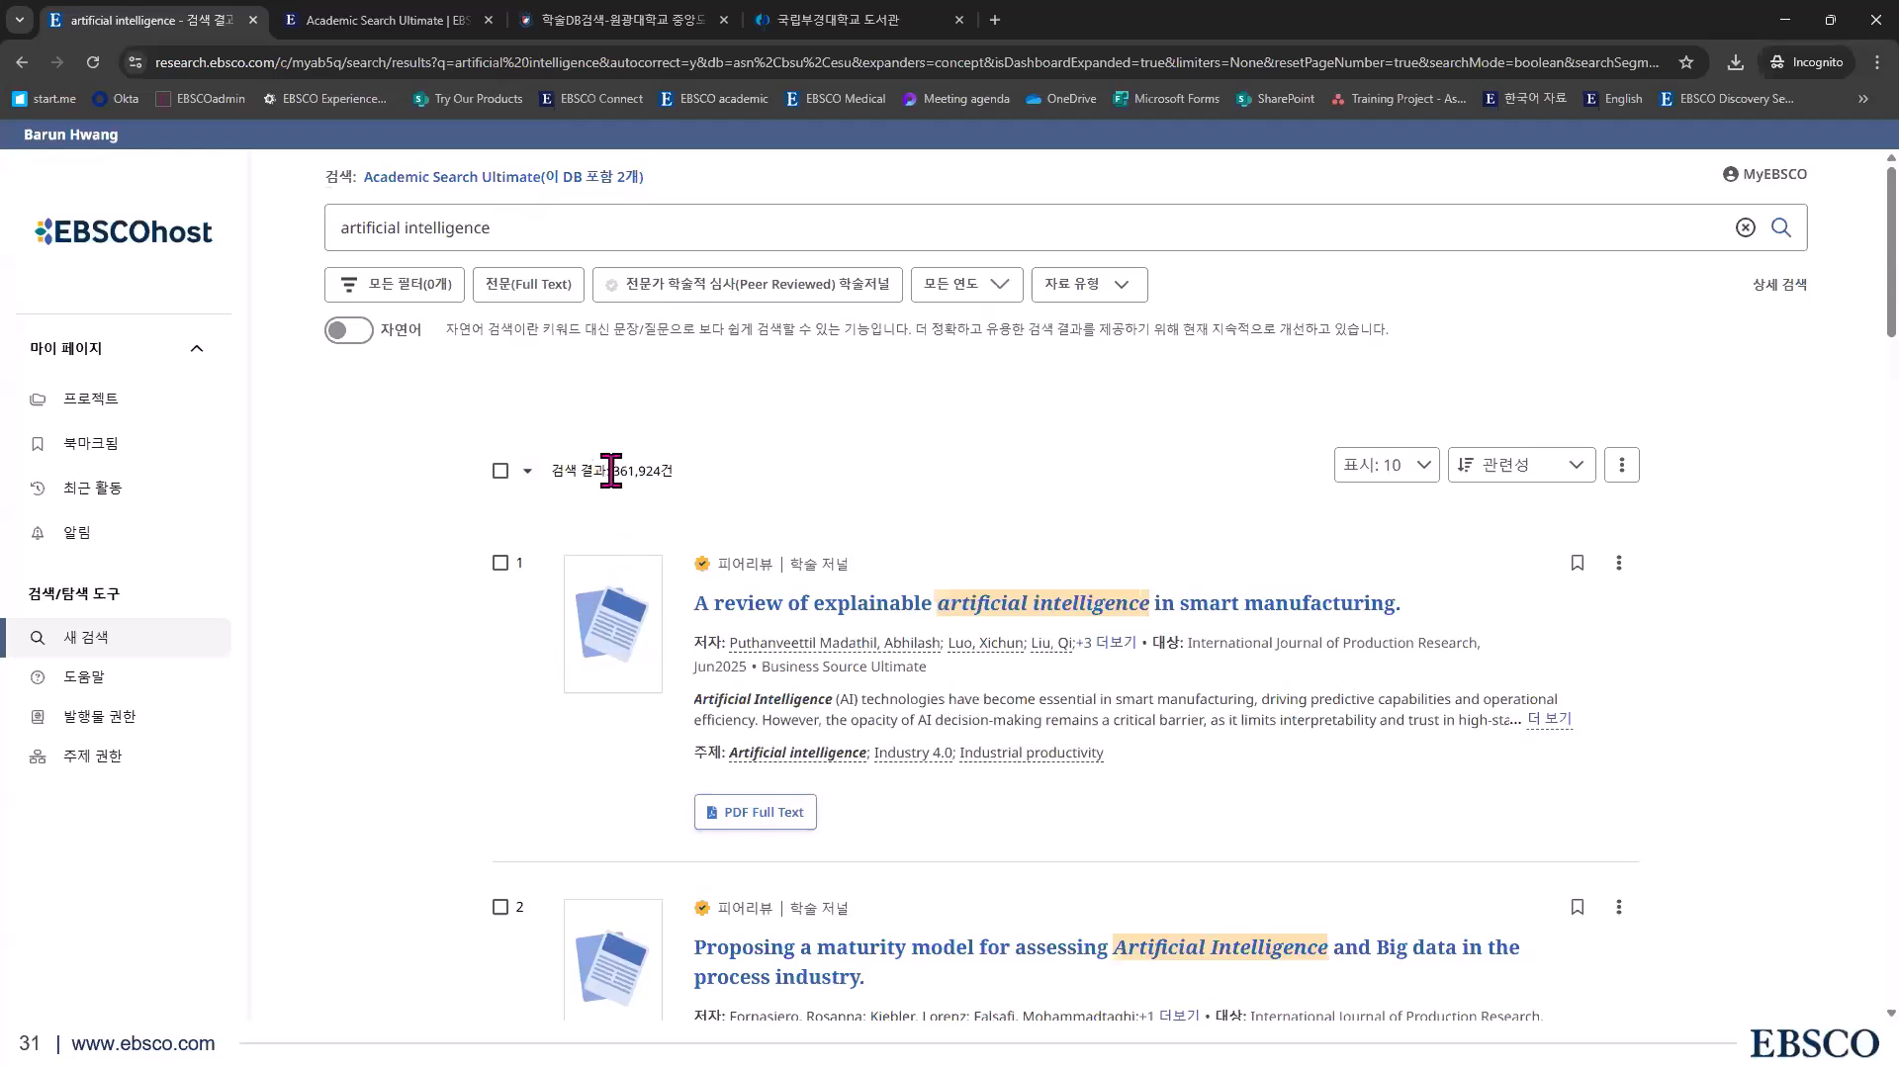
left_click_drag(604, 472, 788, 466)
left_click(794, 467)
scroll(1206, 798, "down", 3)
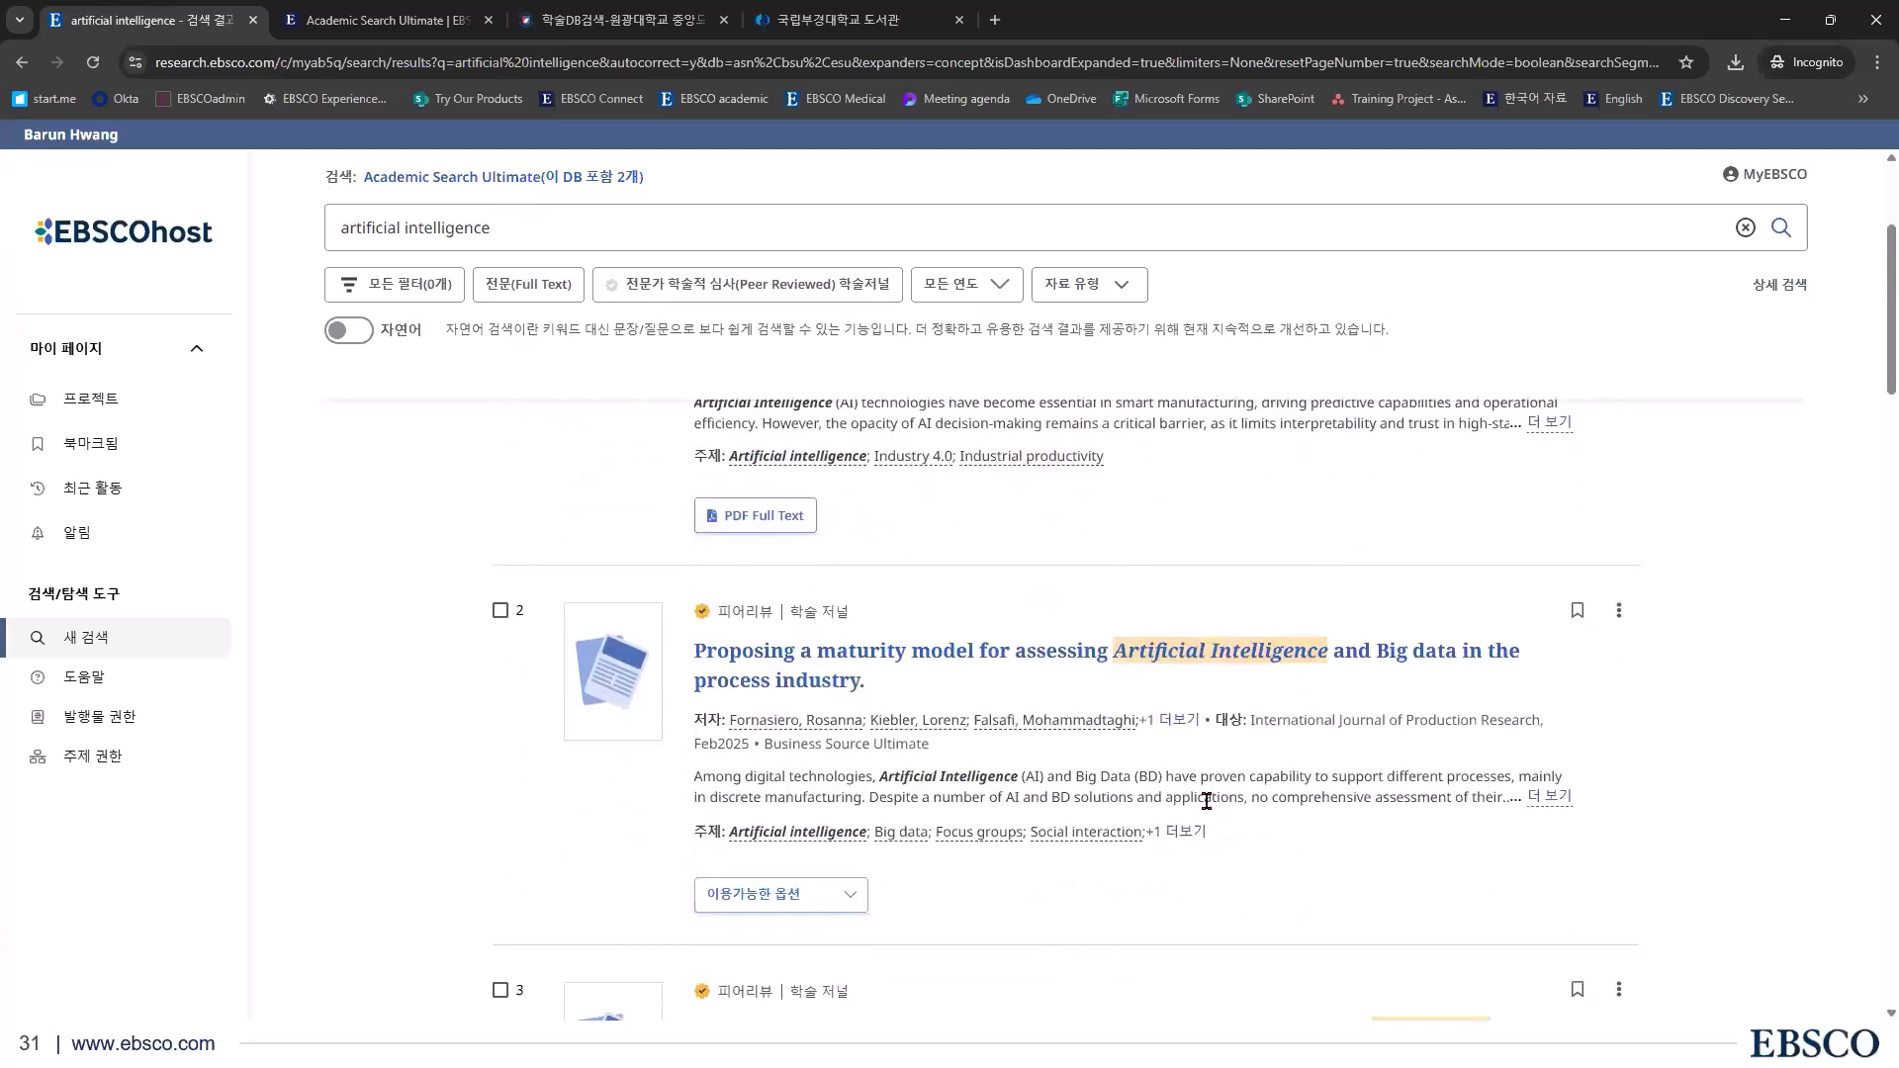
scroll(1463, 672, "up", 3)
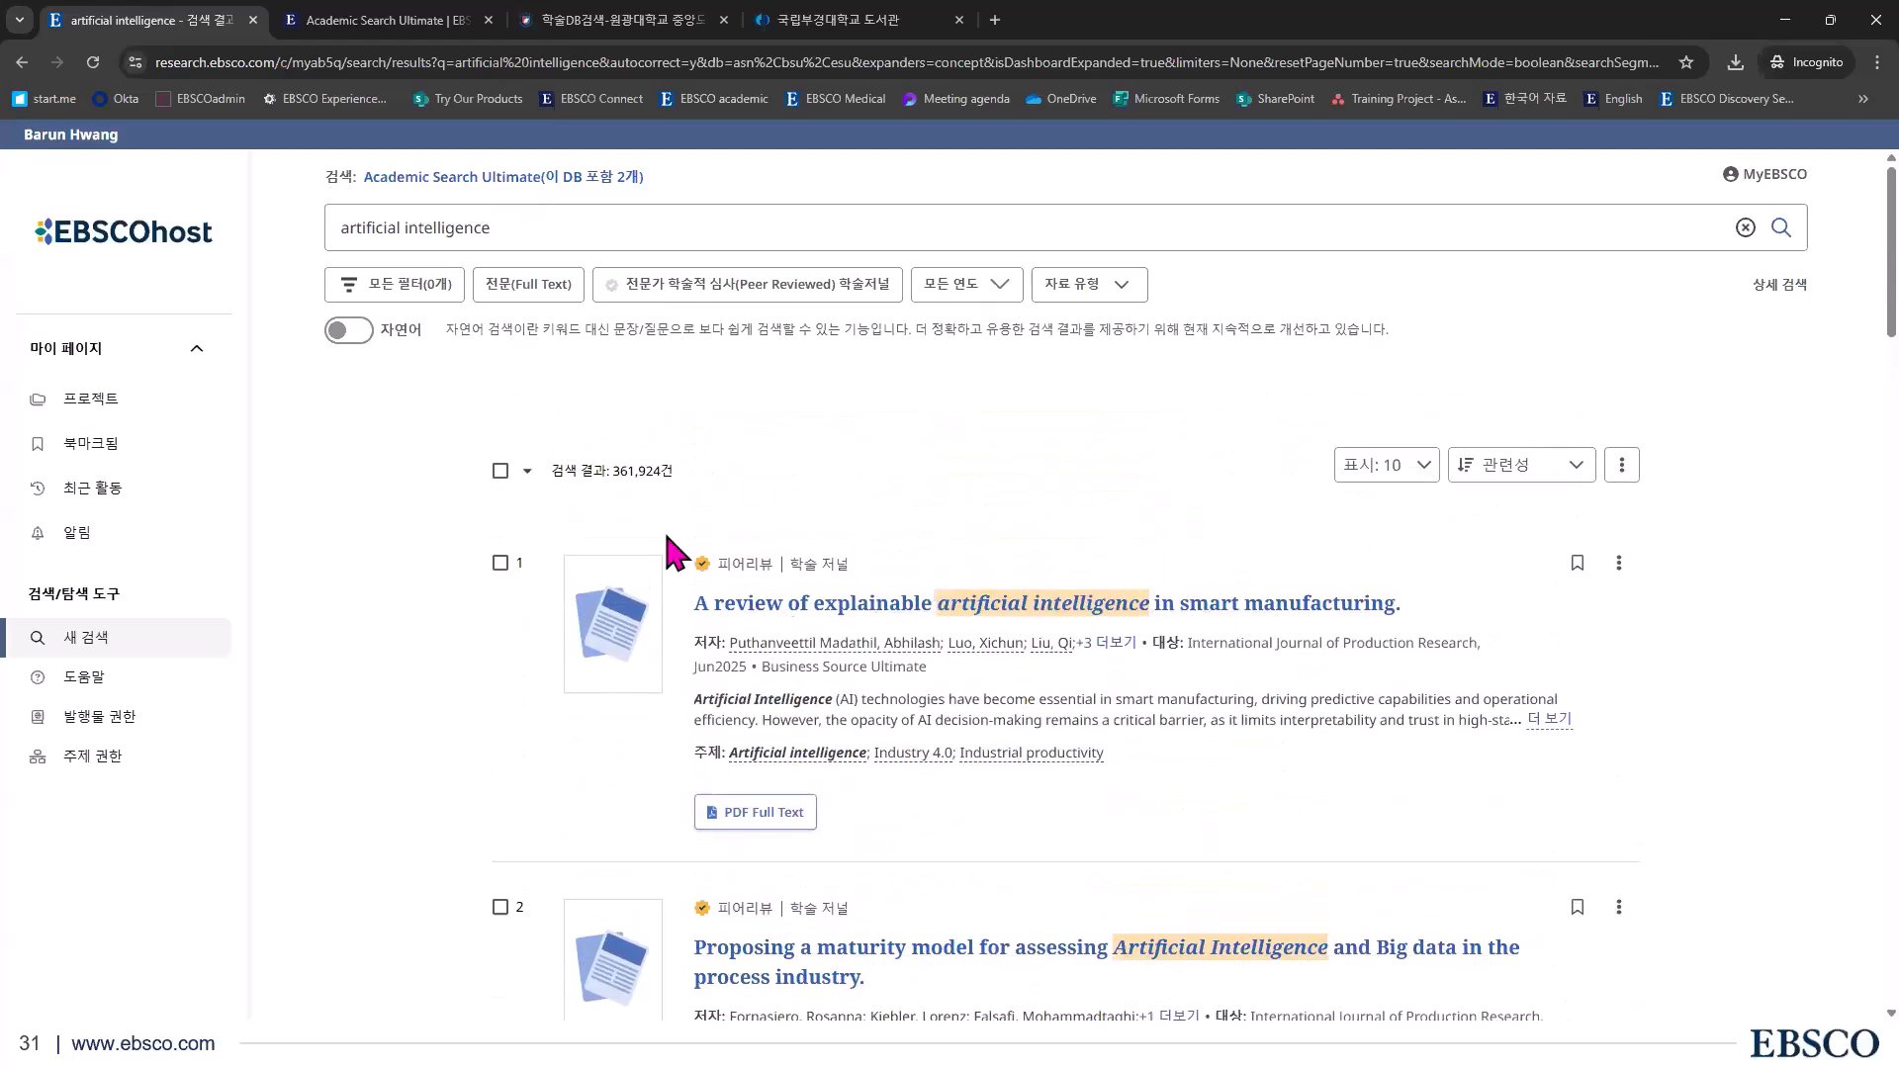
Start a new advanced search and add three extra search rows to the form
left_click(106, 644)
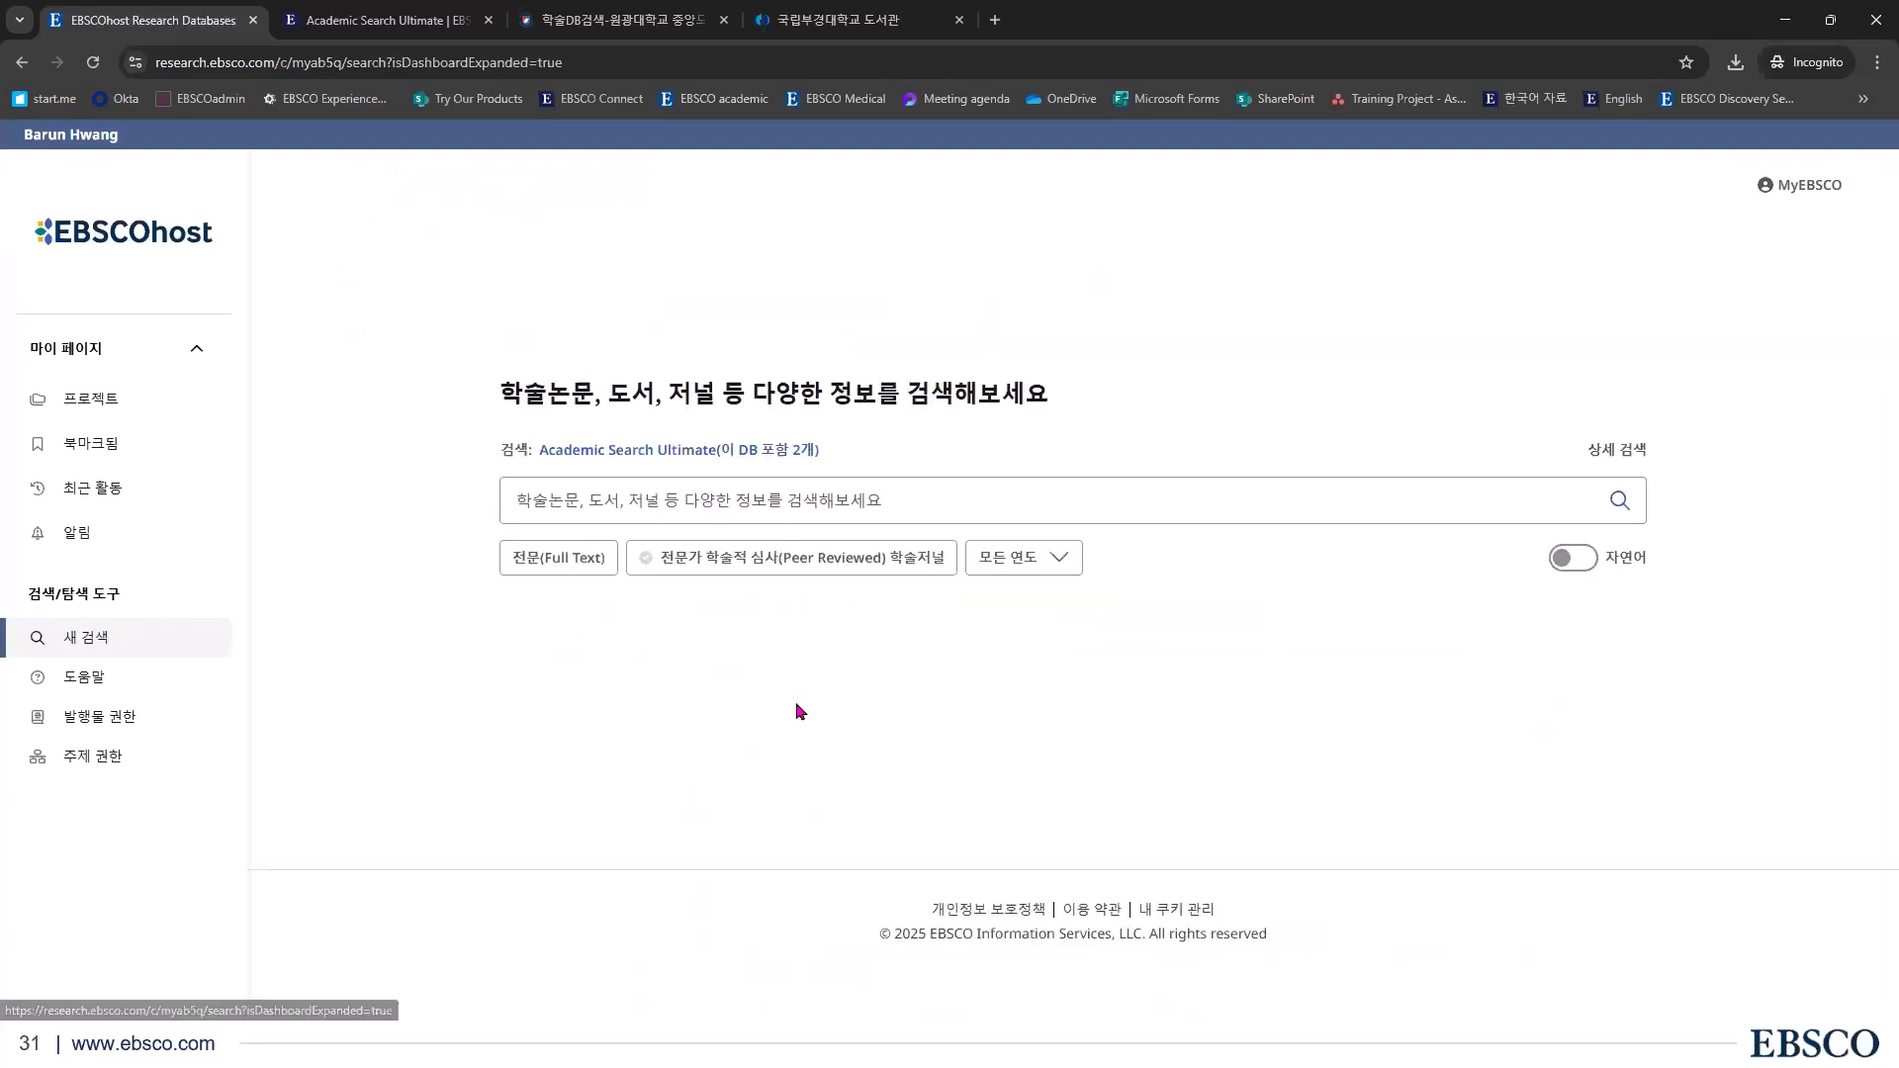
left_click(1627, 453)
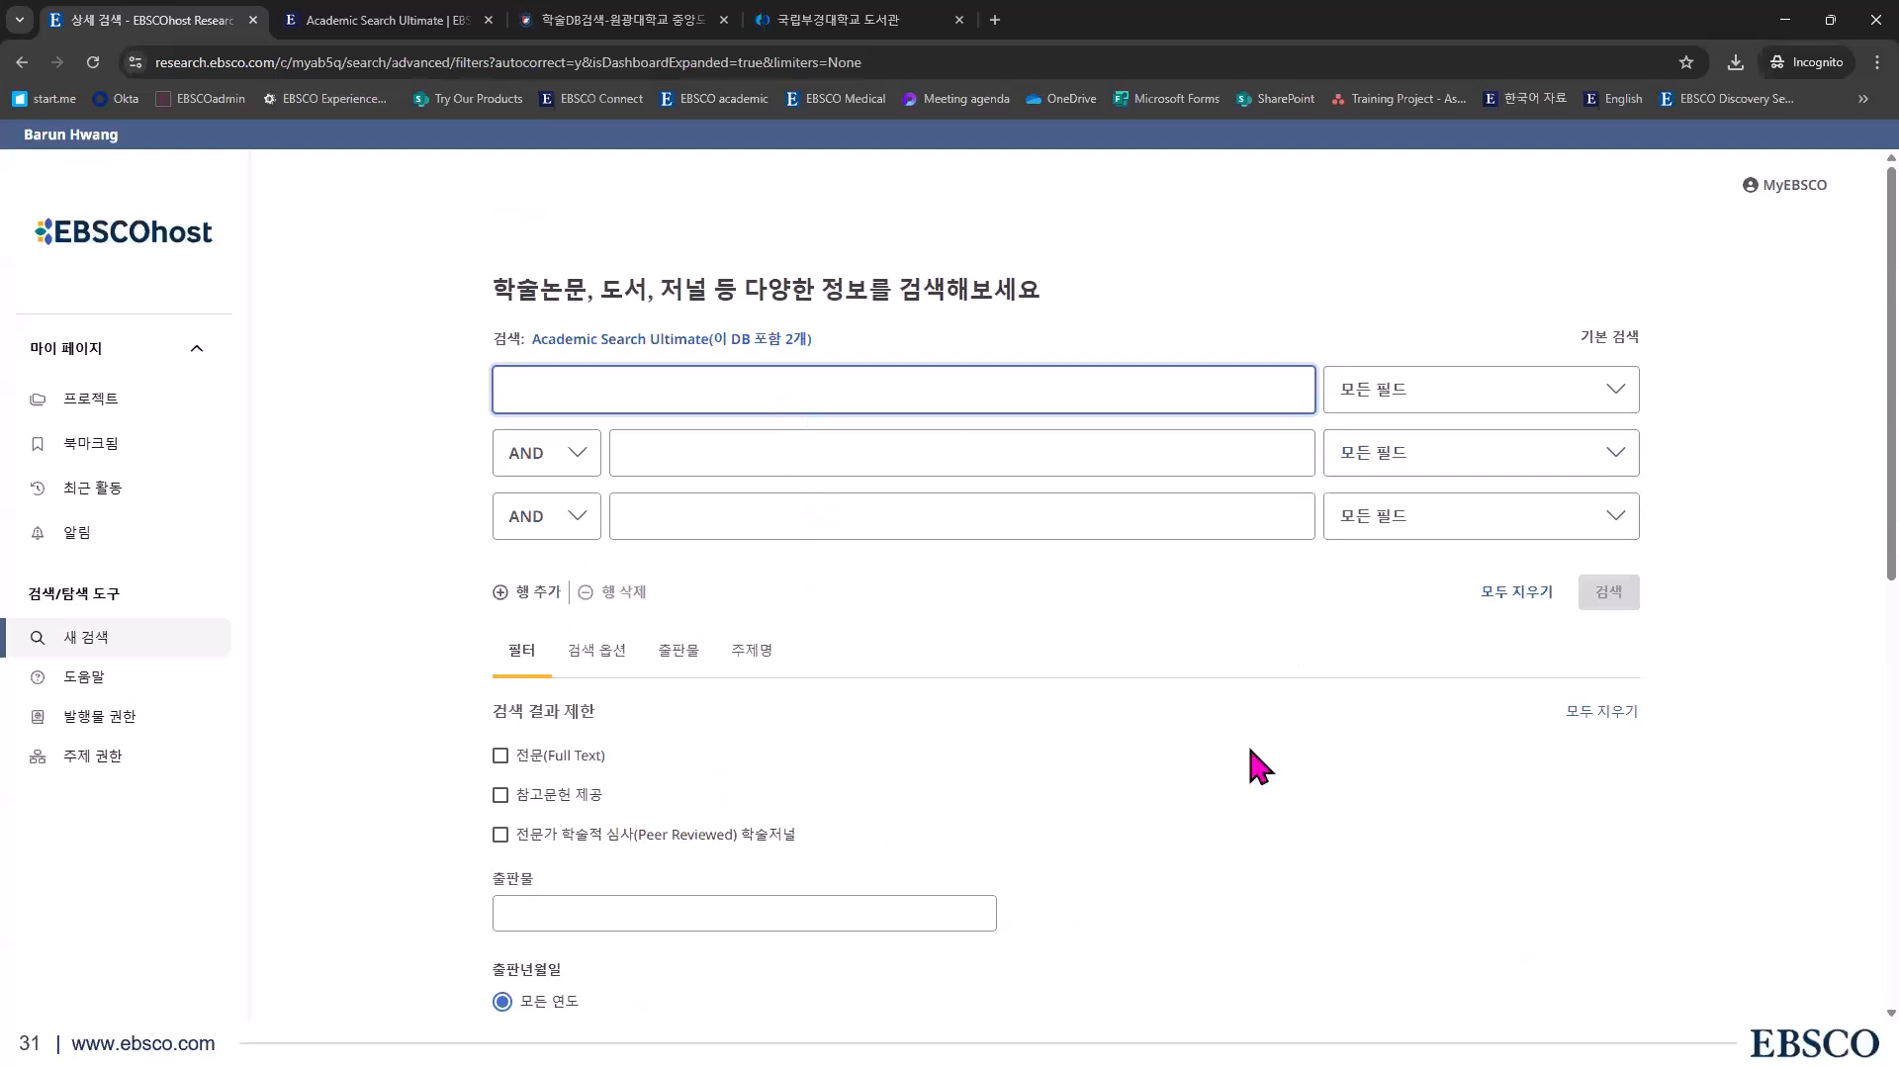
left_click(533, 600)
left_click(536, 657)
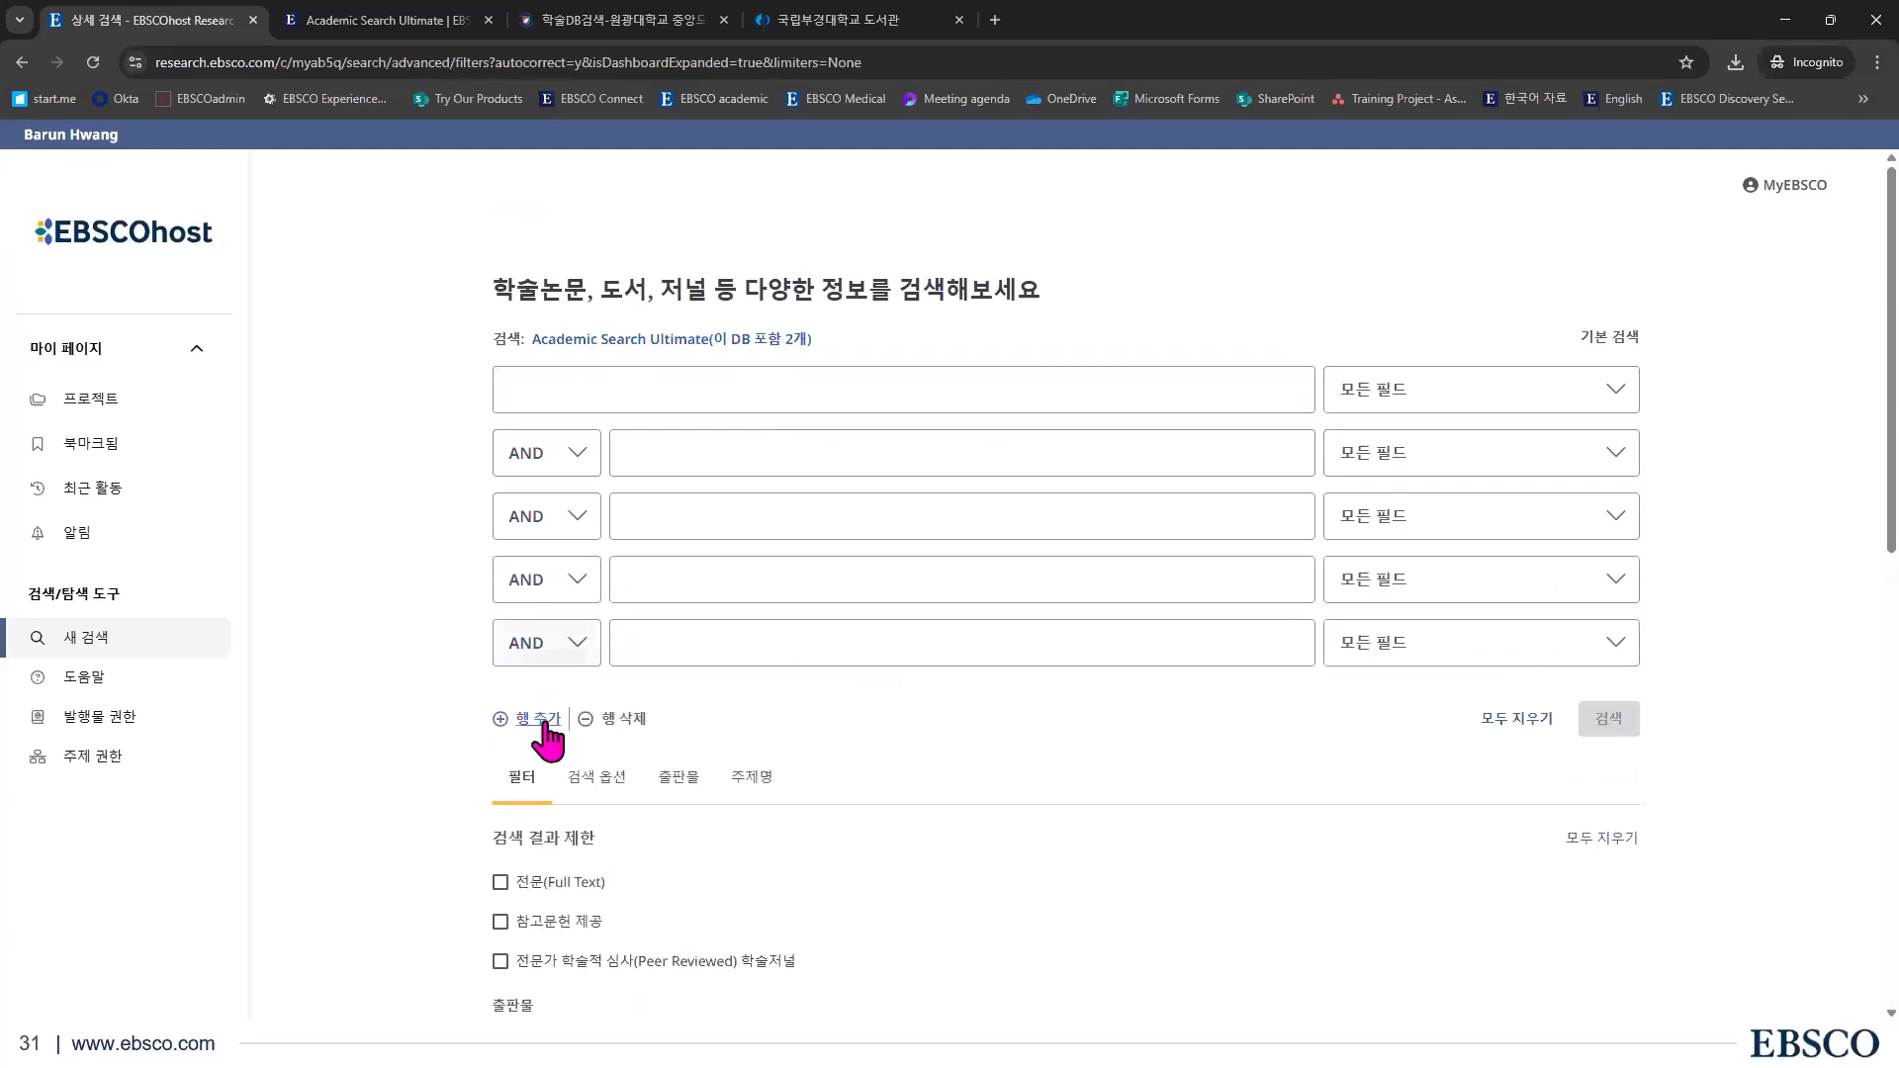
left_click(539, 720)
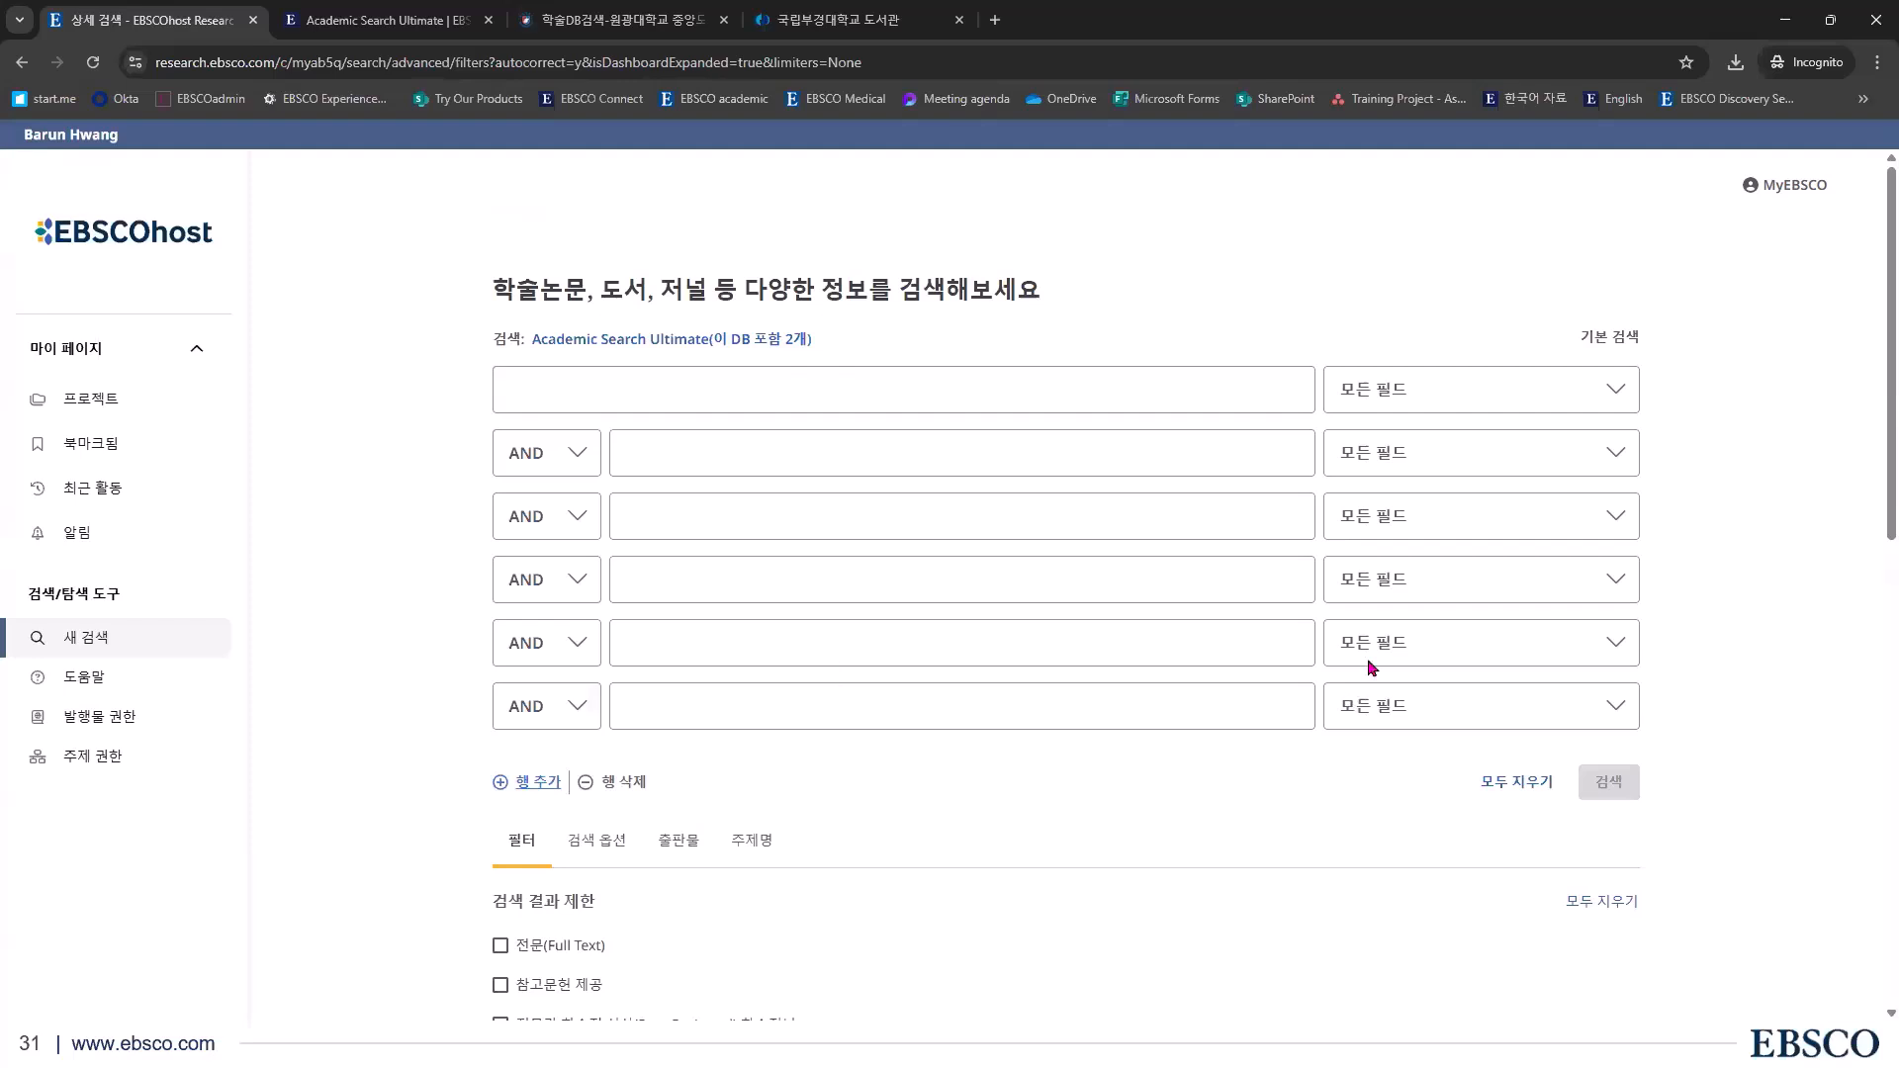
Examine the search fields offered for the first row of the advanced search, leaving the field unchanged
left_click(1508, 405)
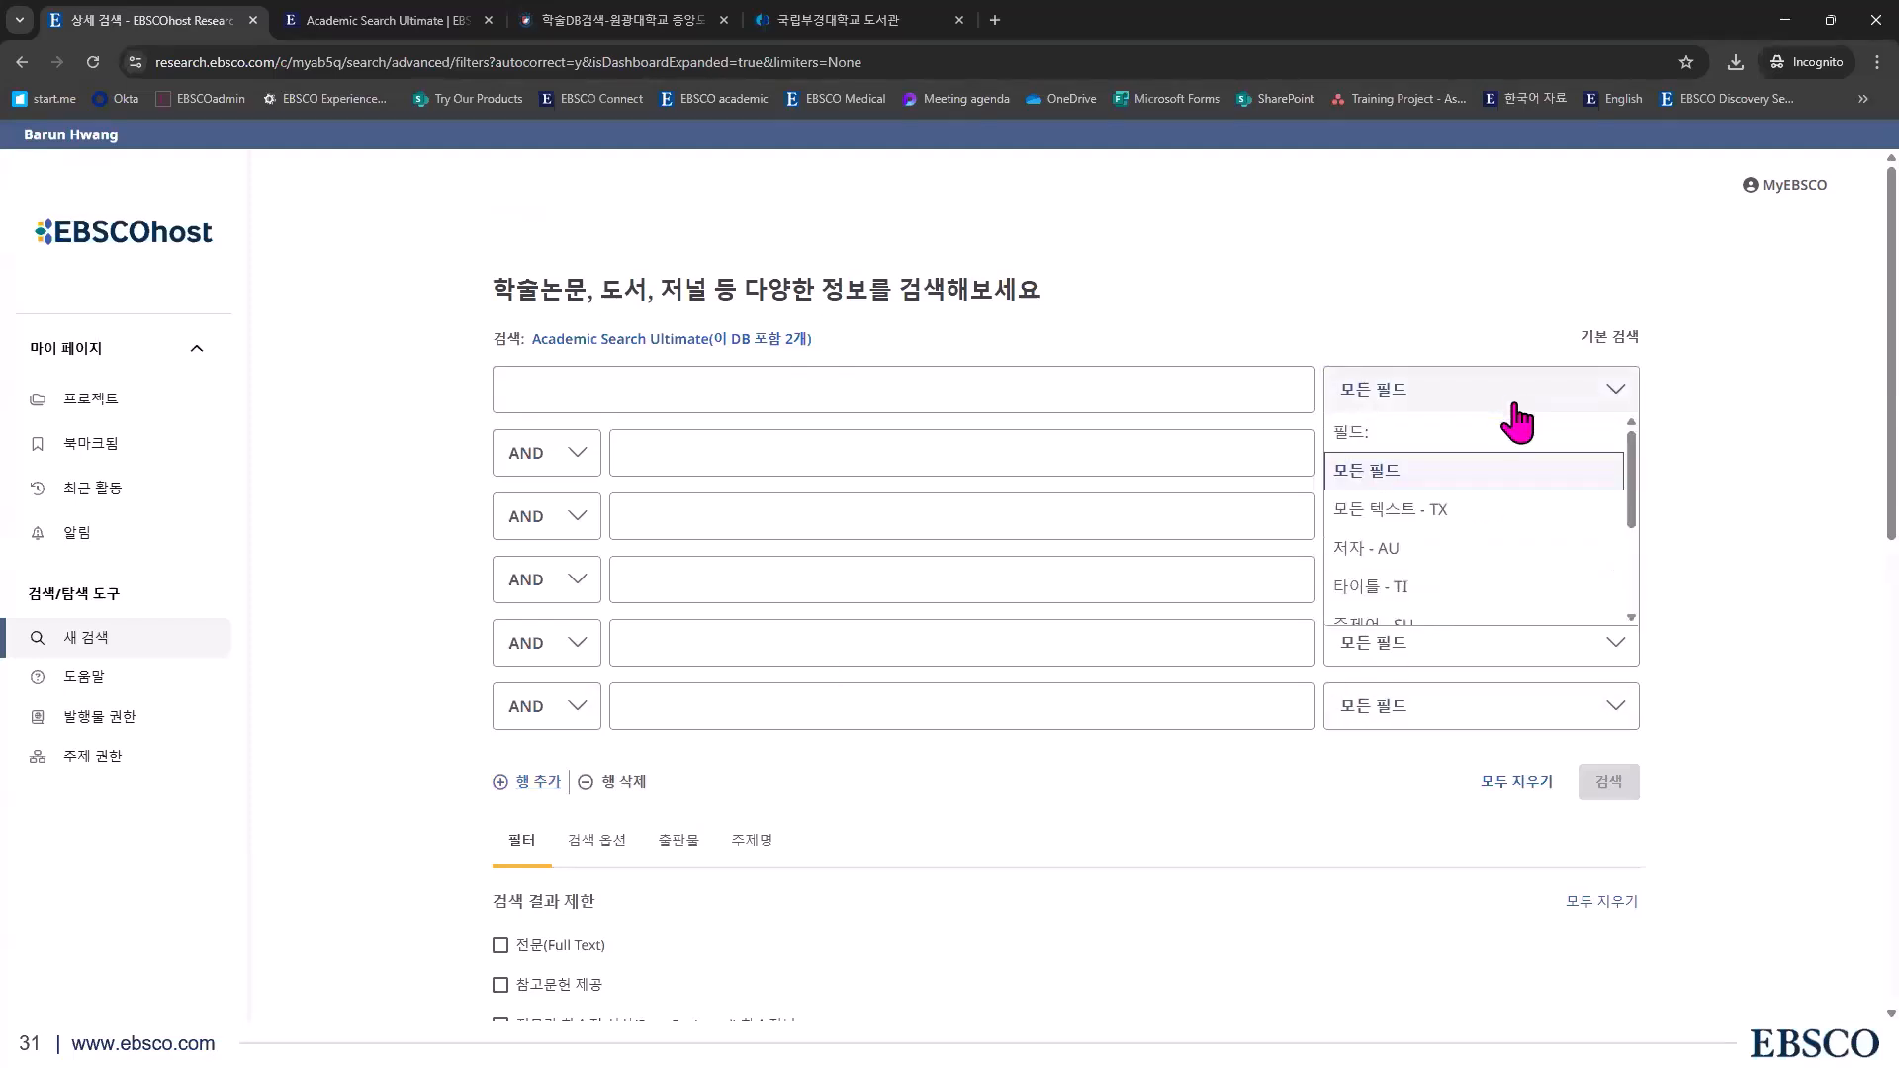
scroll(1633, 500, "down", 1)
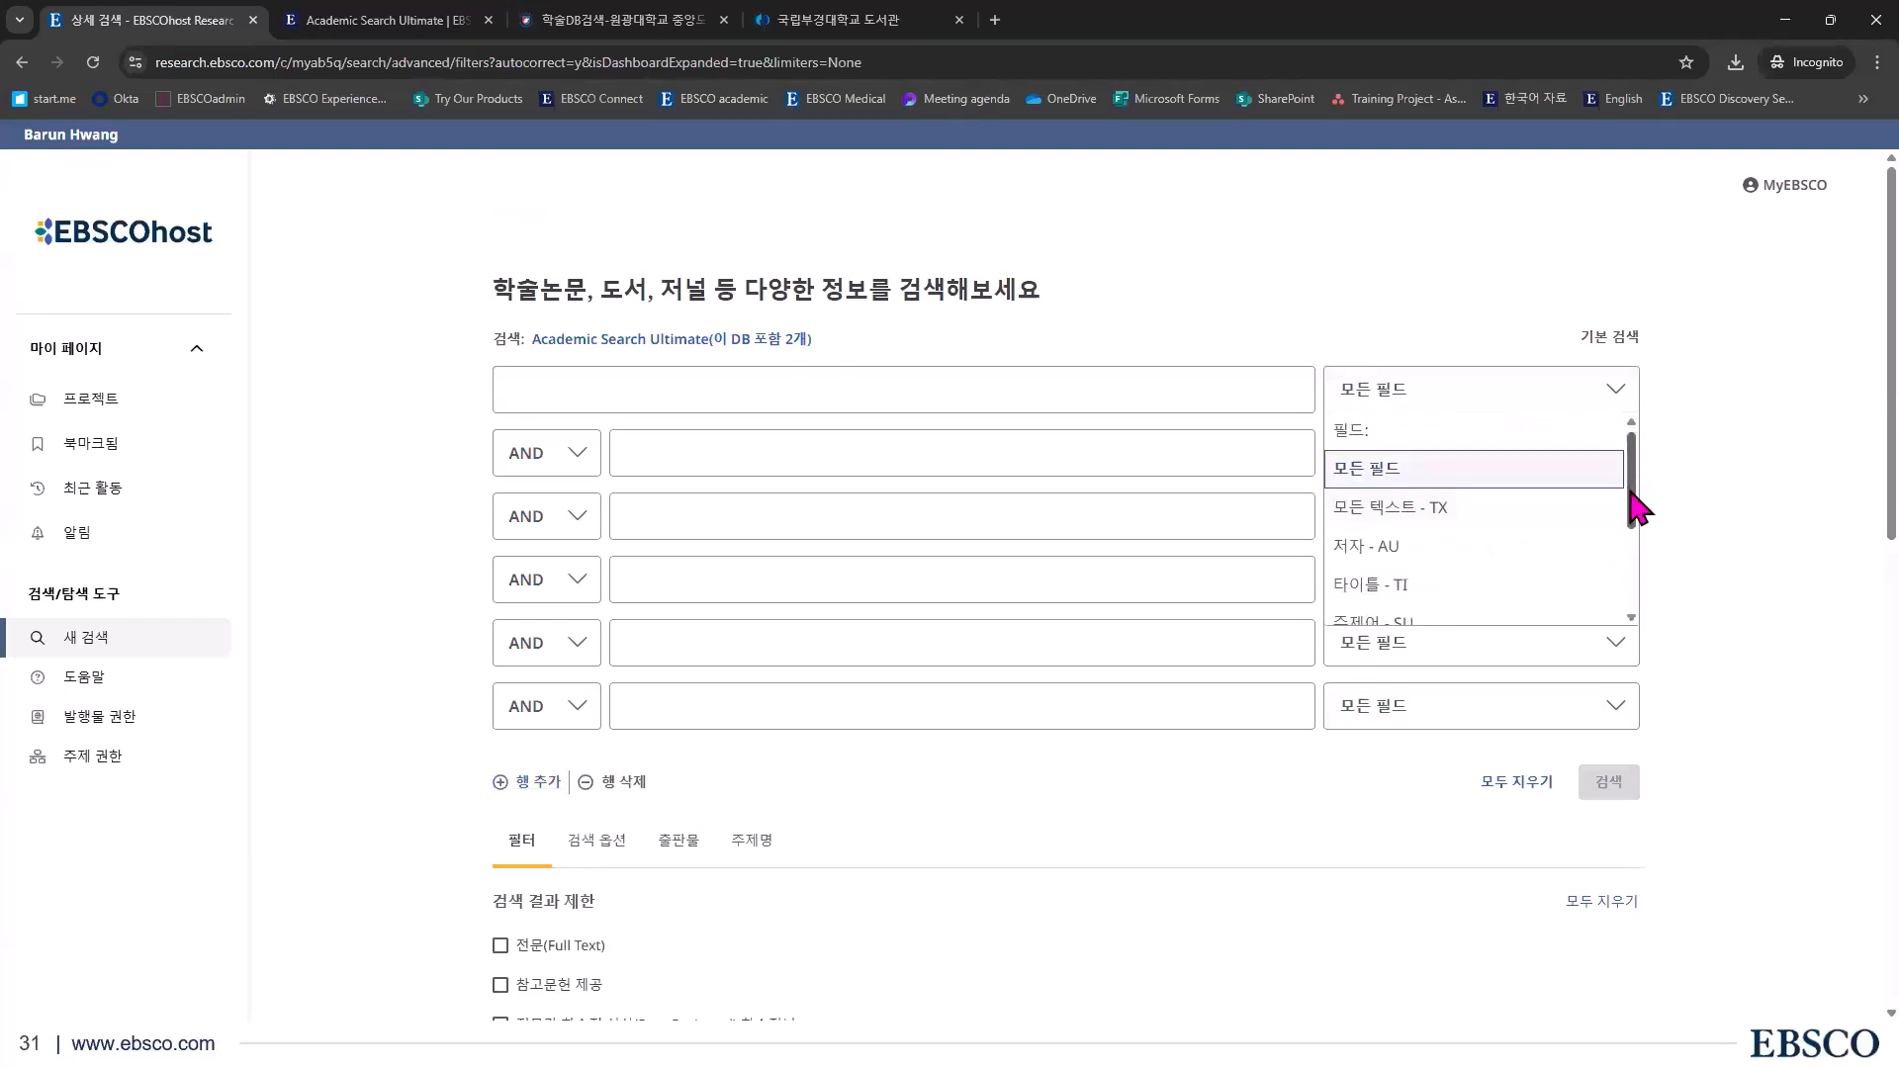
scroll(1634, 501, "down", 1)
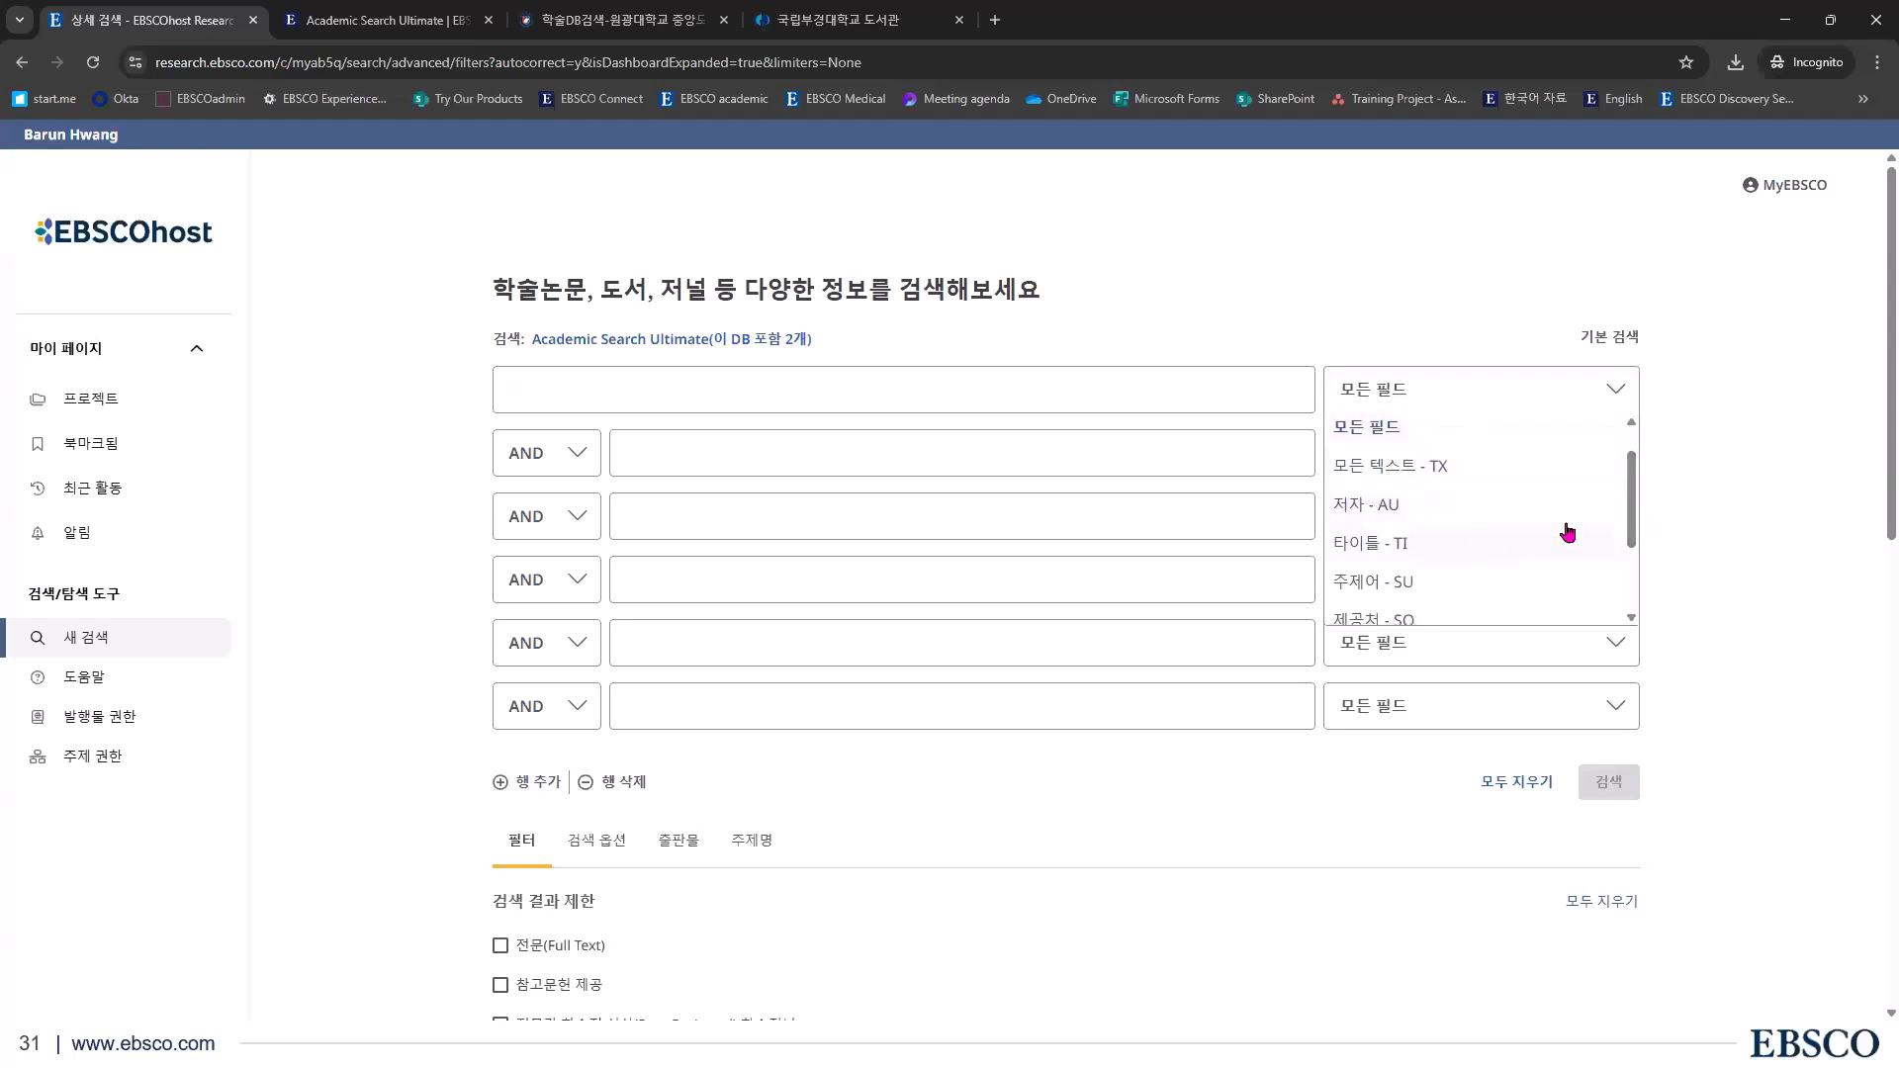
scroll(1630, 554, "down", 3)
scroll(1631, 605, "down", 1)
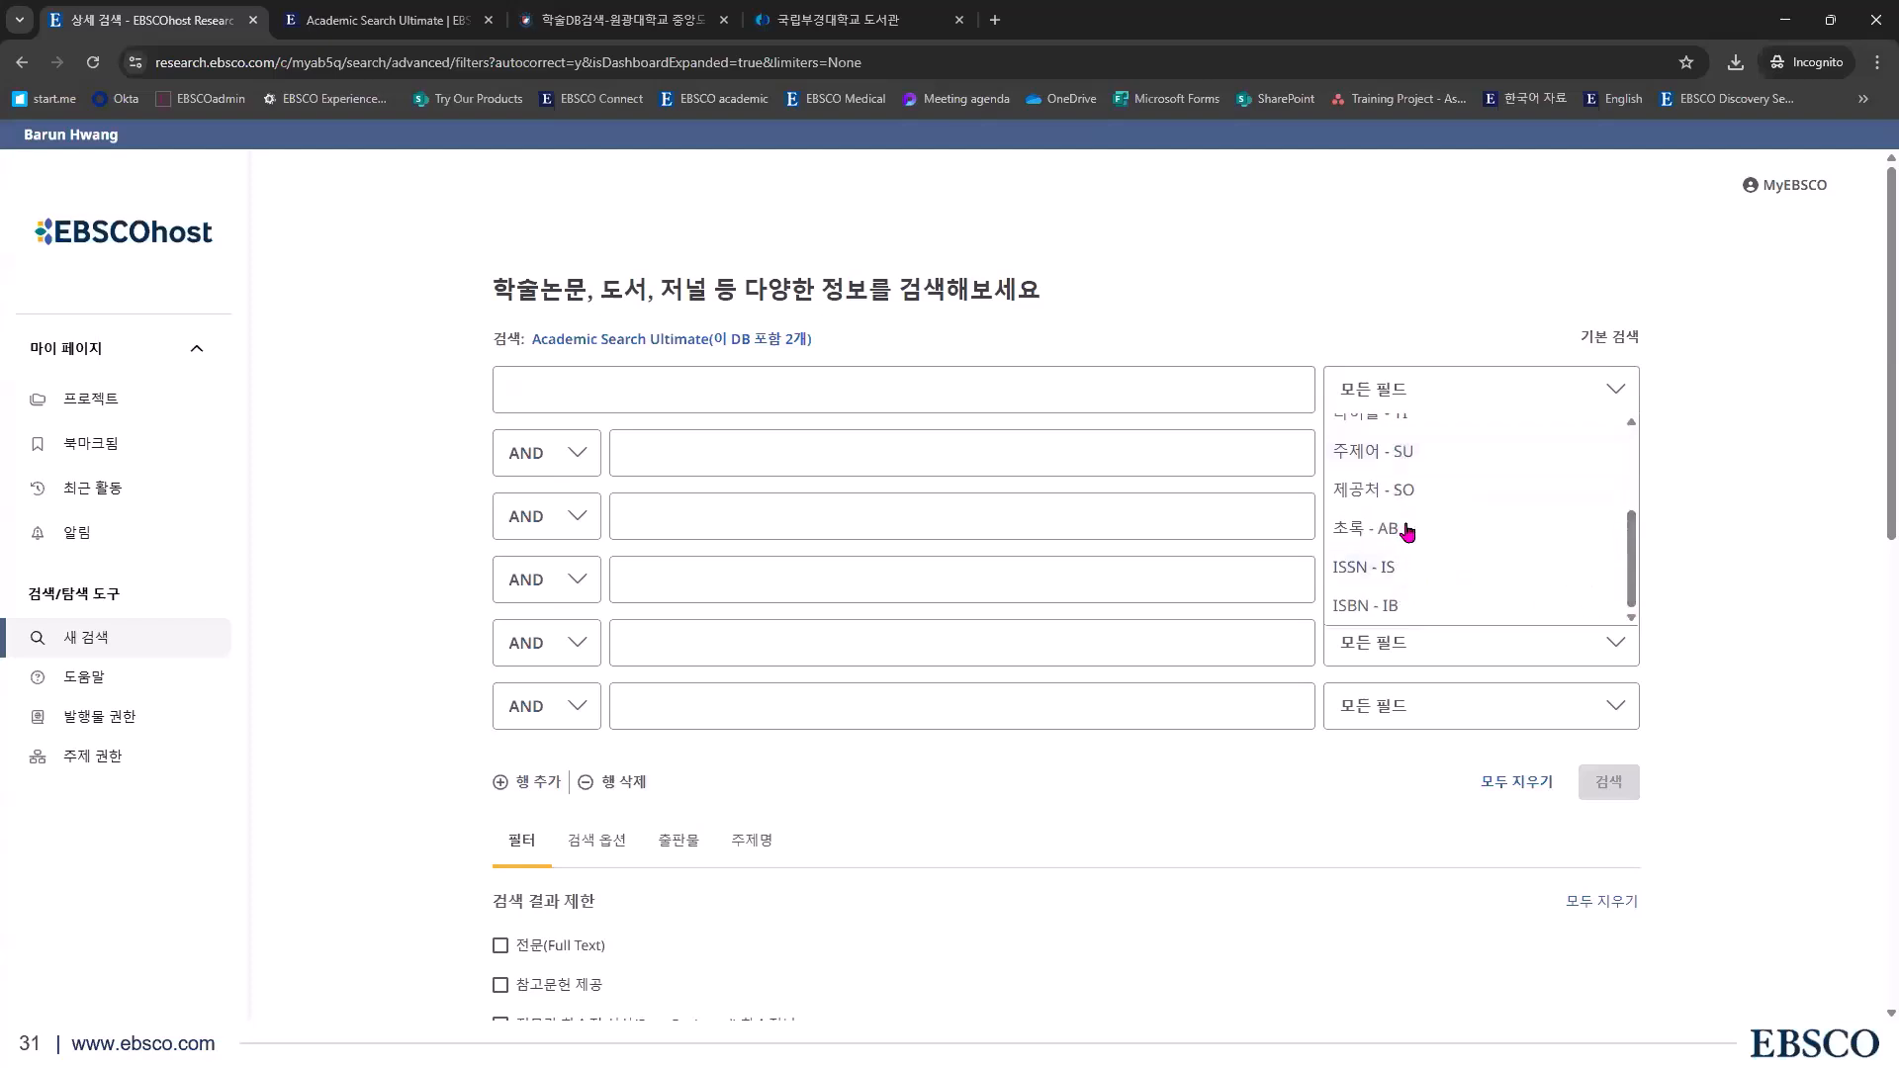
scroll(1403, 534, "up", 5)
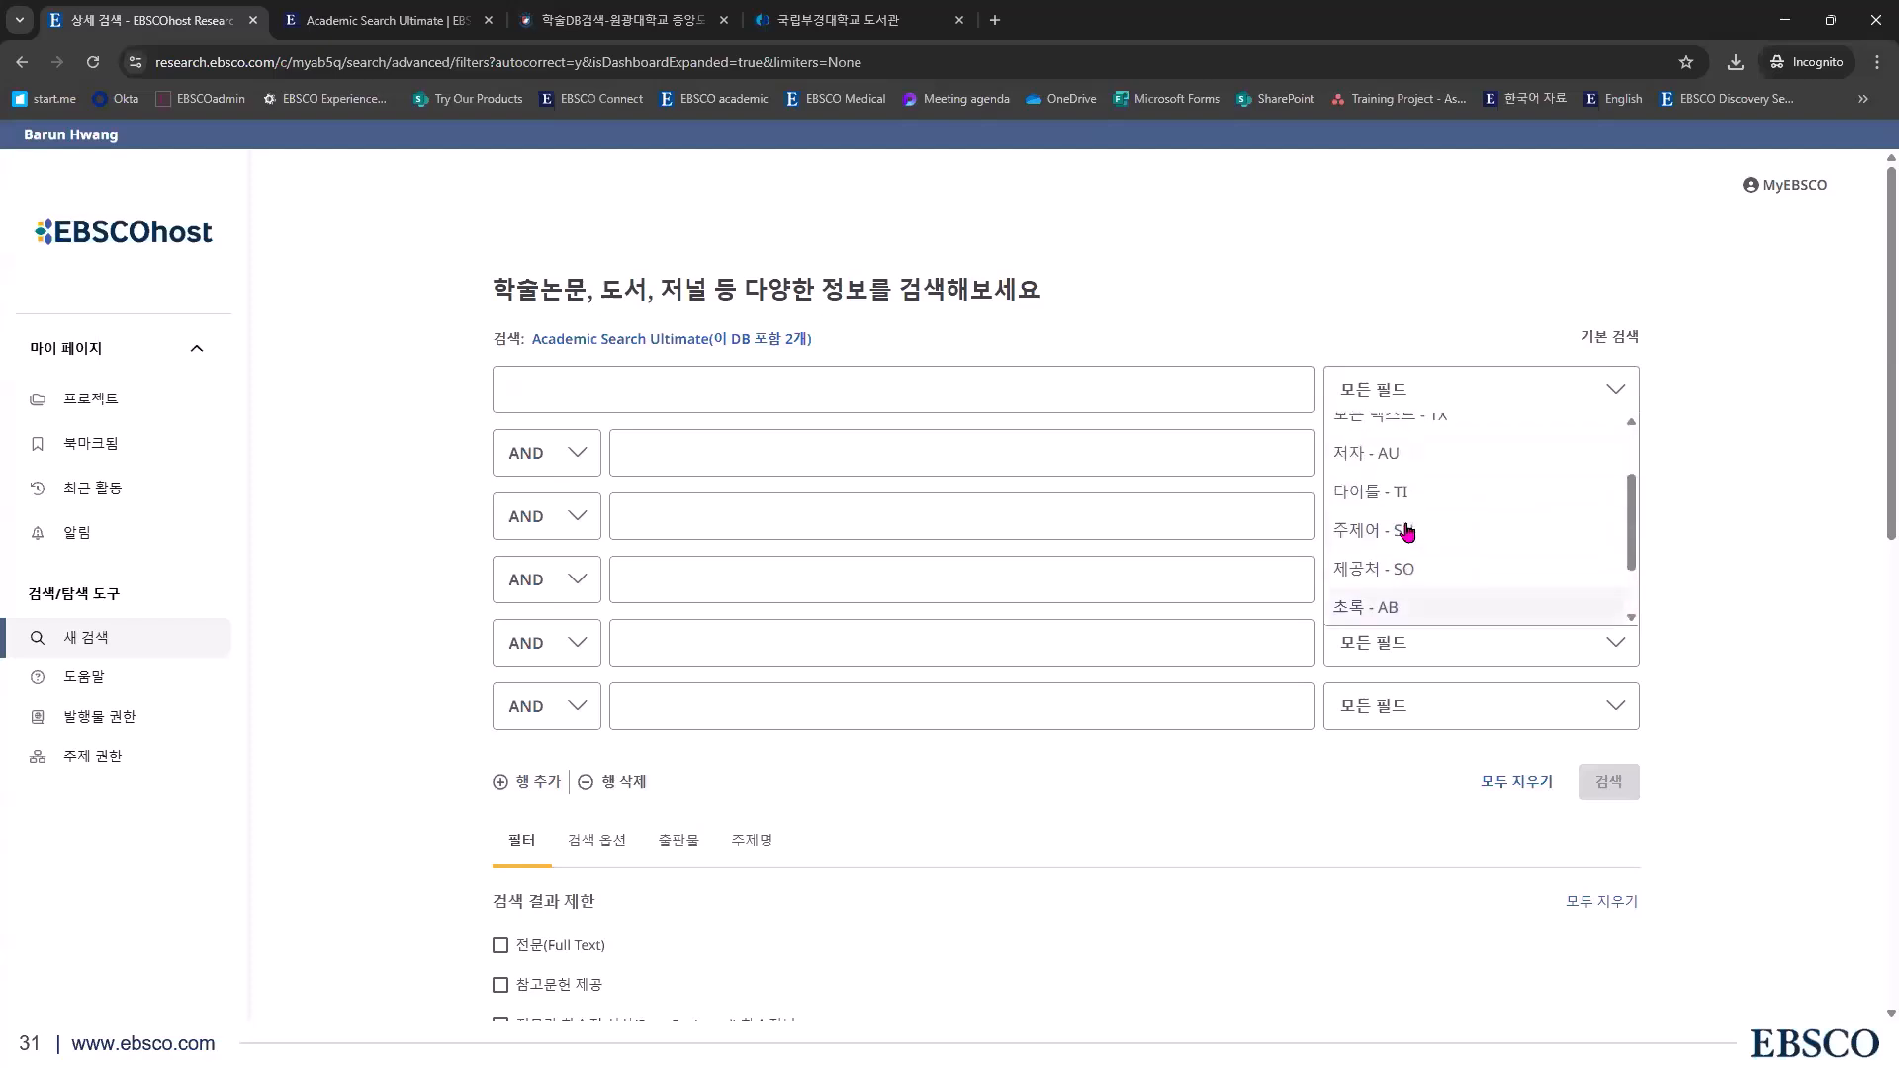
left_click(1710, 539)
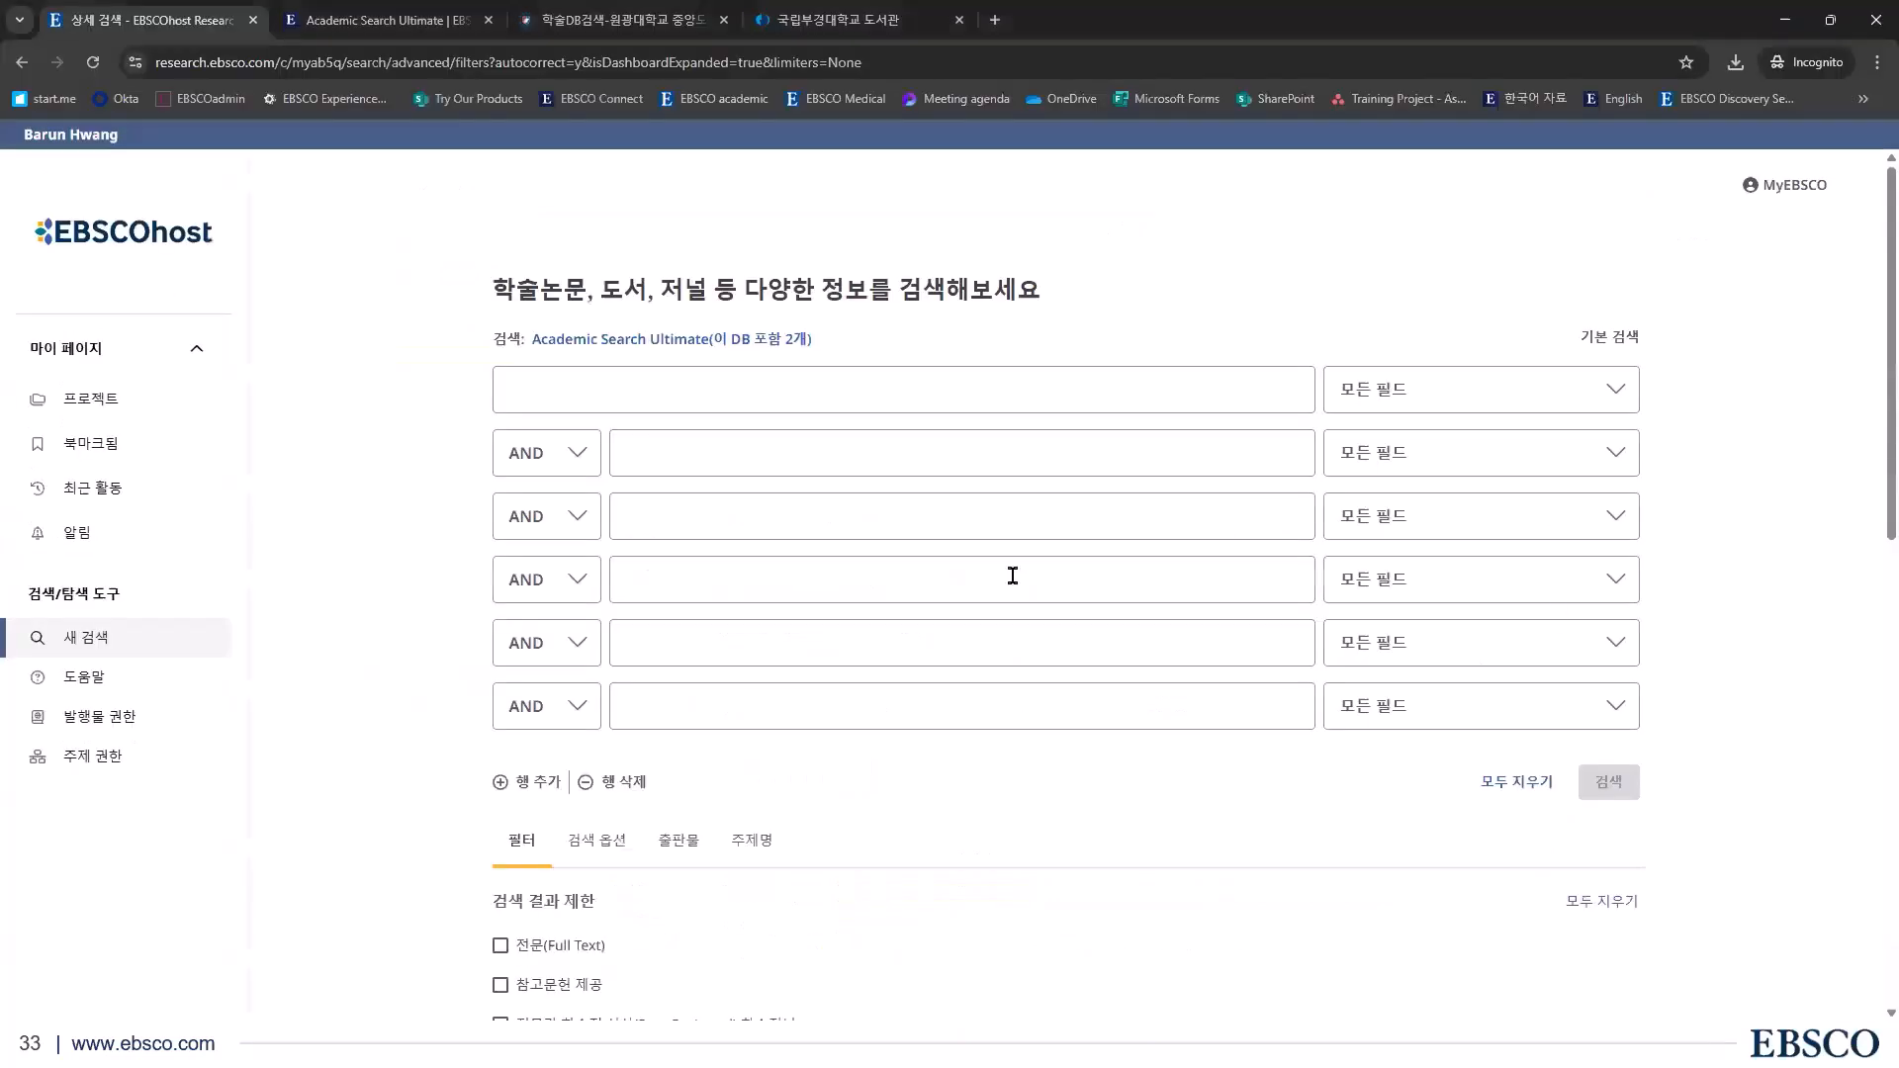
Start a new basic search for "artificial intelligence" and check the number of results
left_click(128, 649)
left_click(883, 493)
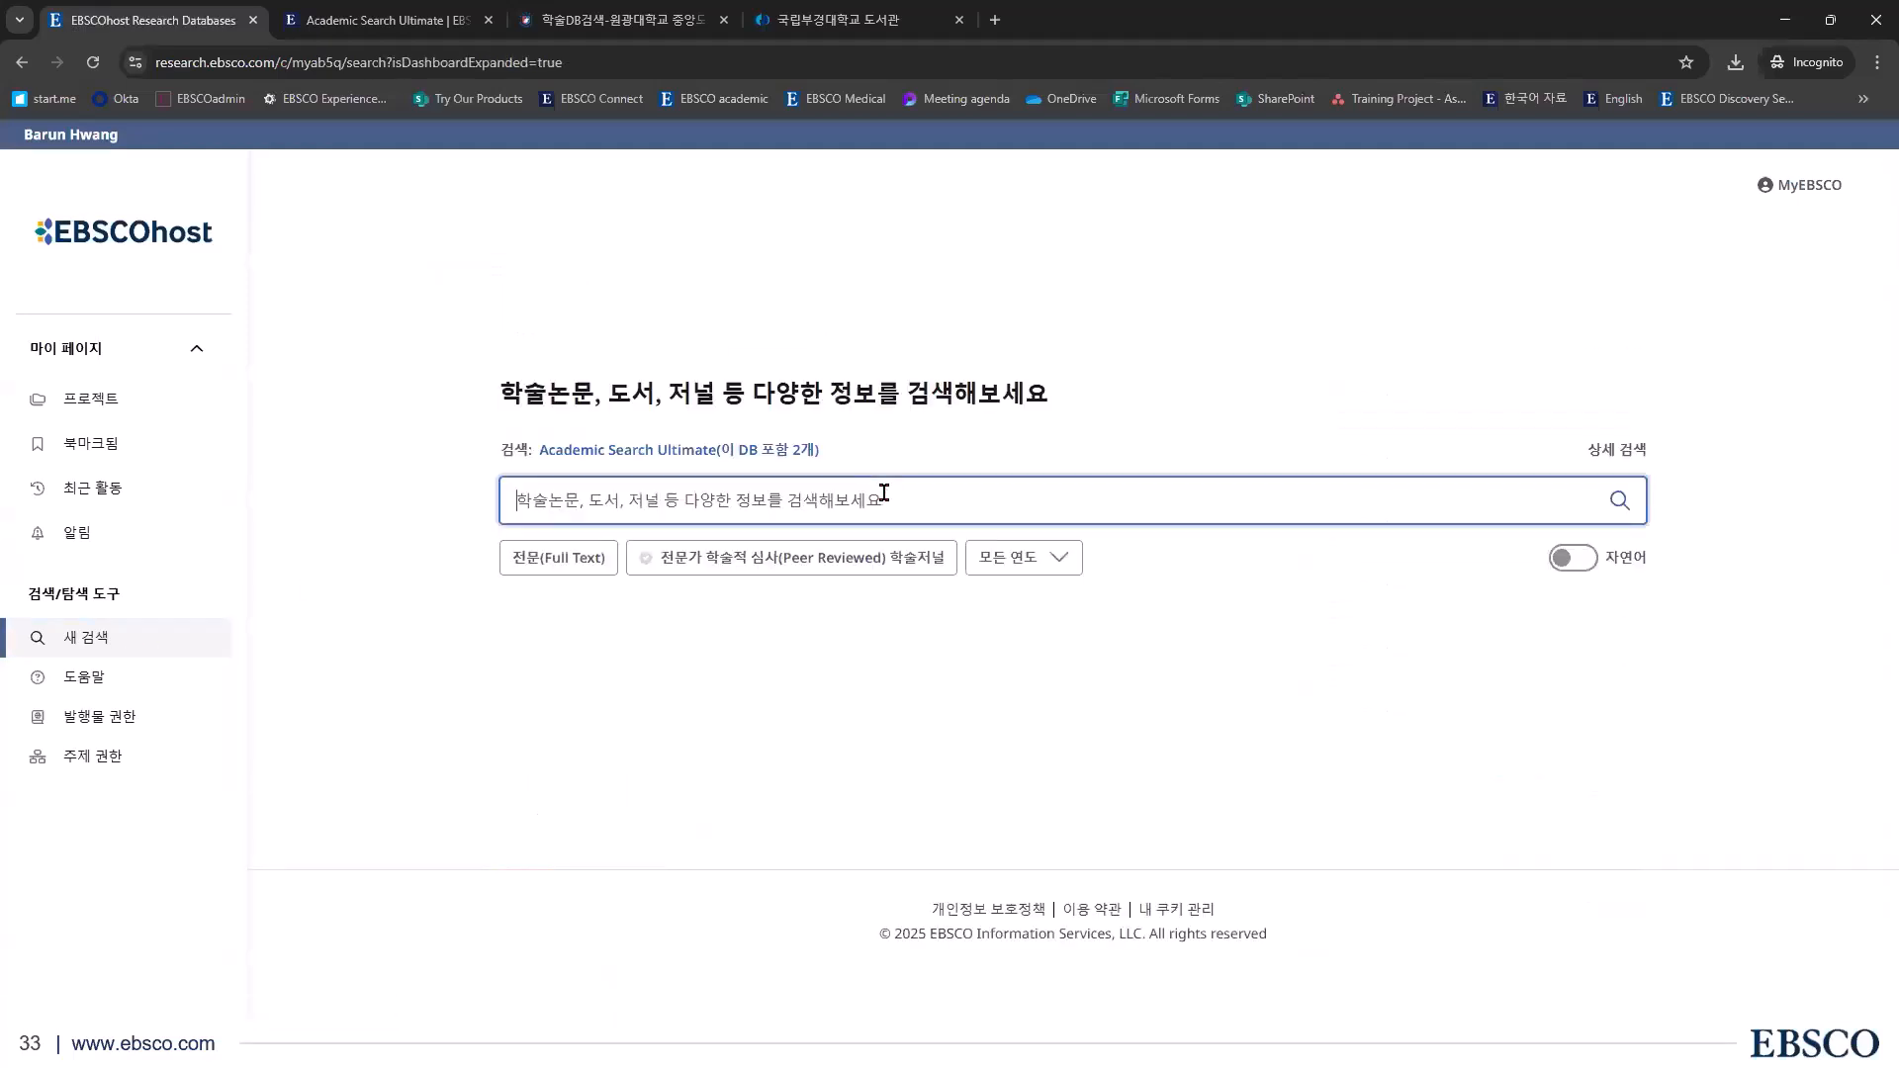
type("artificial")
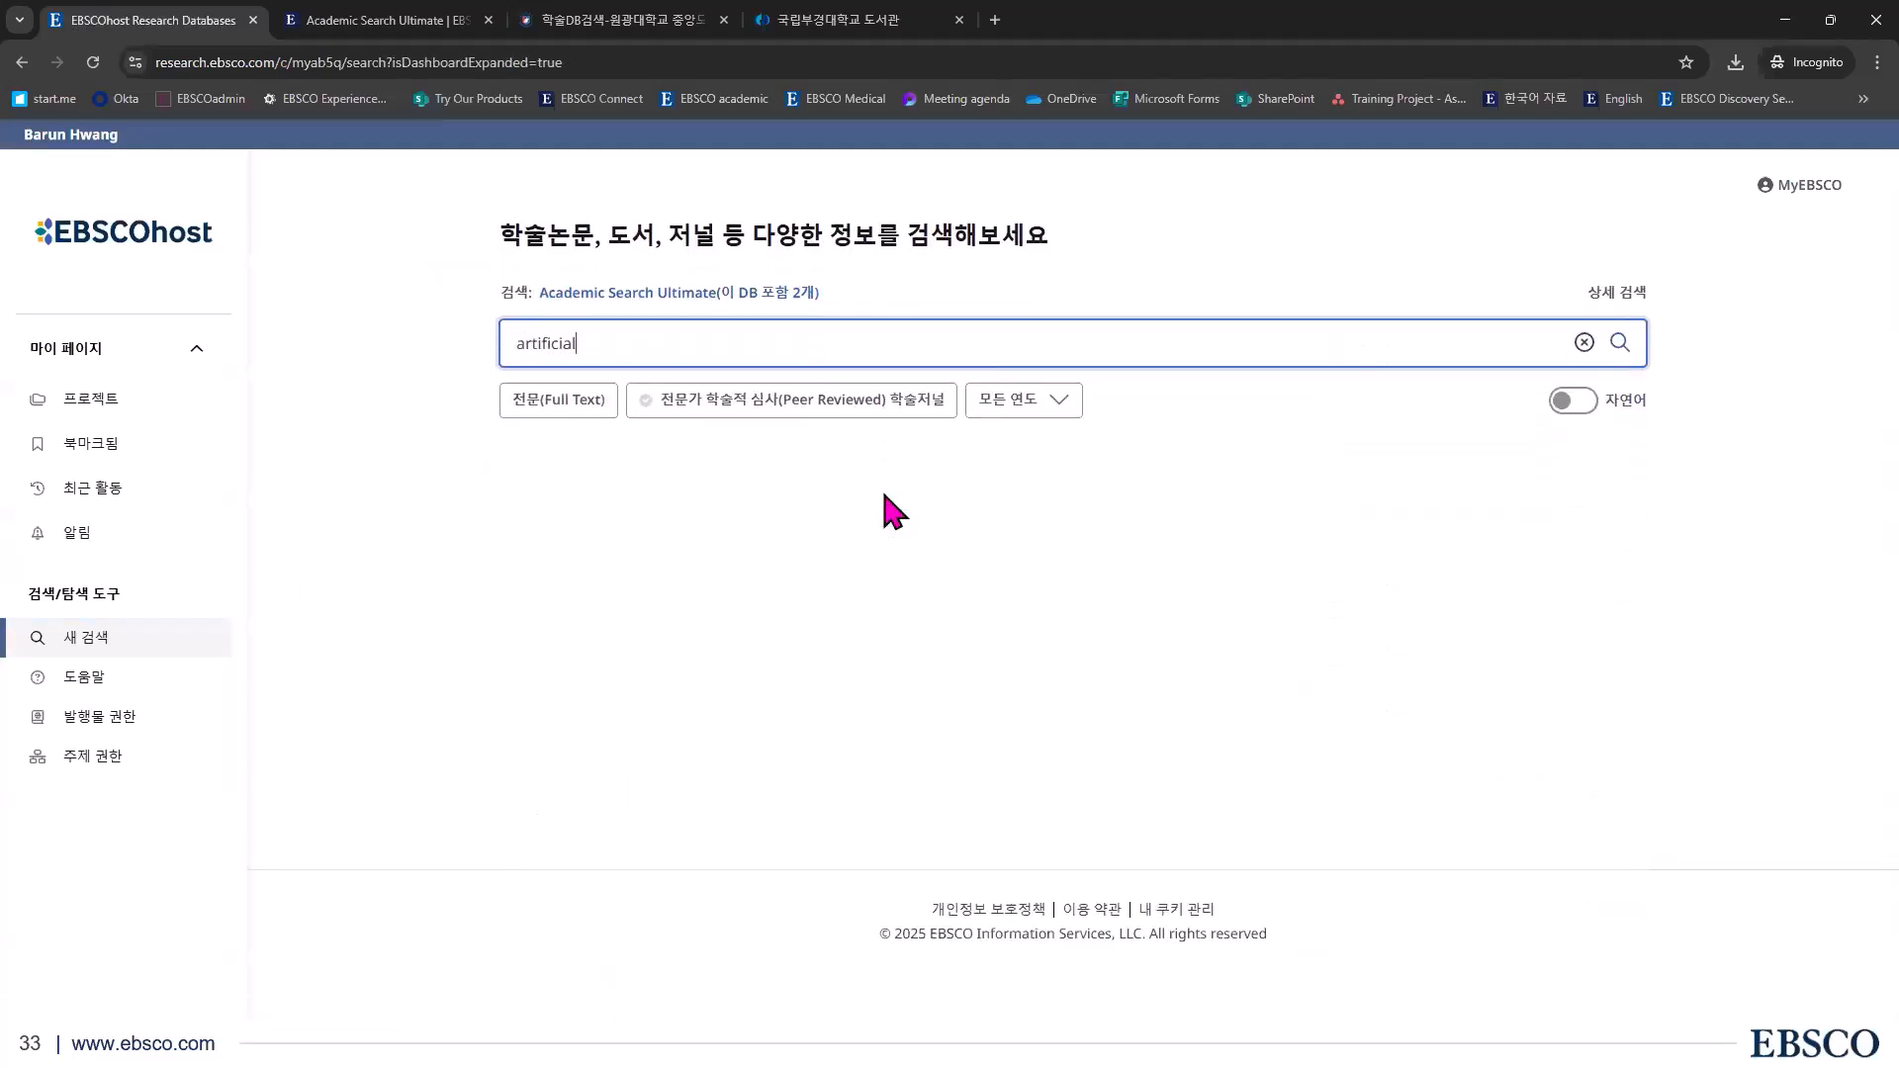
type(" intellingence")
key("Return")
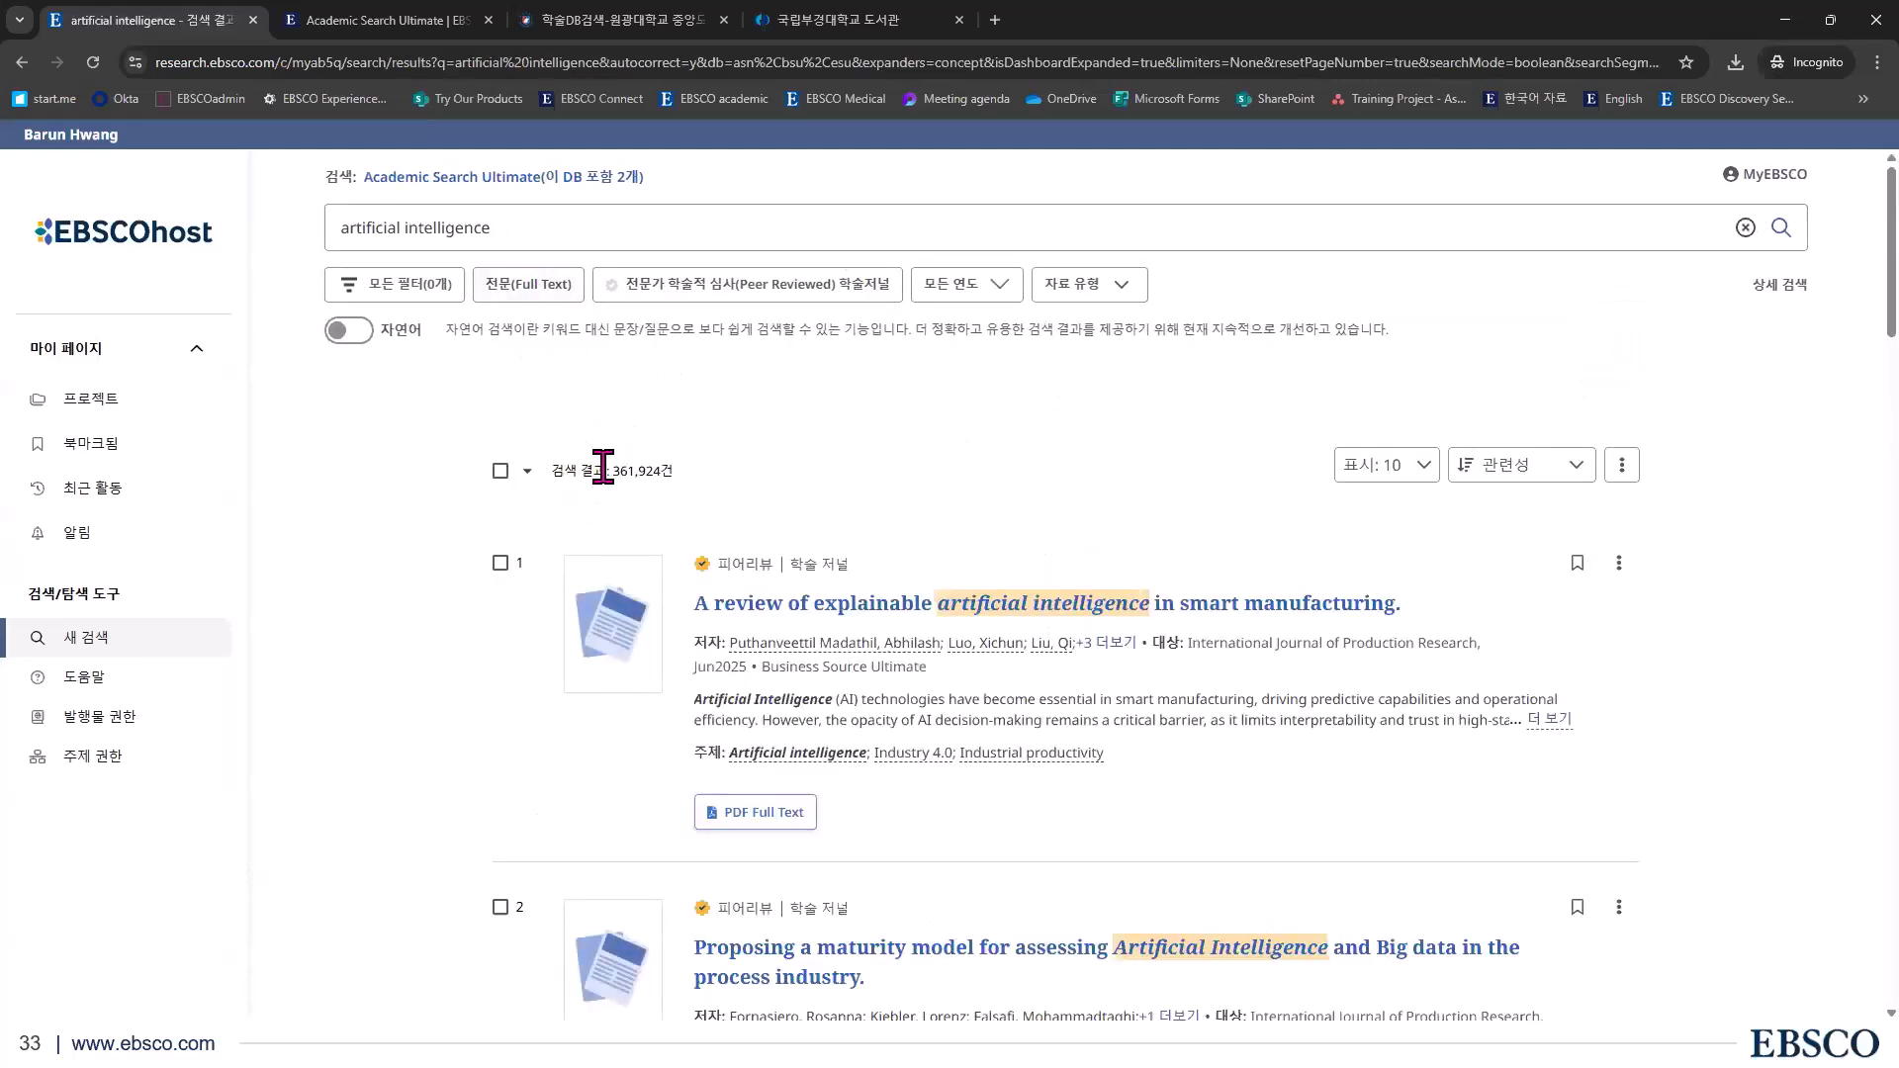
left_click_drag(607, 470, 721, 491)
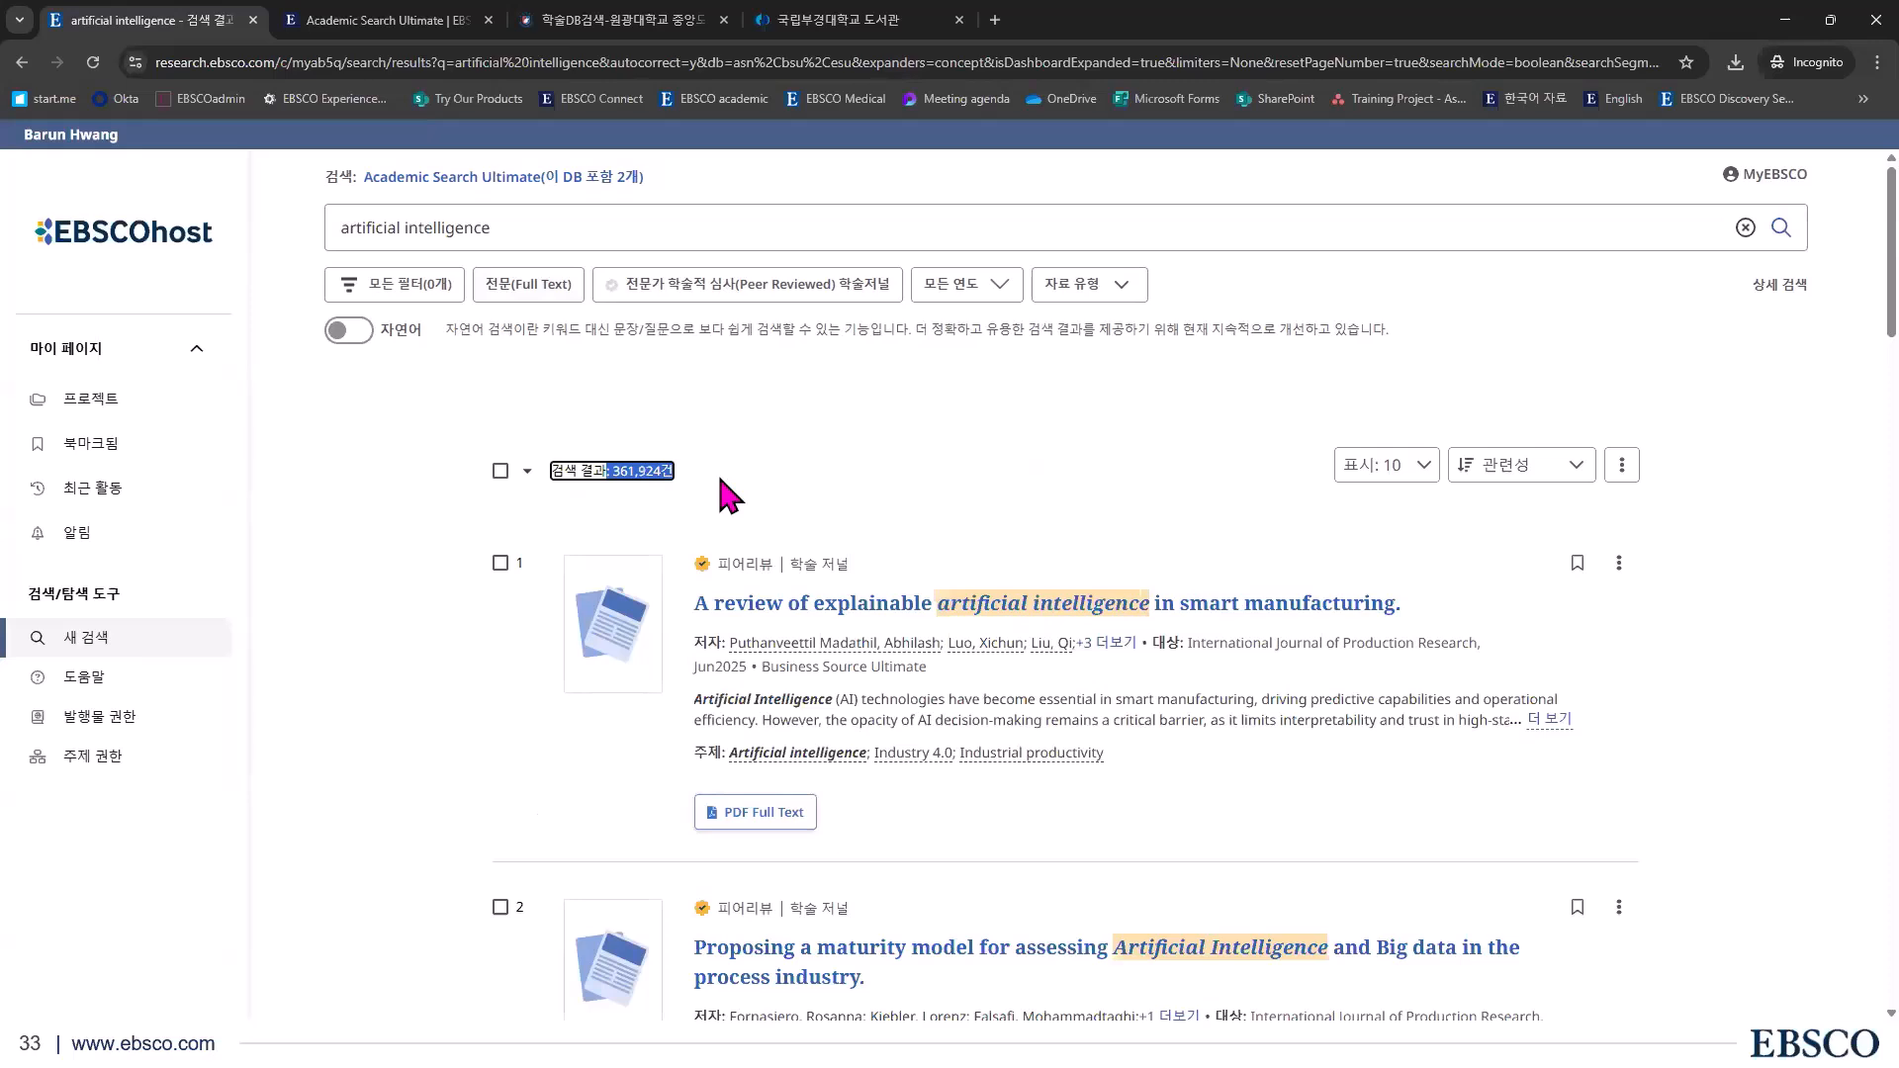
left_click(797, 419)
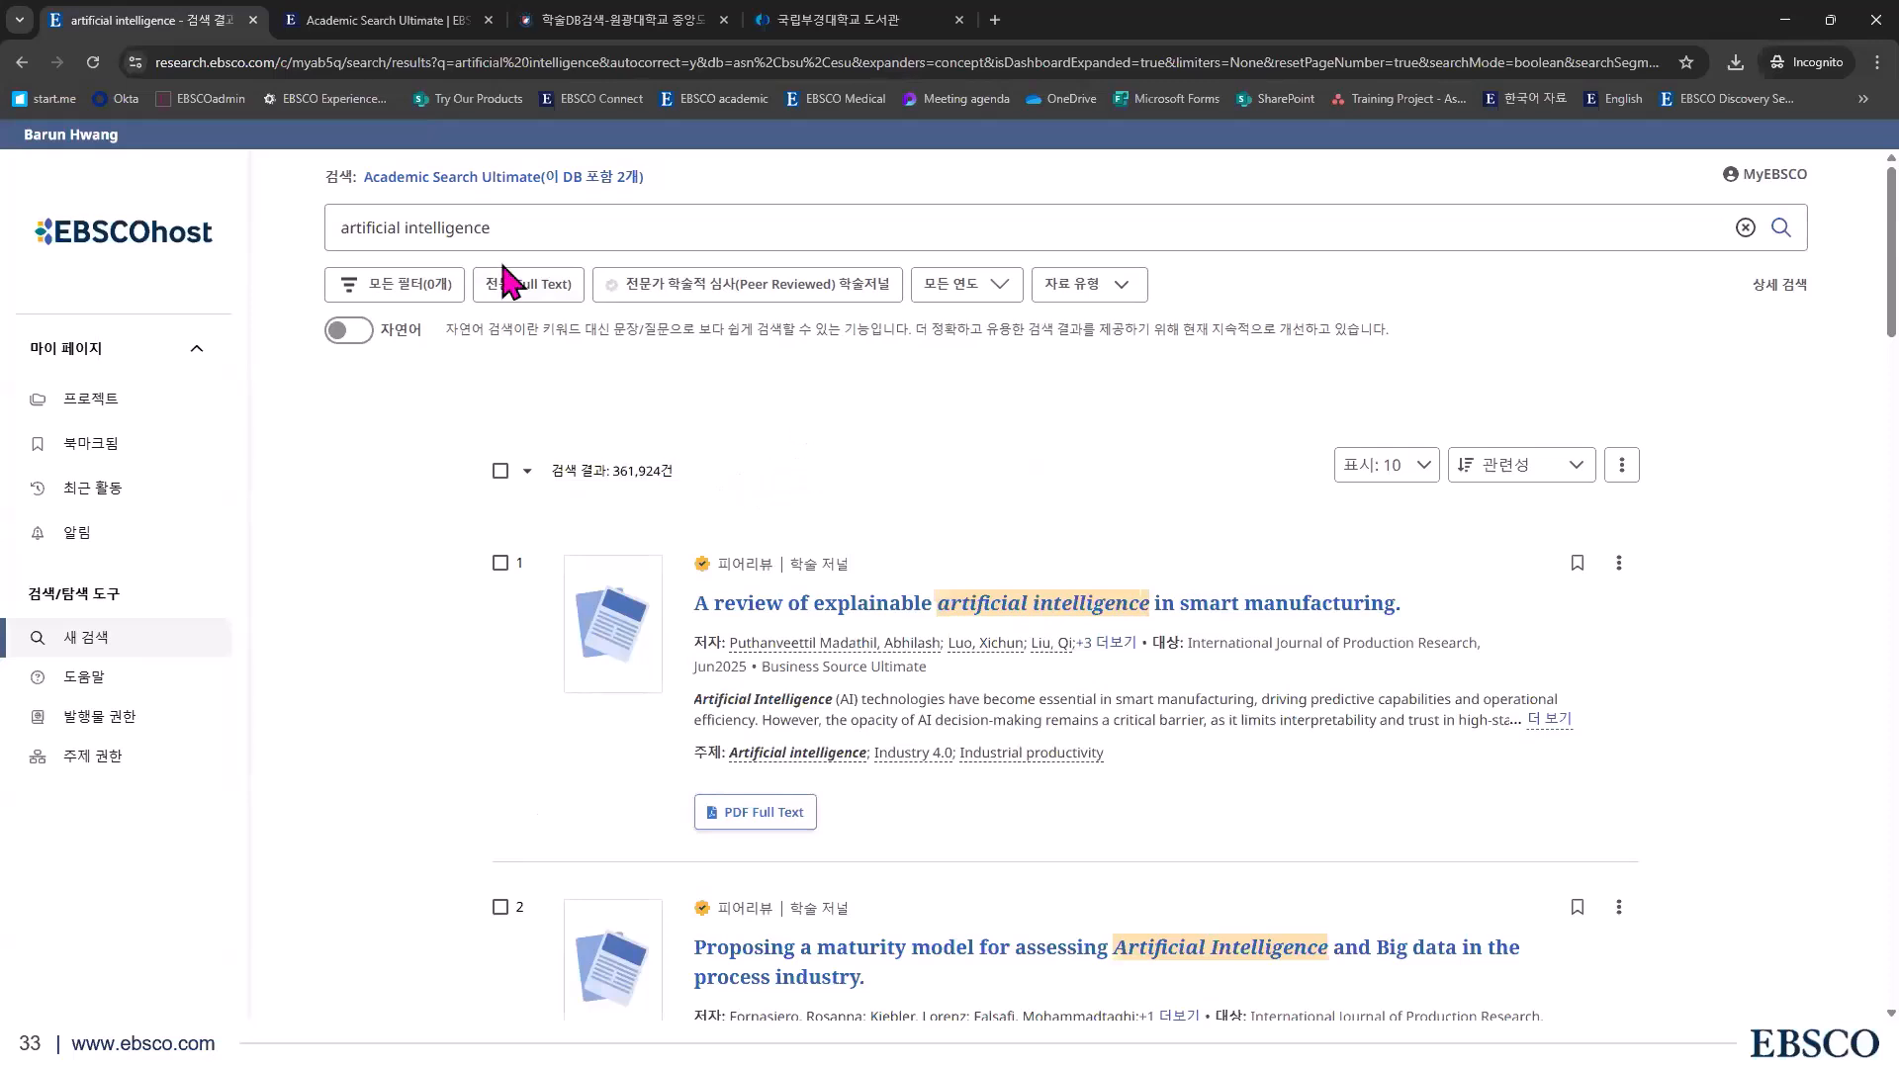
Filter the results by source type to academic journals (학술저널) and check the result count
left_click(1129, 296)
left_click(1108, 515)
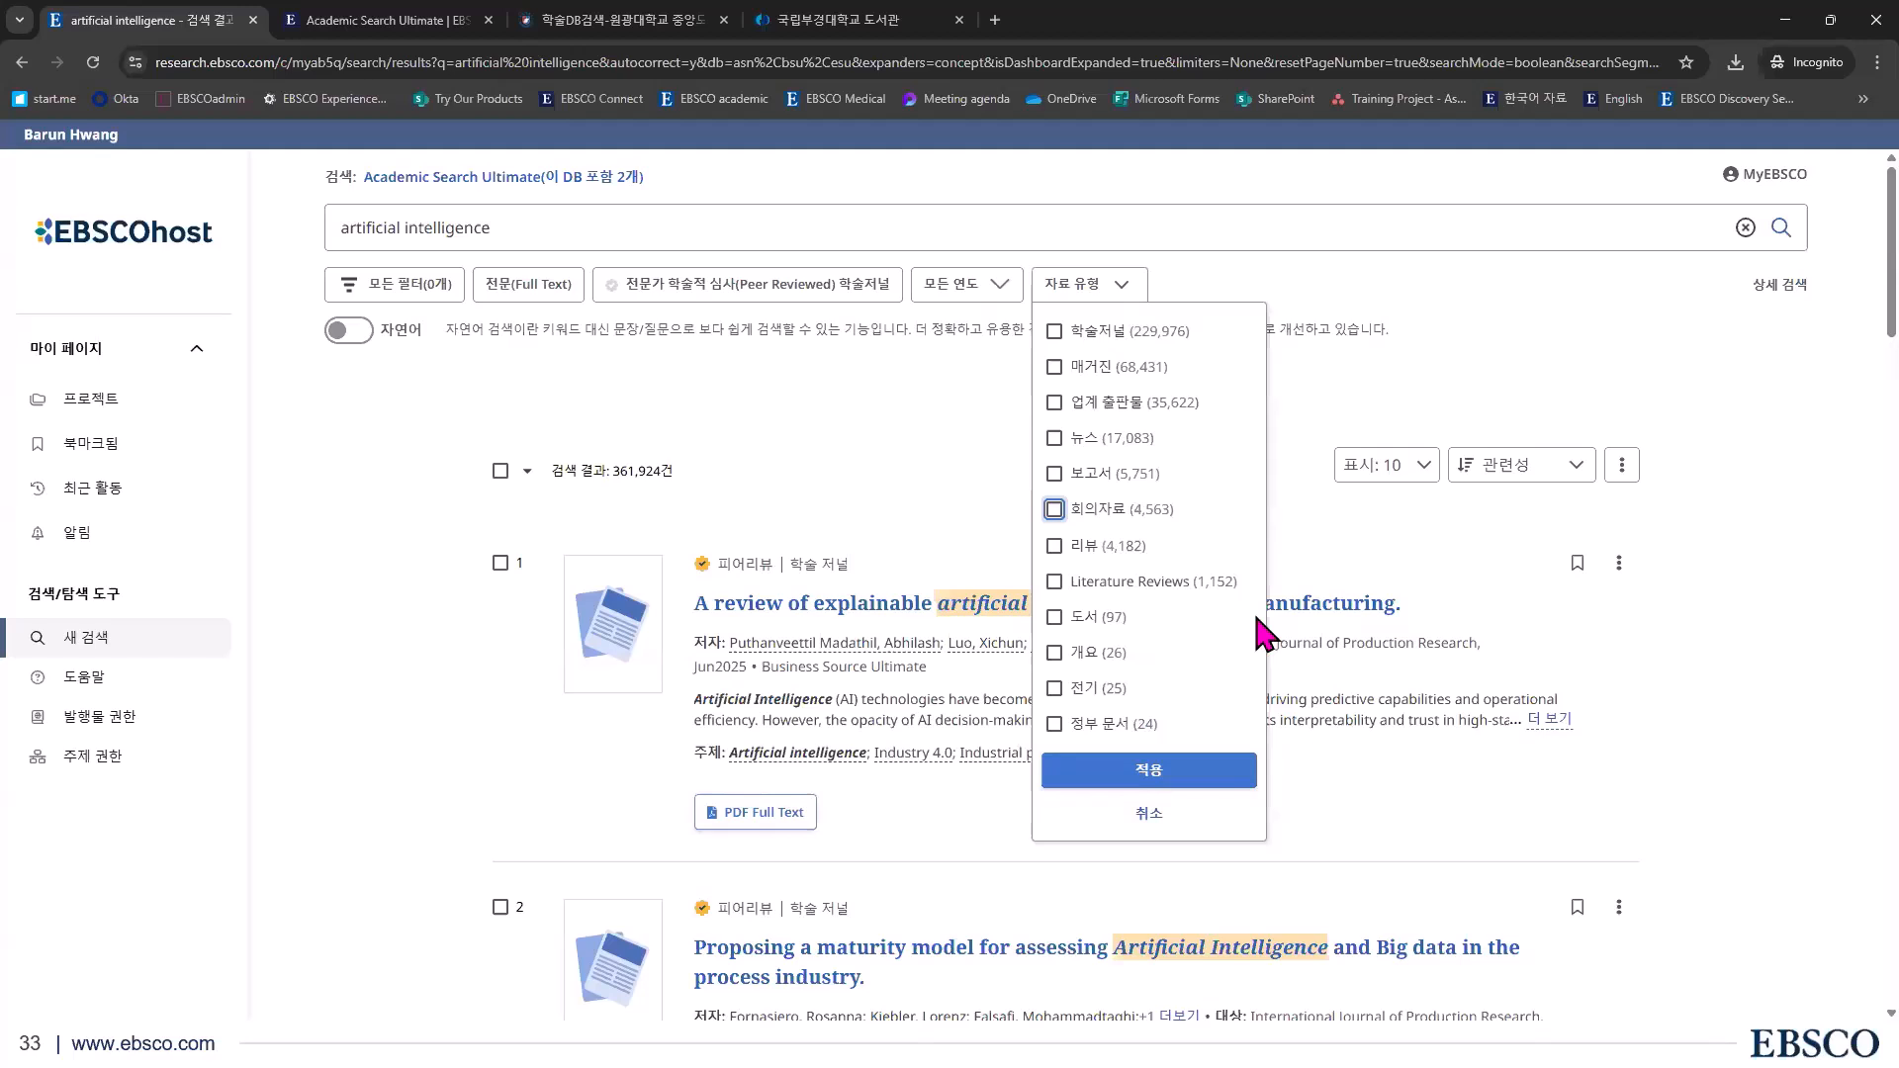
left_click(1072, 336)
left_click(1153, 770)
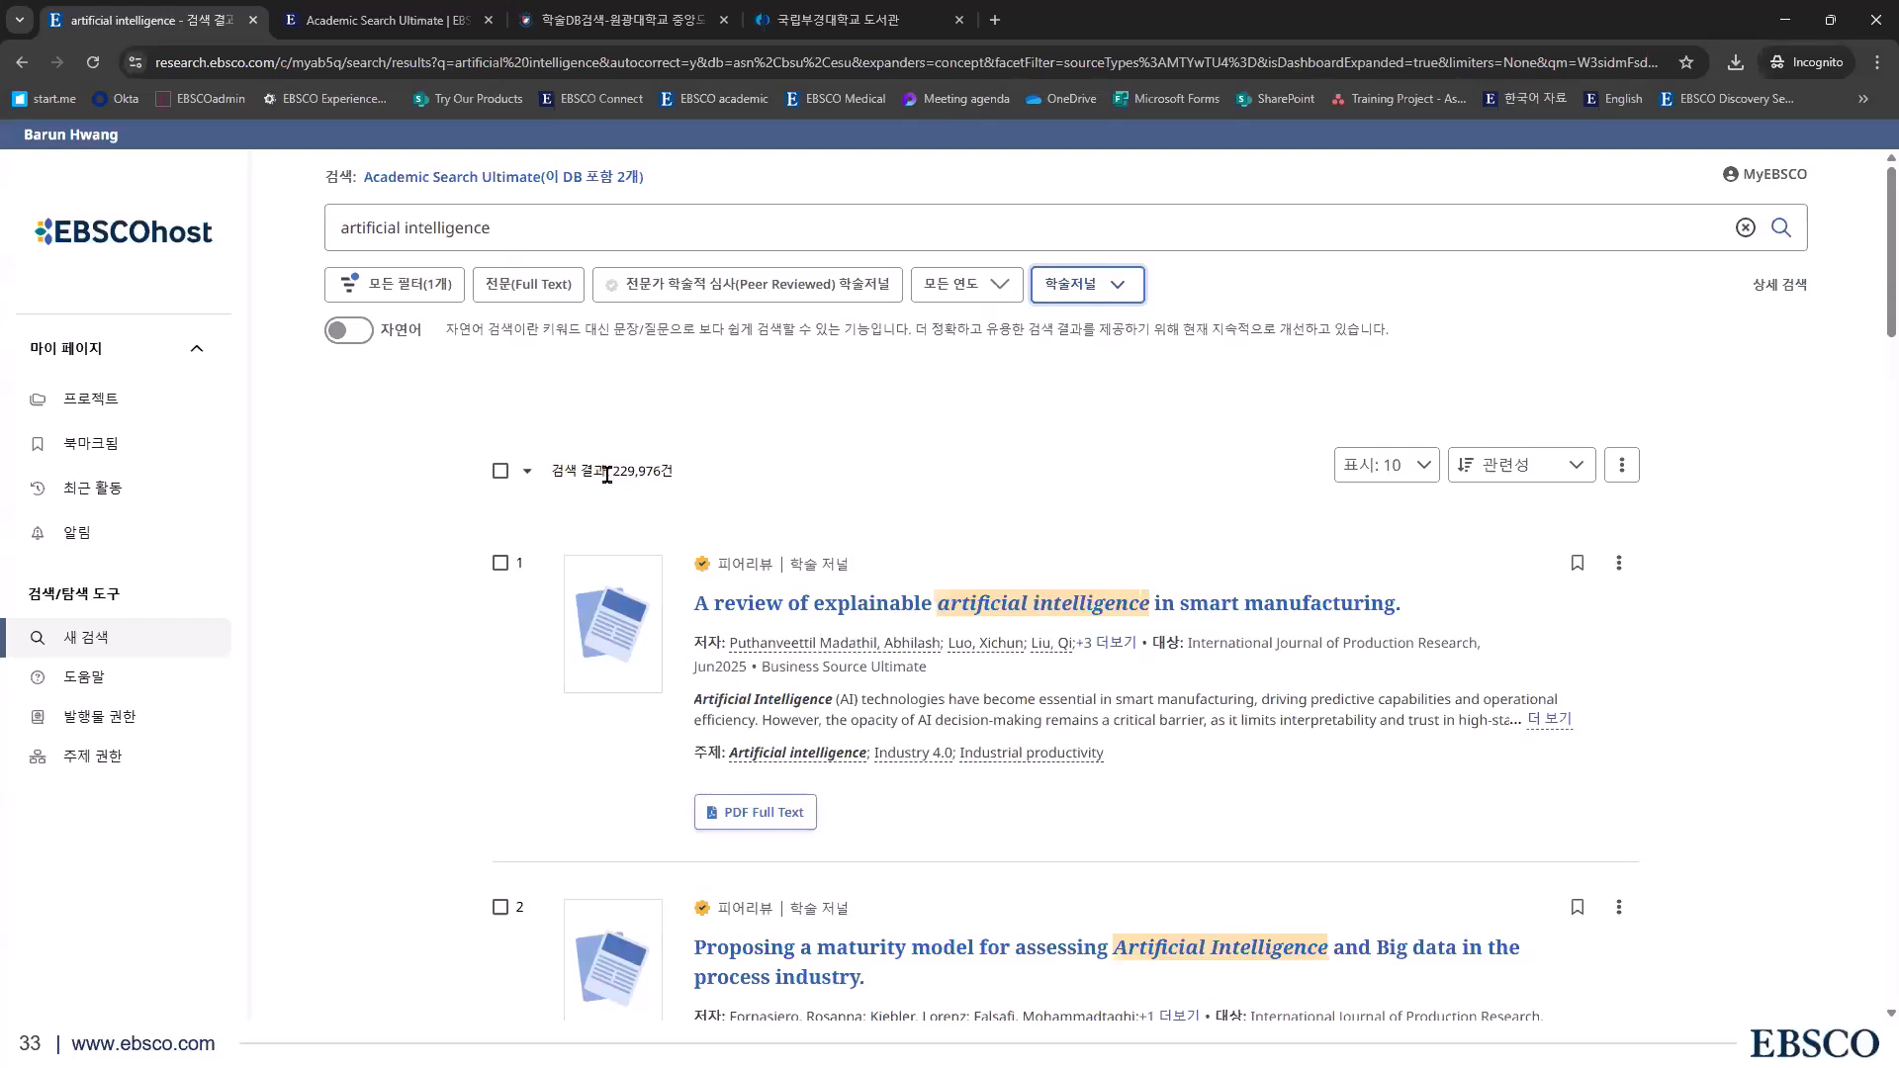
left_click_drag(598, 472, 809, 478)
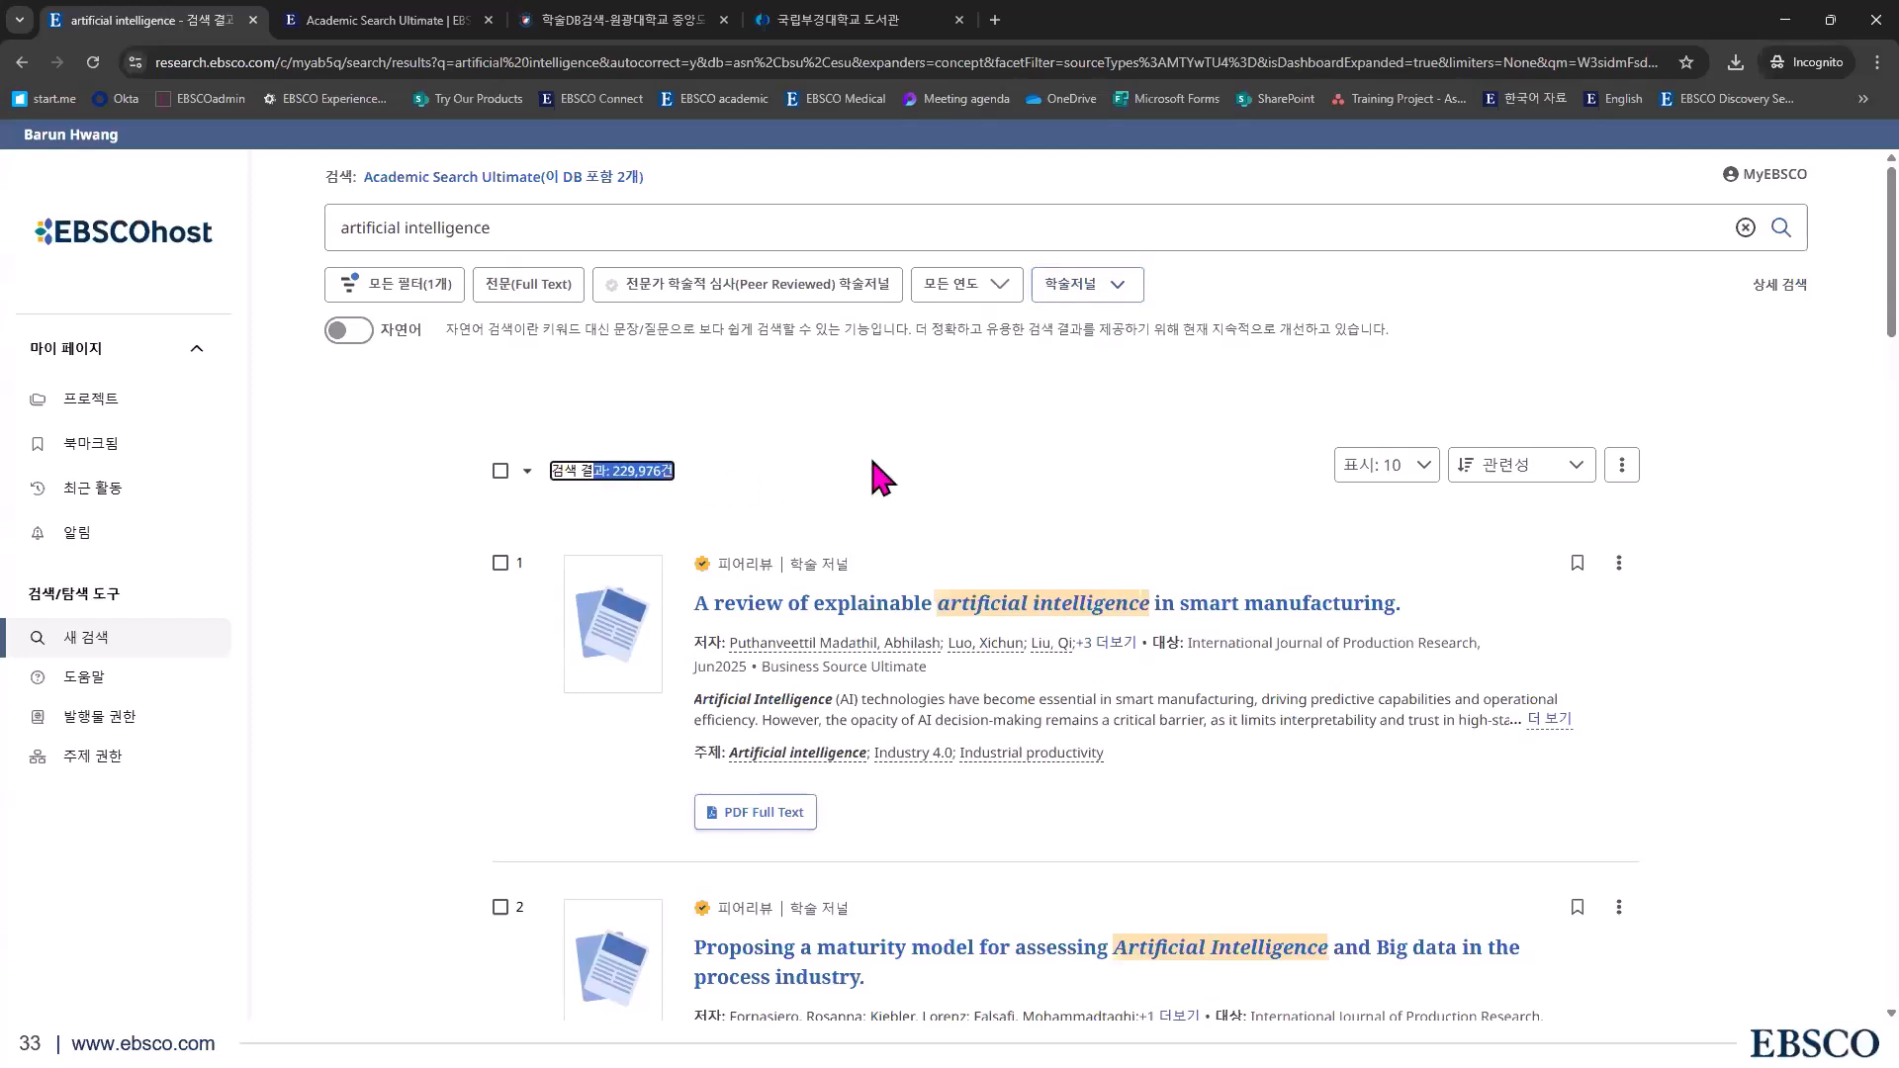
left_click(872, 460)
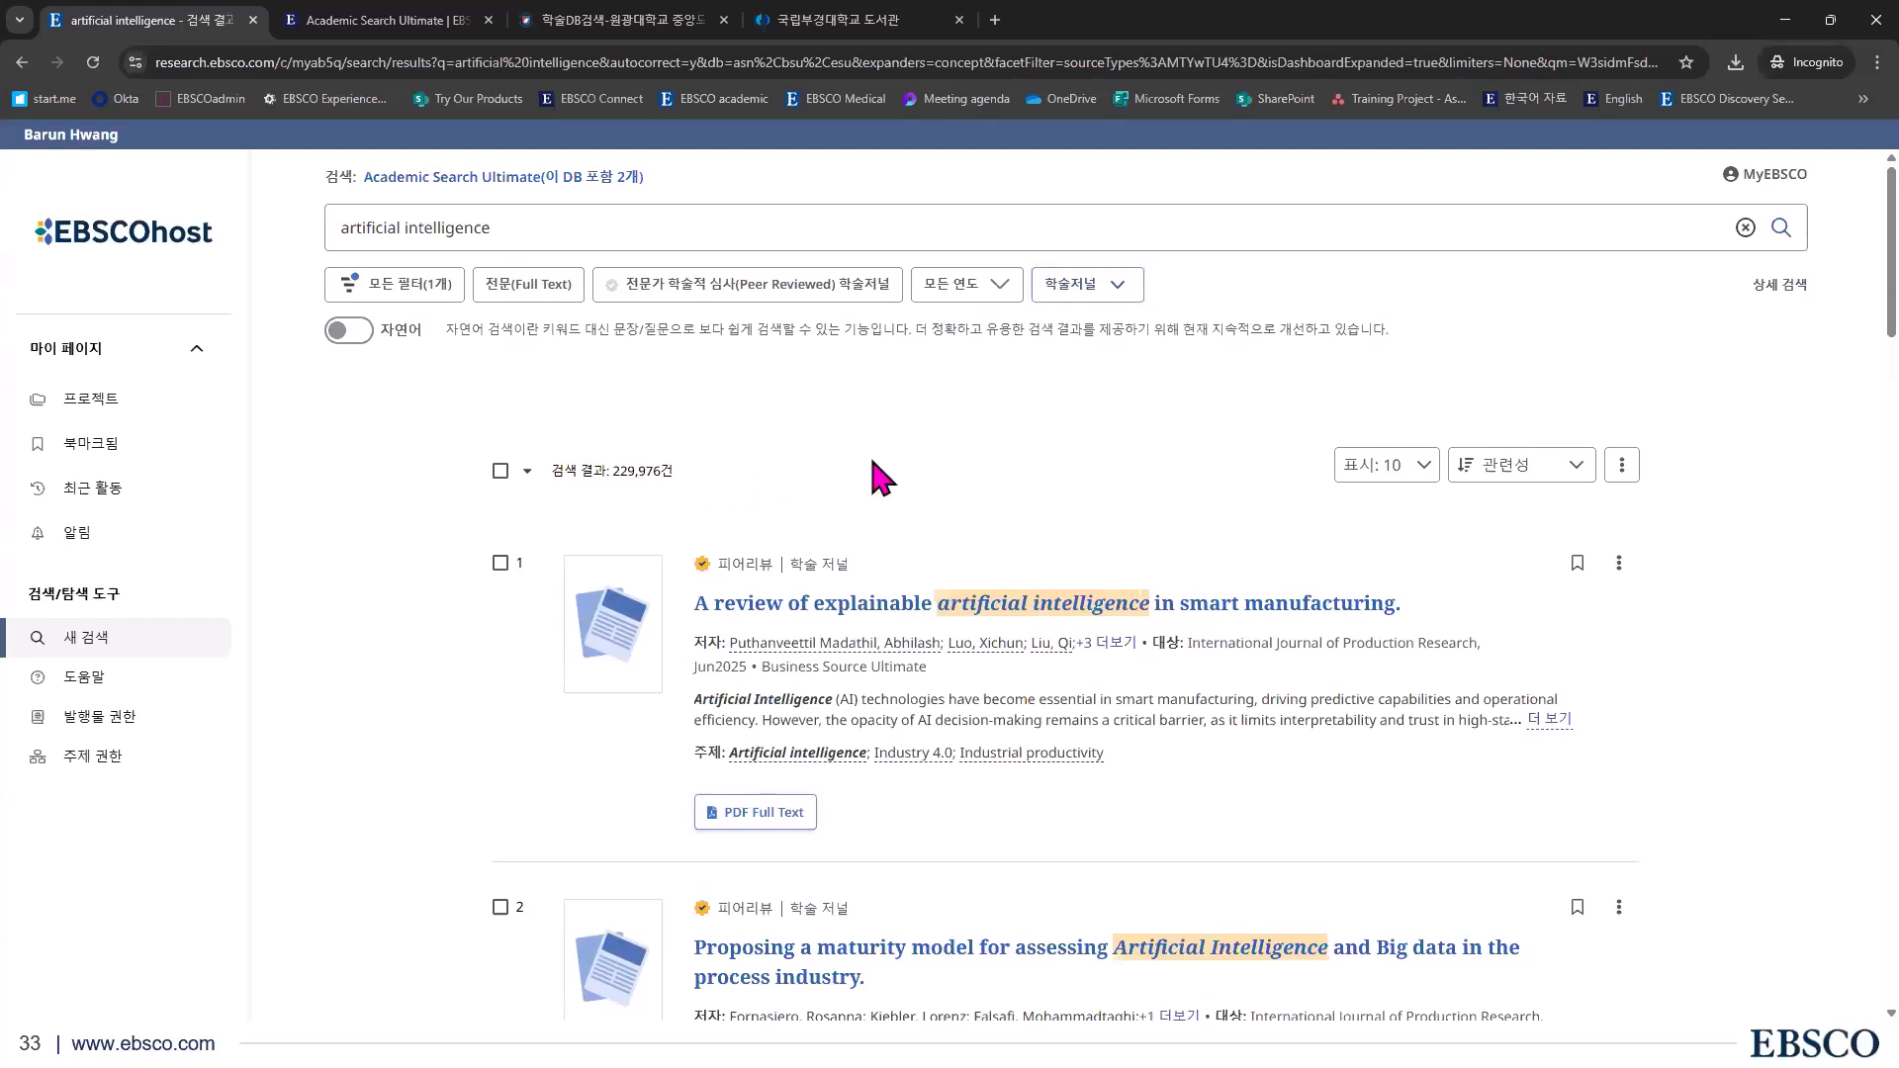
Limit the results to publications from the last 5 years (최근 5년) and check the result count
left_click(990, 285)
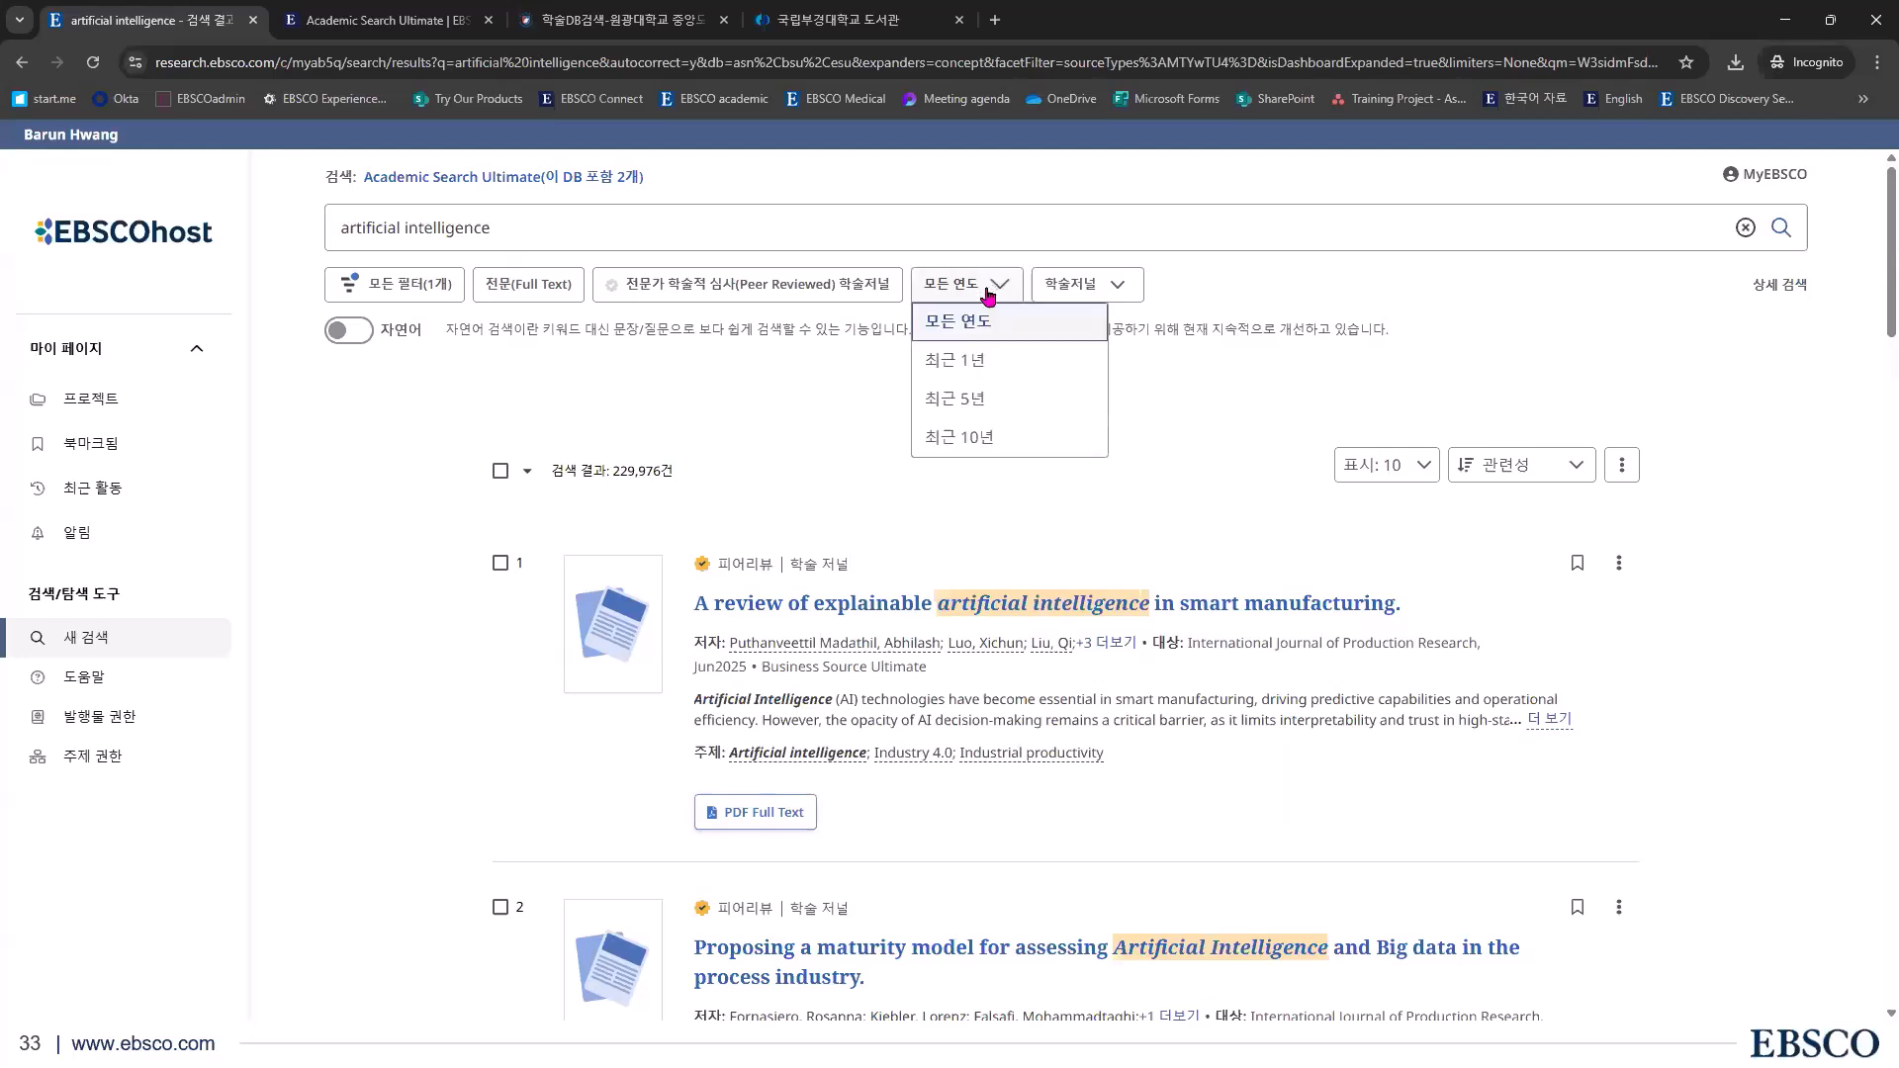
left_click(1002, 400)
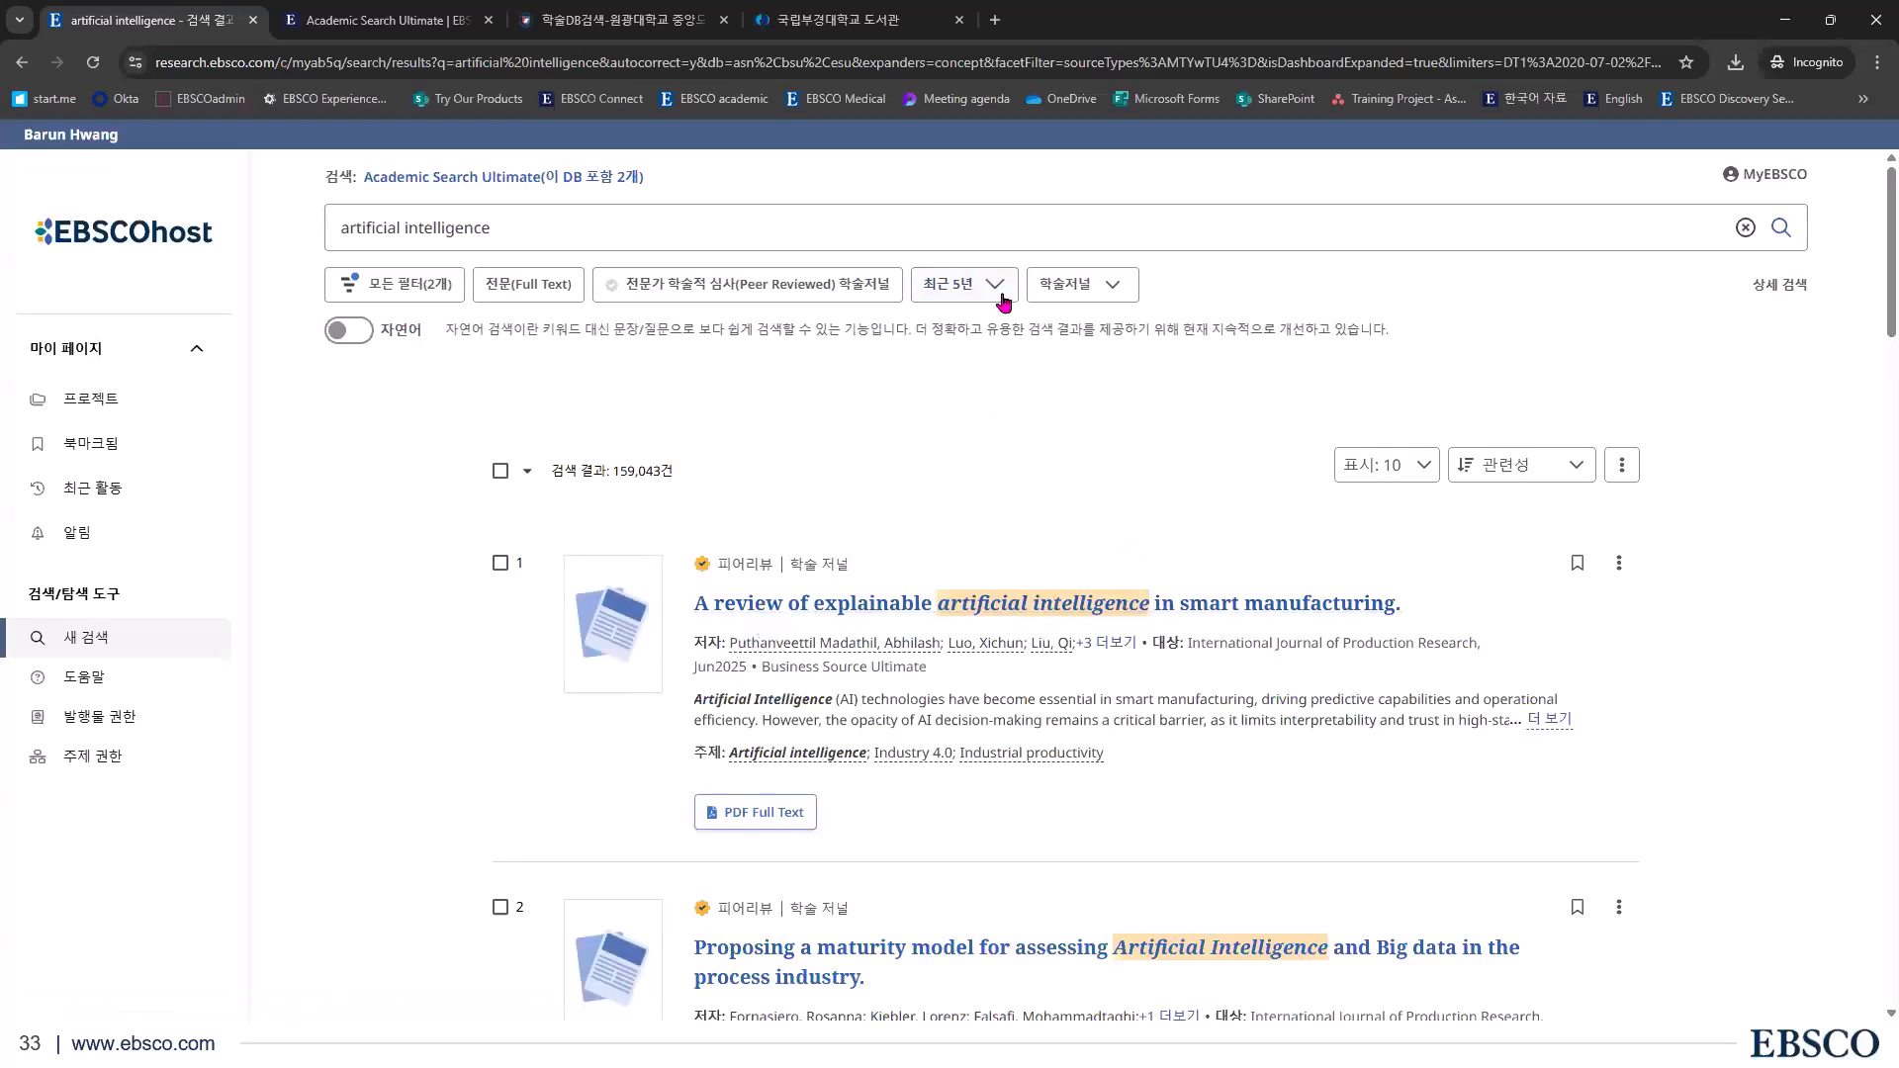
left_click_drag(605, 471, 732, 485)
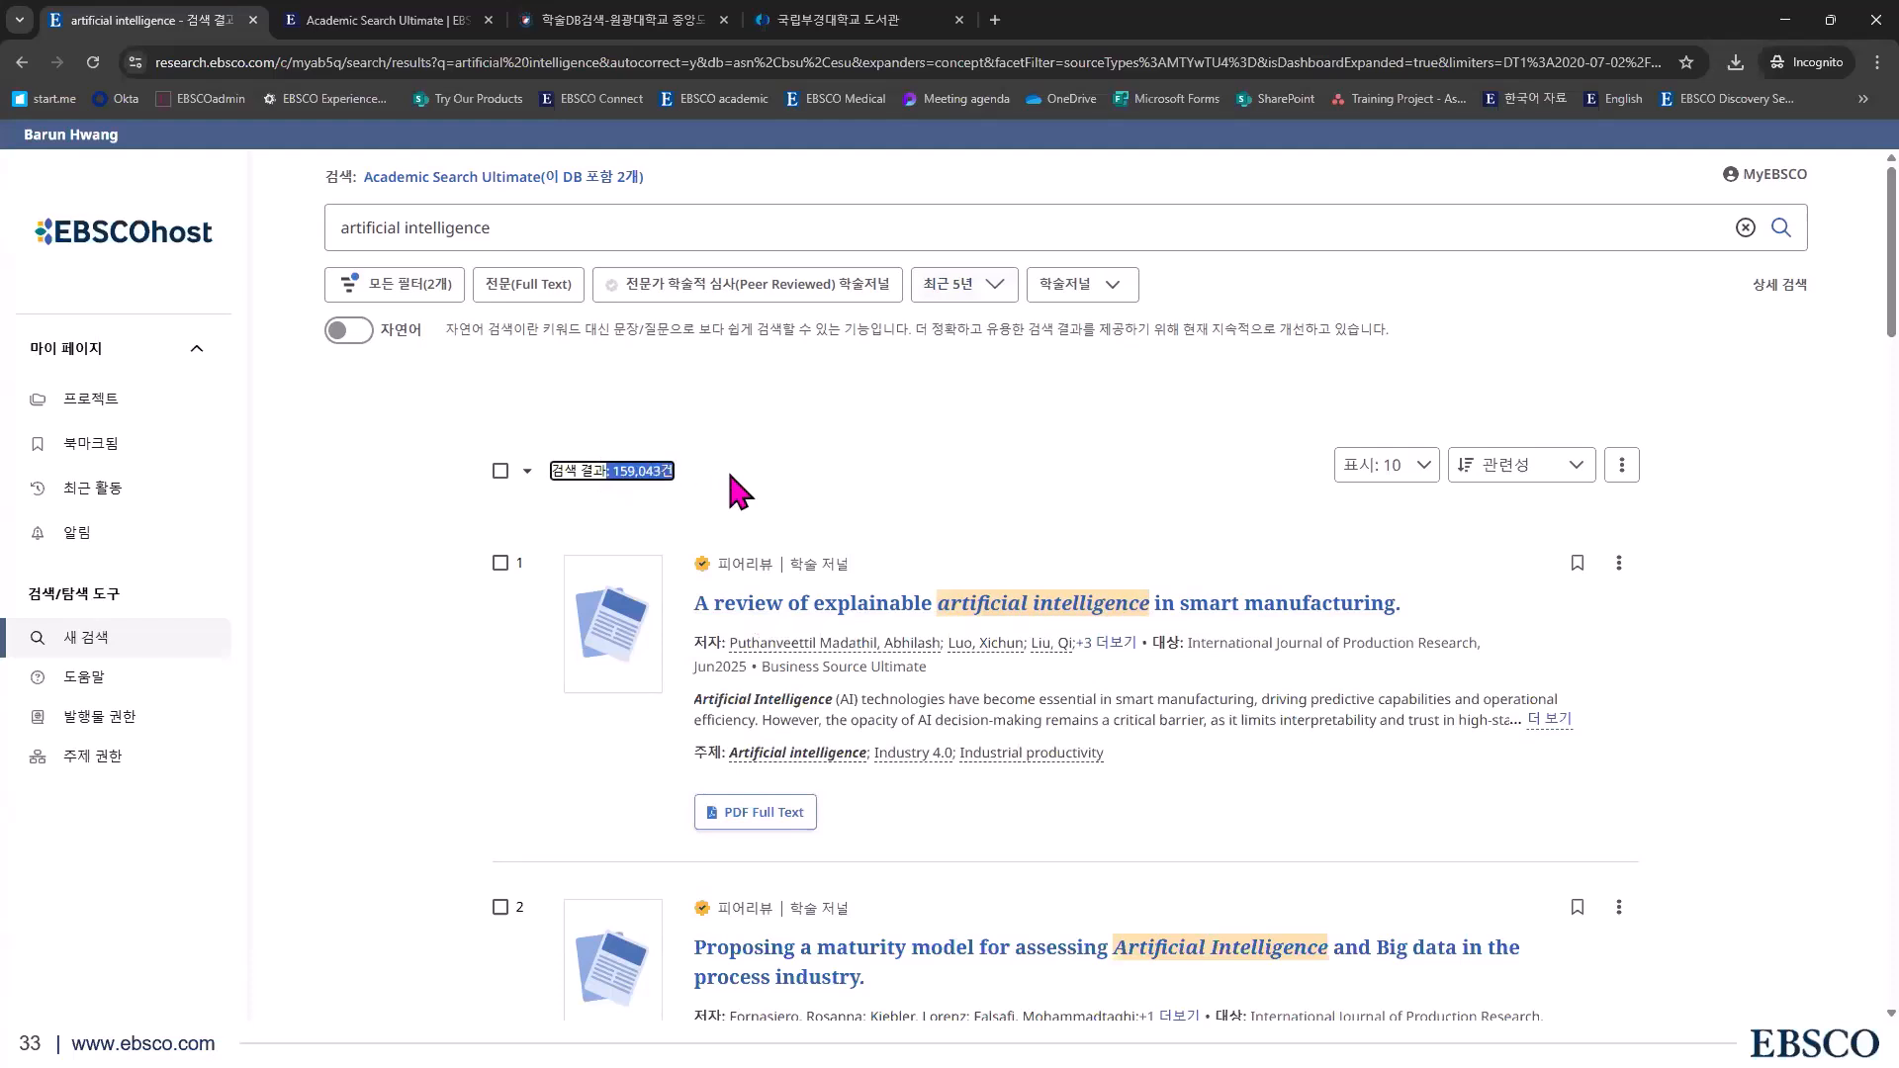
left_click(863, 462)
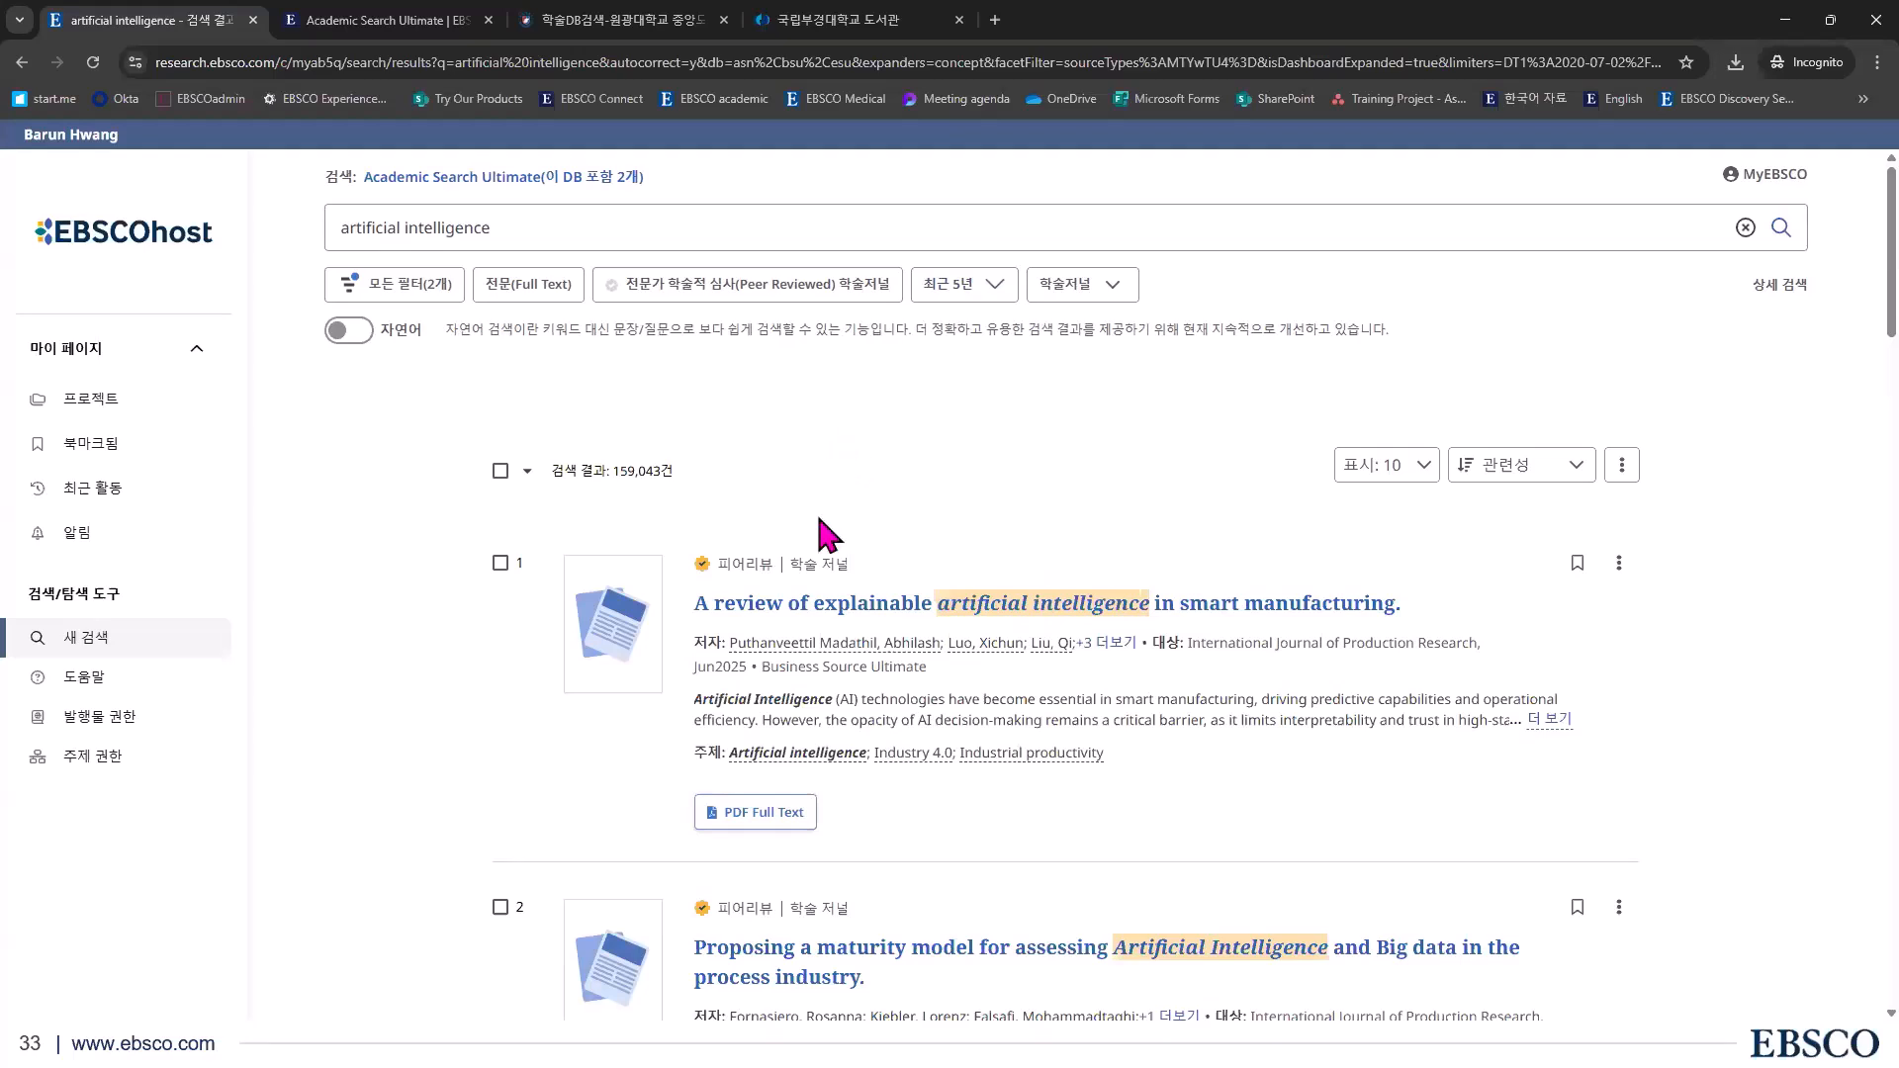
Restrict the results to full-text items (전문(Full Text)) and check the result count
scroll(942, 811, "down", 1)
scroll(941, 811, "up", 1)
left_click(523, 287)
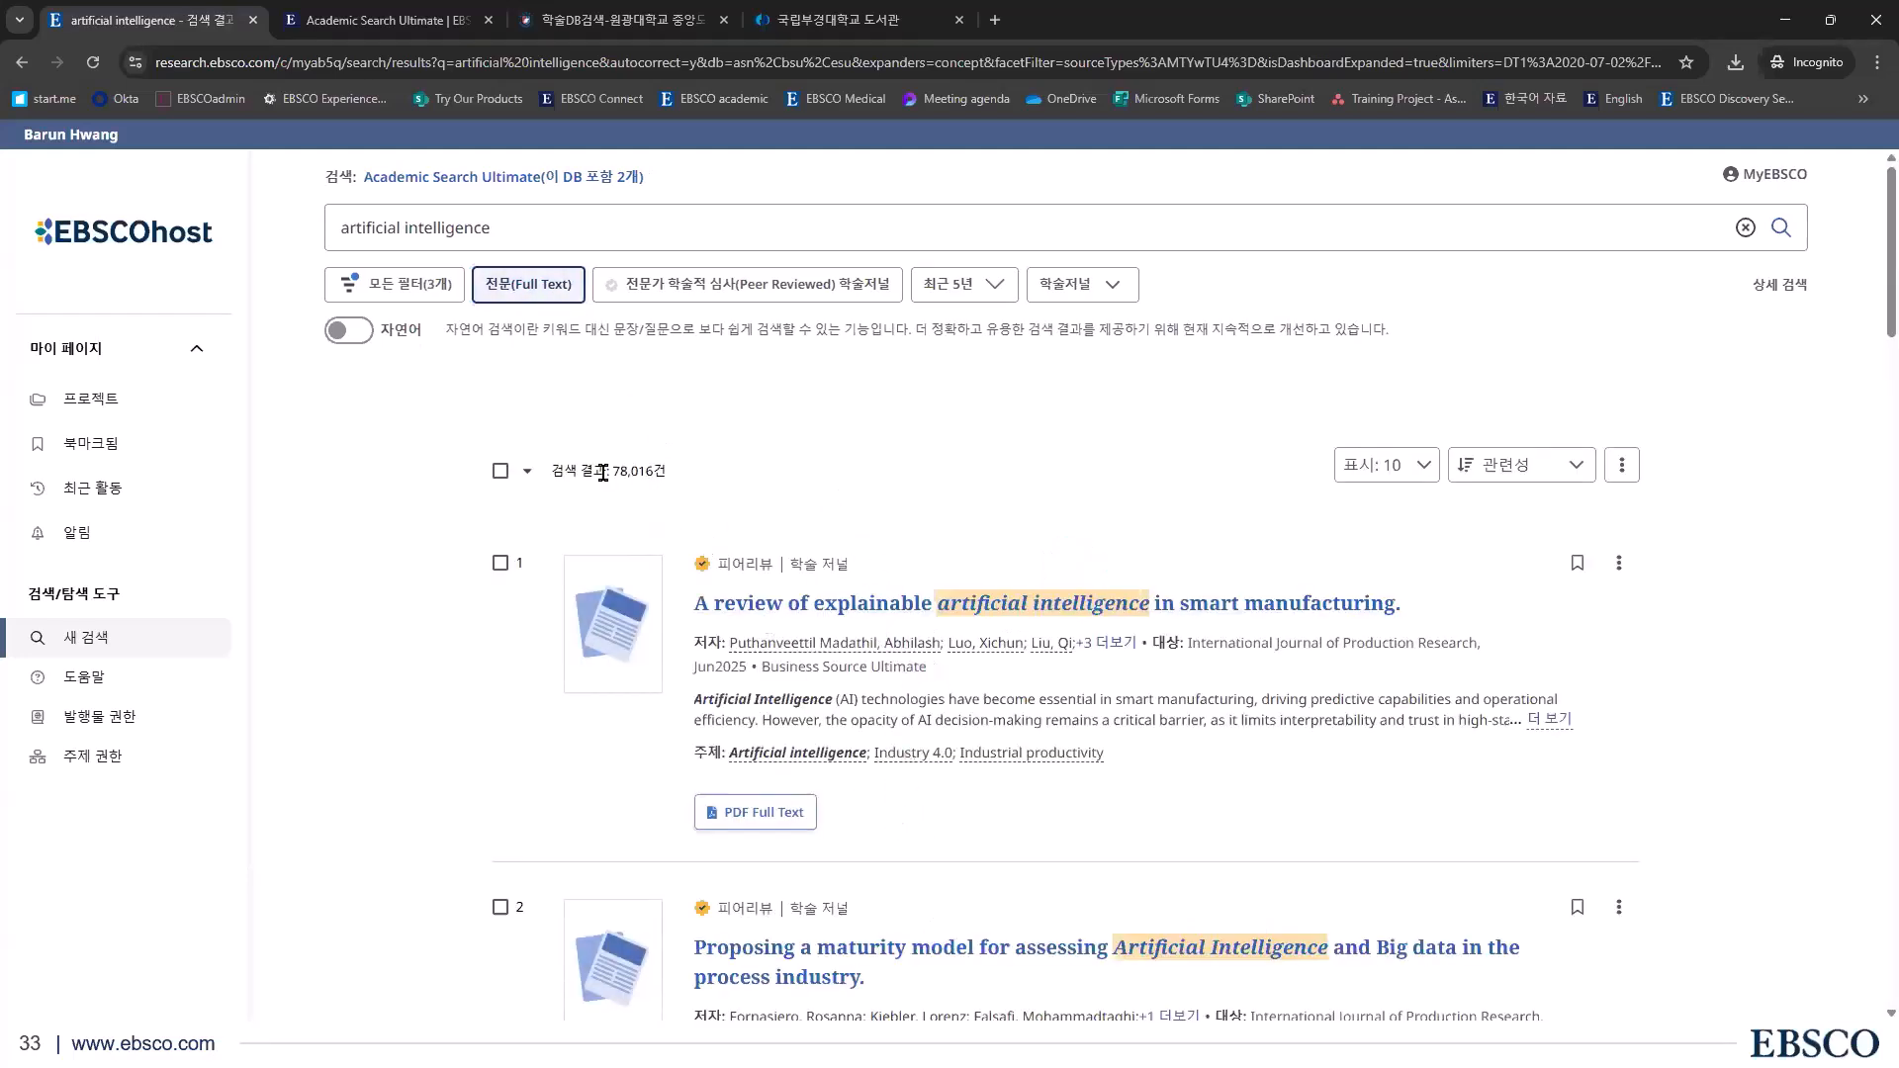
double_click(657, 484)
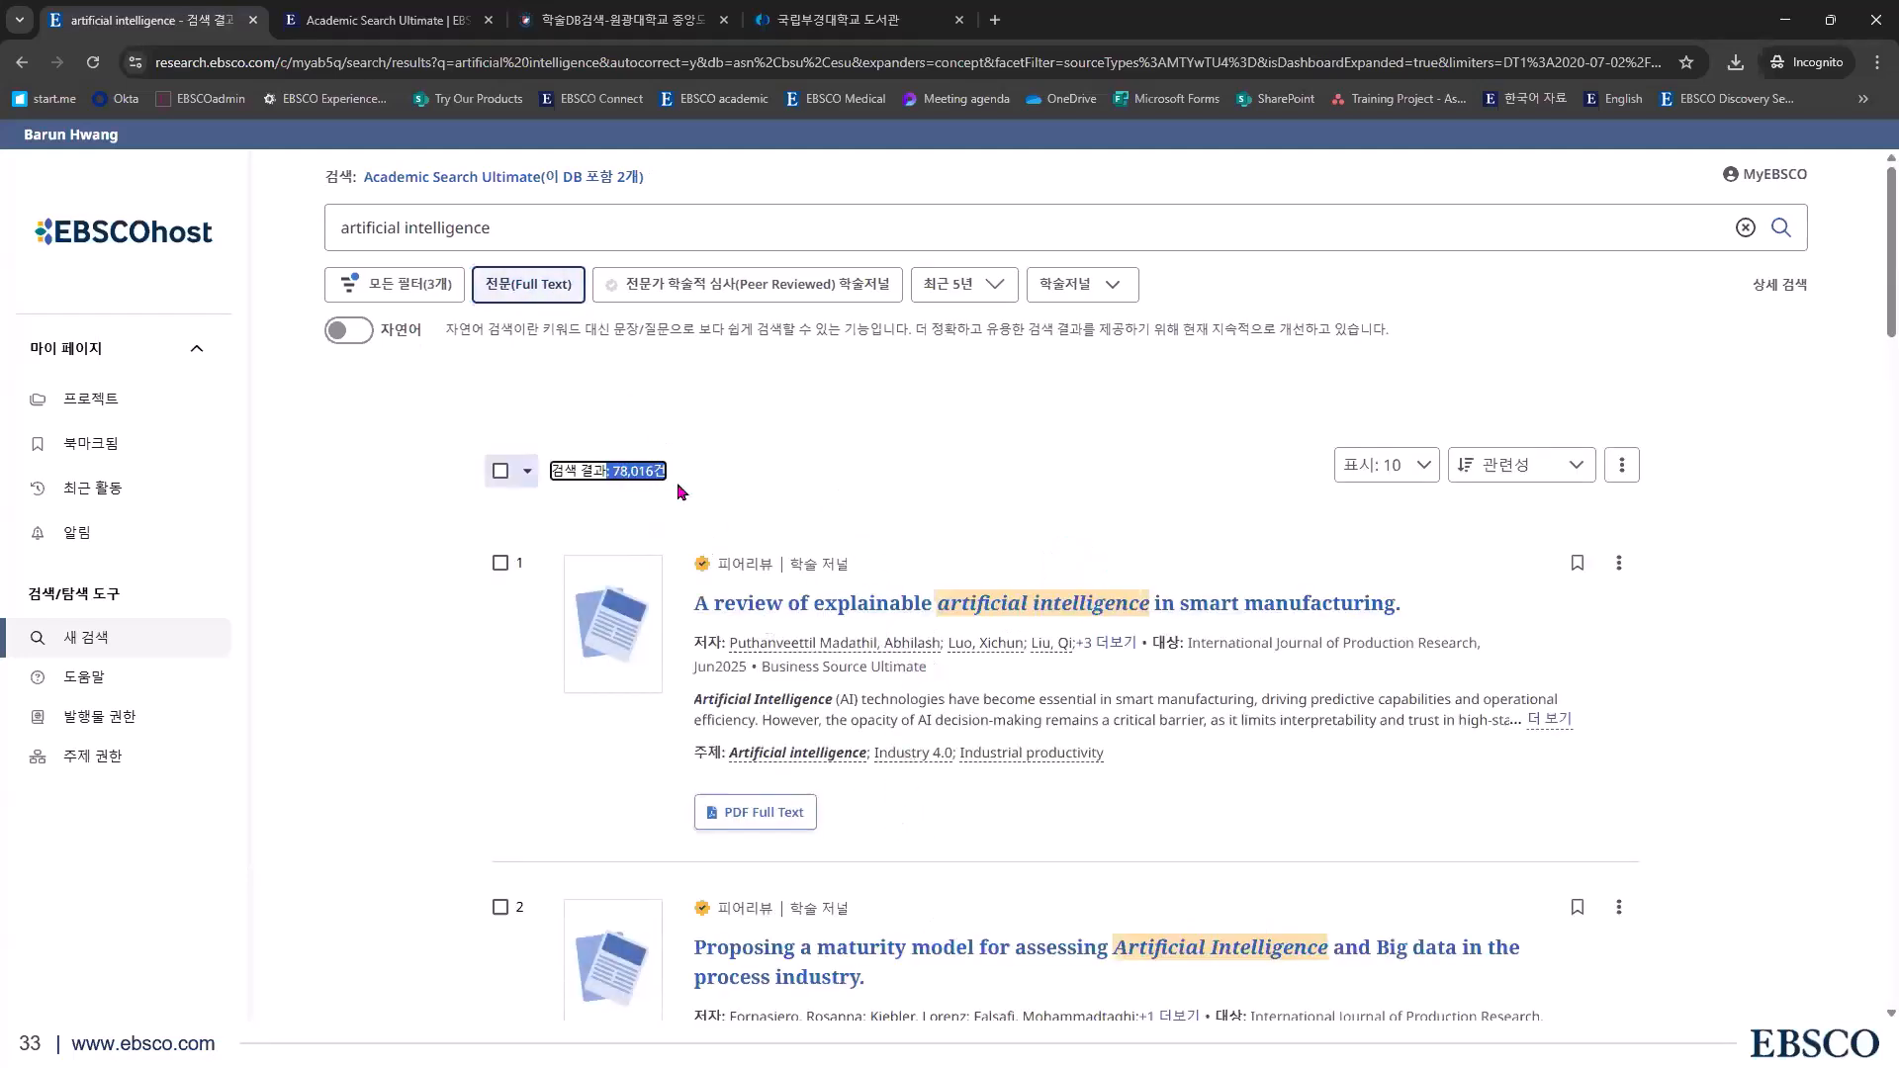
left_click(820, 465)
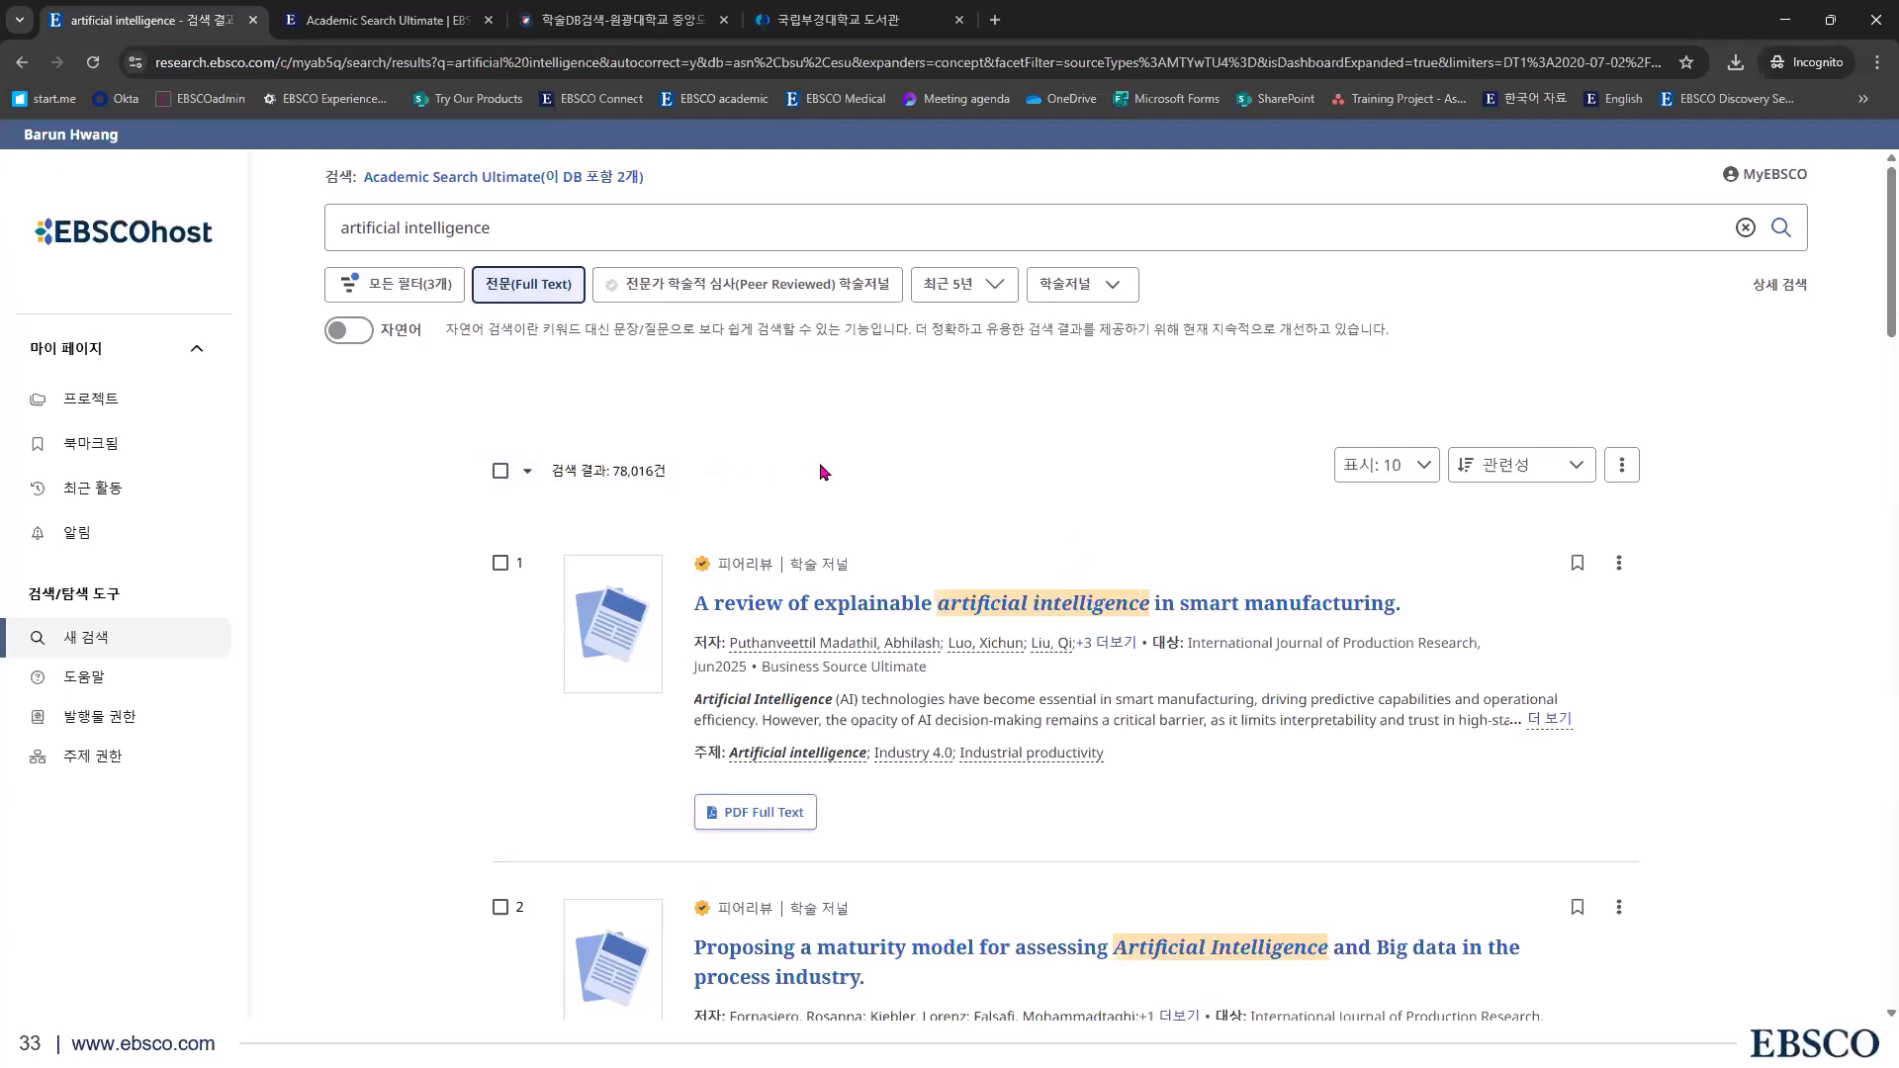
Restrict the results to peer-reviewed journals (Peer Reviewed) and check the result count
left_click(762, 292)
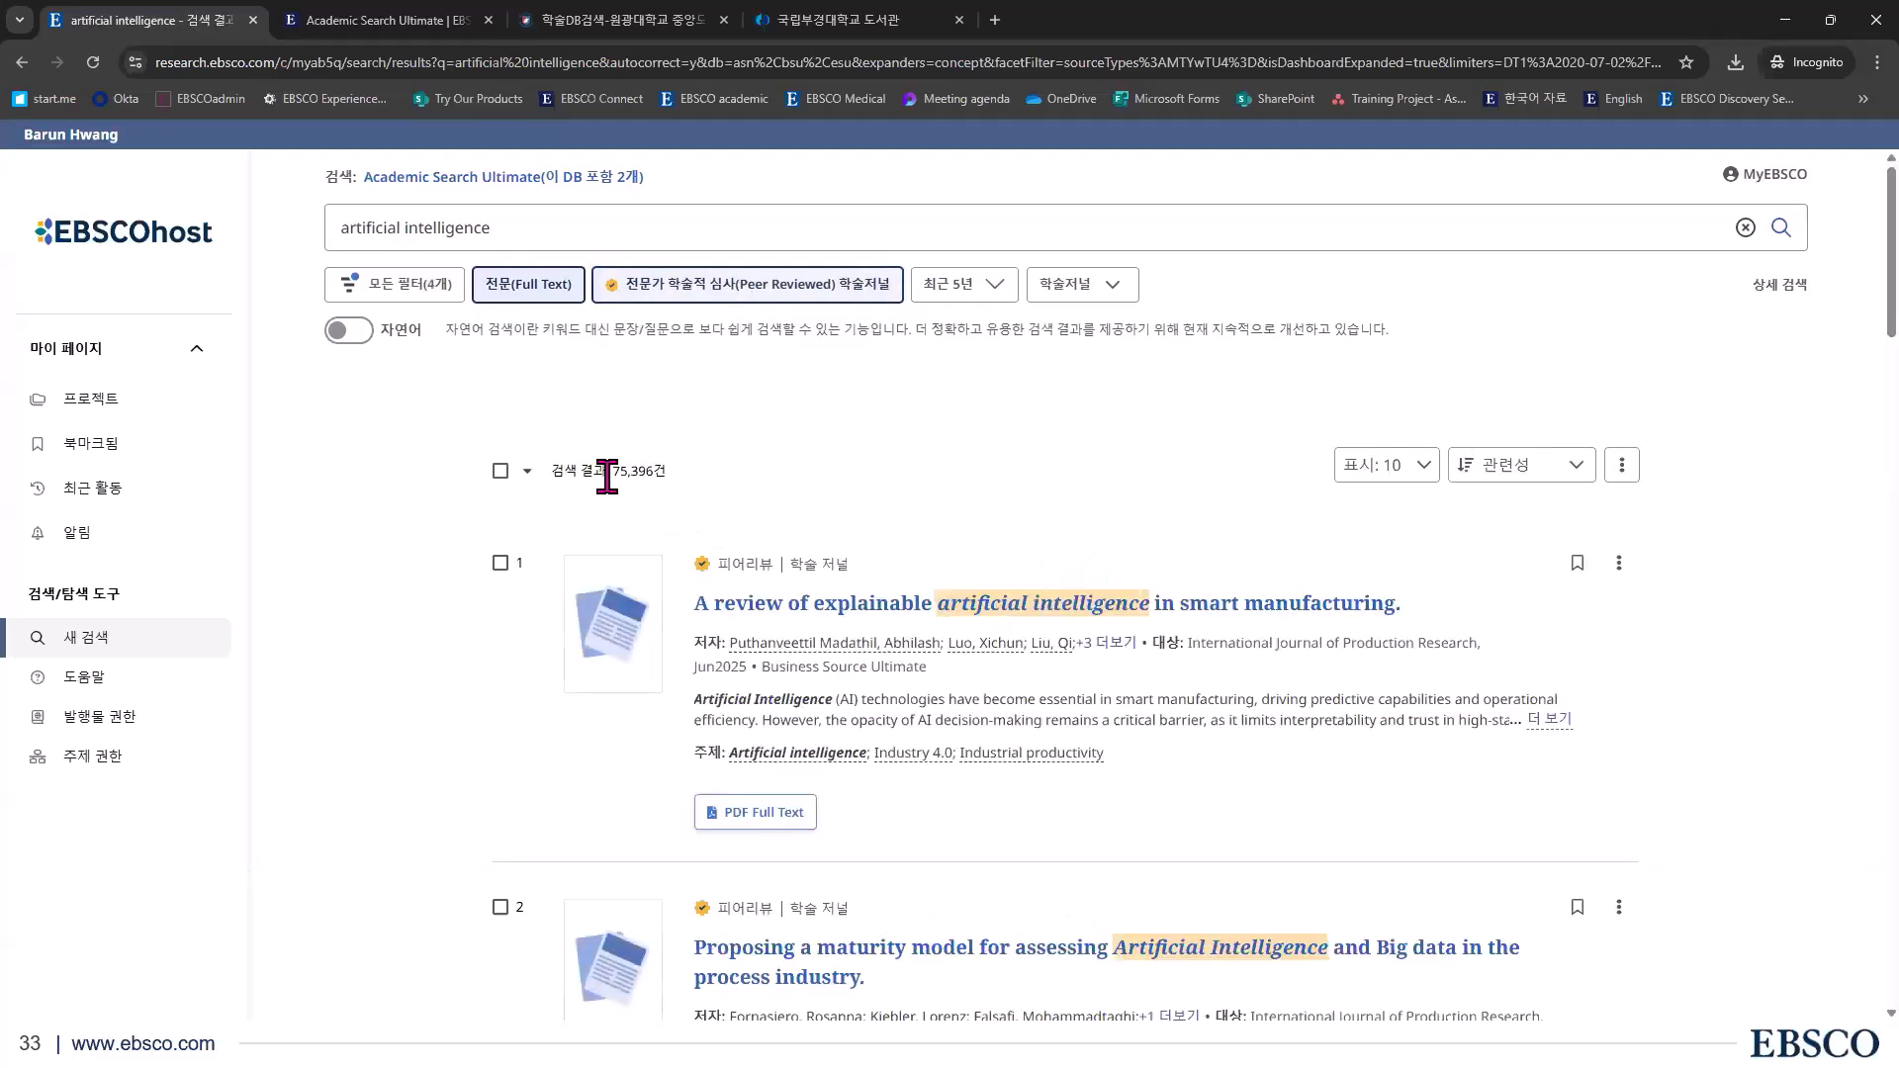
left_click_drag(710, 488, 829, 491)
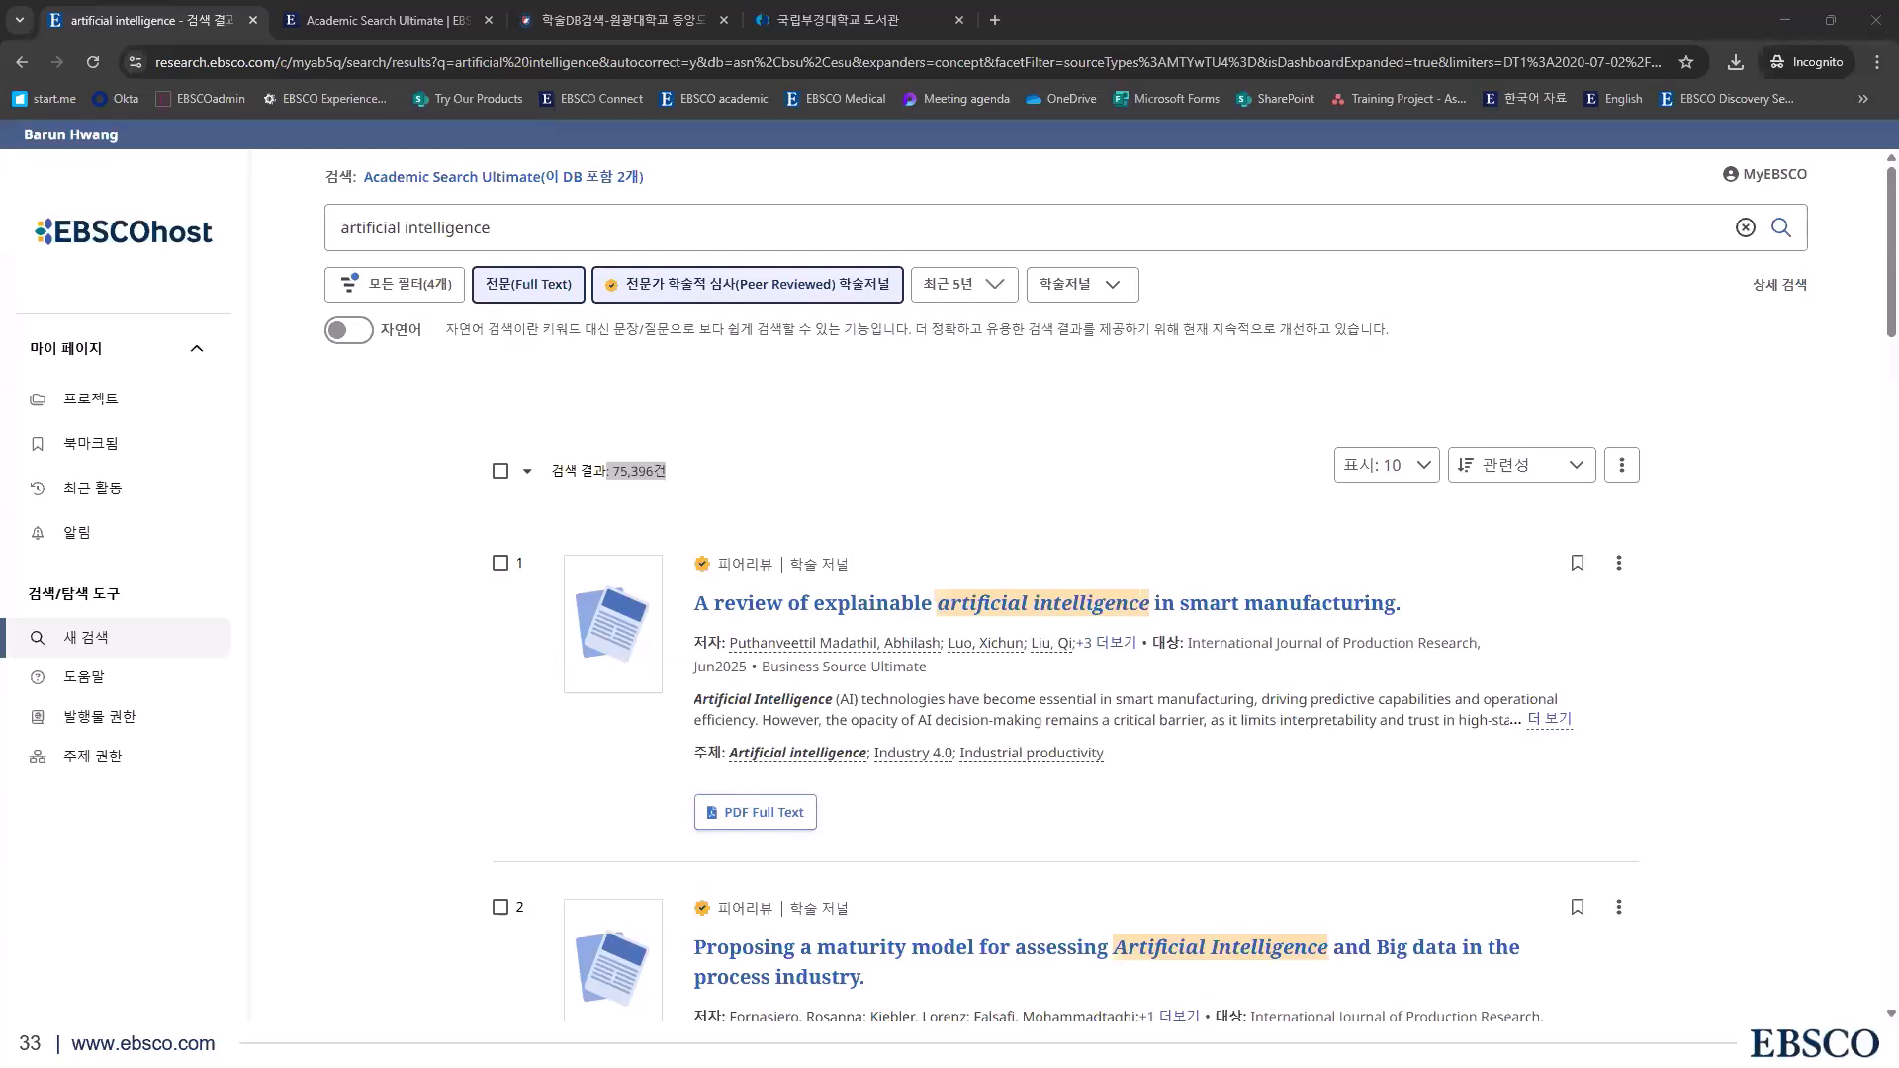
left_click(939, 408)
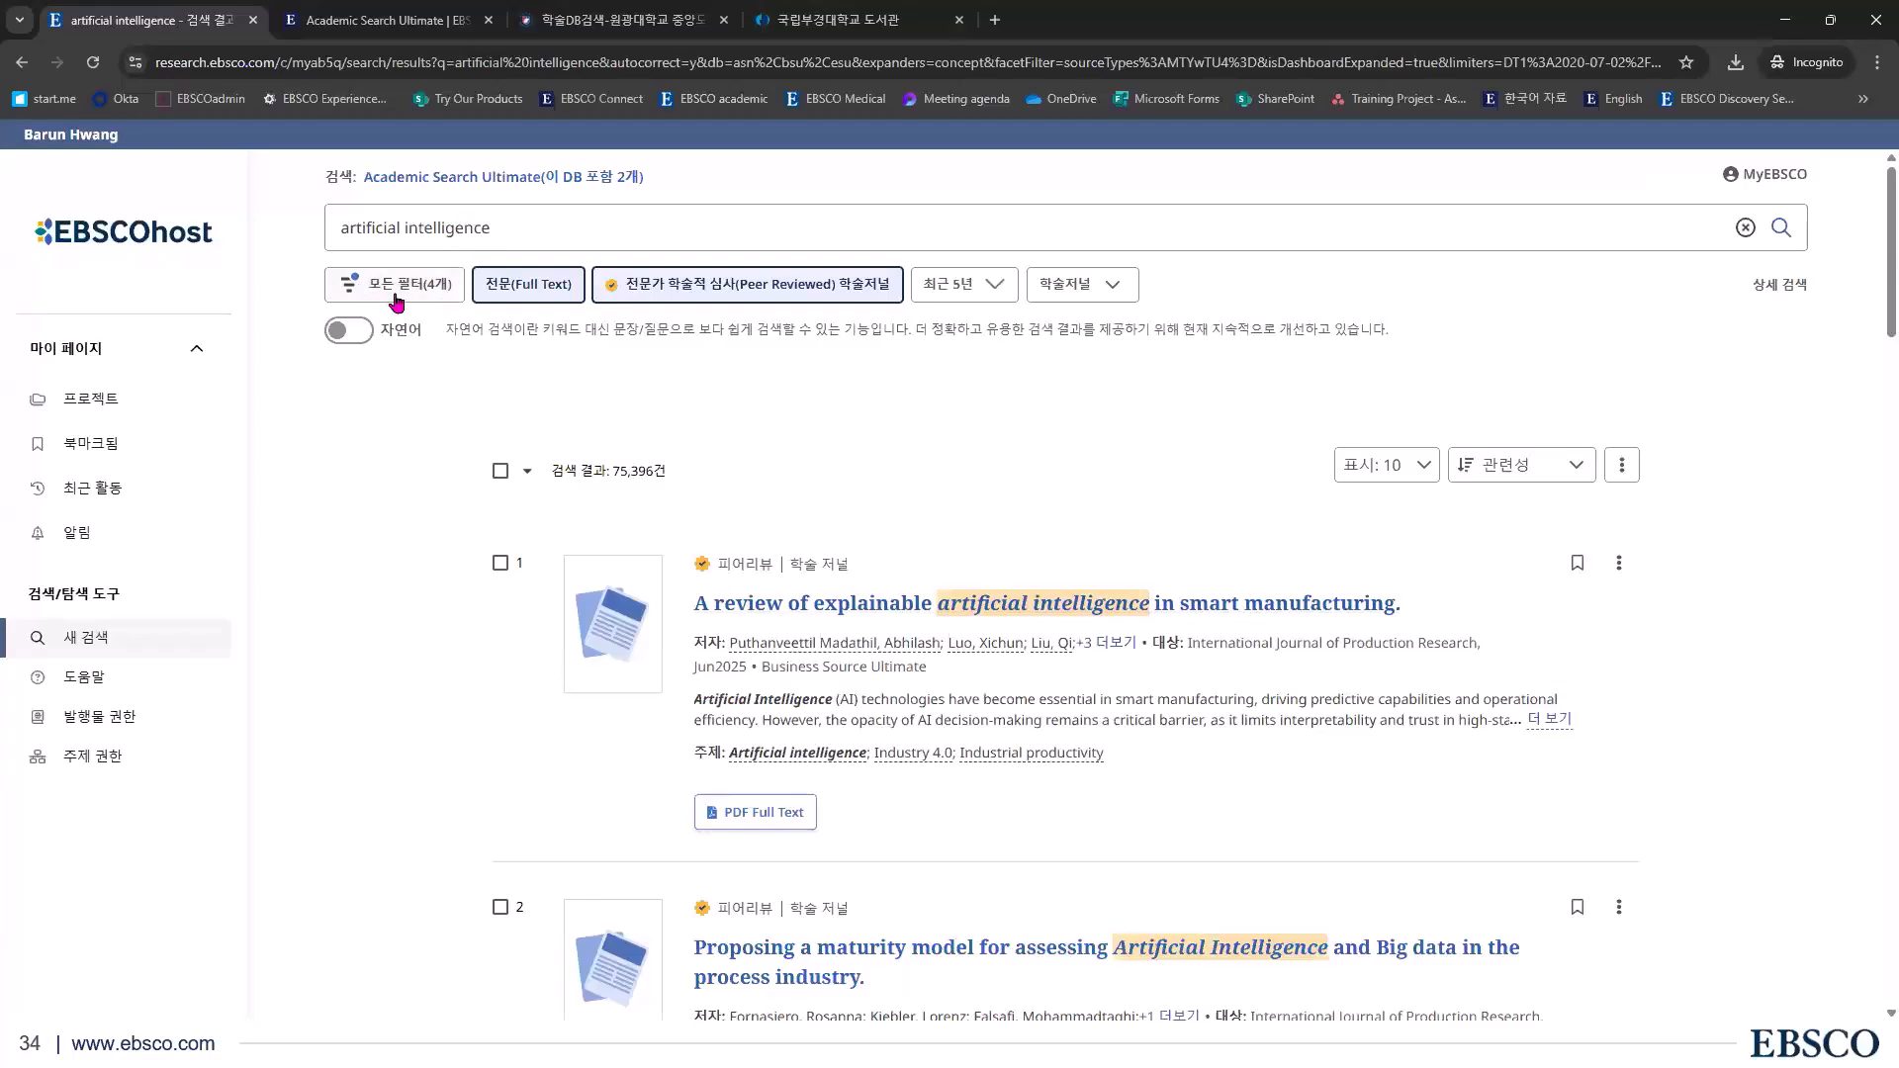
Open the complete set of filters (모든 필터) and examine the applied limiters and the available filter categories
left_click(386, 290)
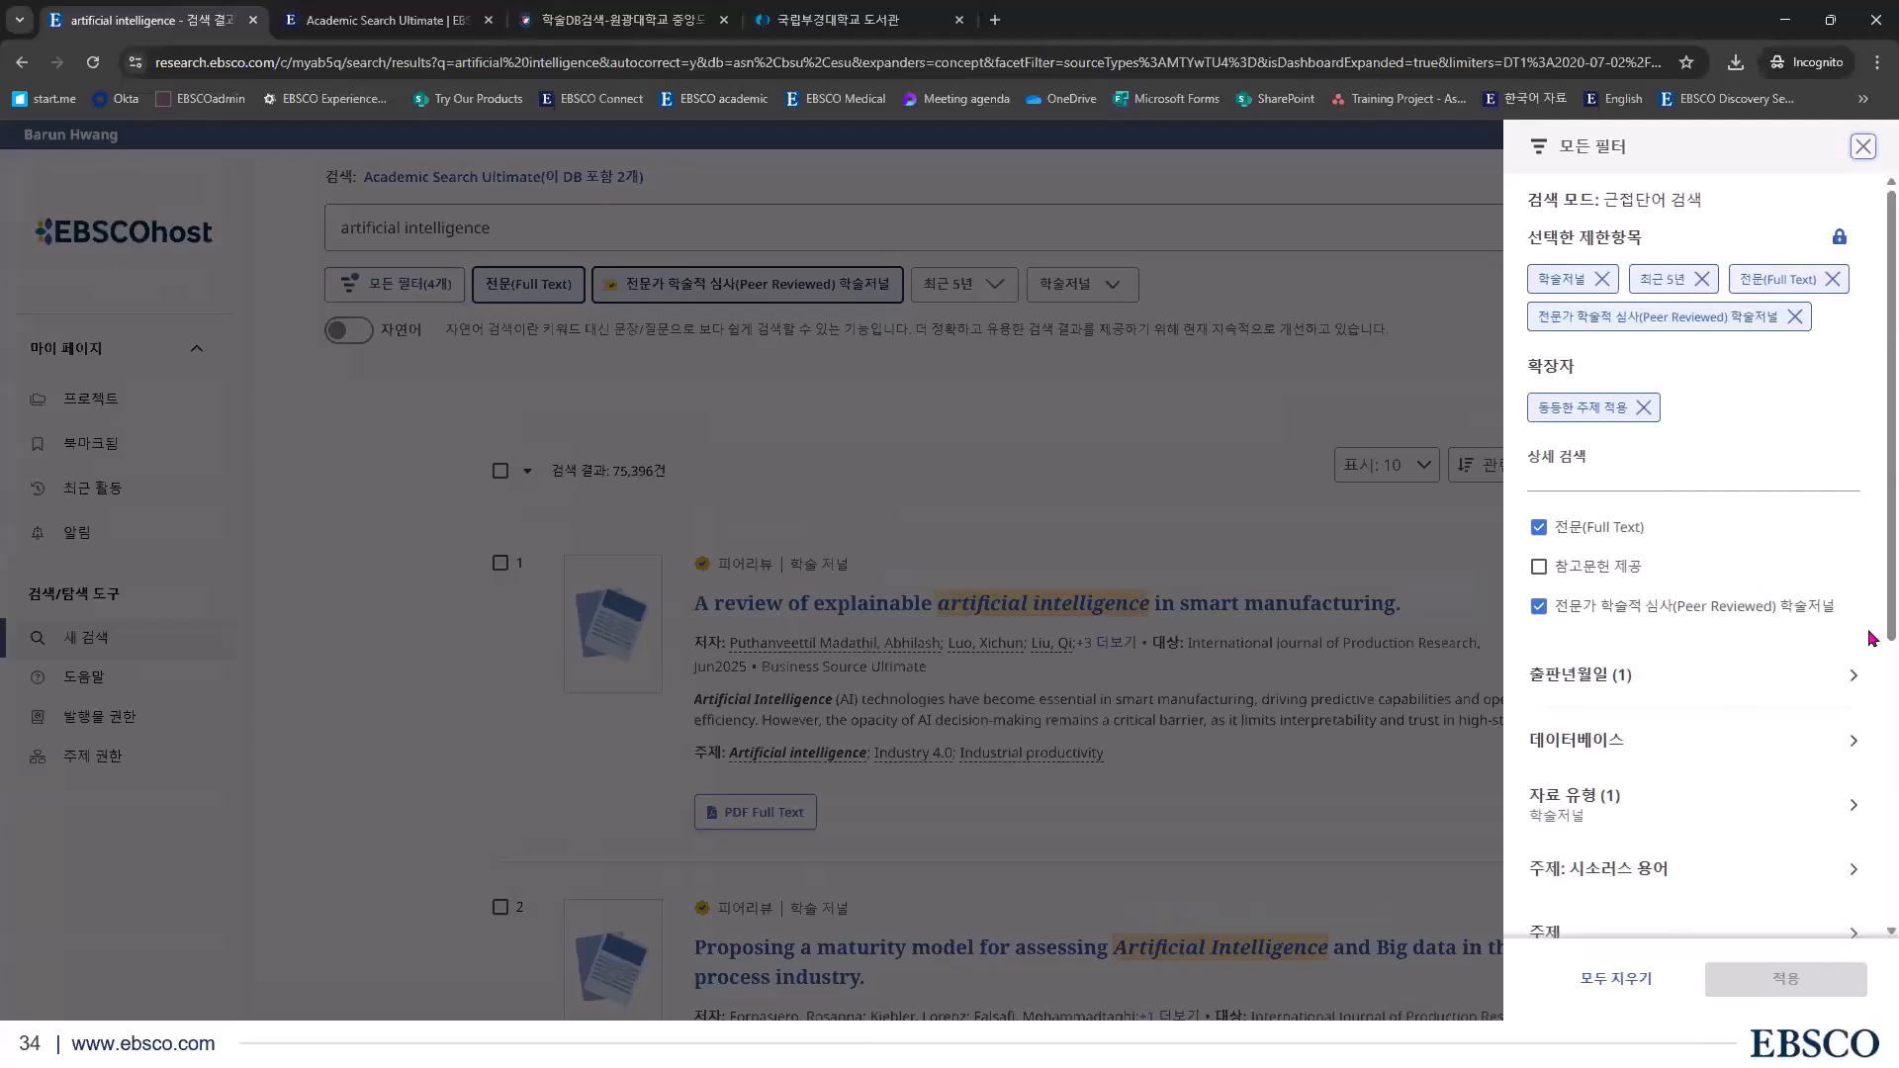
scroll(1869, 641, "down", 1)
scroll(1869, 692, "down", 4)
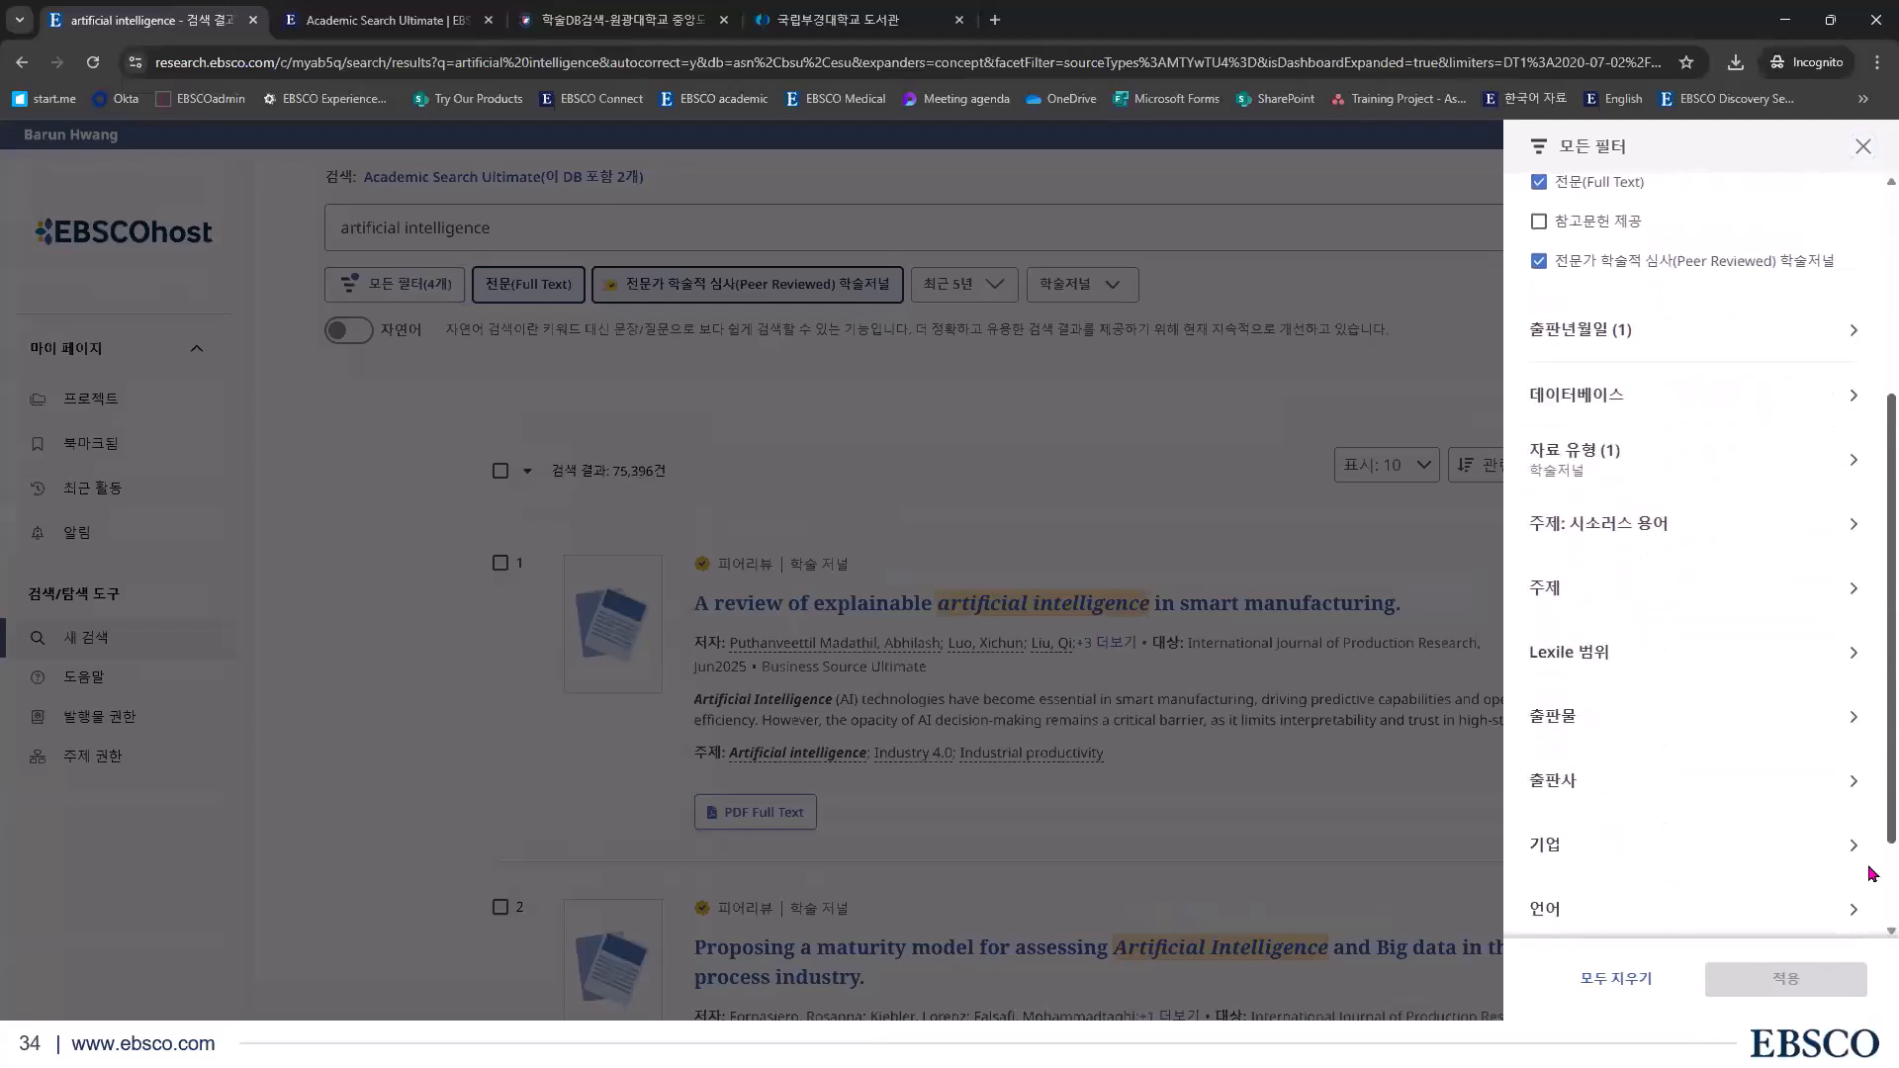
scroll(1842, 485, "up", 5)
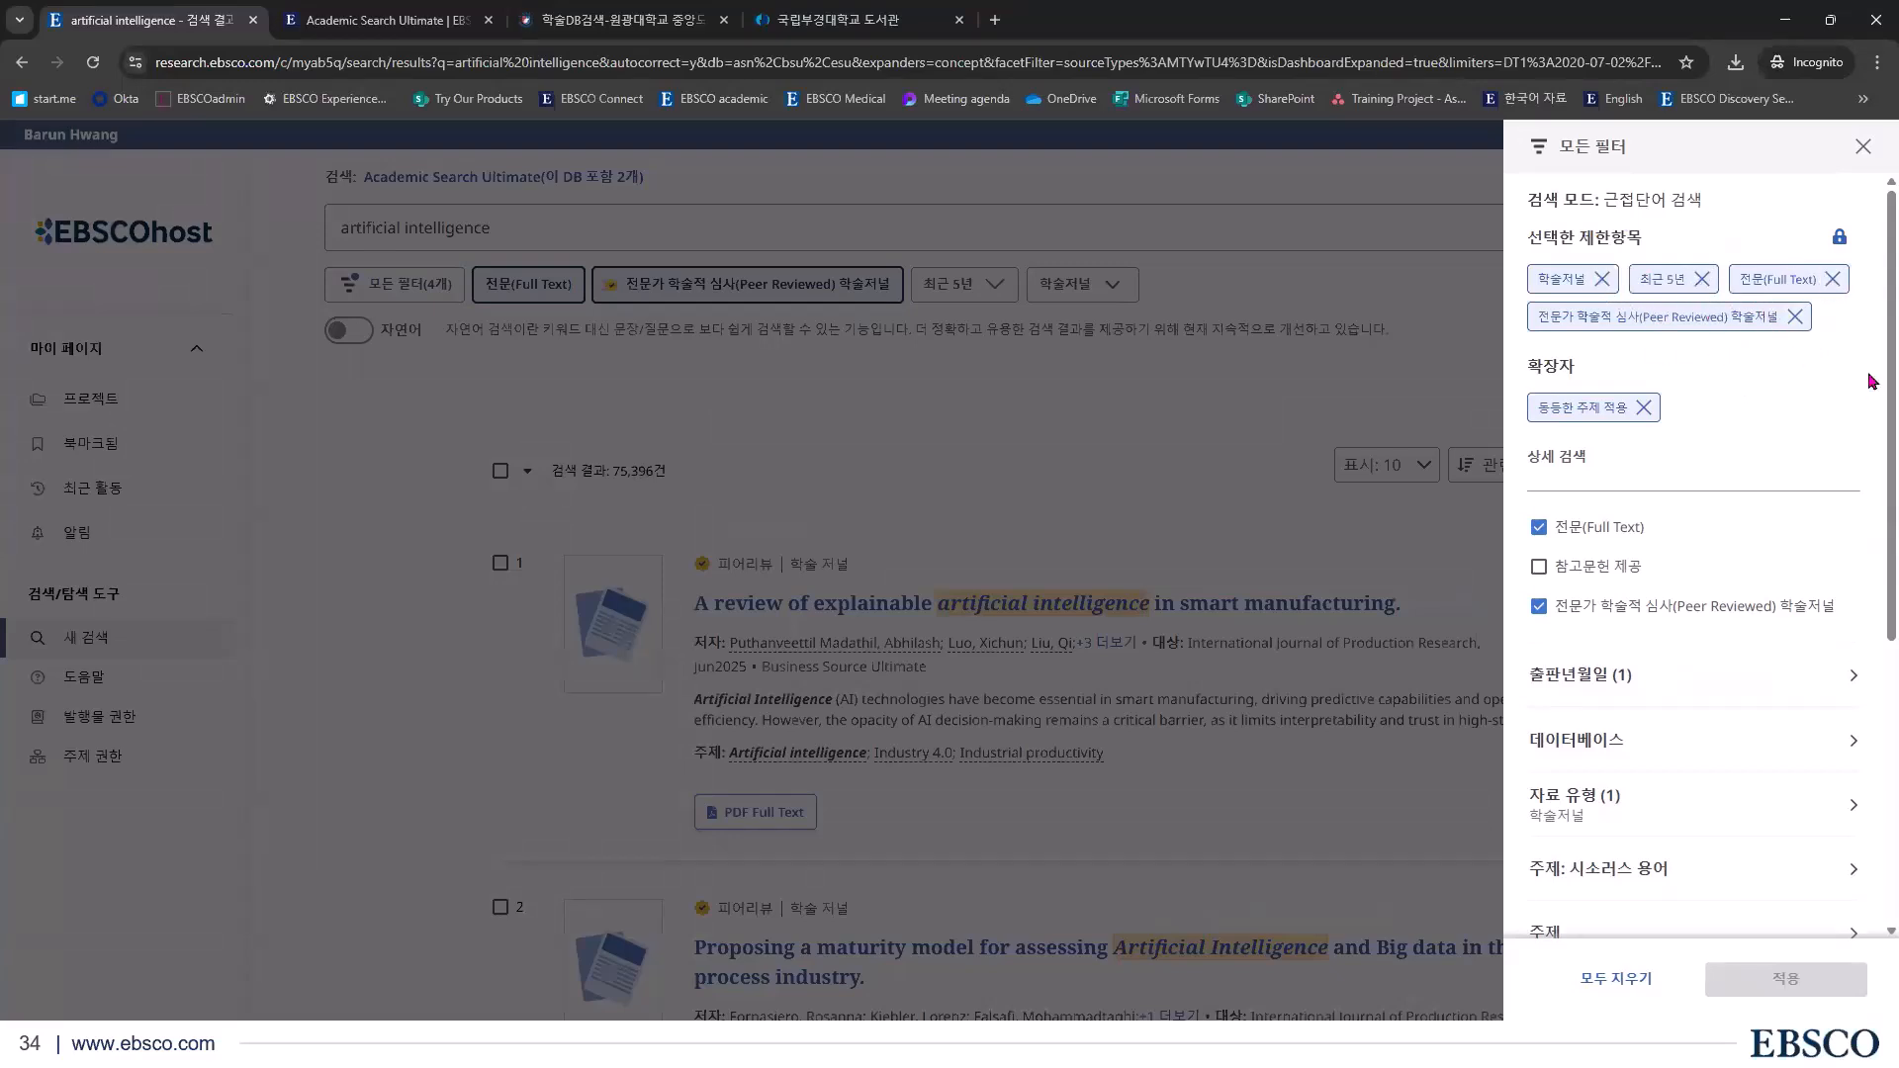
Switch the publication date filter (출판년월일) to a custom range (사용자 정의 범위), leaving the dates blank
scroll(1872, 420, "down", 1)
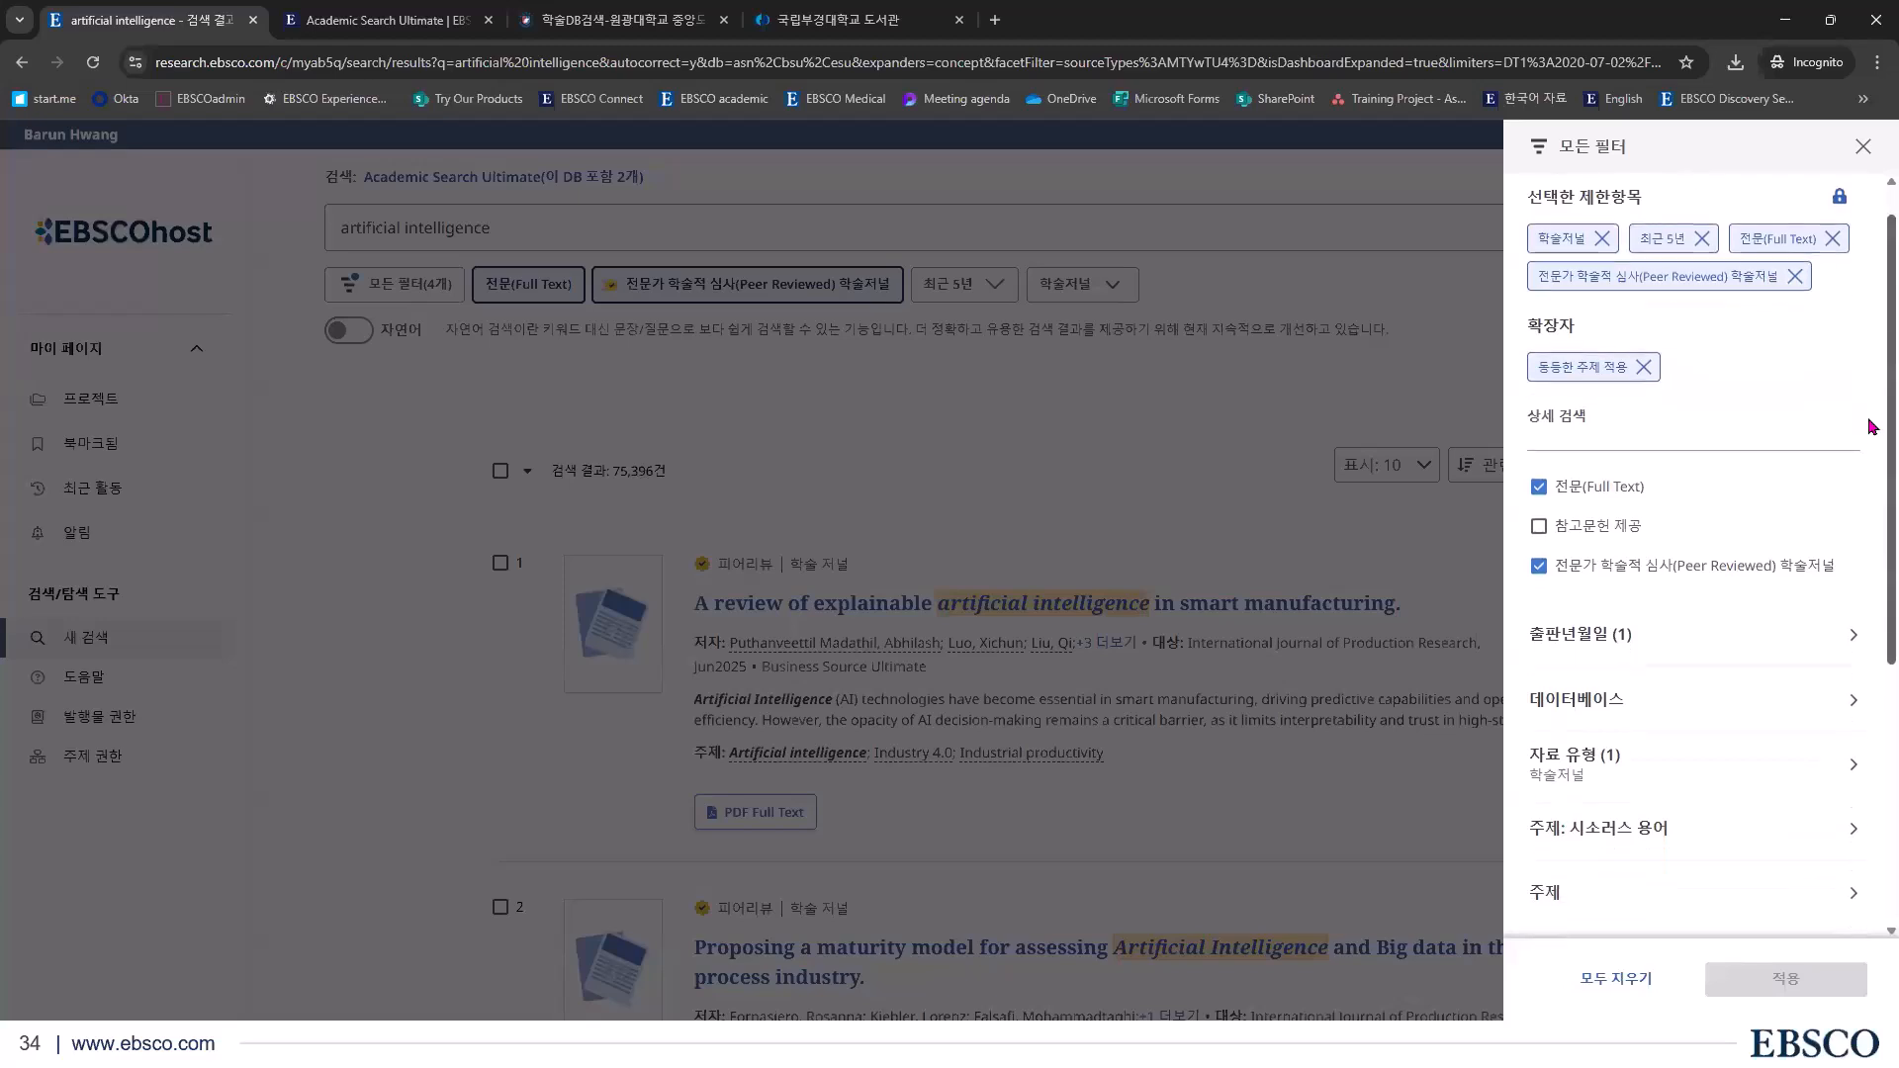
scroll(1632, 554, "down", 2)
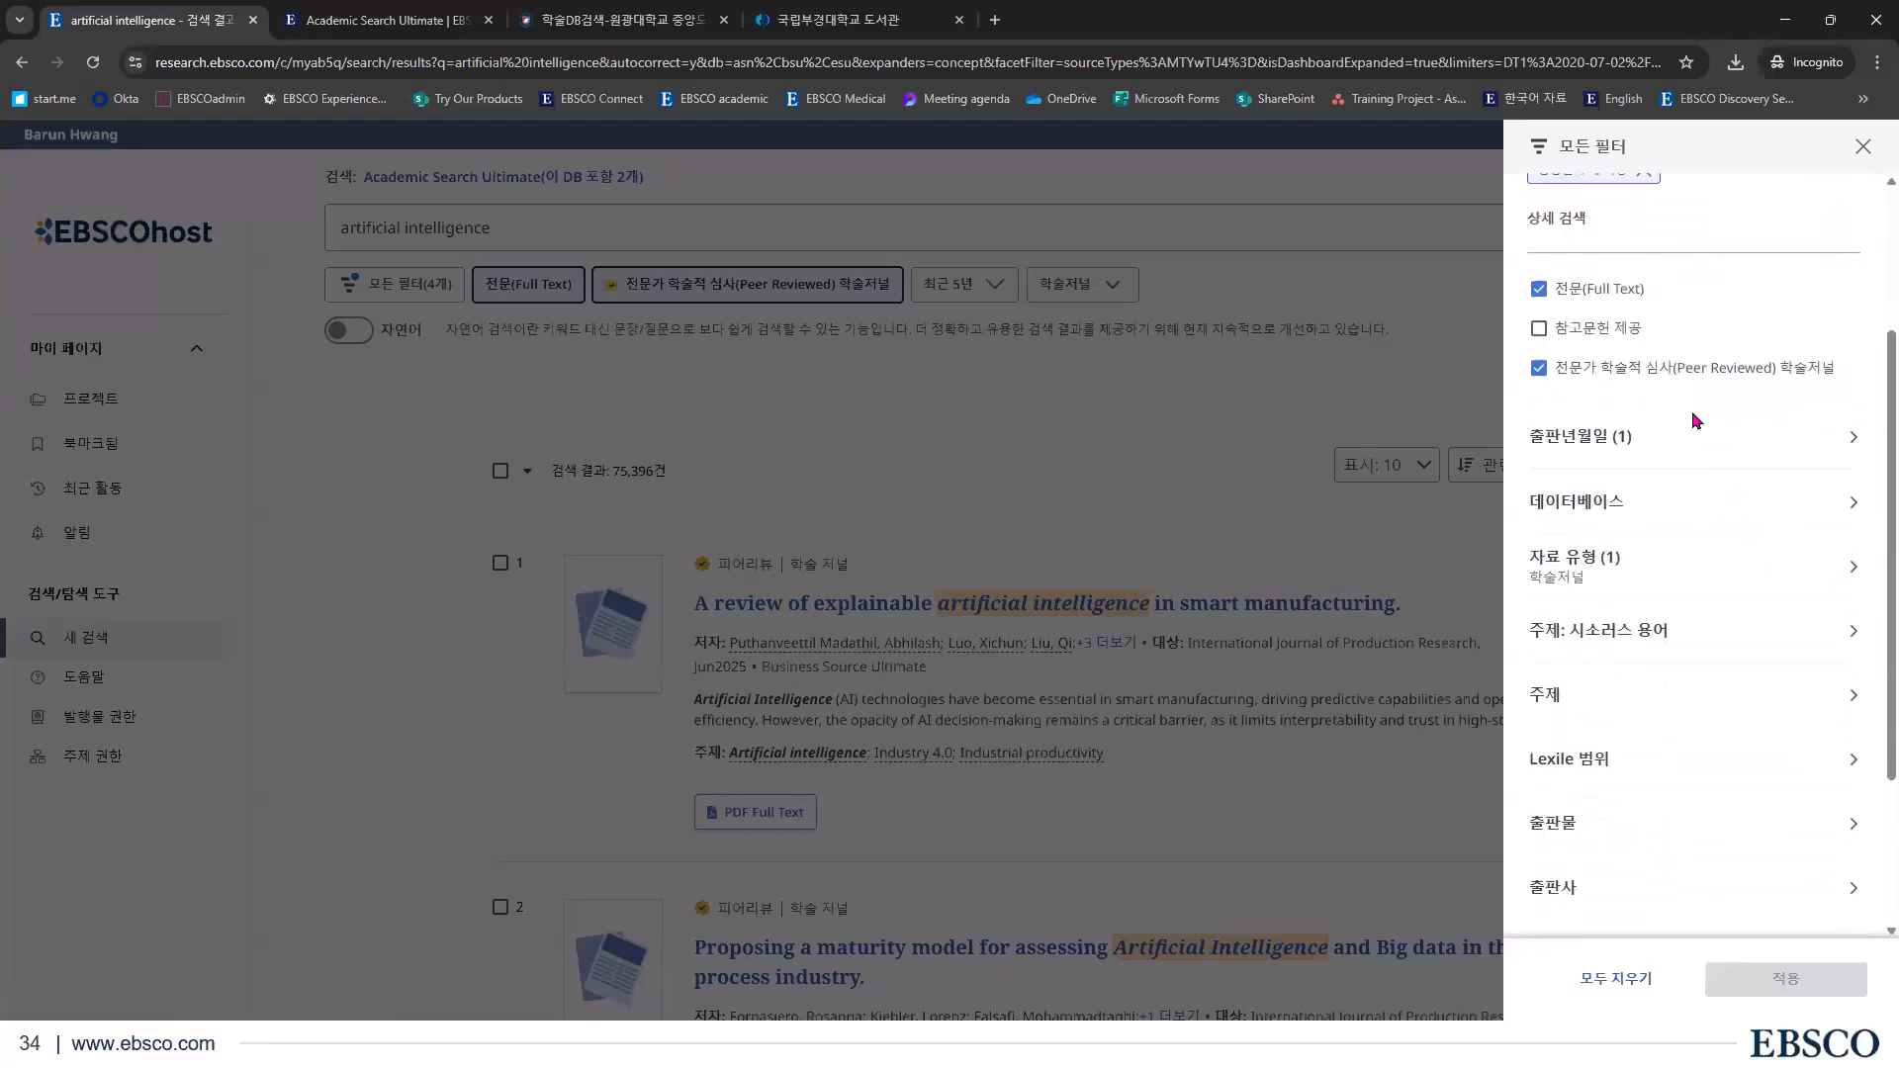
left_click(1684, 437)
scroll(1770, 633, "down", 1)
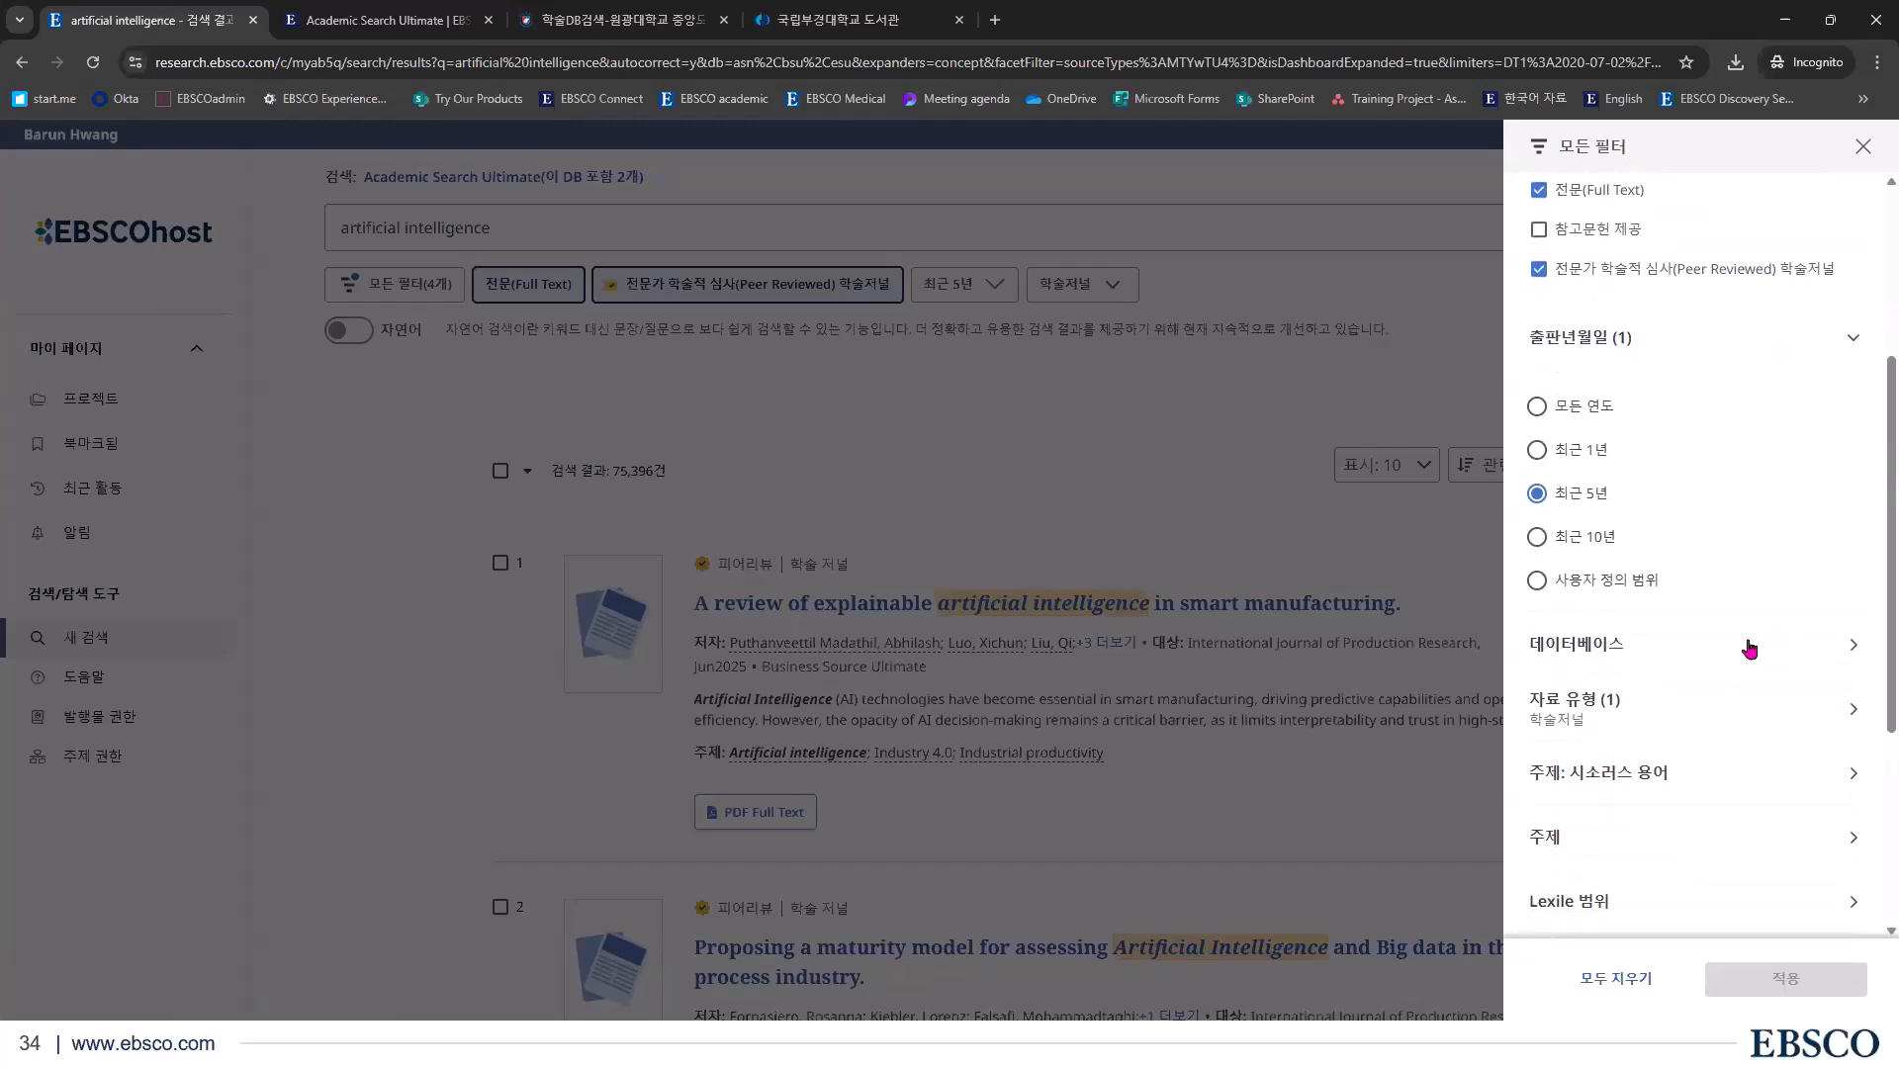
left_click(1570, 586)
scroll(1623, 590, "down", 2)
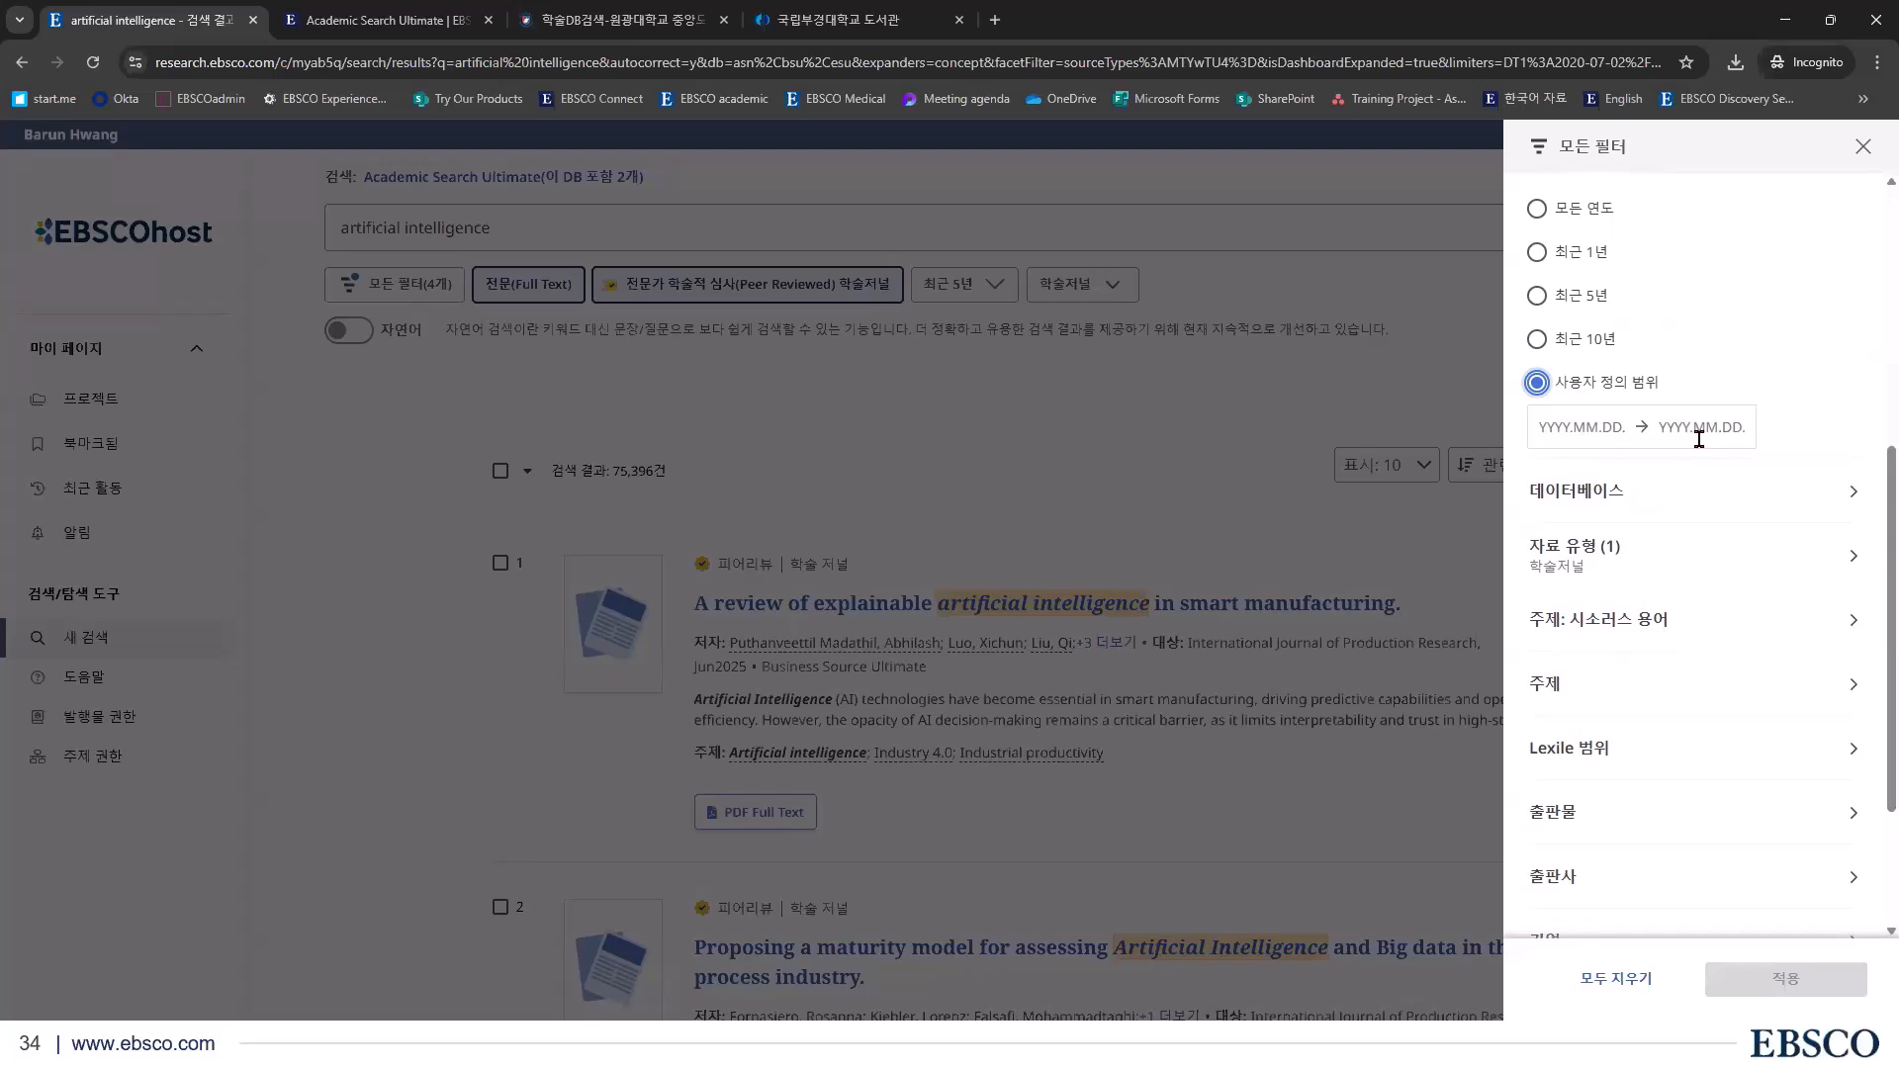
Examine the options of the database (데이터베이스) and source type (자료 유형) filters without changing them
scroll(1716, 520, "down", 1)
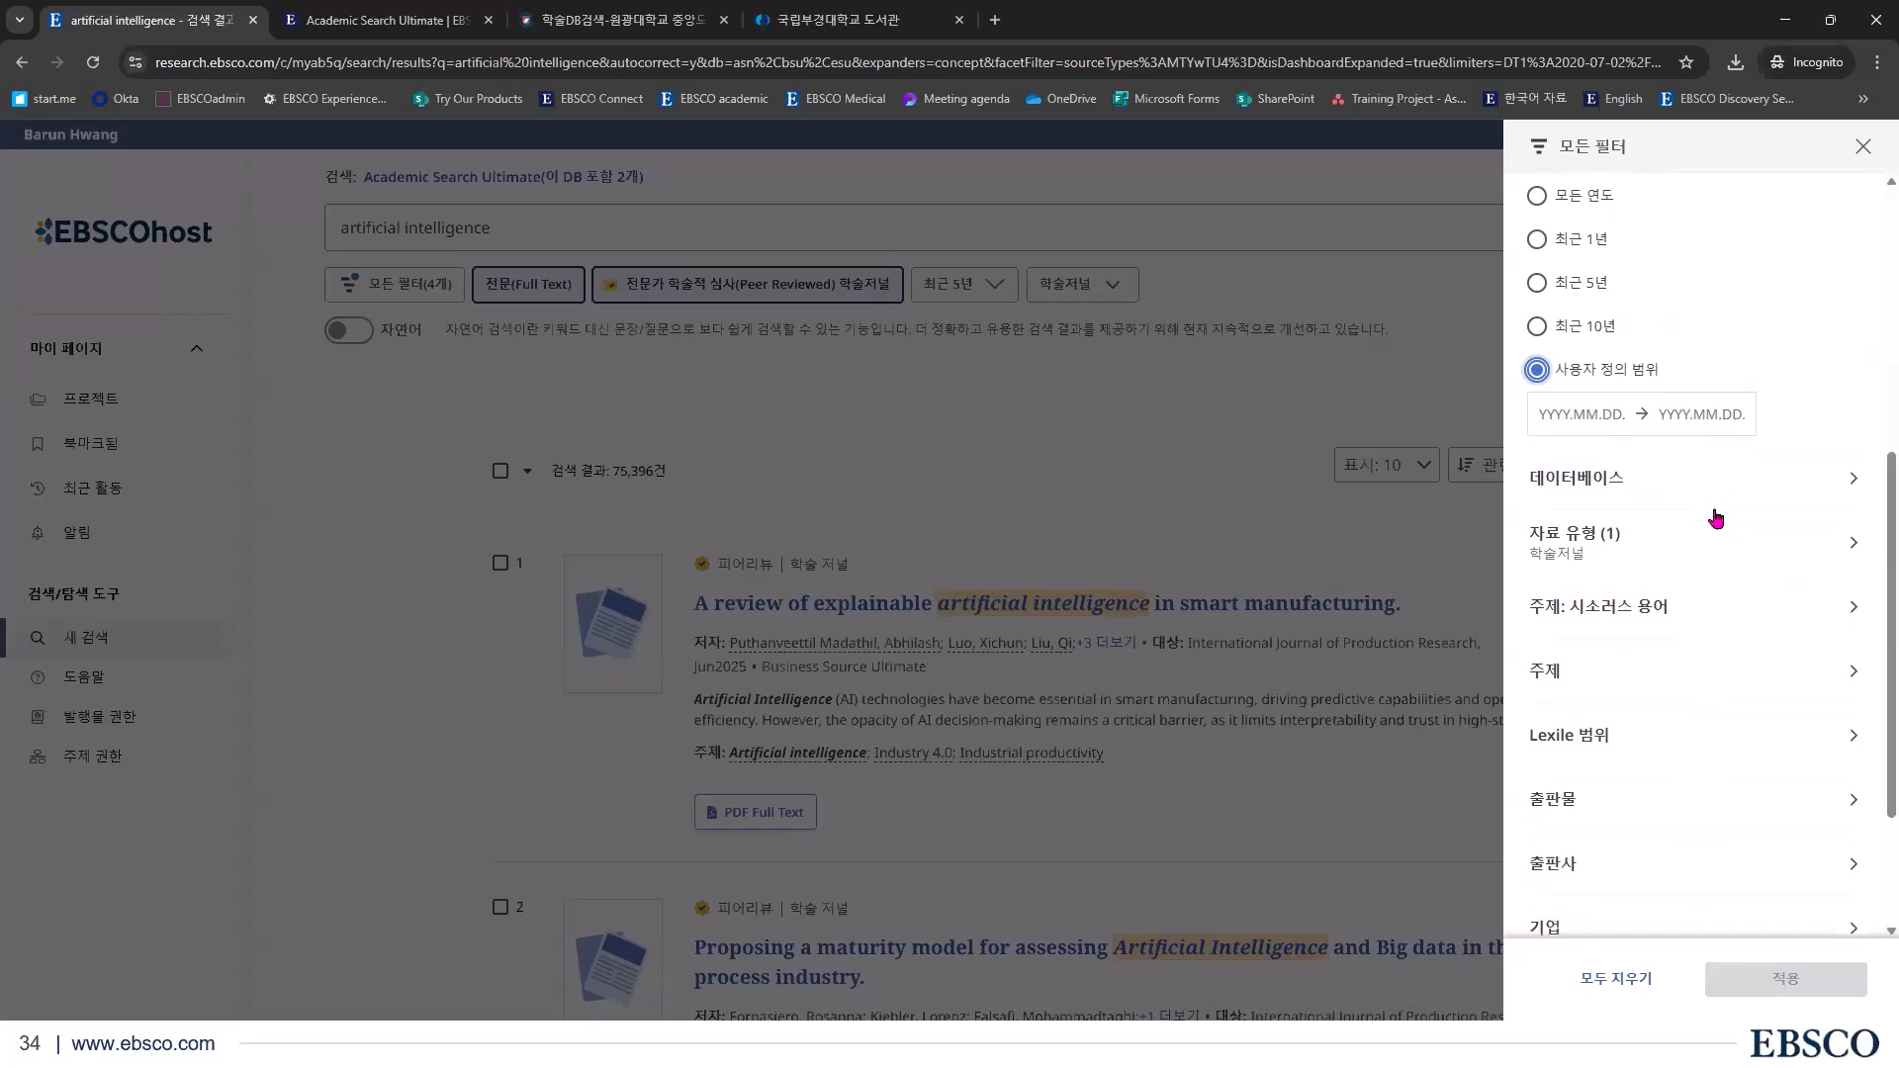
left_click(1695, 396)
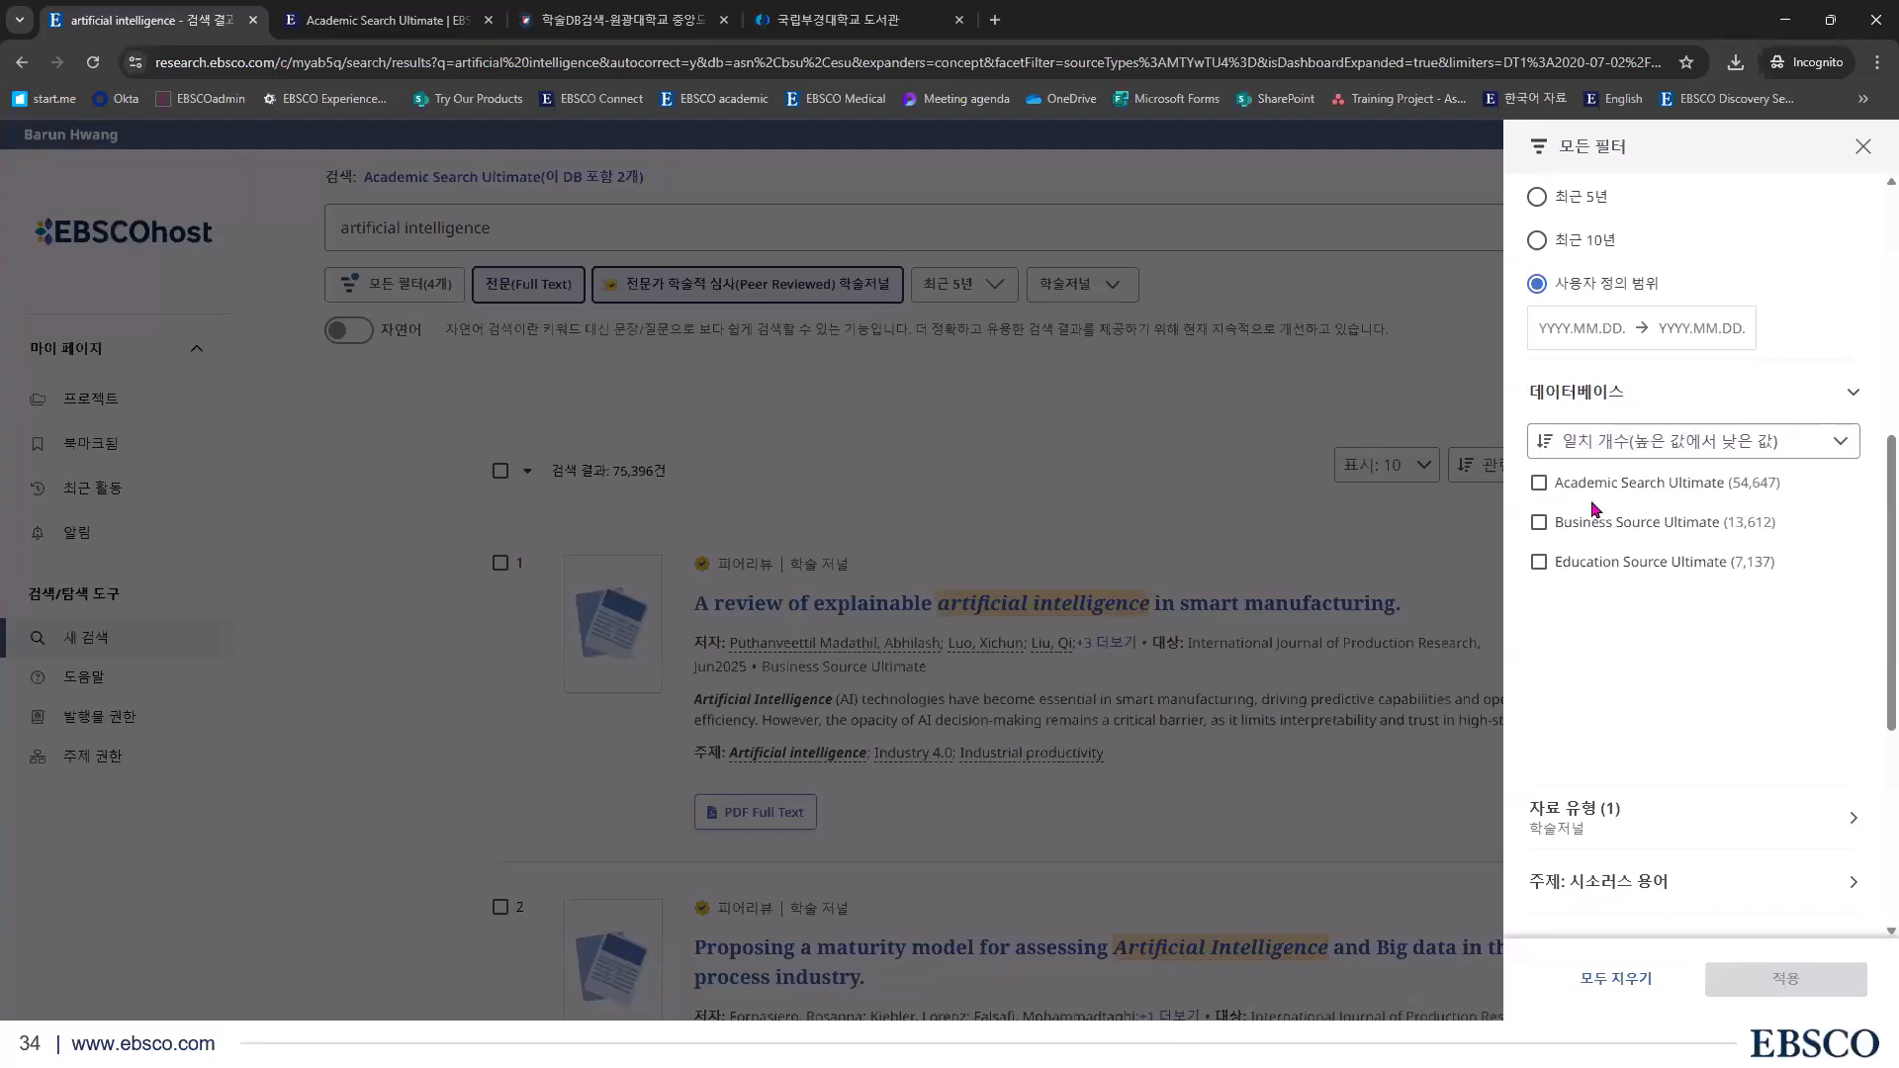
left_click(1747, 394)
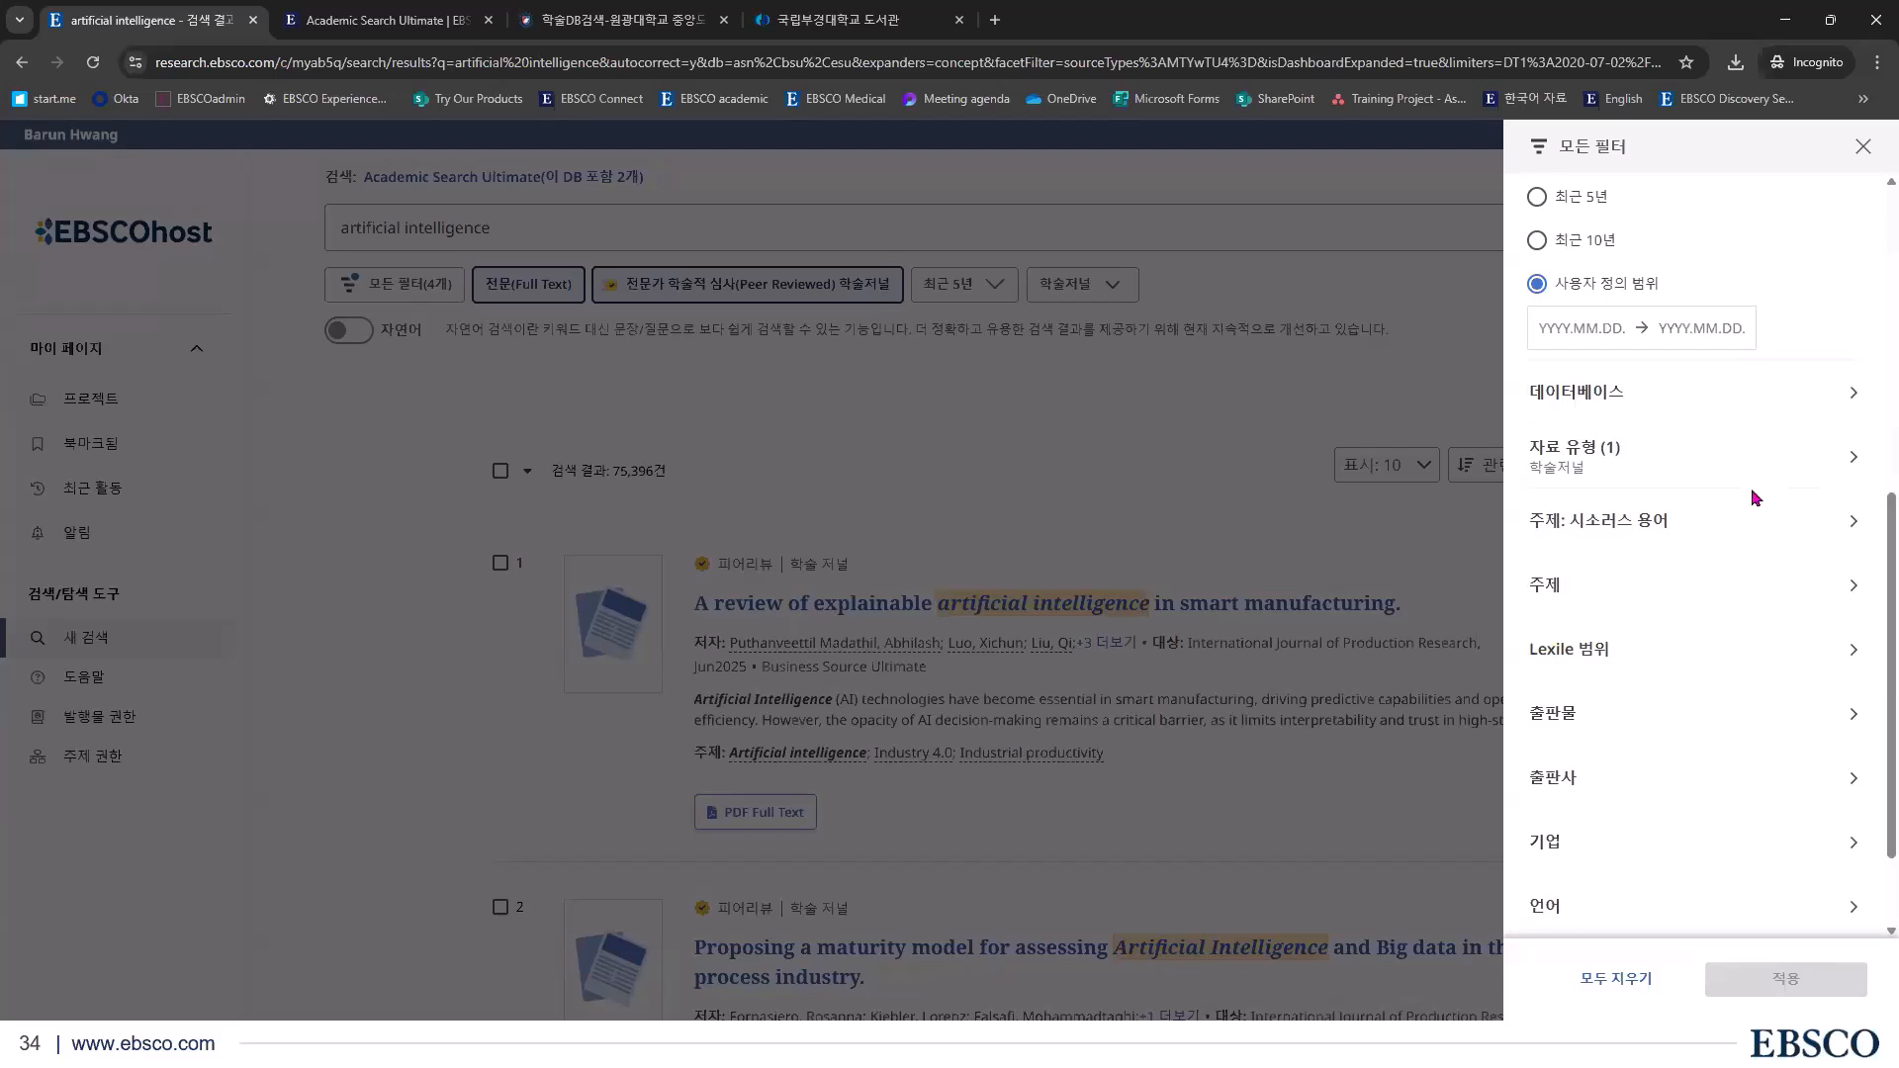
scroll(1754, 496, "down", 1)
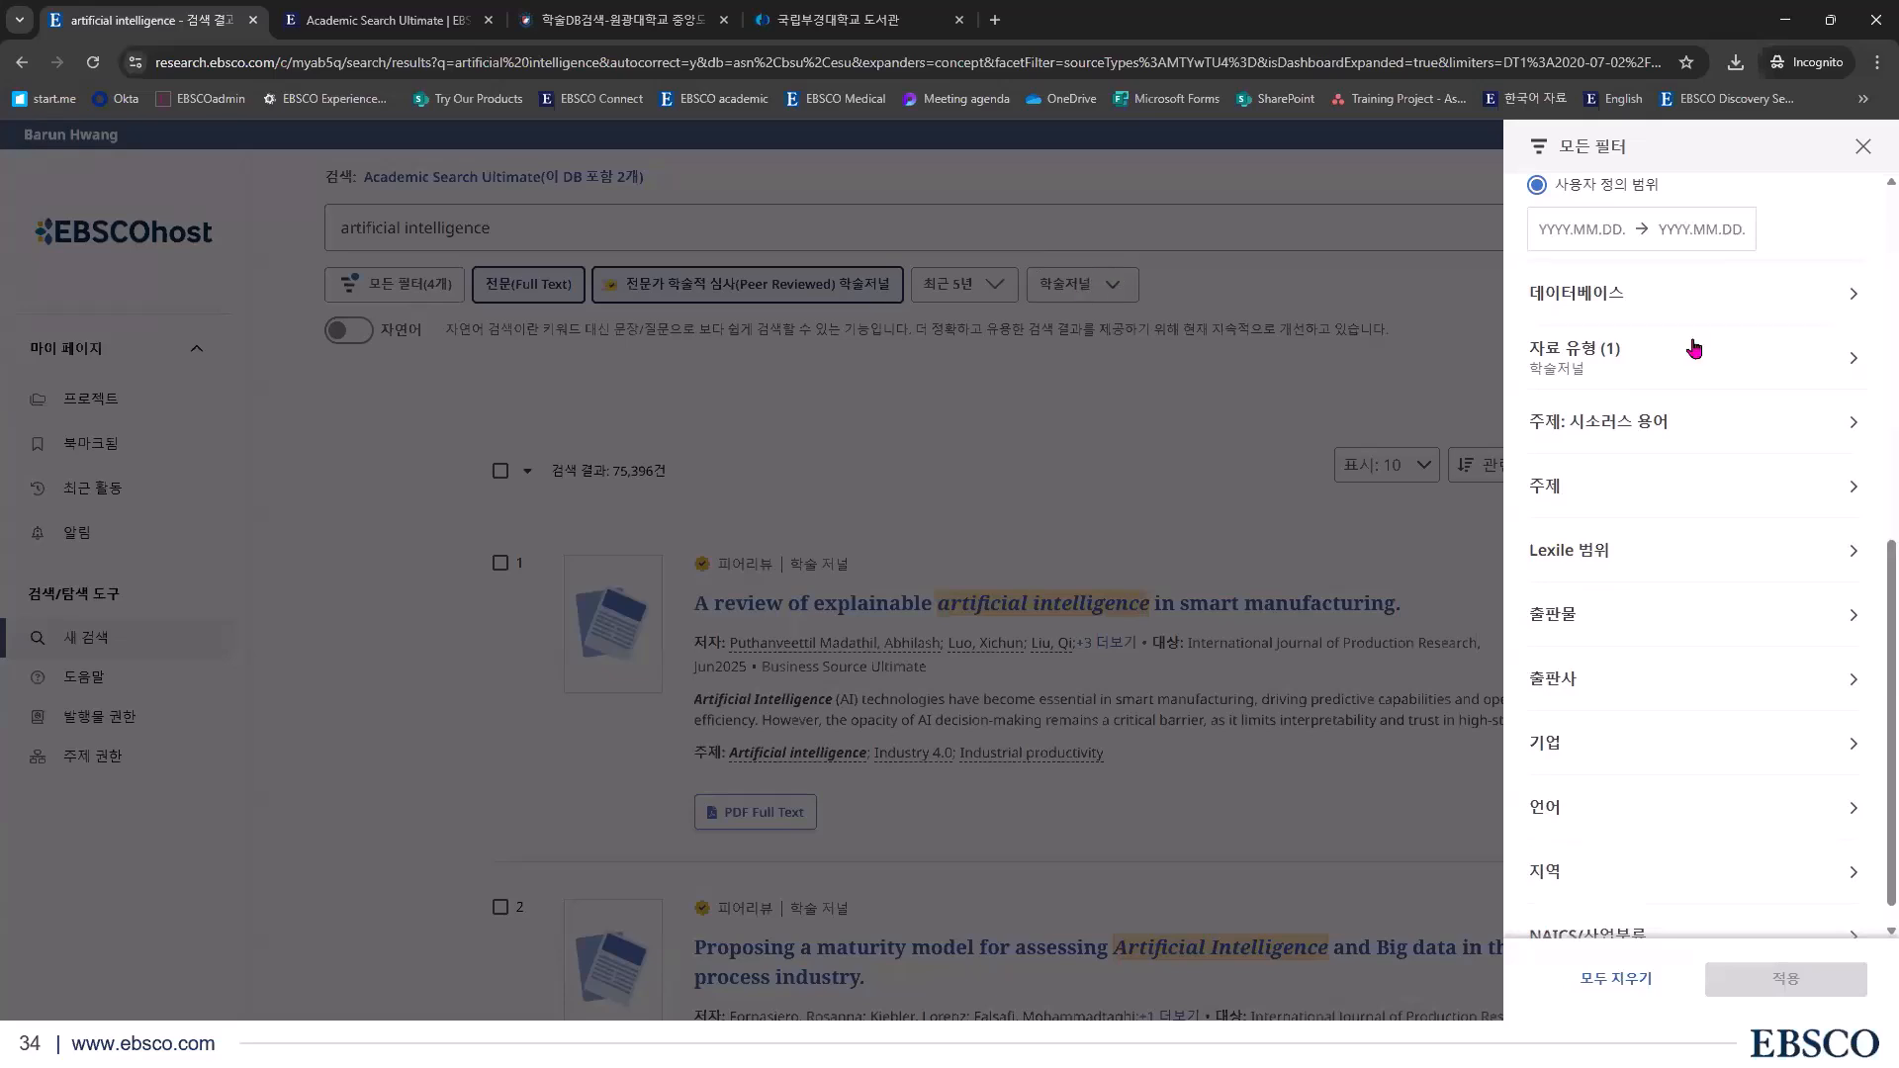
left_click(1578, 372)
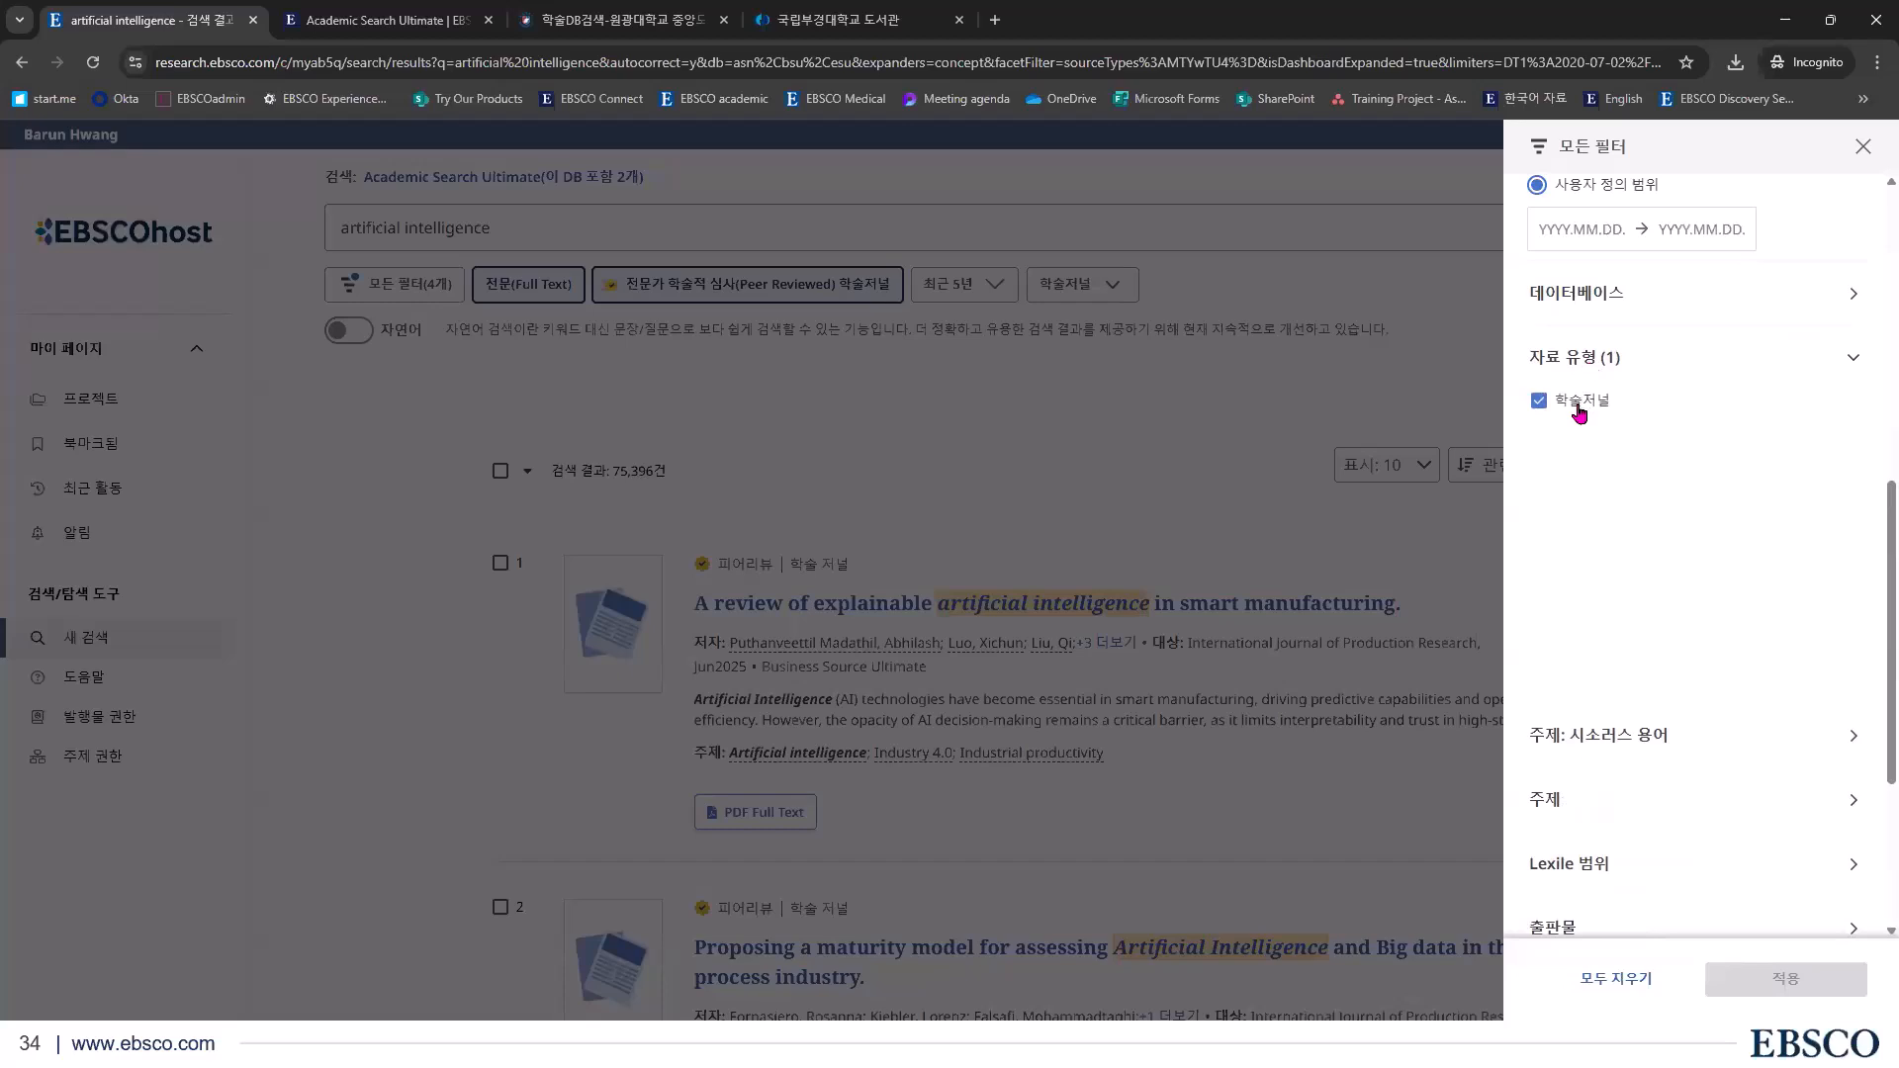
left_click(1666, 362)
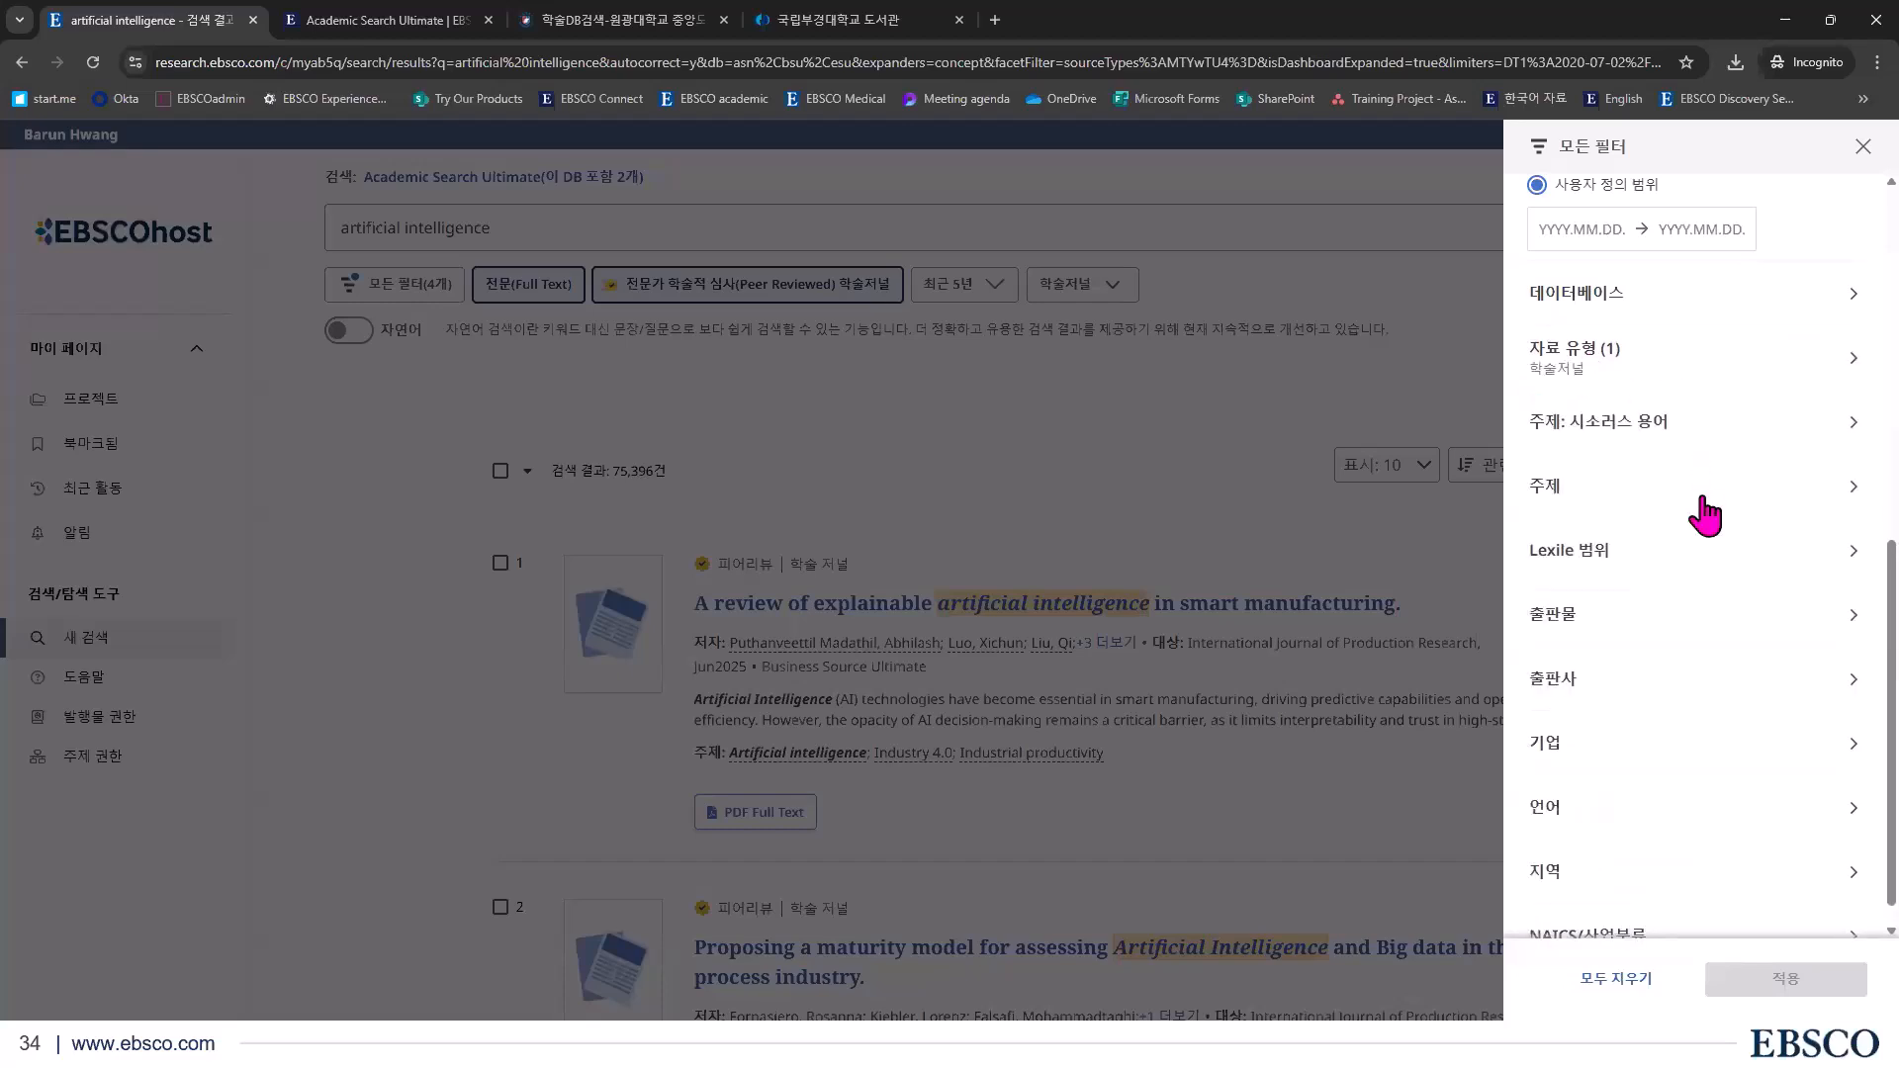
Expand the thesaurus term (주제: 시소러스 용어) and subject (주제) filters and compare the terms they offer
scroll(1705, 514, "down", 1)
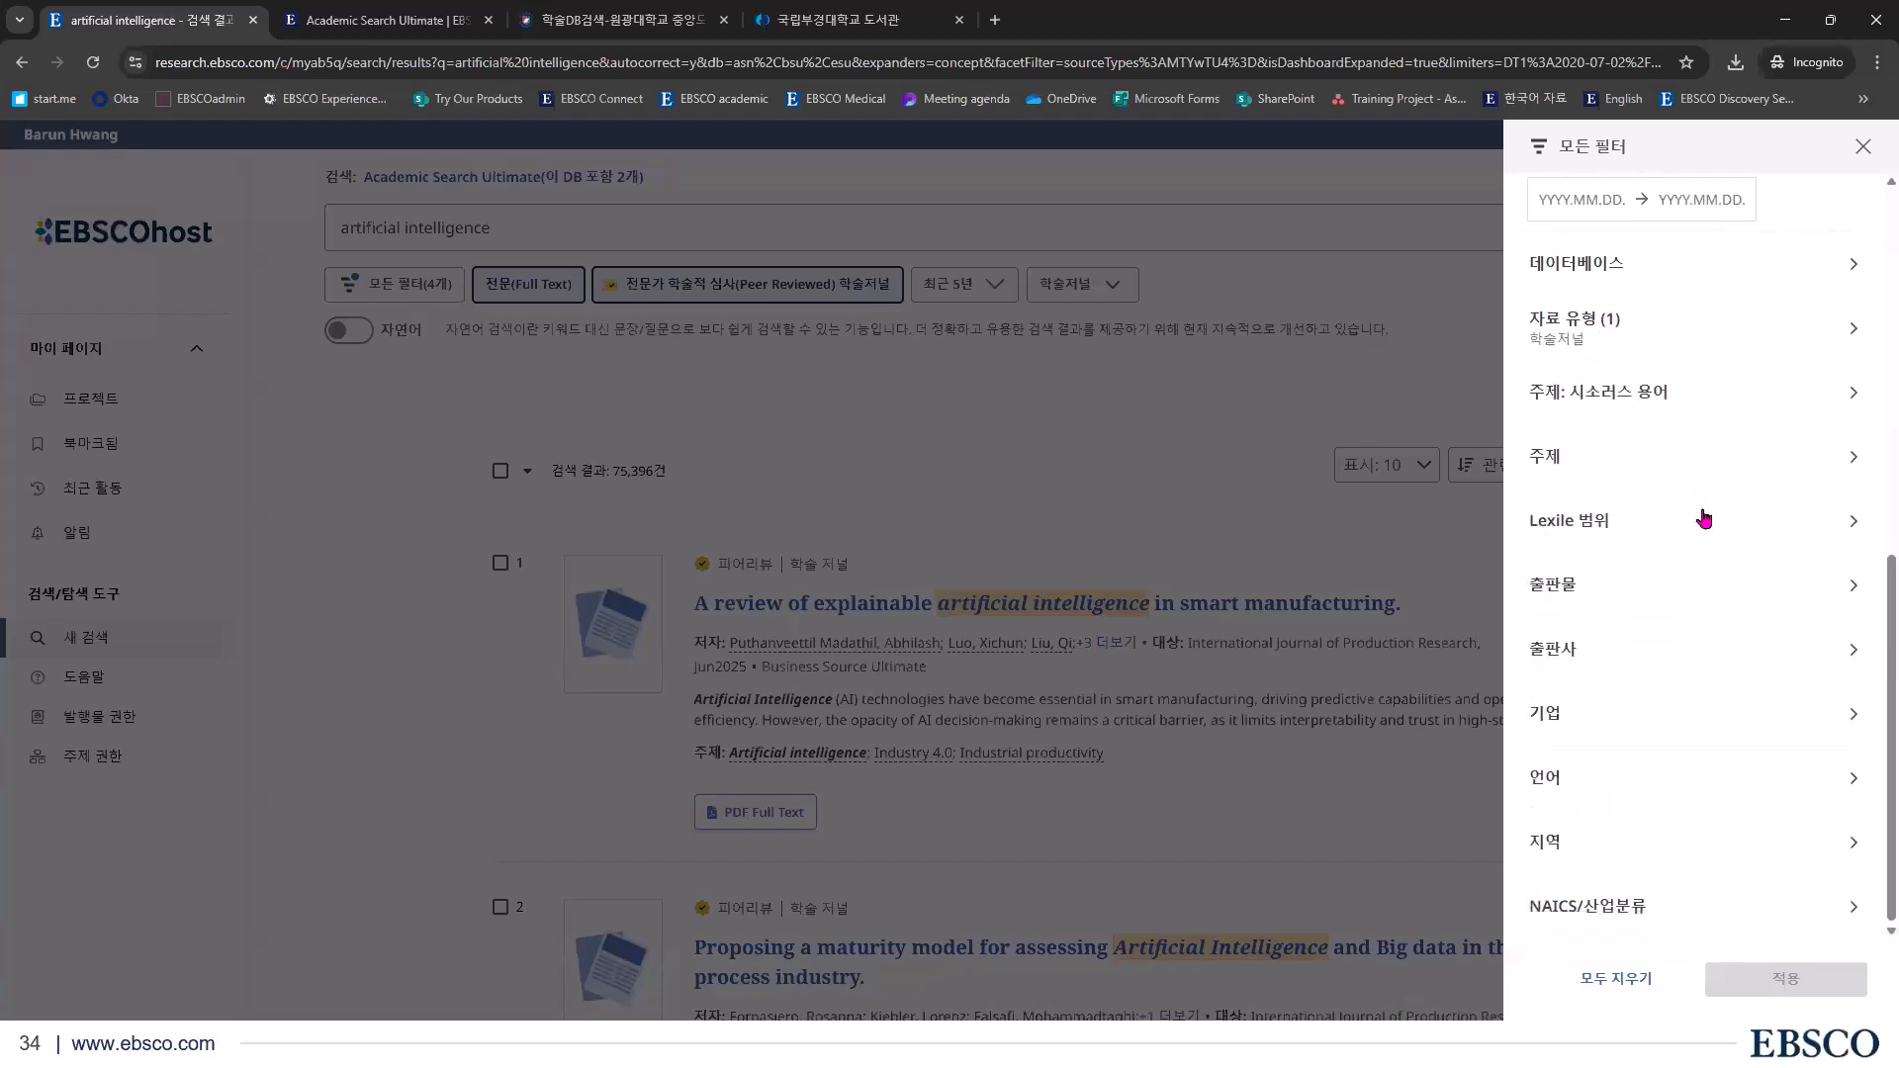
left_click(1665, 401)
scroll(1678, 724, "down", 2)
left_click(1710, 703)
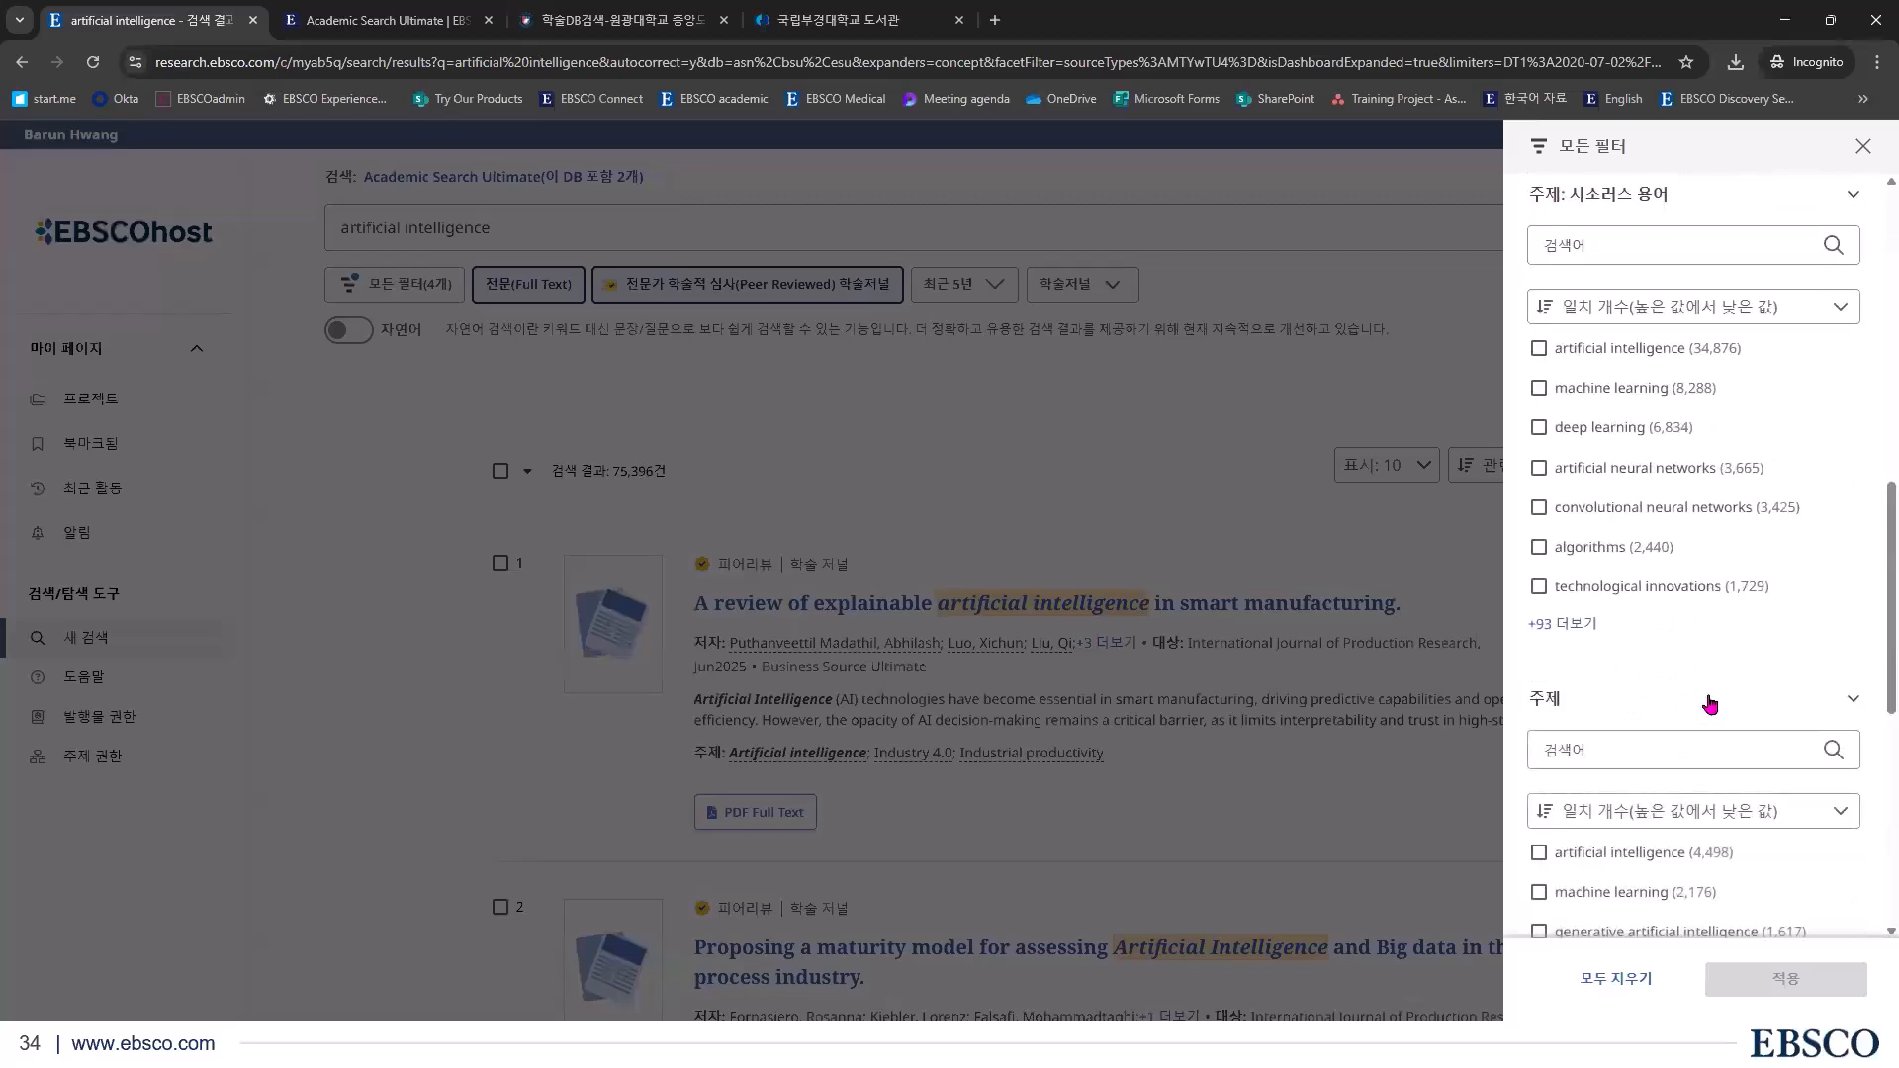
scroll(1710, 703, "down", 1)
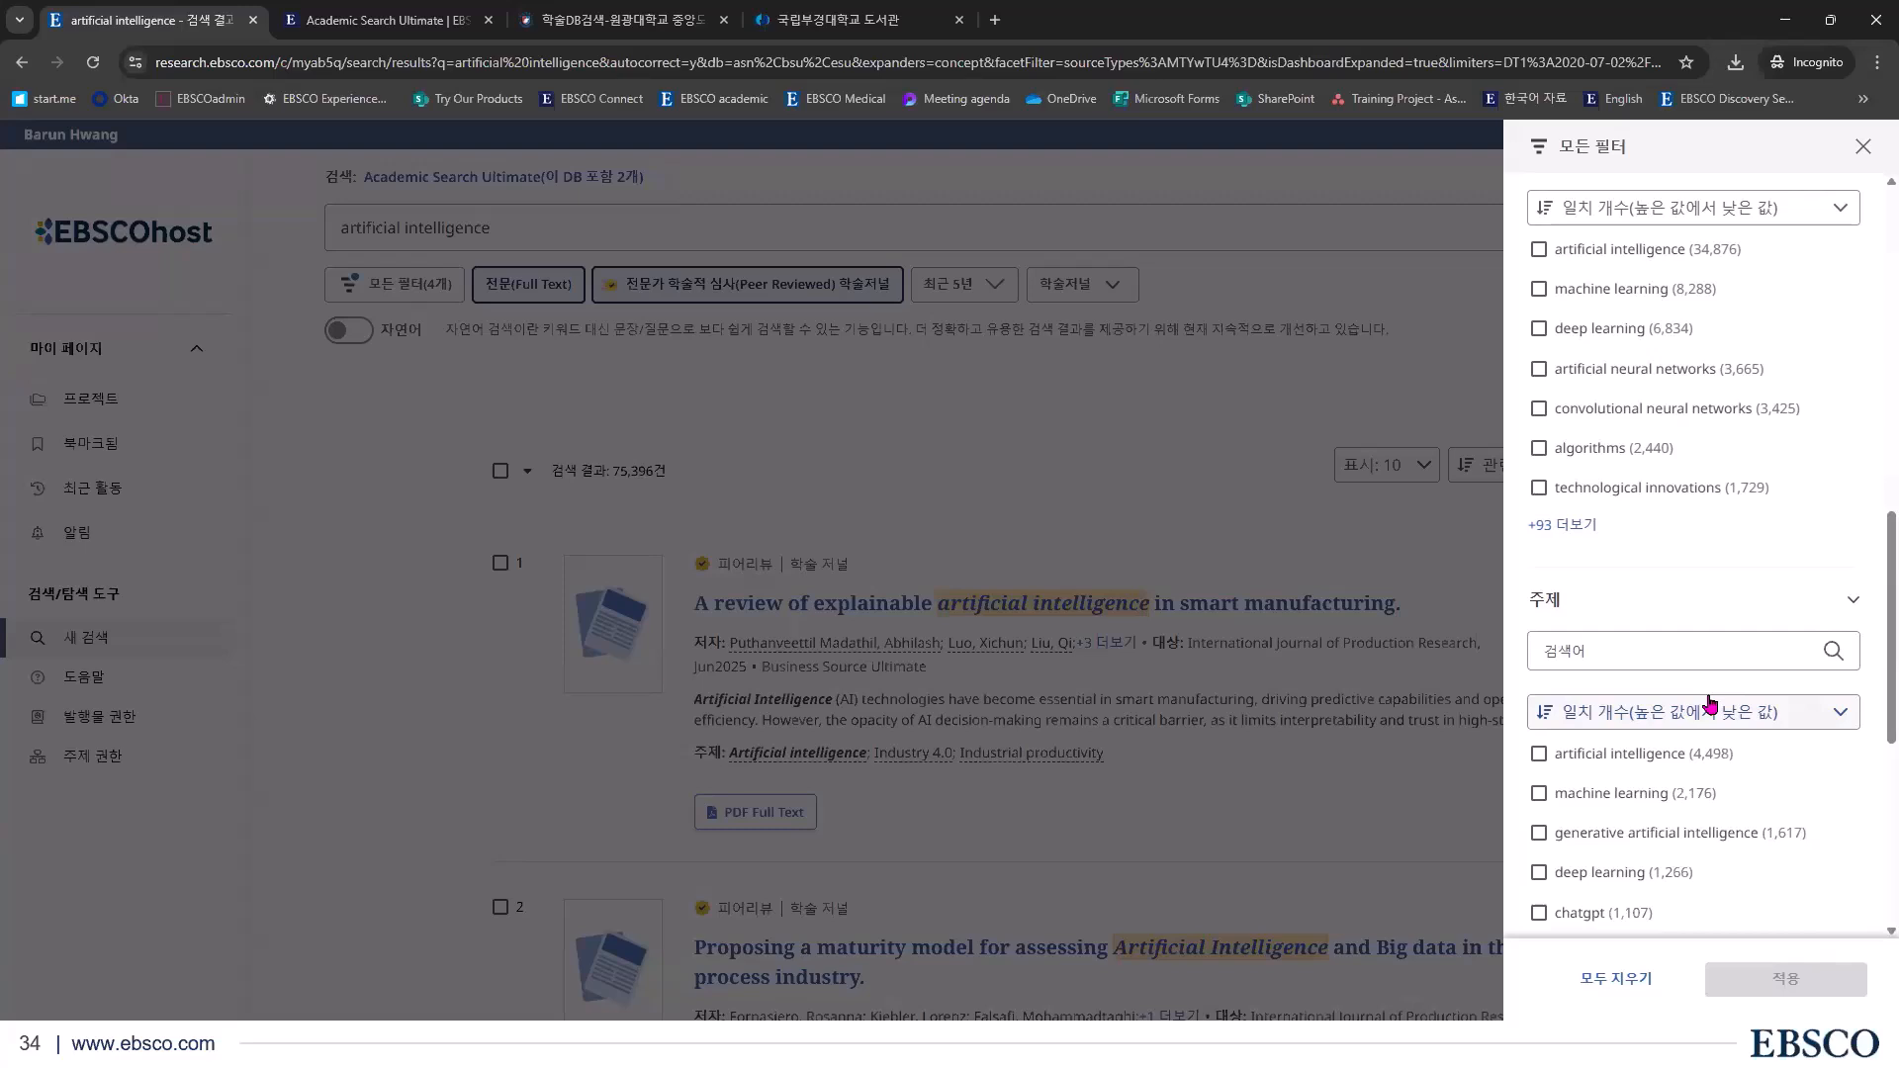
scroll(1814, 817, "up", 3)
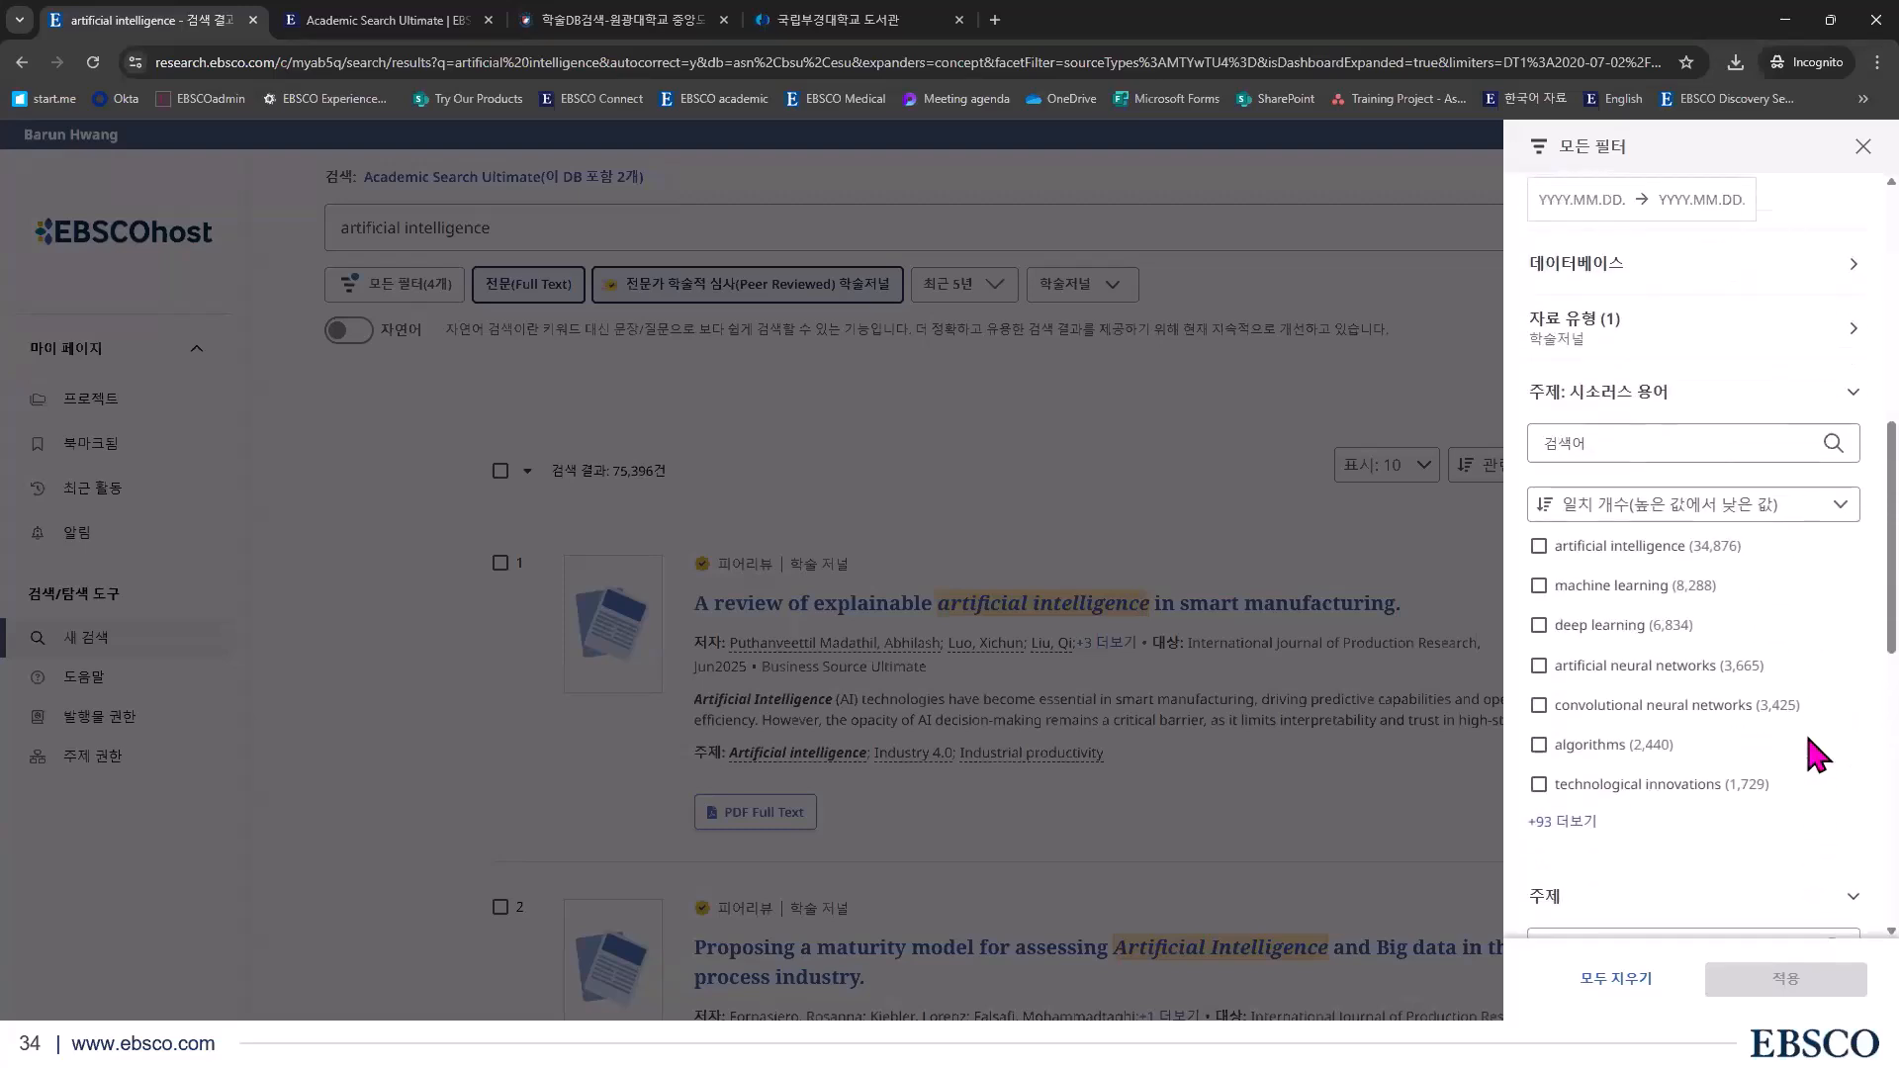
scroll(1808, 739, "down", 1)
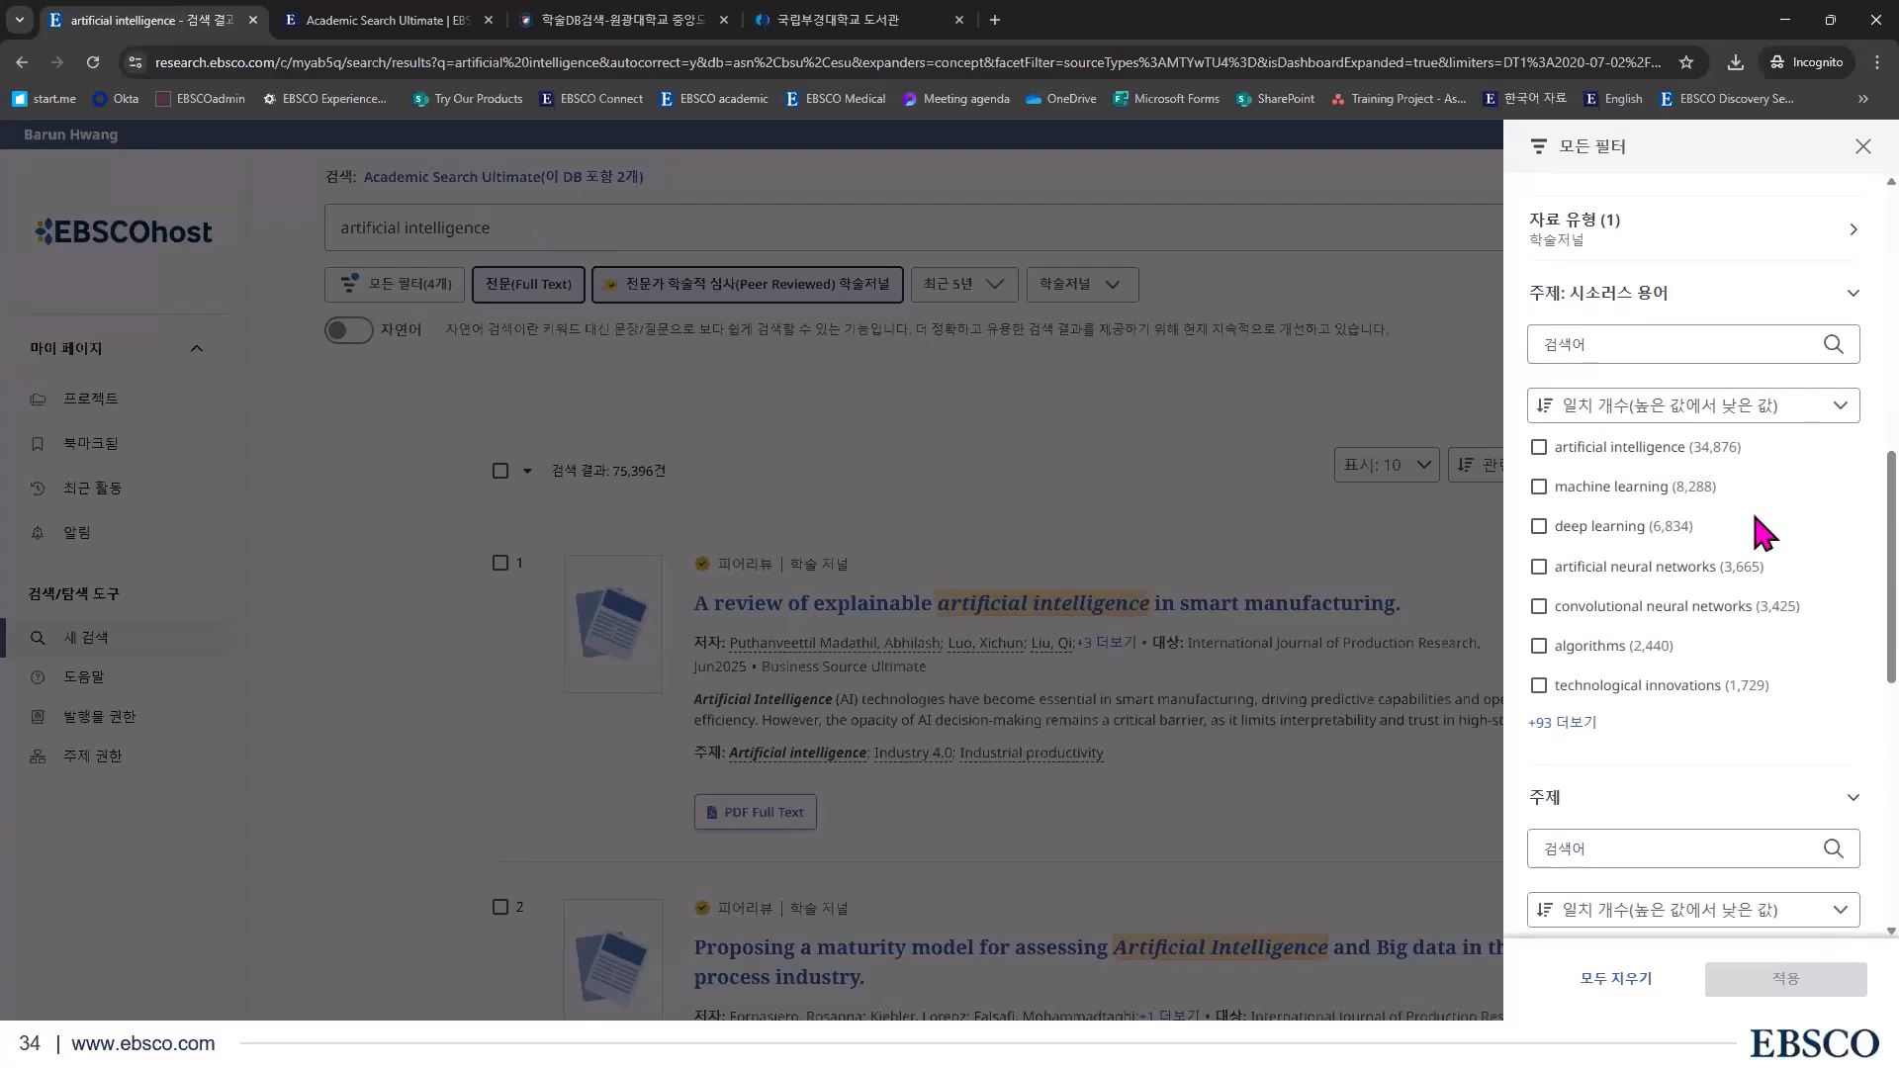
scroll(1548, 474, "down", 1)
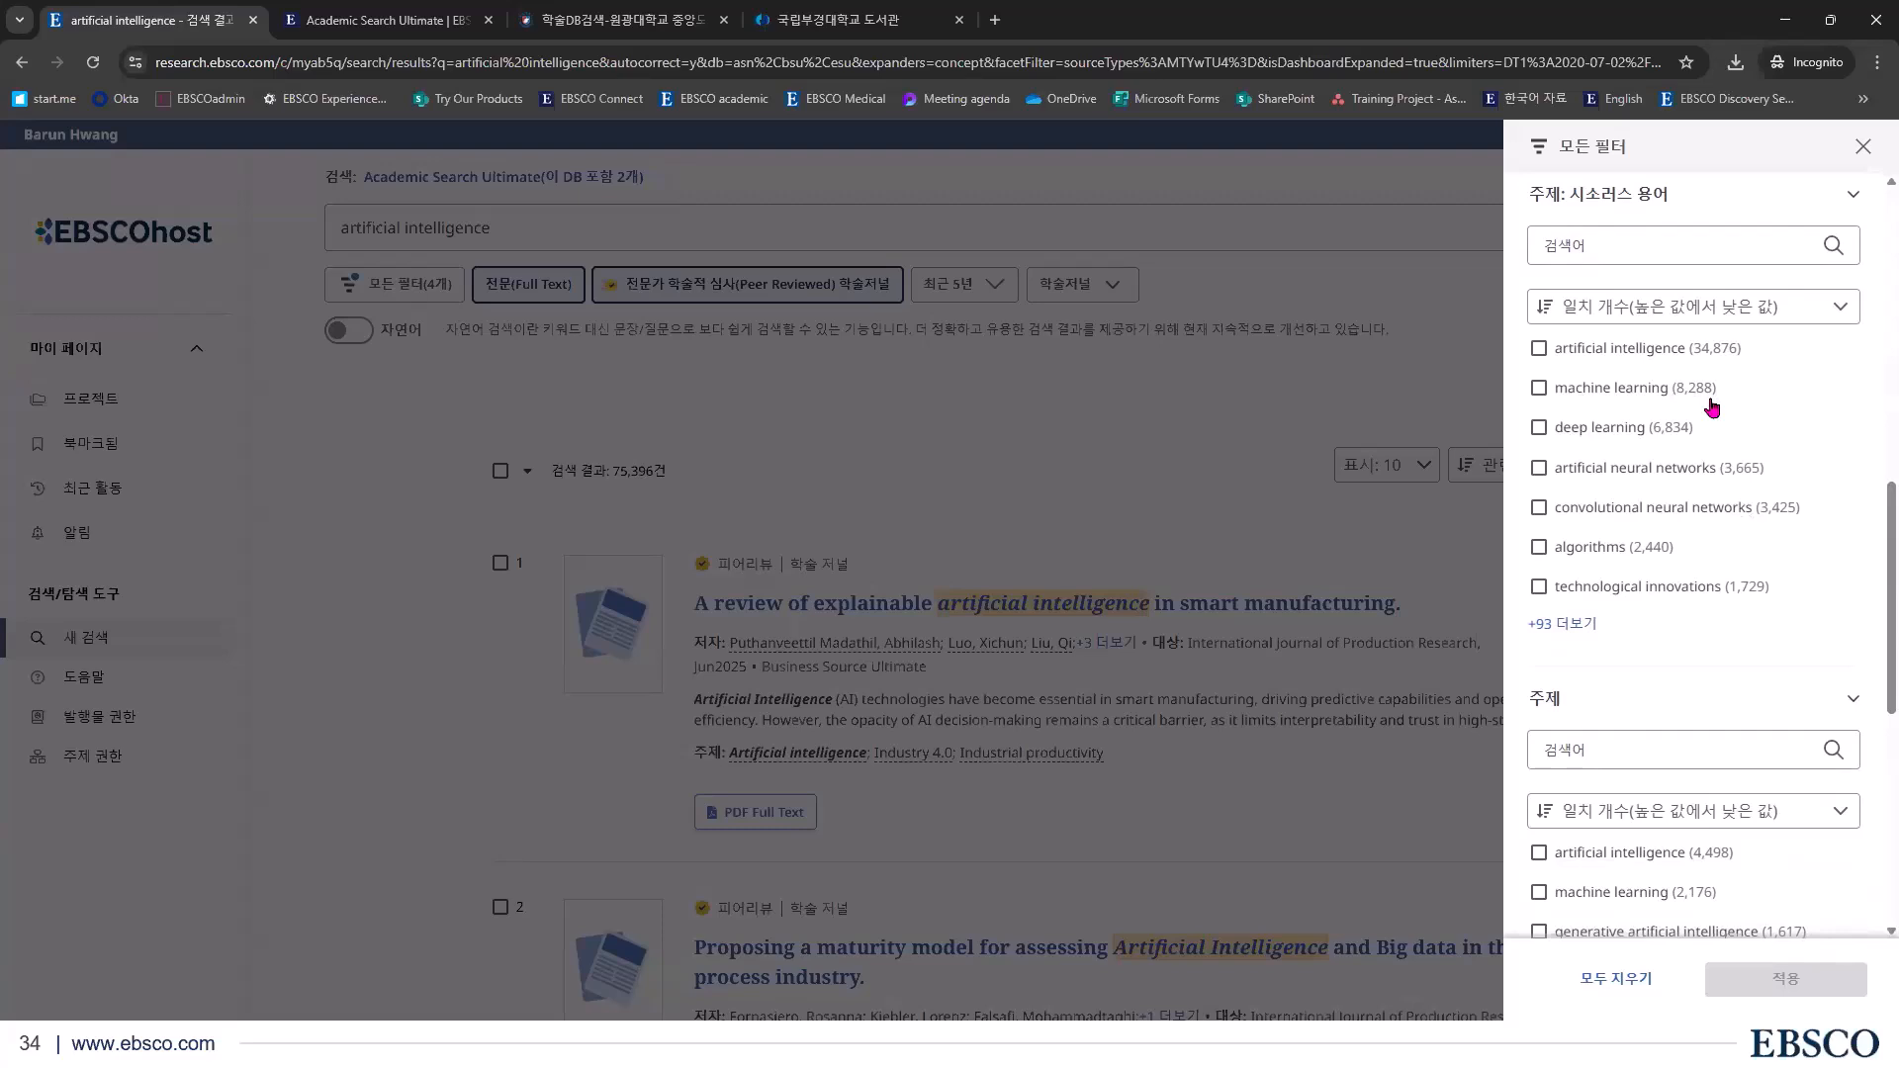
Show the full thesaurus term list, select deep learning and machine learning, and return to the complete set of filters
left_click(1580, 624)
scroll(1760, 653, "down", 1)
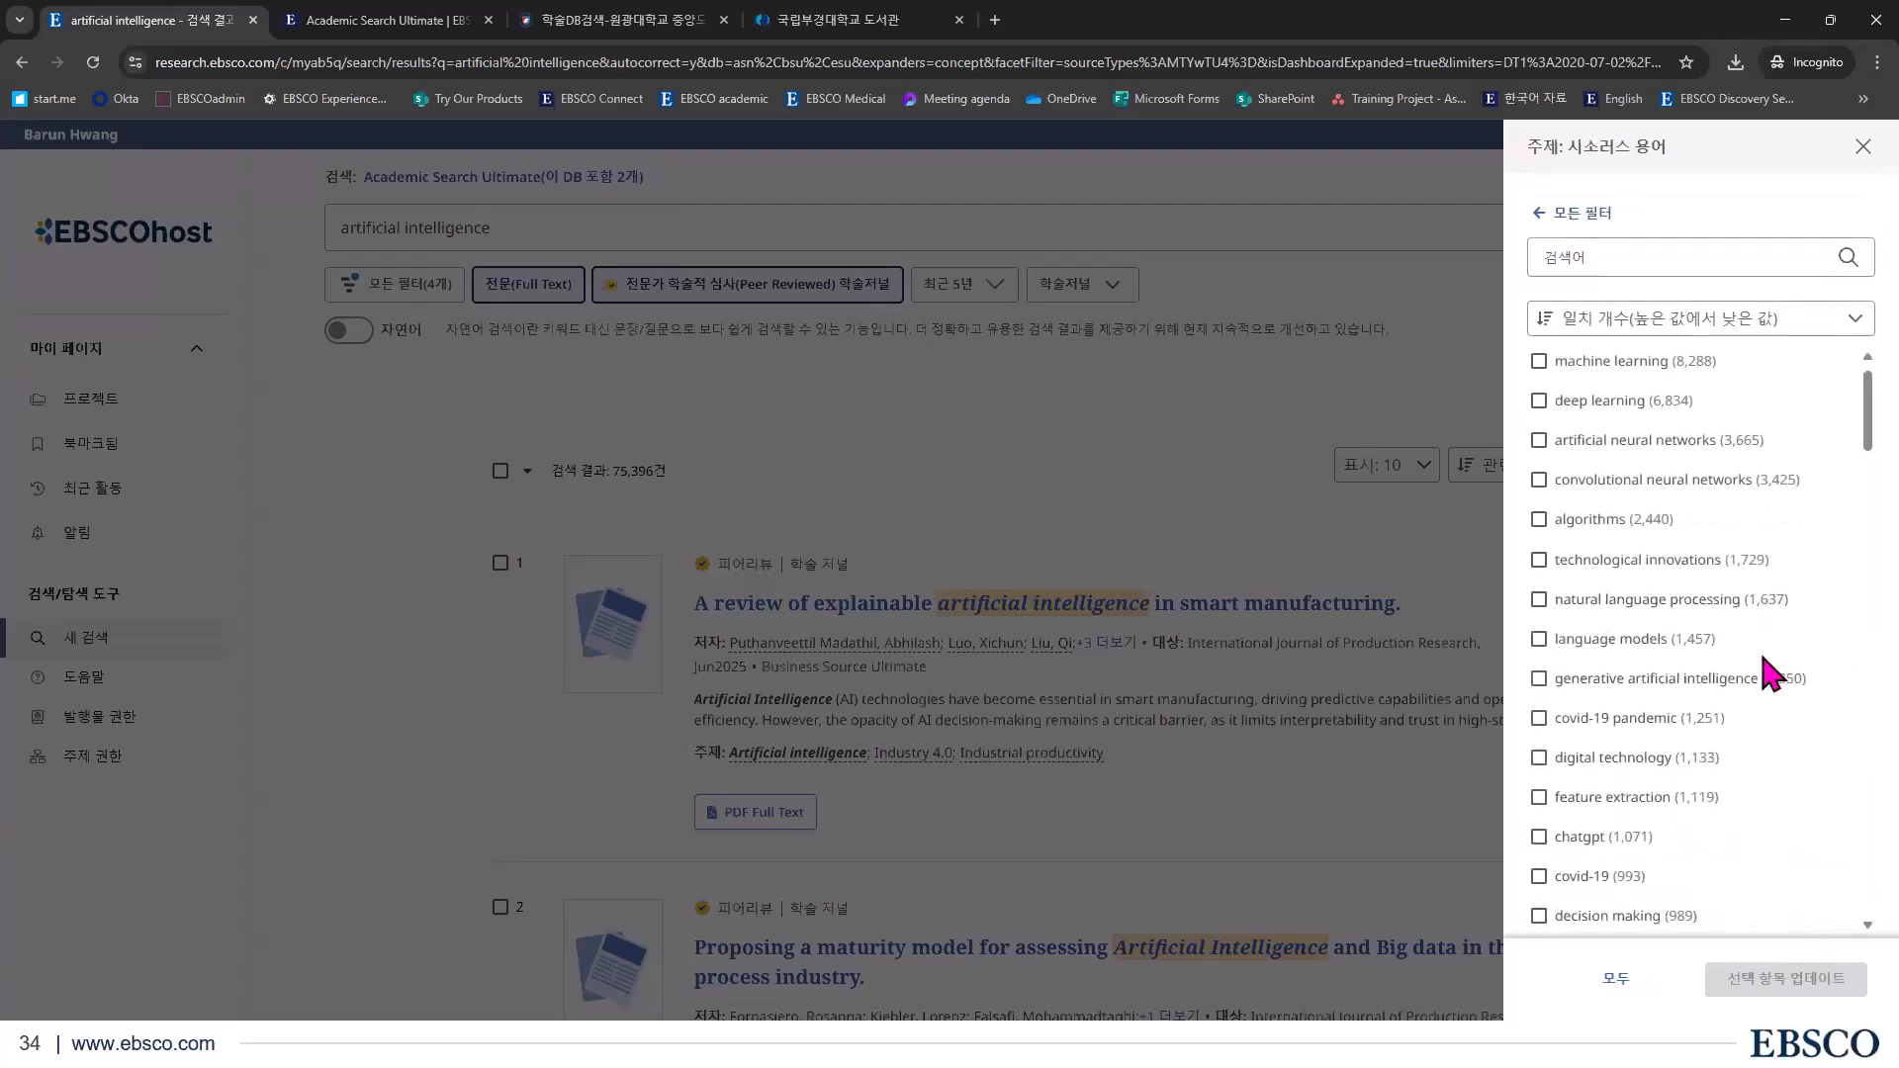
scroll(1762, 657, "down", 4)
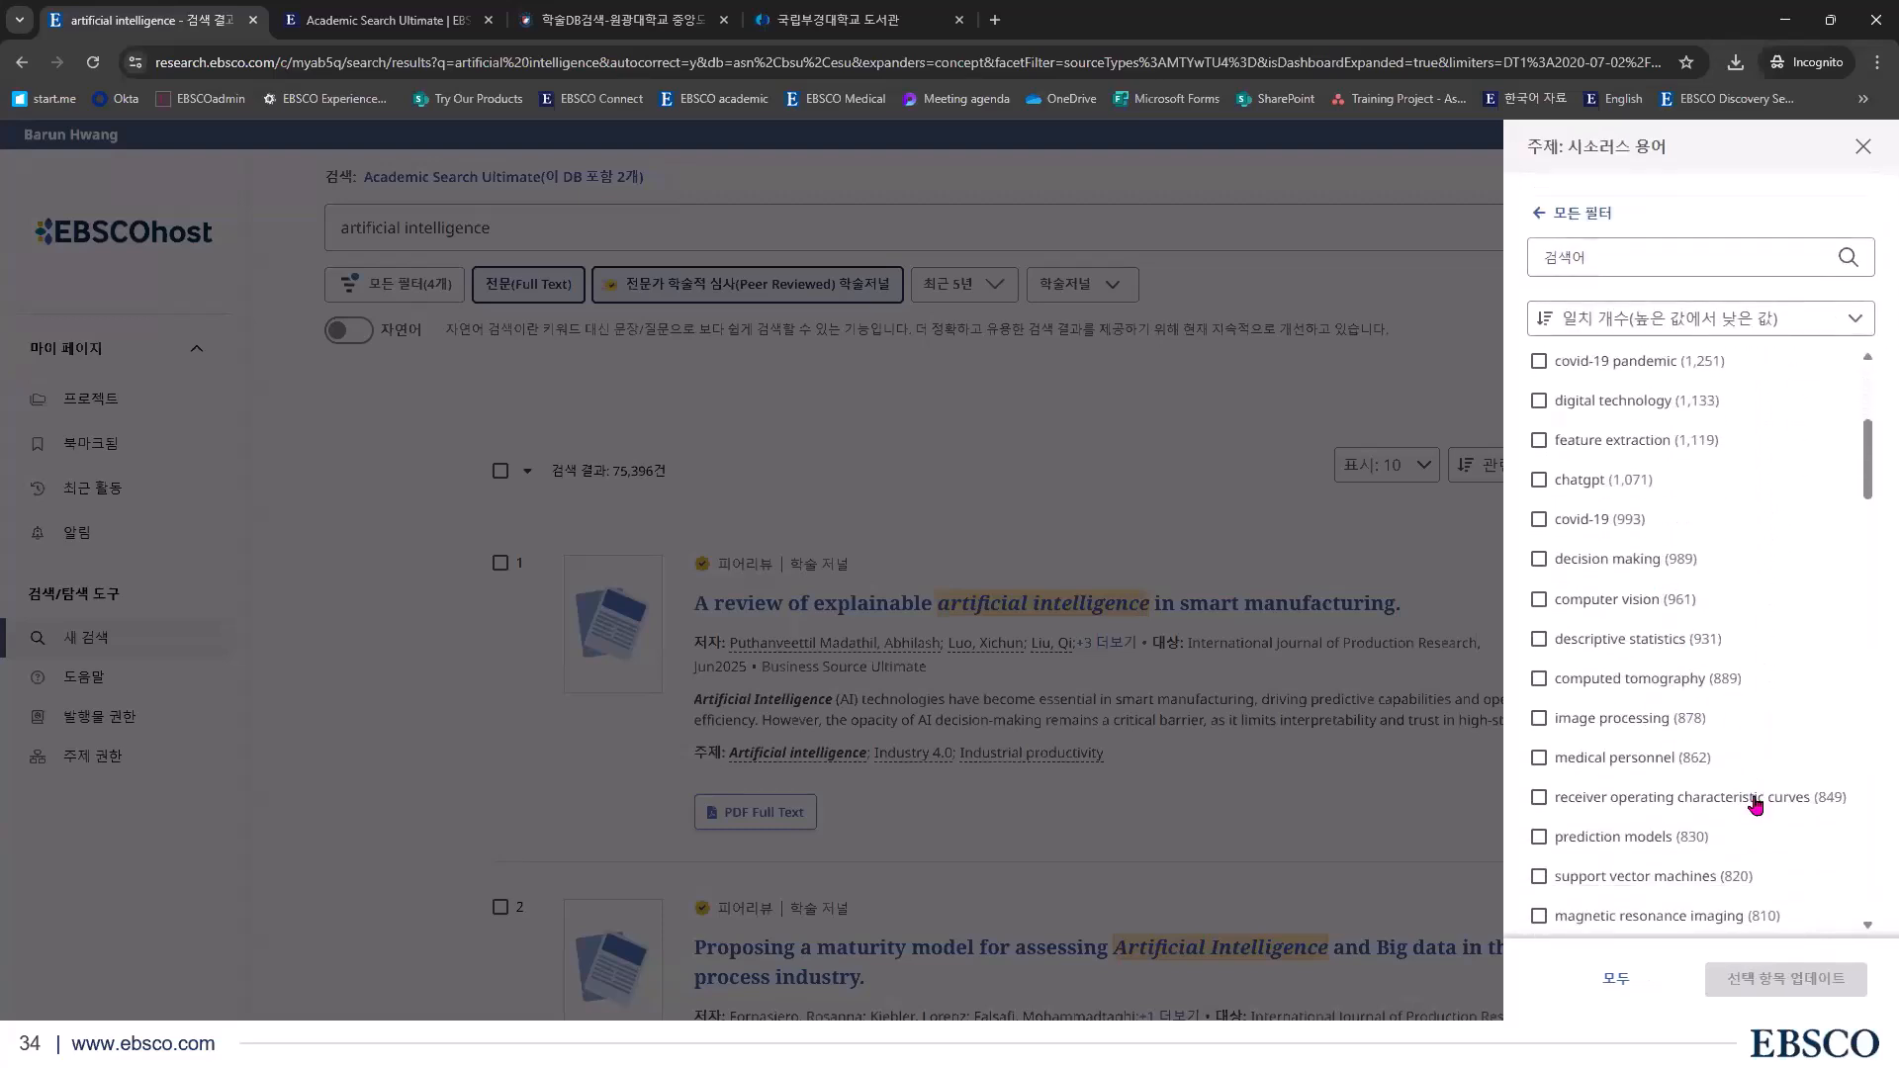
scroll(1756, 803, "down", 8)
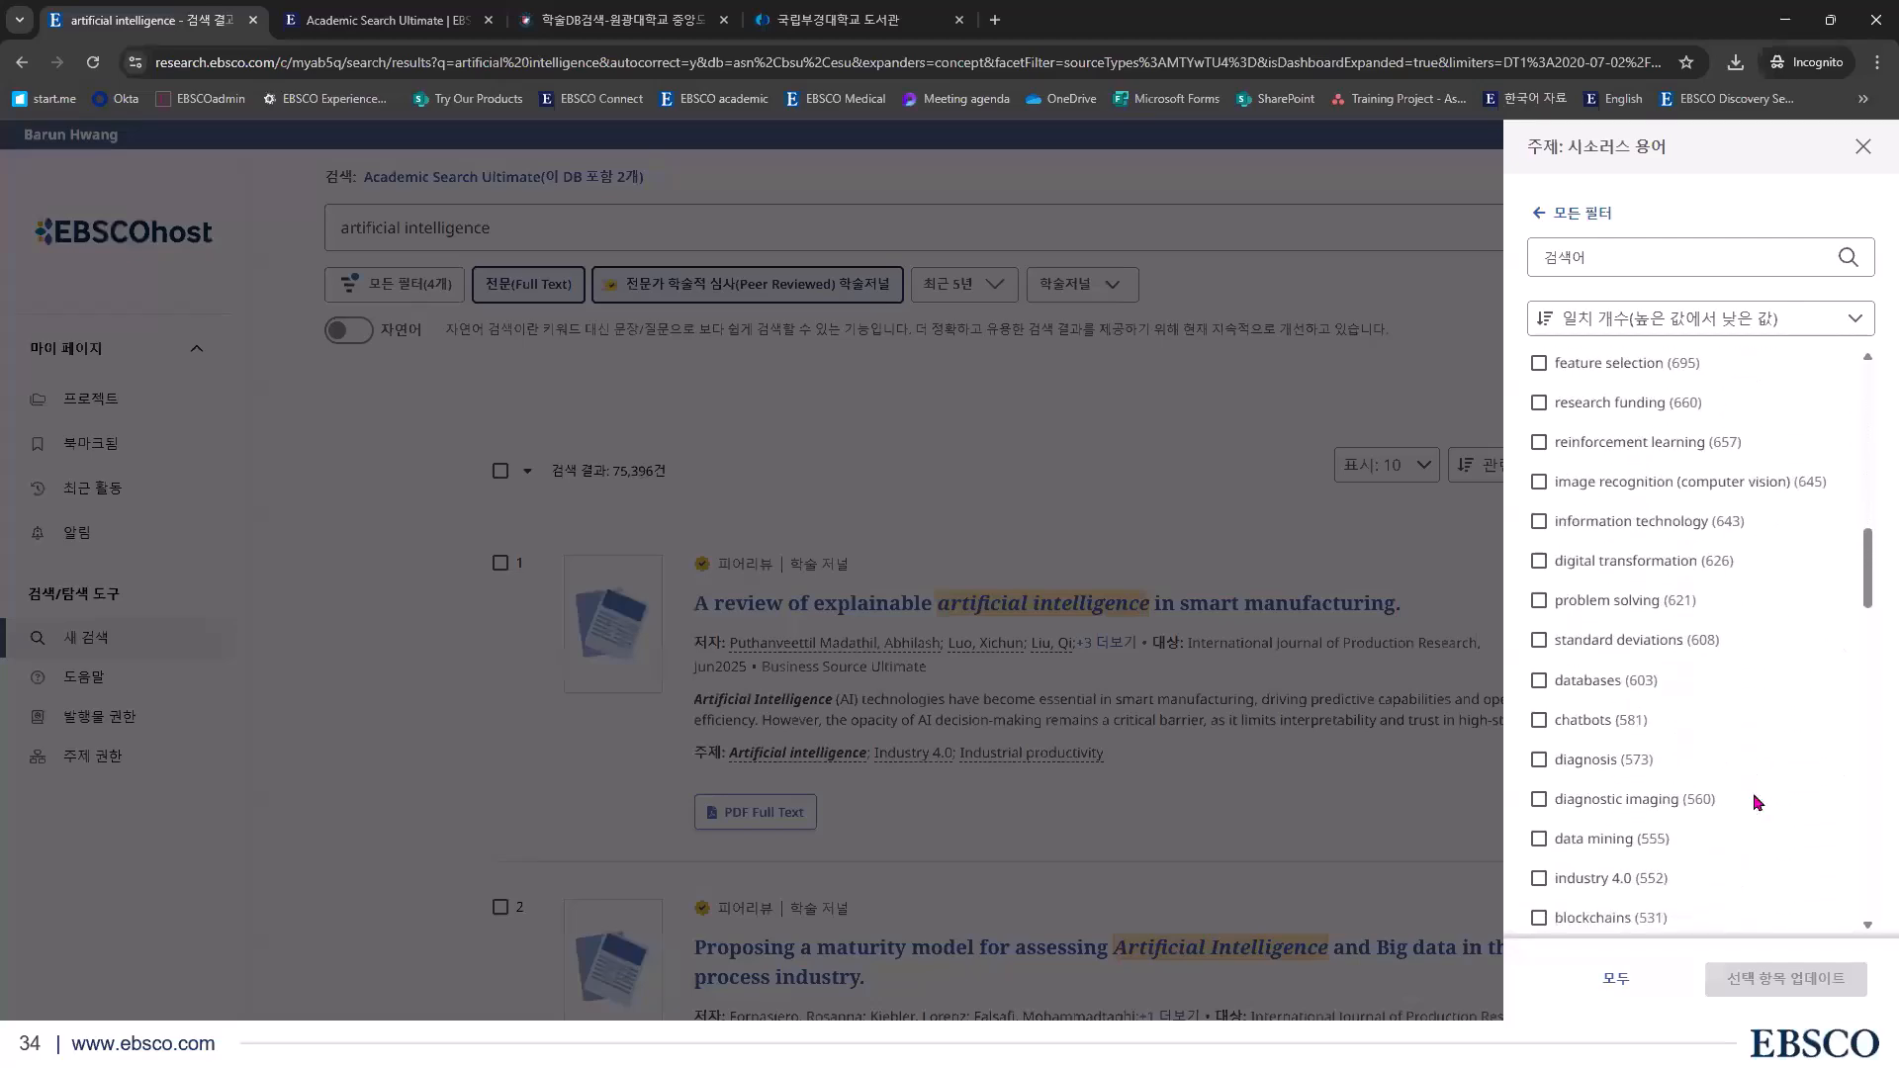
scroll(1757, 802, "up", 8)
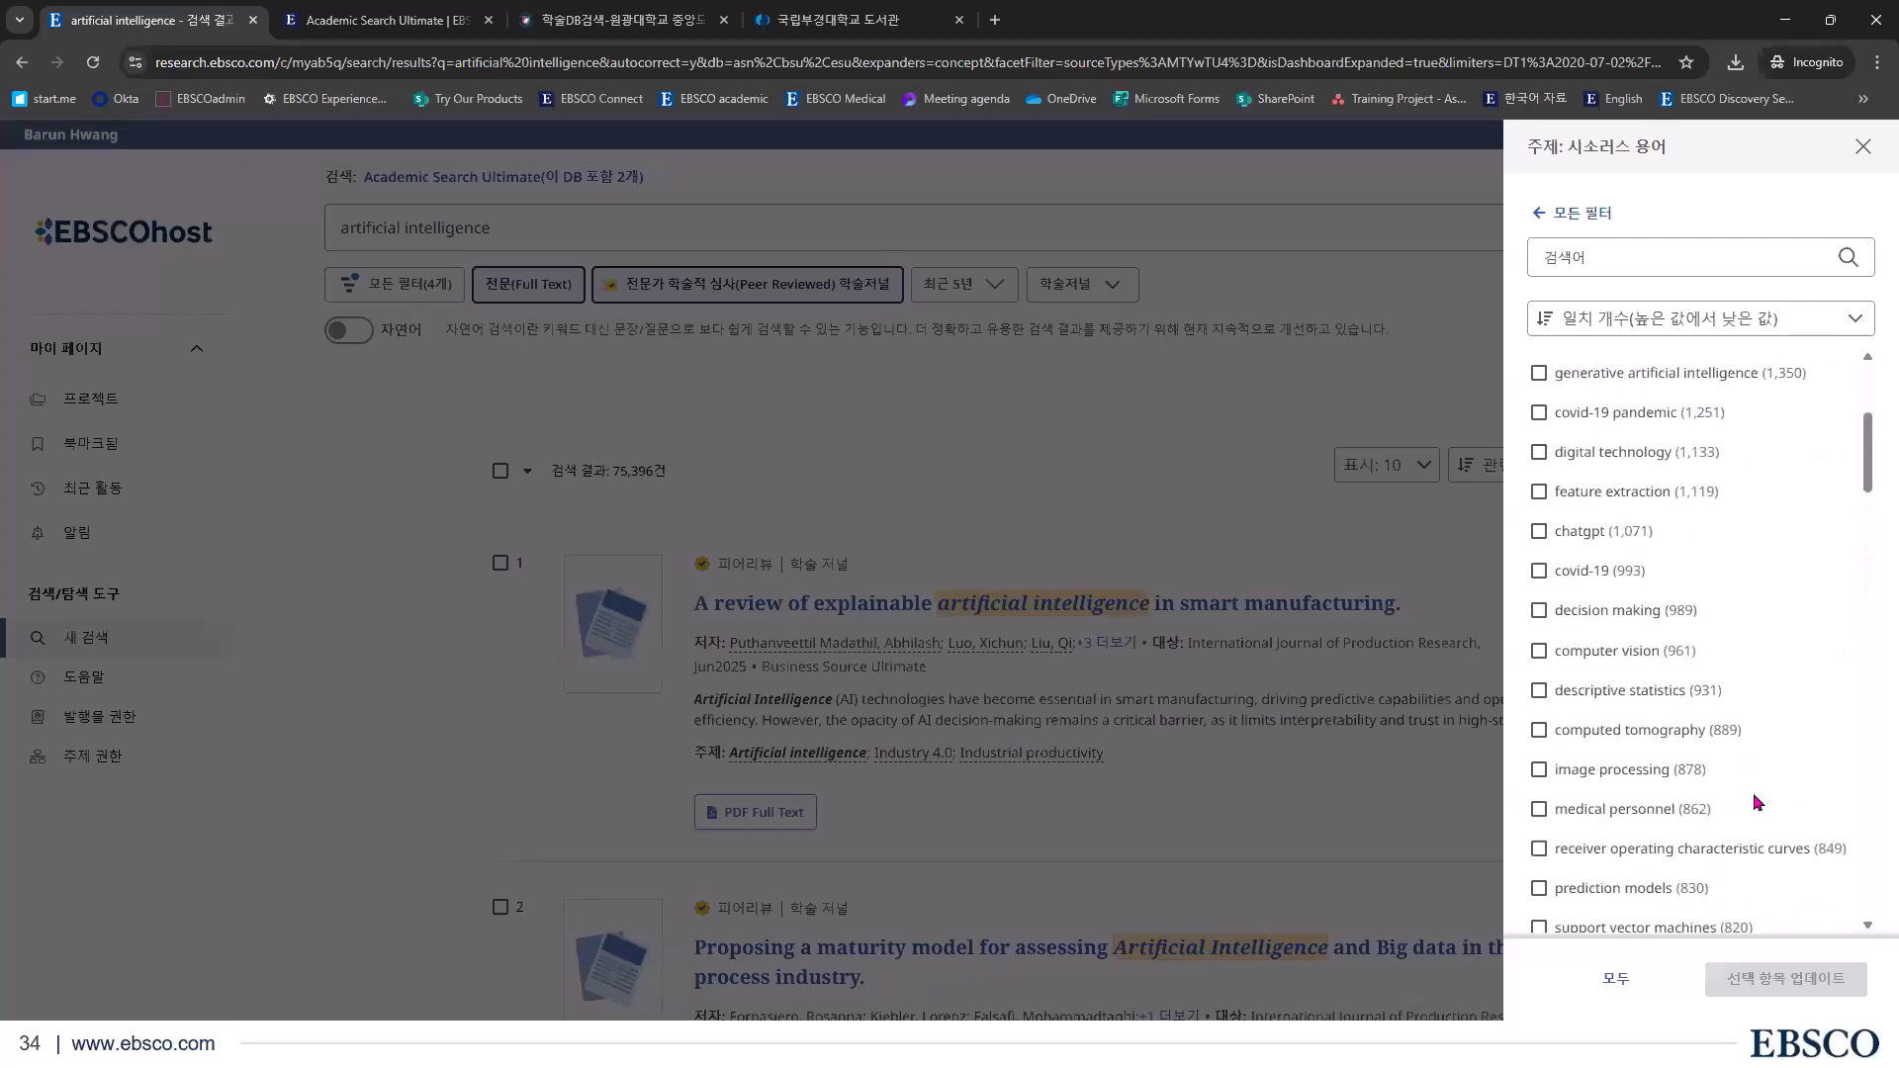
scroll(1752, 793, "up", 4)
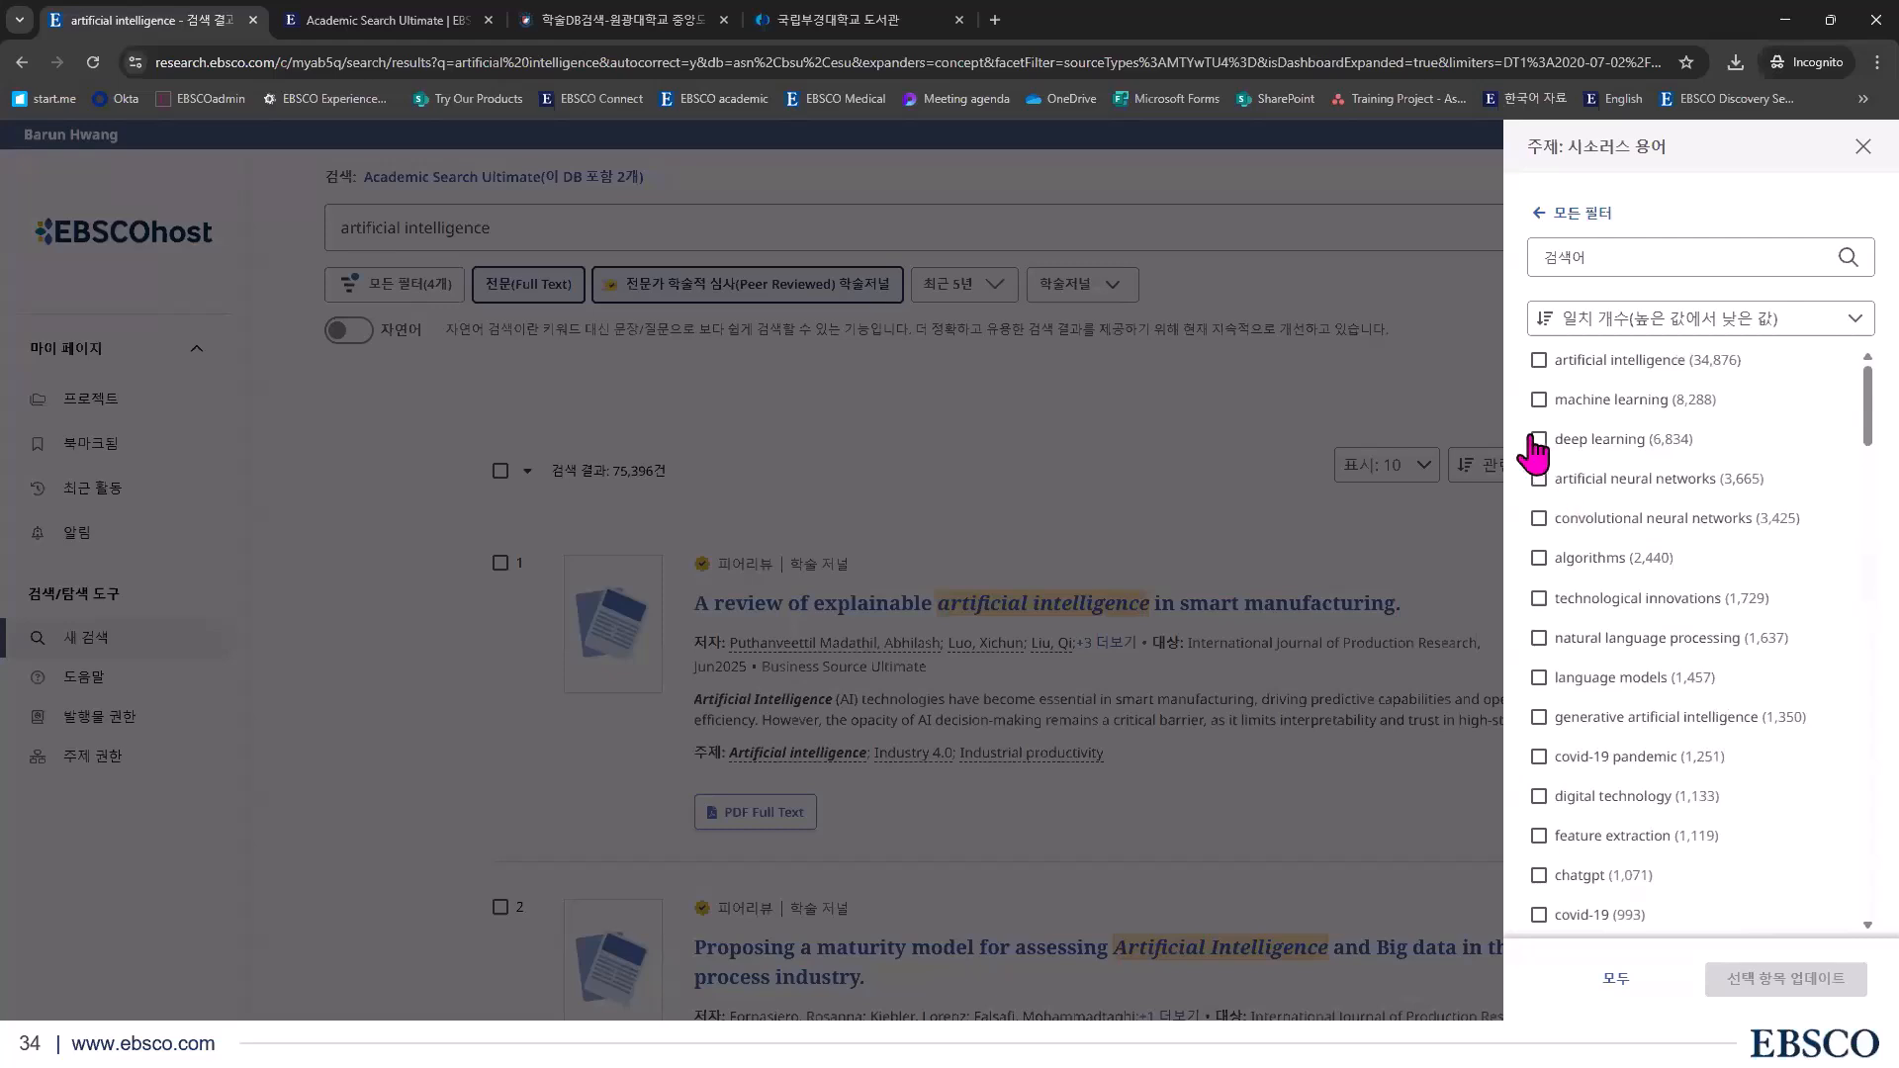
left_click(1537, 440)
left_click(1538, 401)
left_click(1545, 217)
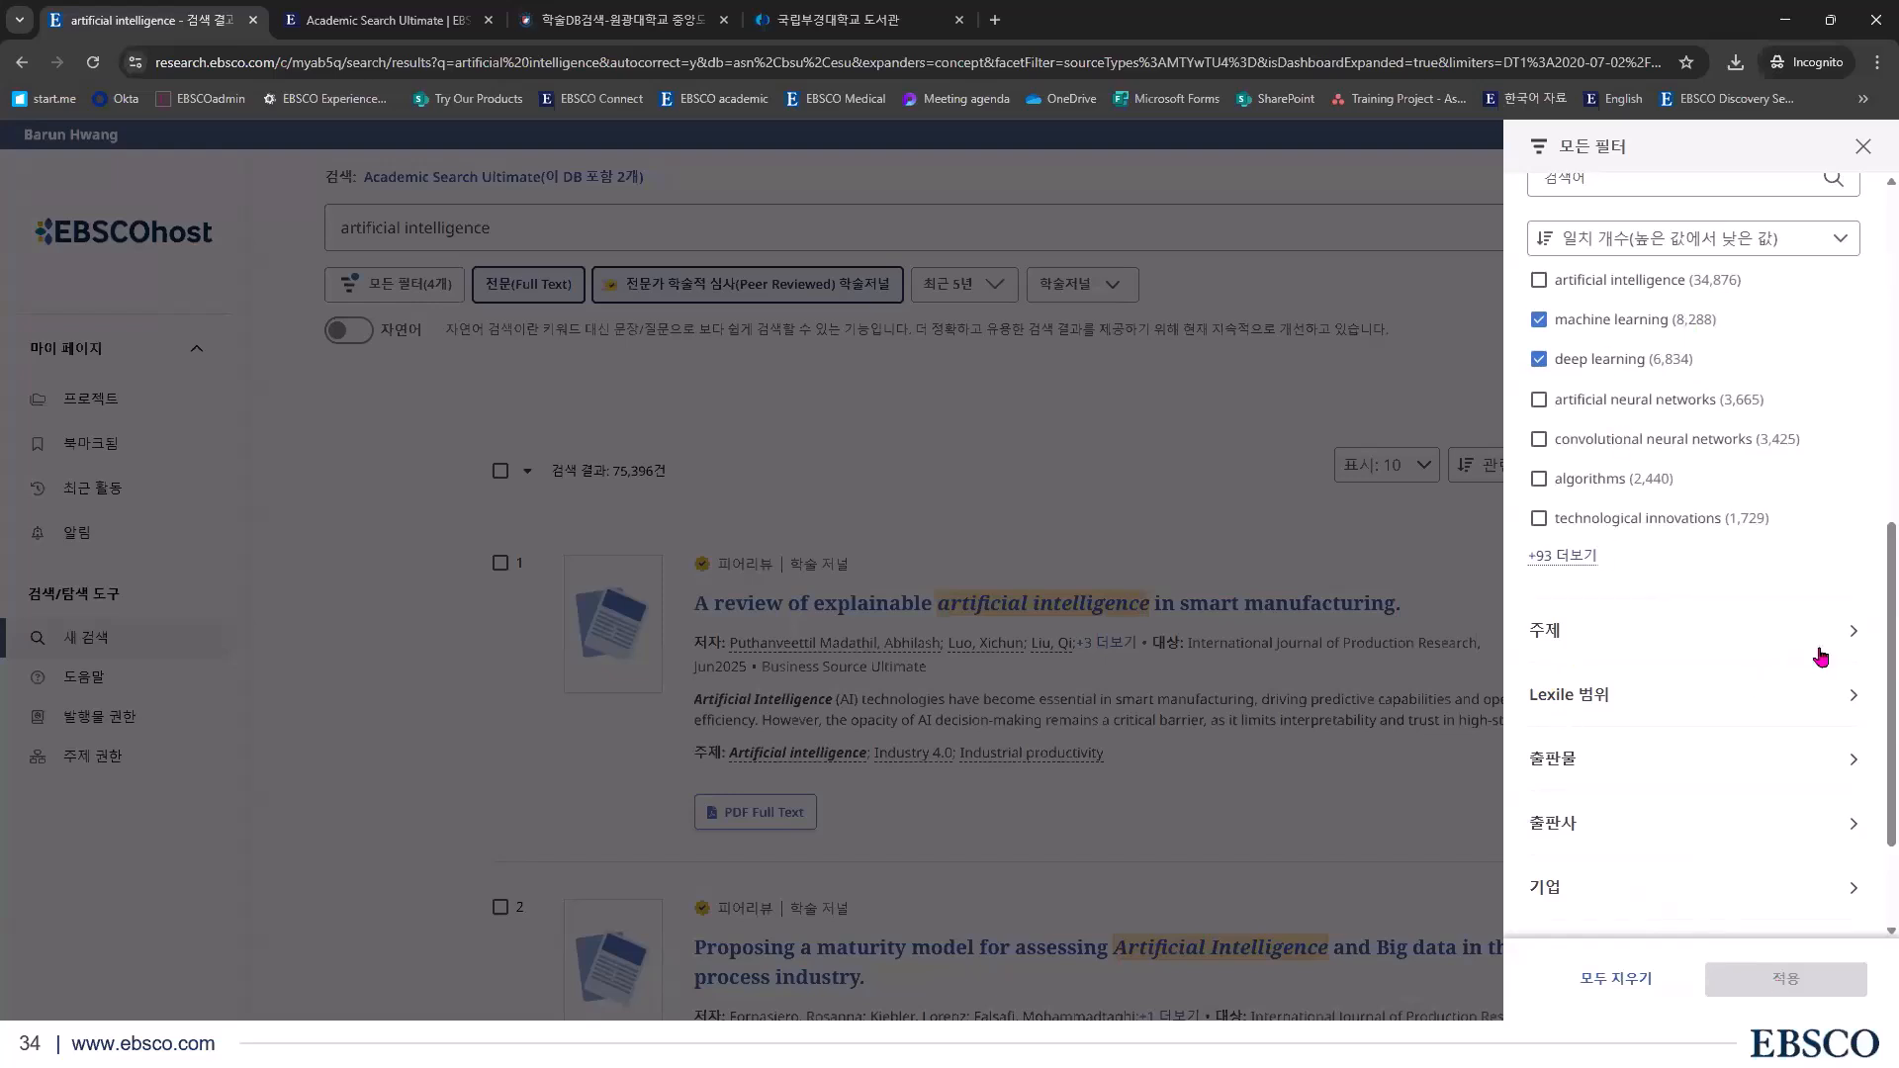
Expand the publication (출판물) and publisher (출판사) filters and examine their entries without selecting any
scroll(1821, 655, "down", 2)
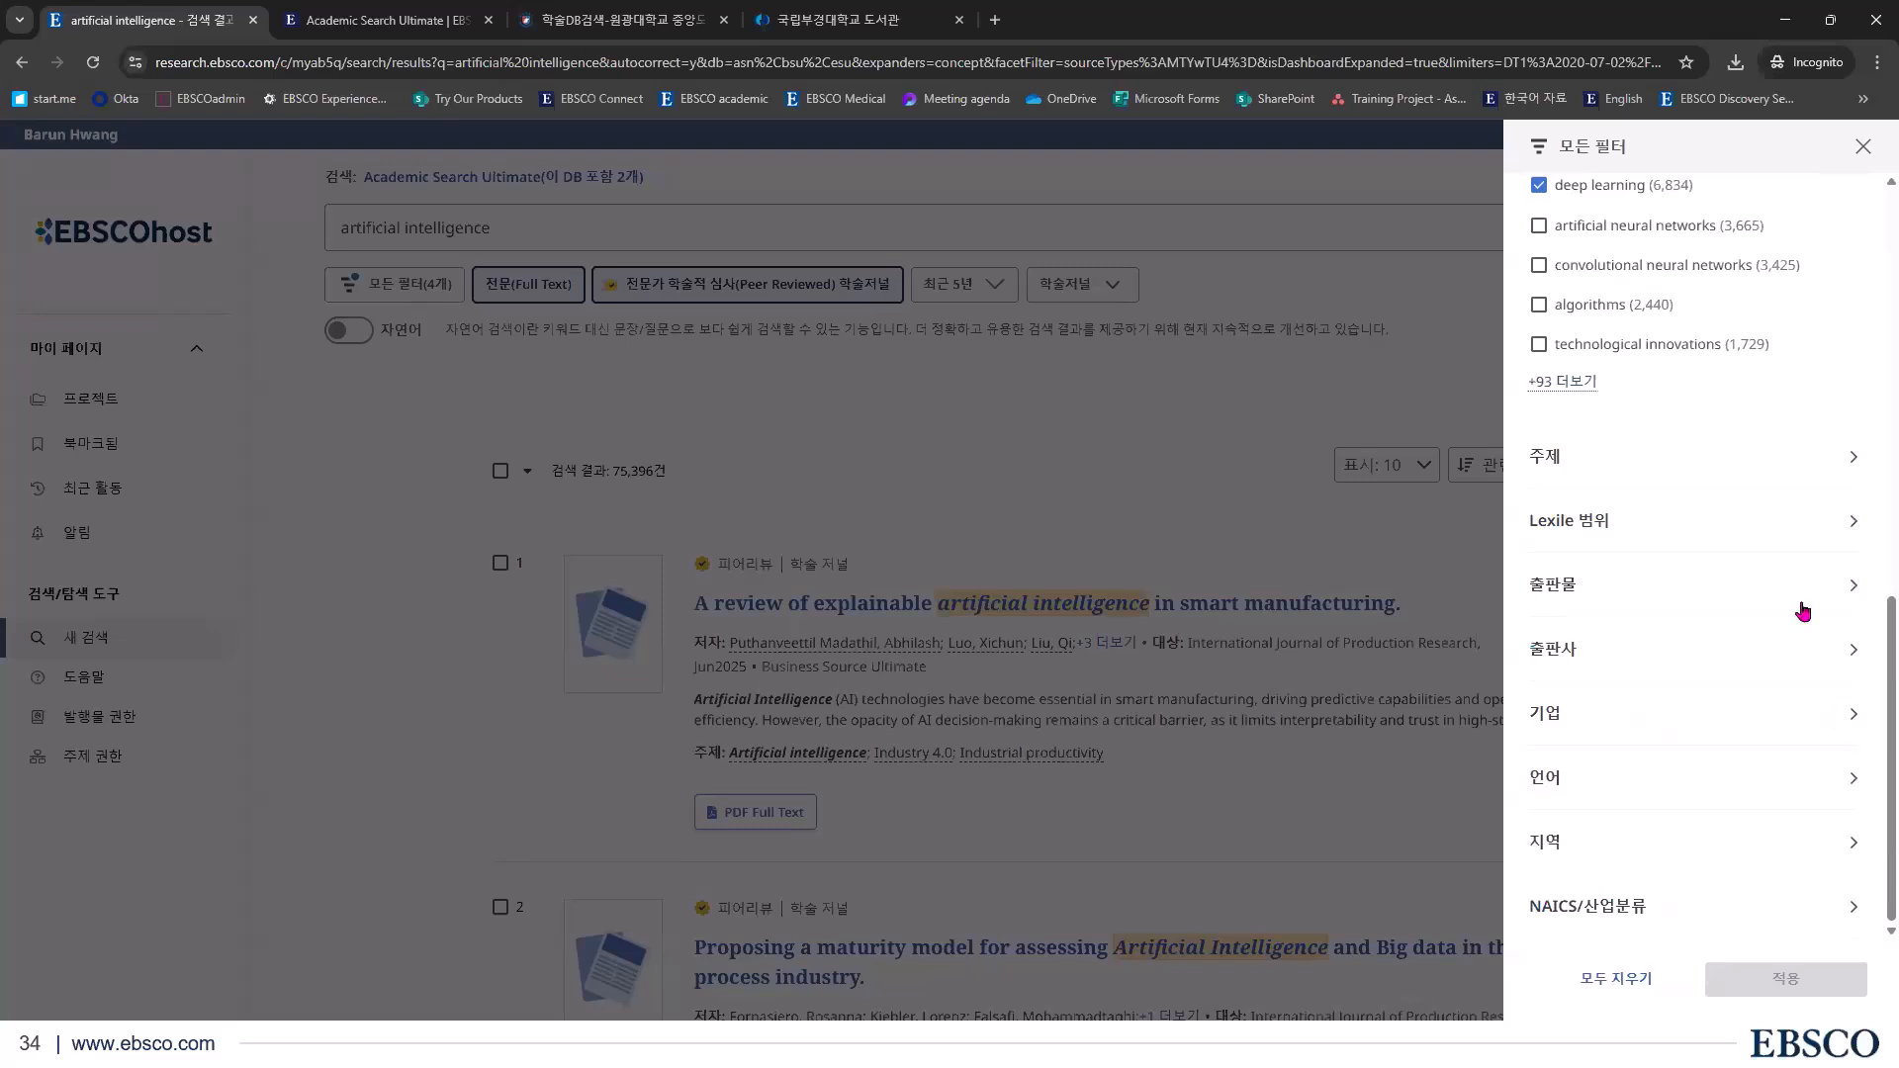
left_click(1645, 589)
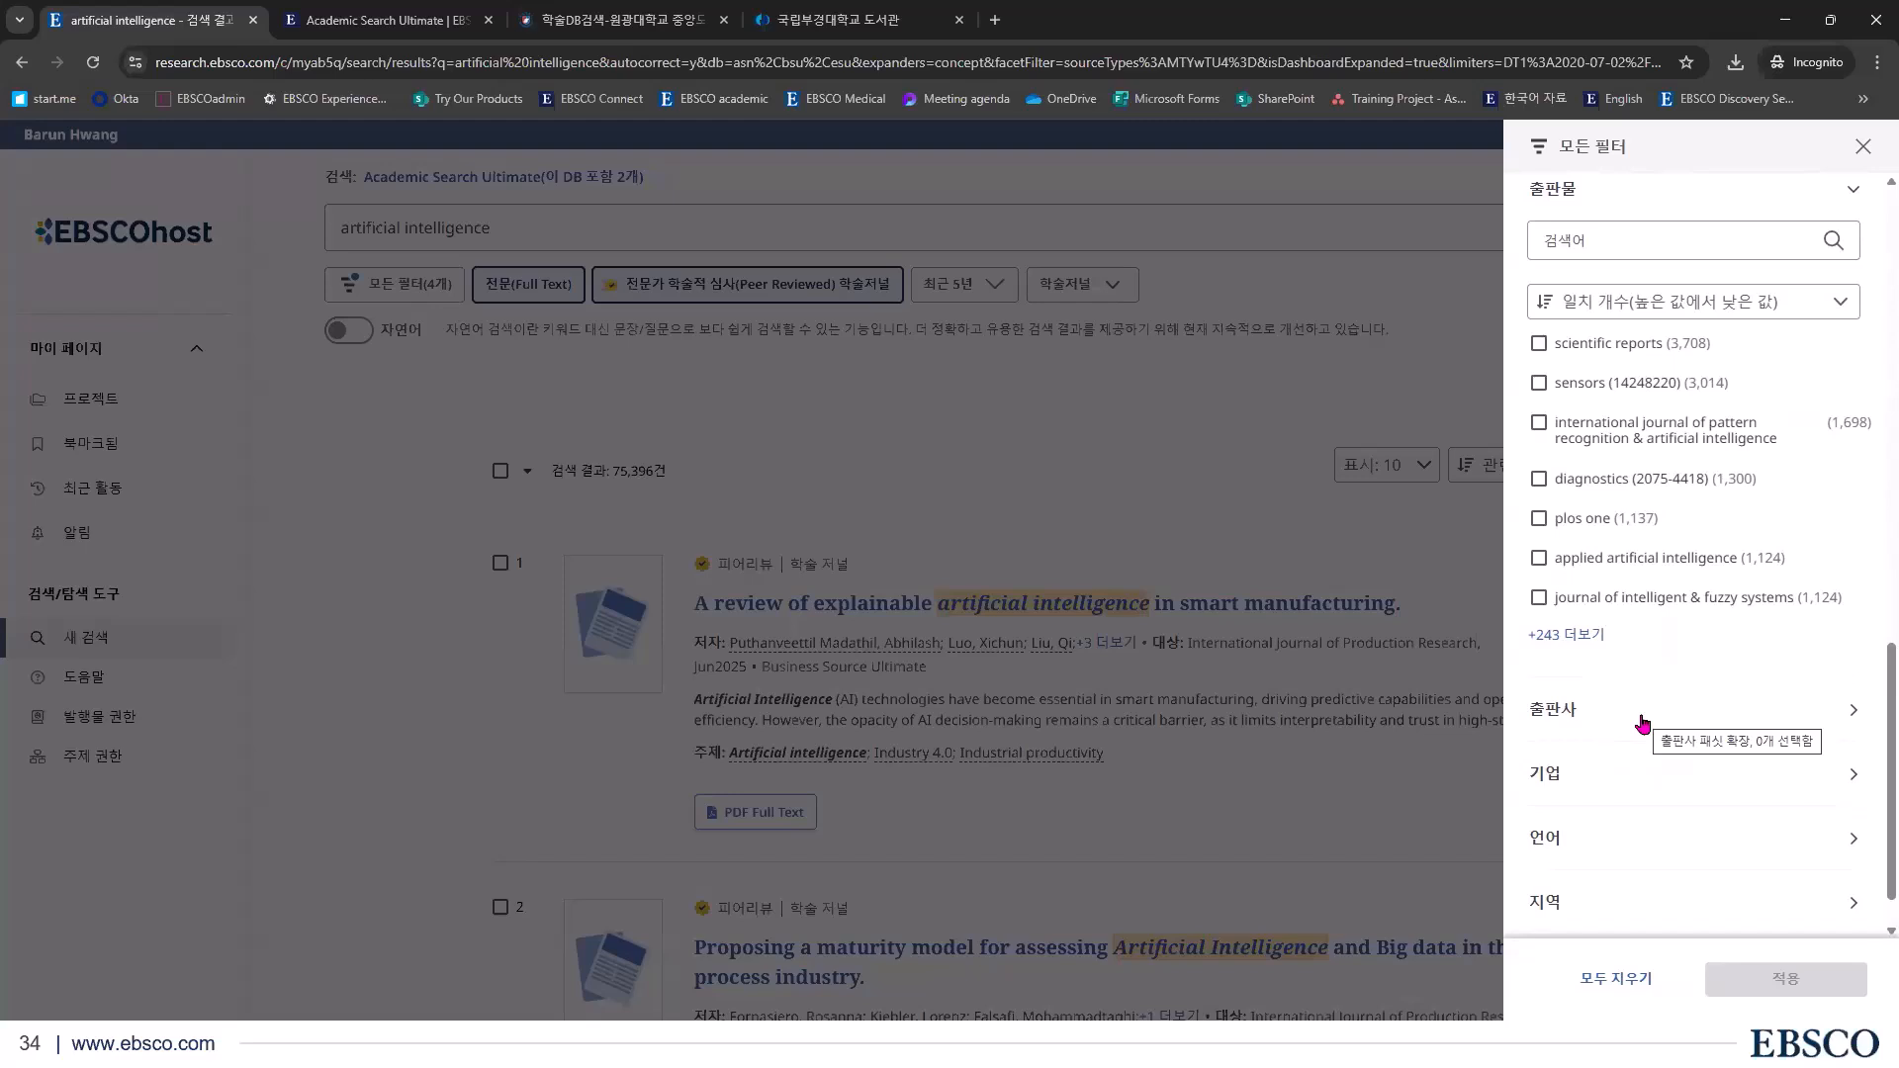
left_click(1643, 725)
scroll(1745, 716, "down", 3)
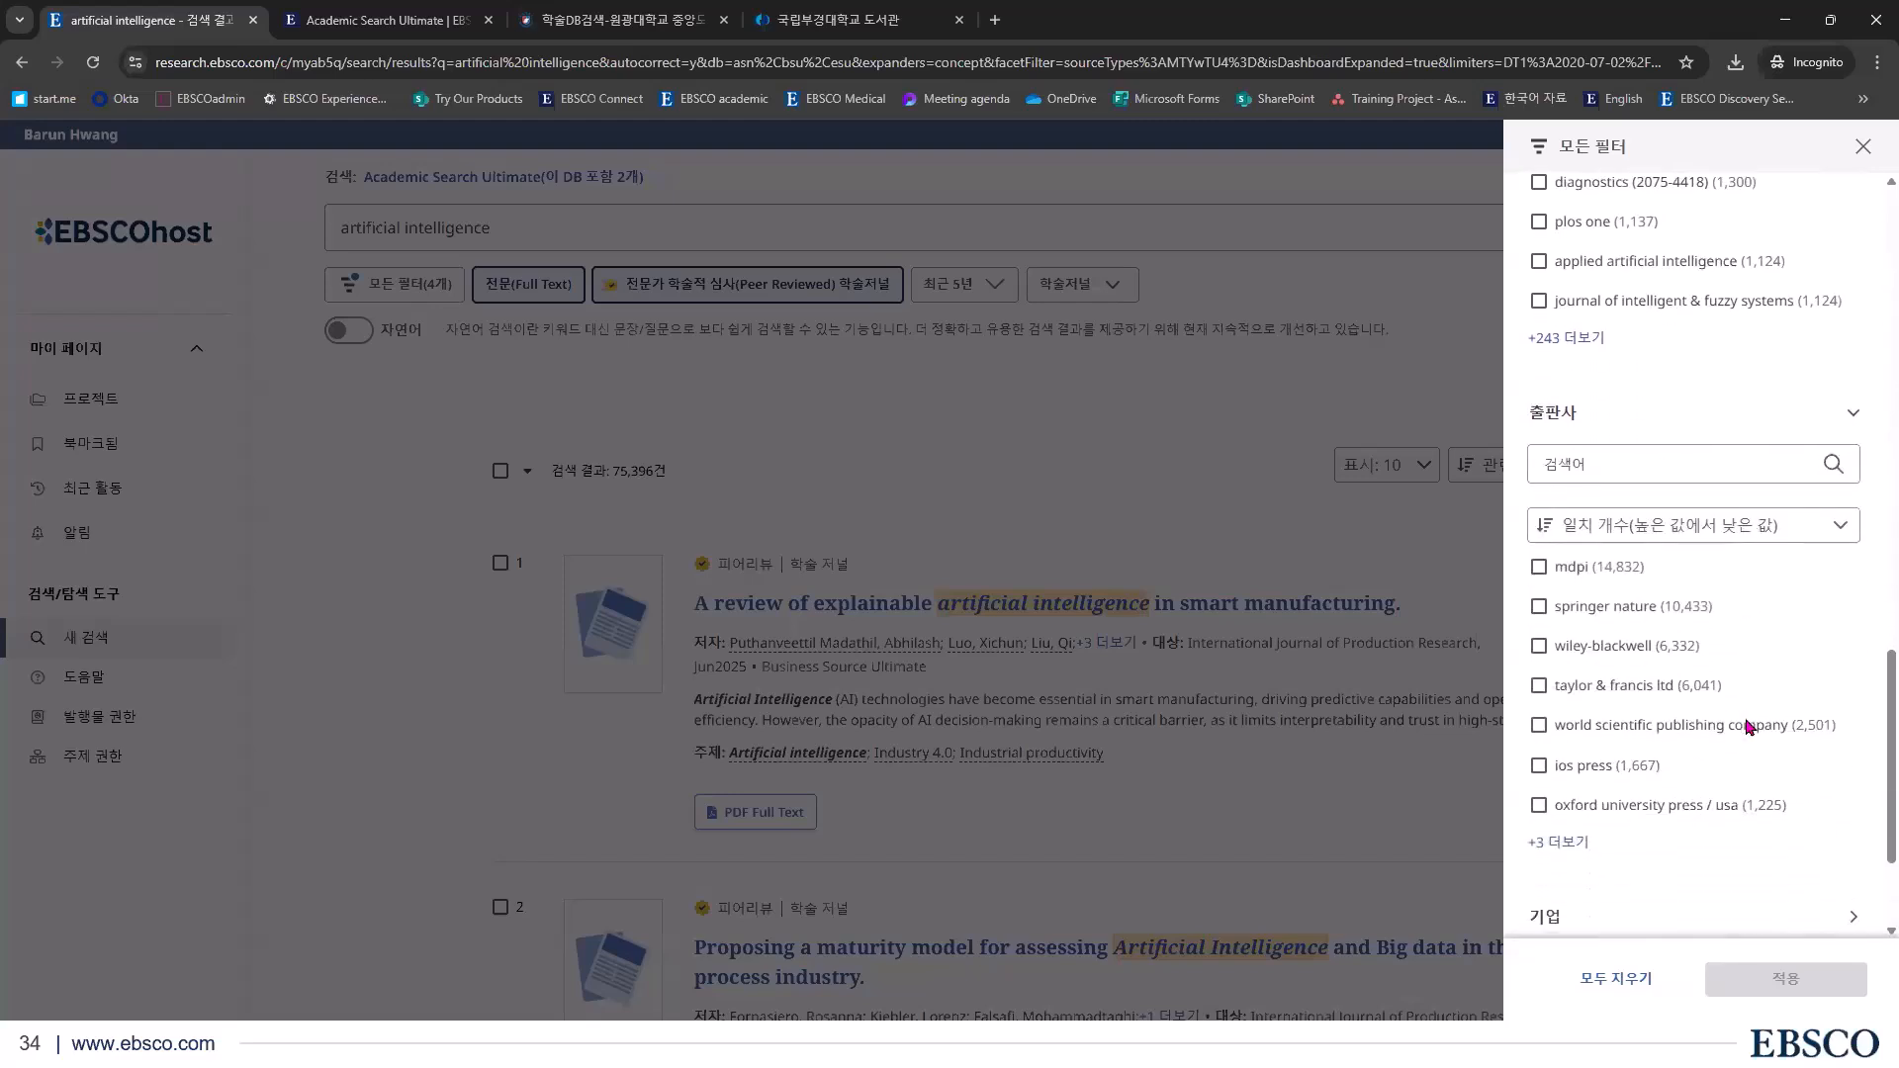
scroll(1627, 704, "up", 4)
scroll(1590, 671, "up", 1)
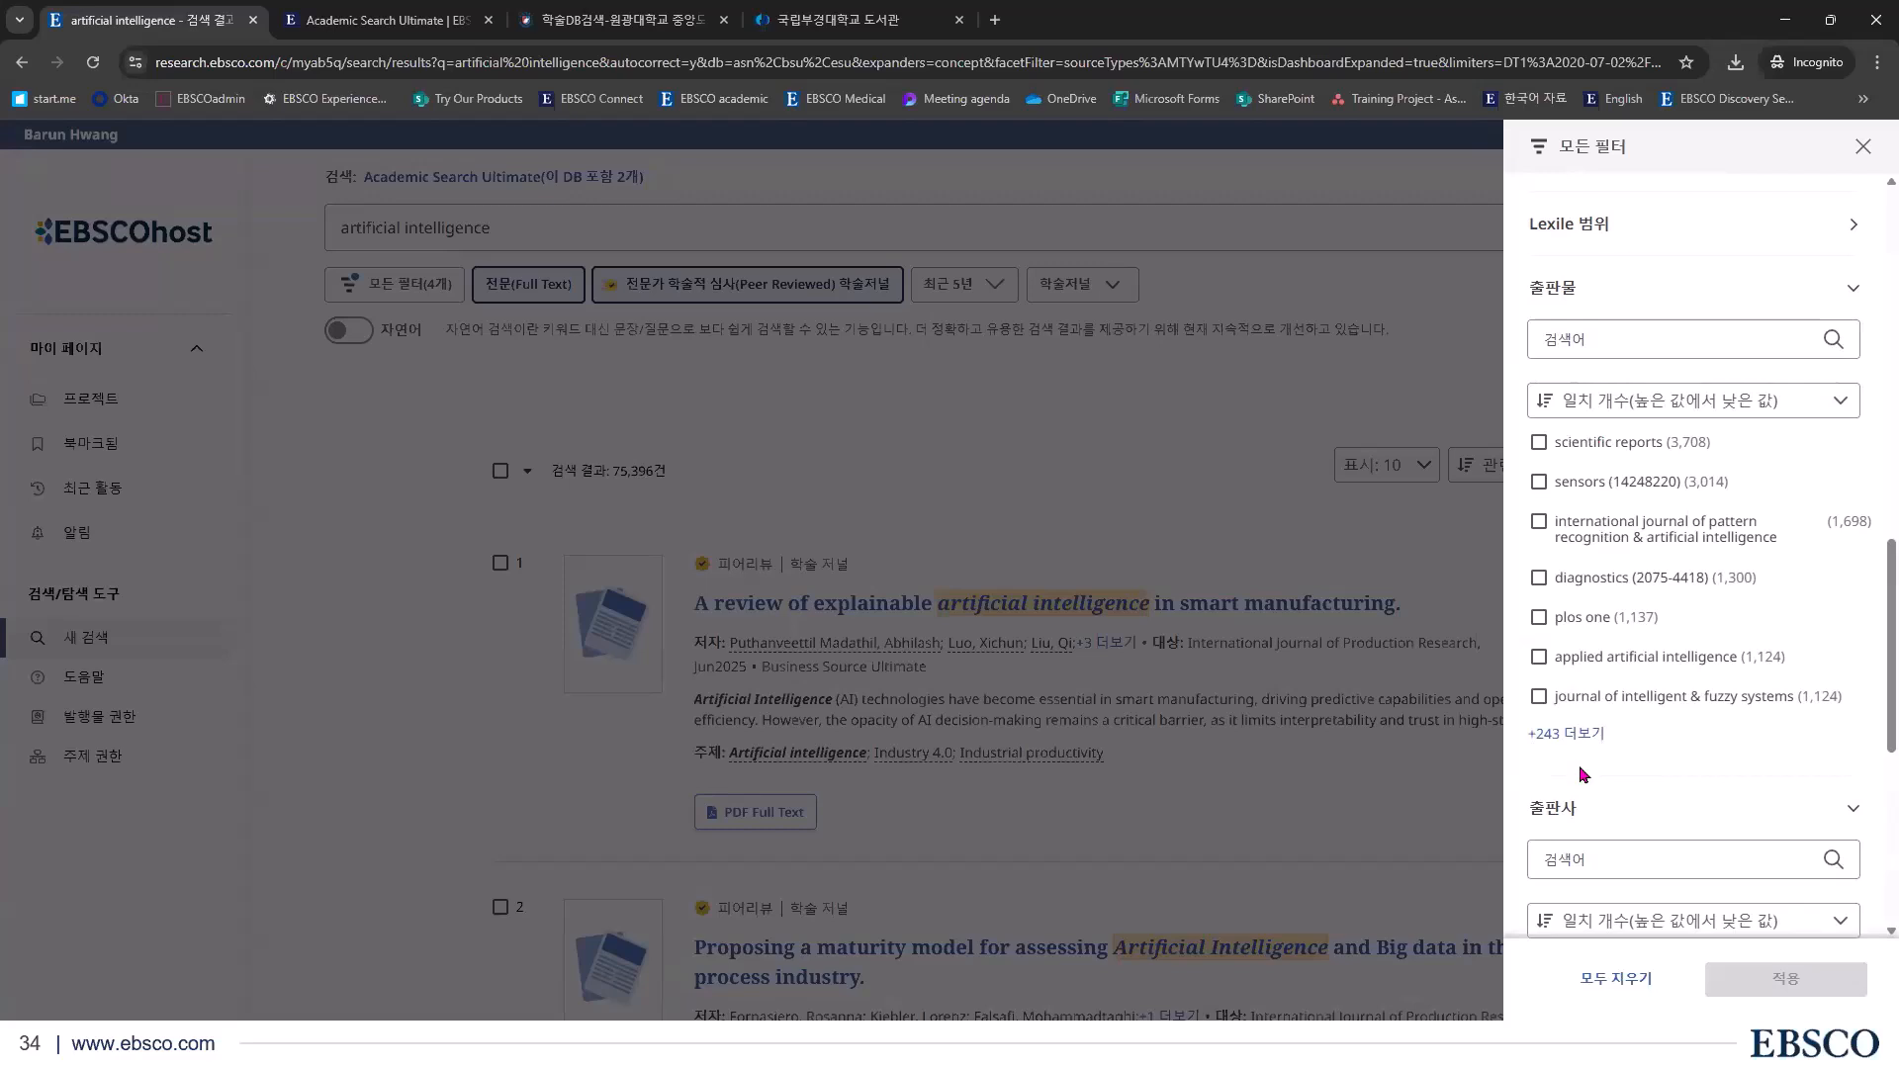
left_click(1637, 336)
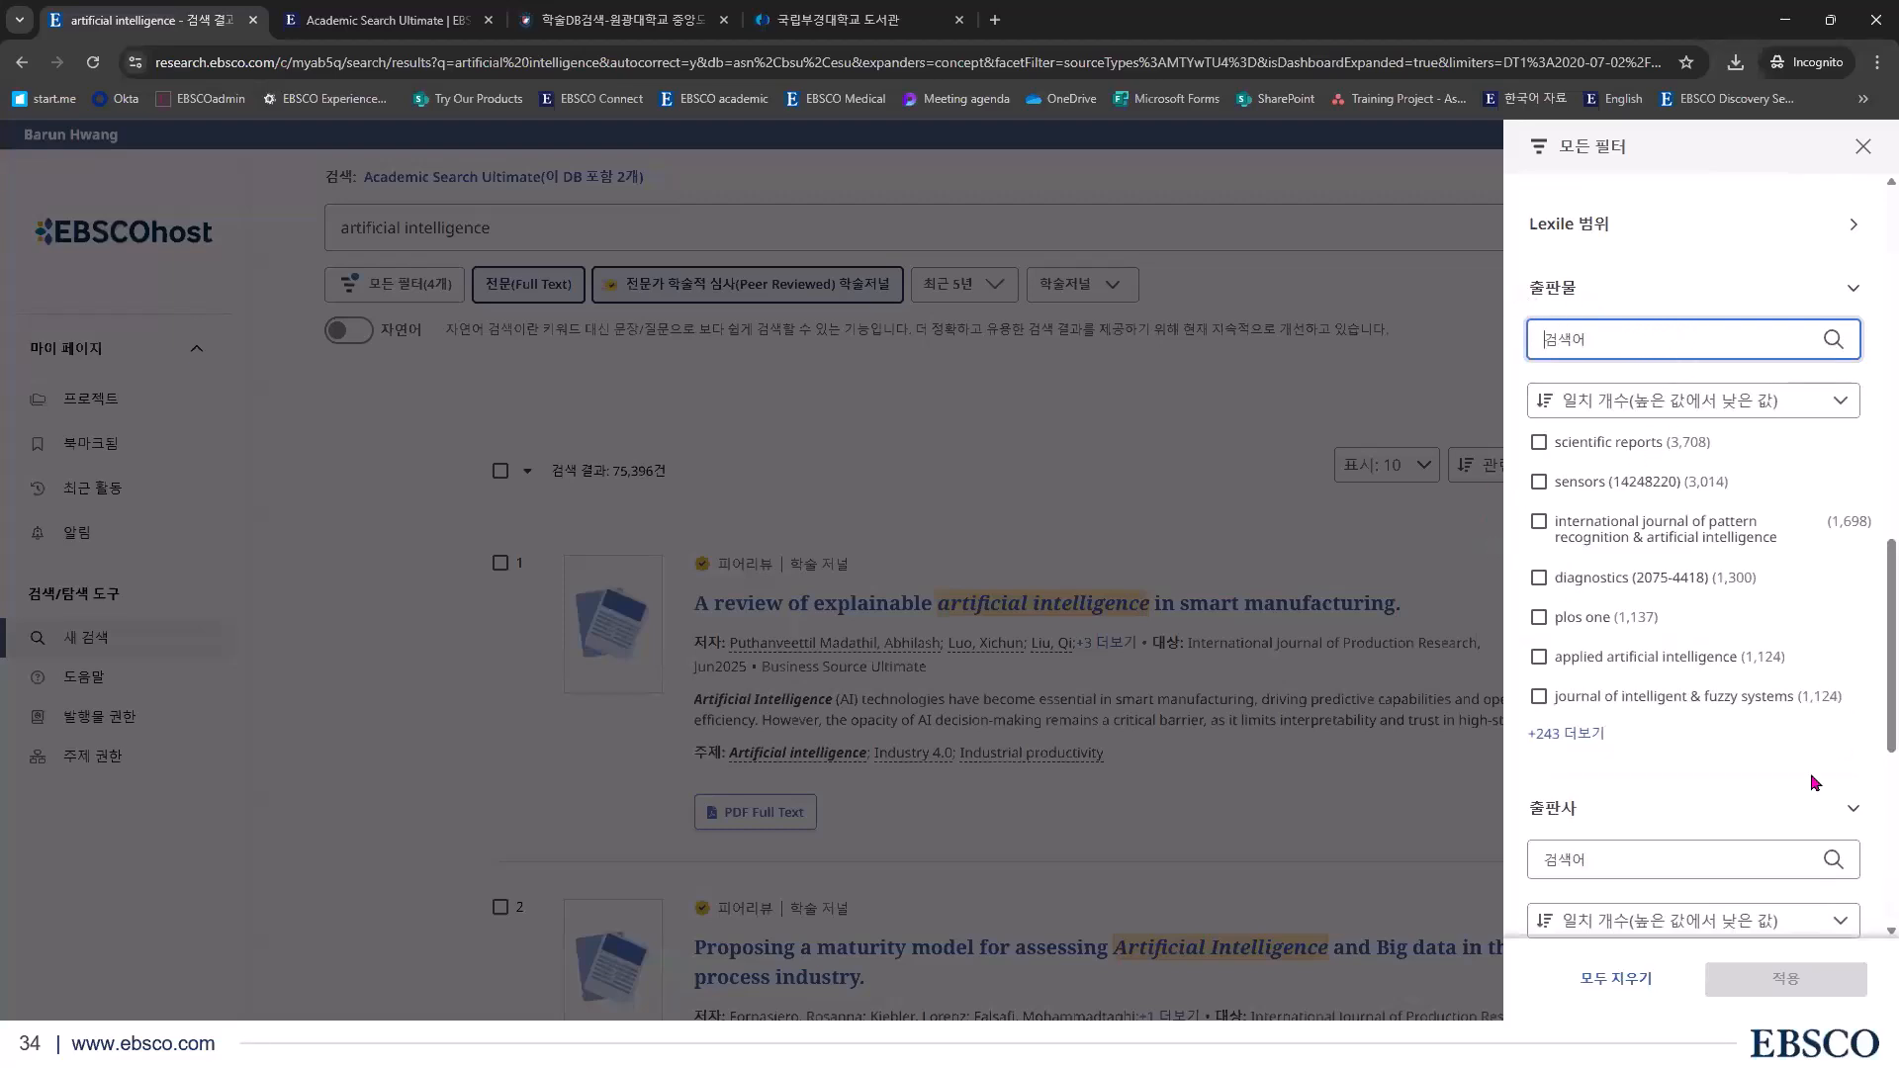
scroll(1835, 767, "down", 2)
scroll(1840, 782, "down", 5)
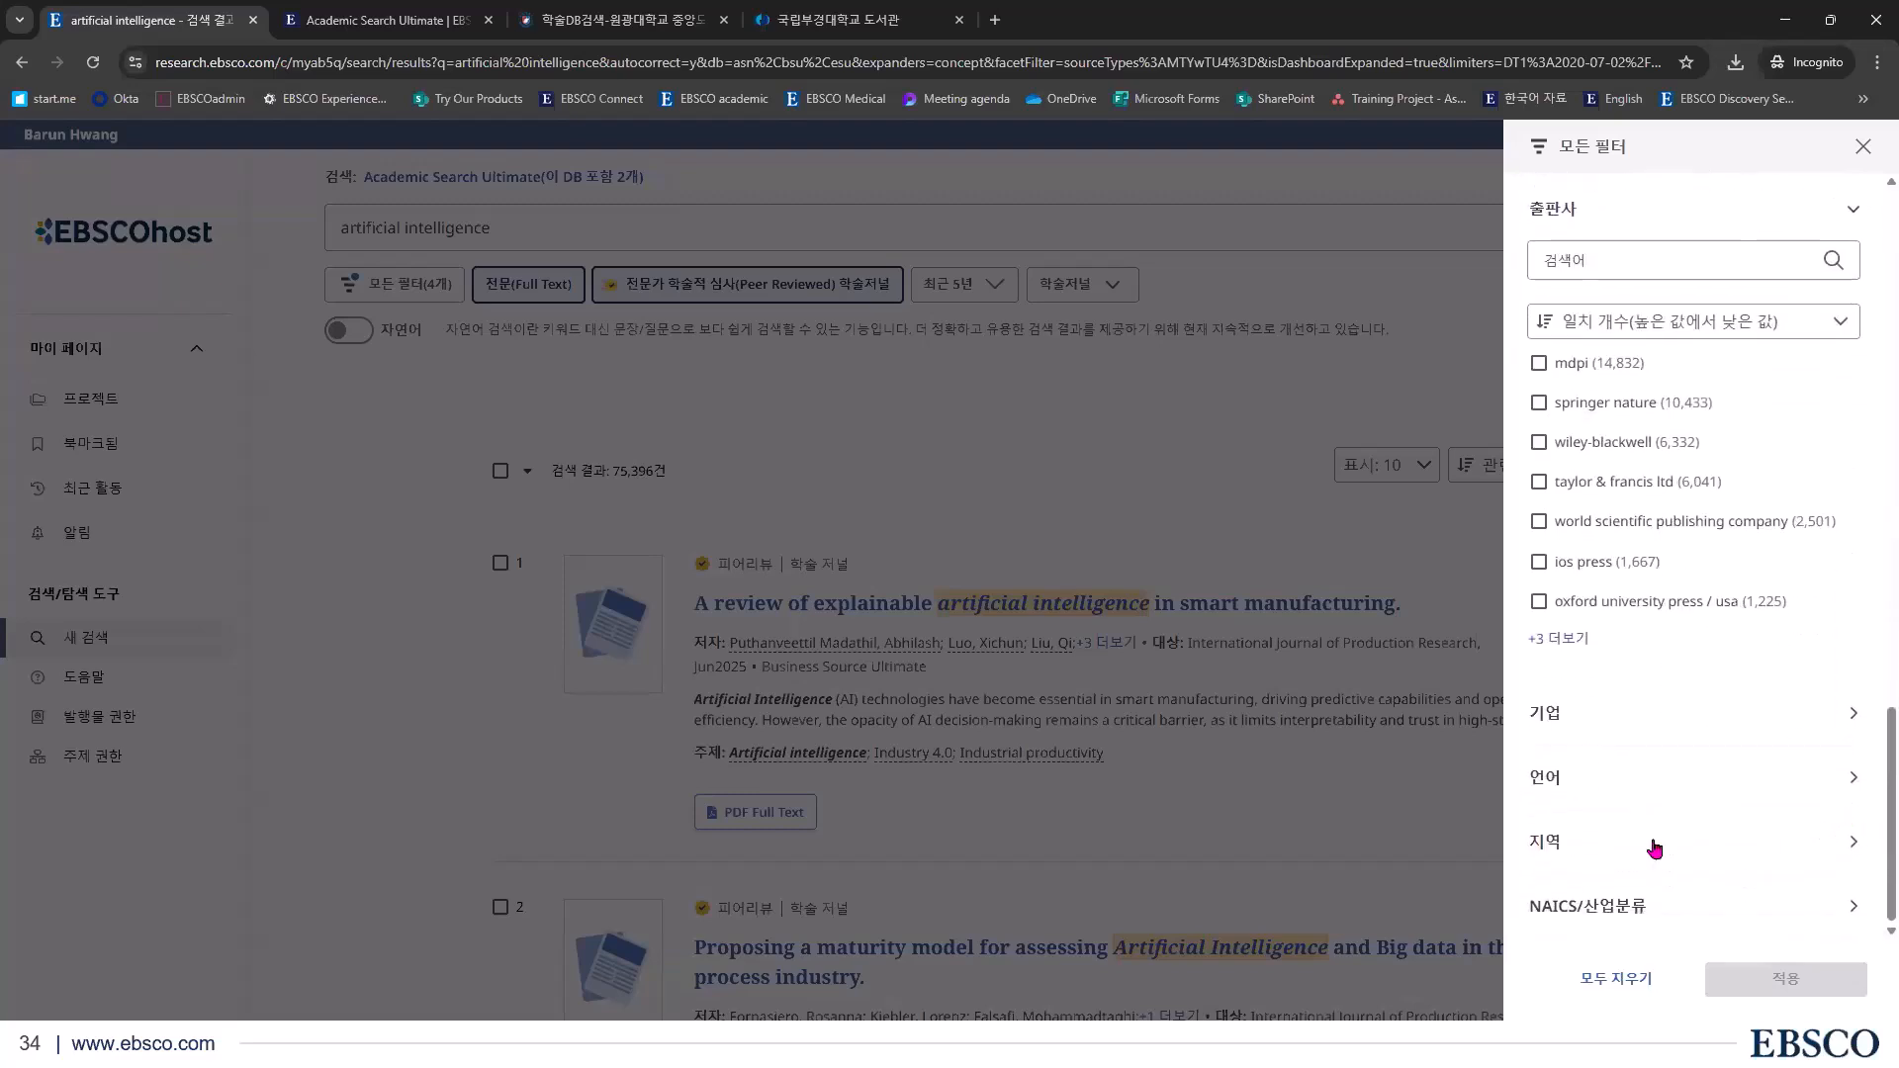
Expand the language (언어) and region (지역) filters to review their options, and close the all-filters panel without applying changes
left_click(1576, 782)
scroll(1606, 768, "down", 4)
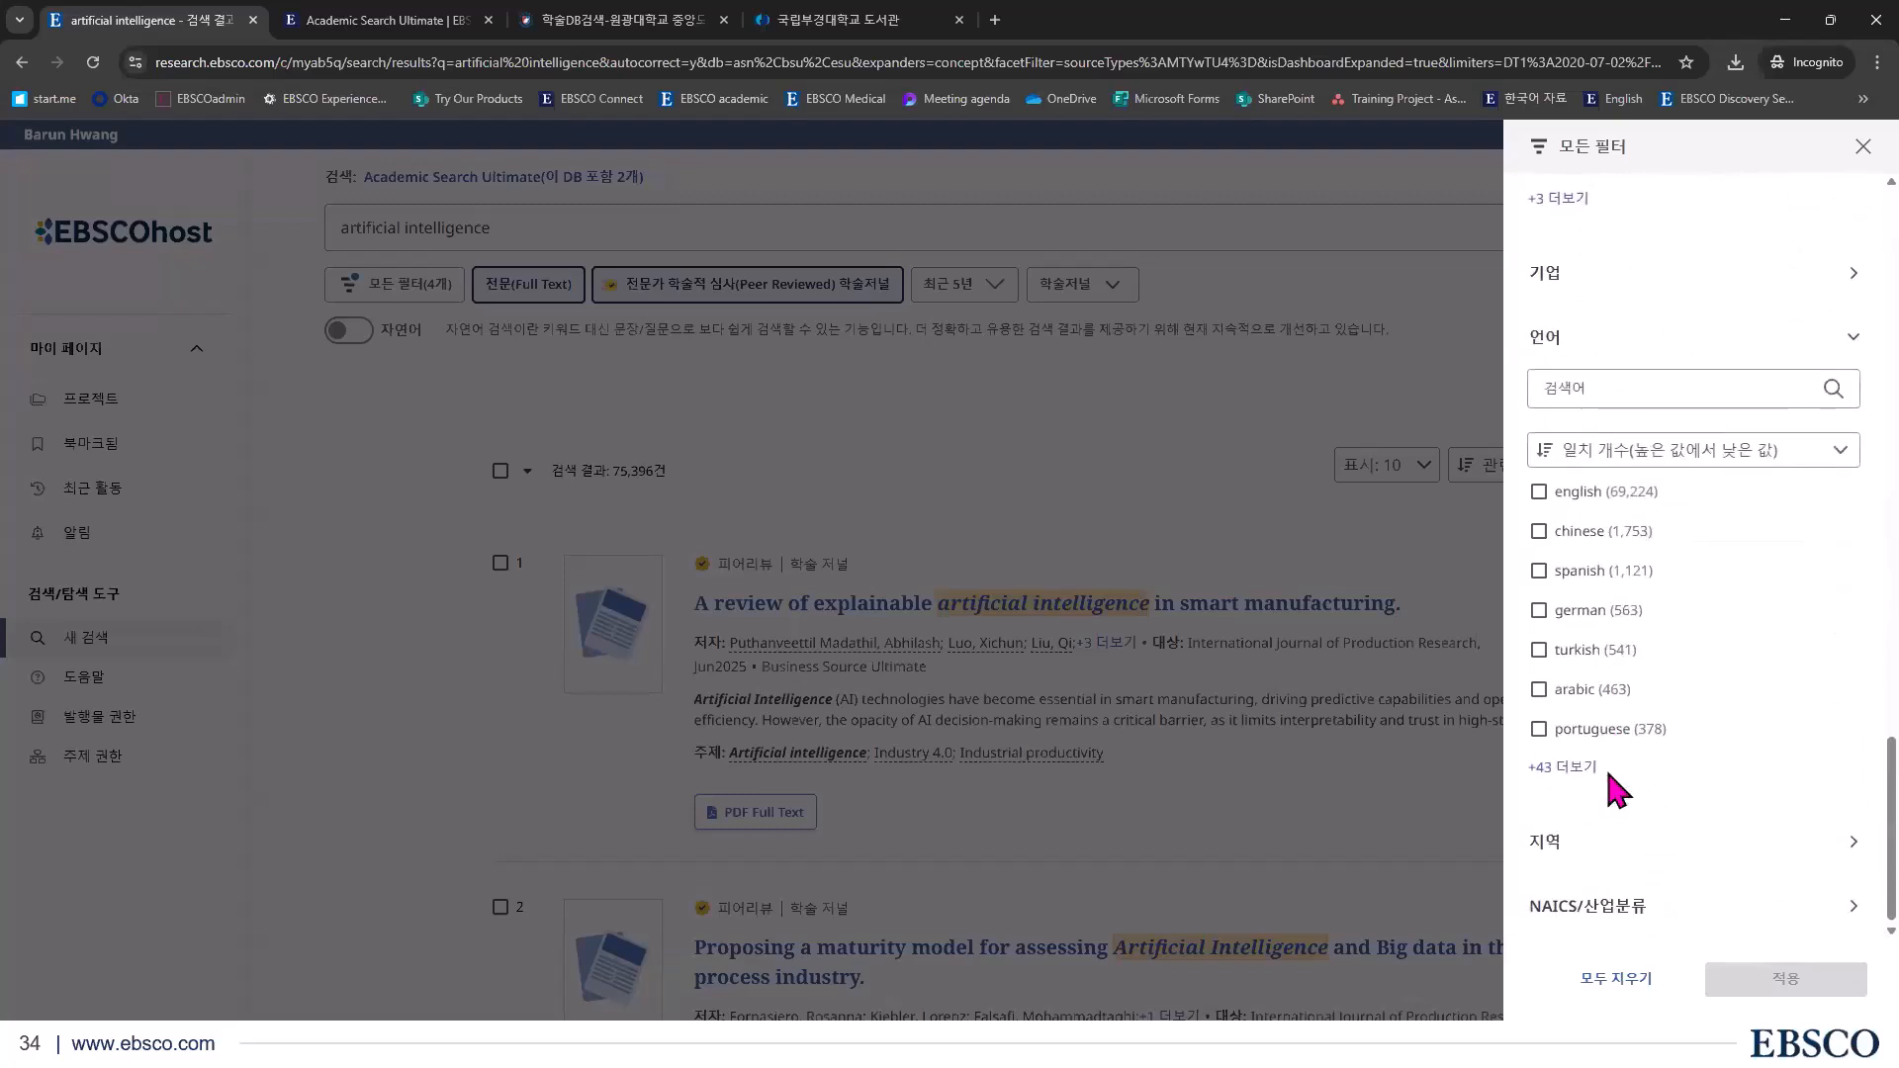
left_click(1600, 873)
scroll(1667, 687, "down", 2)
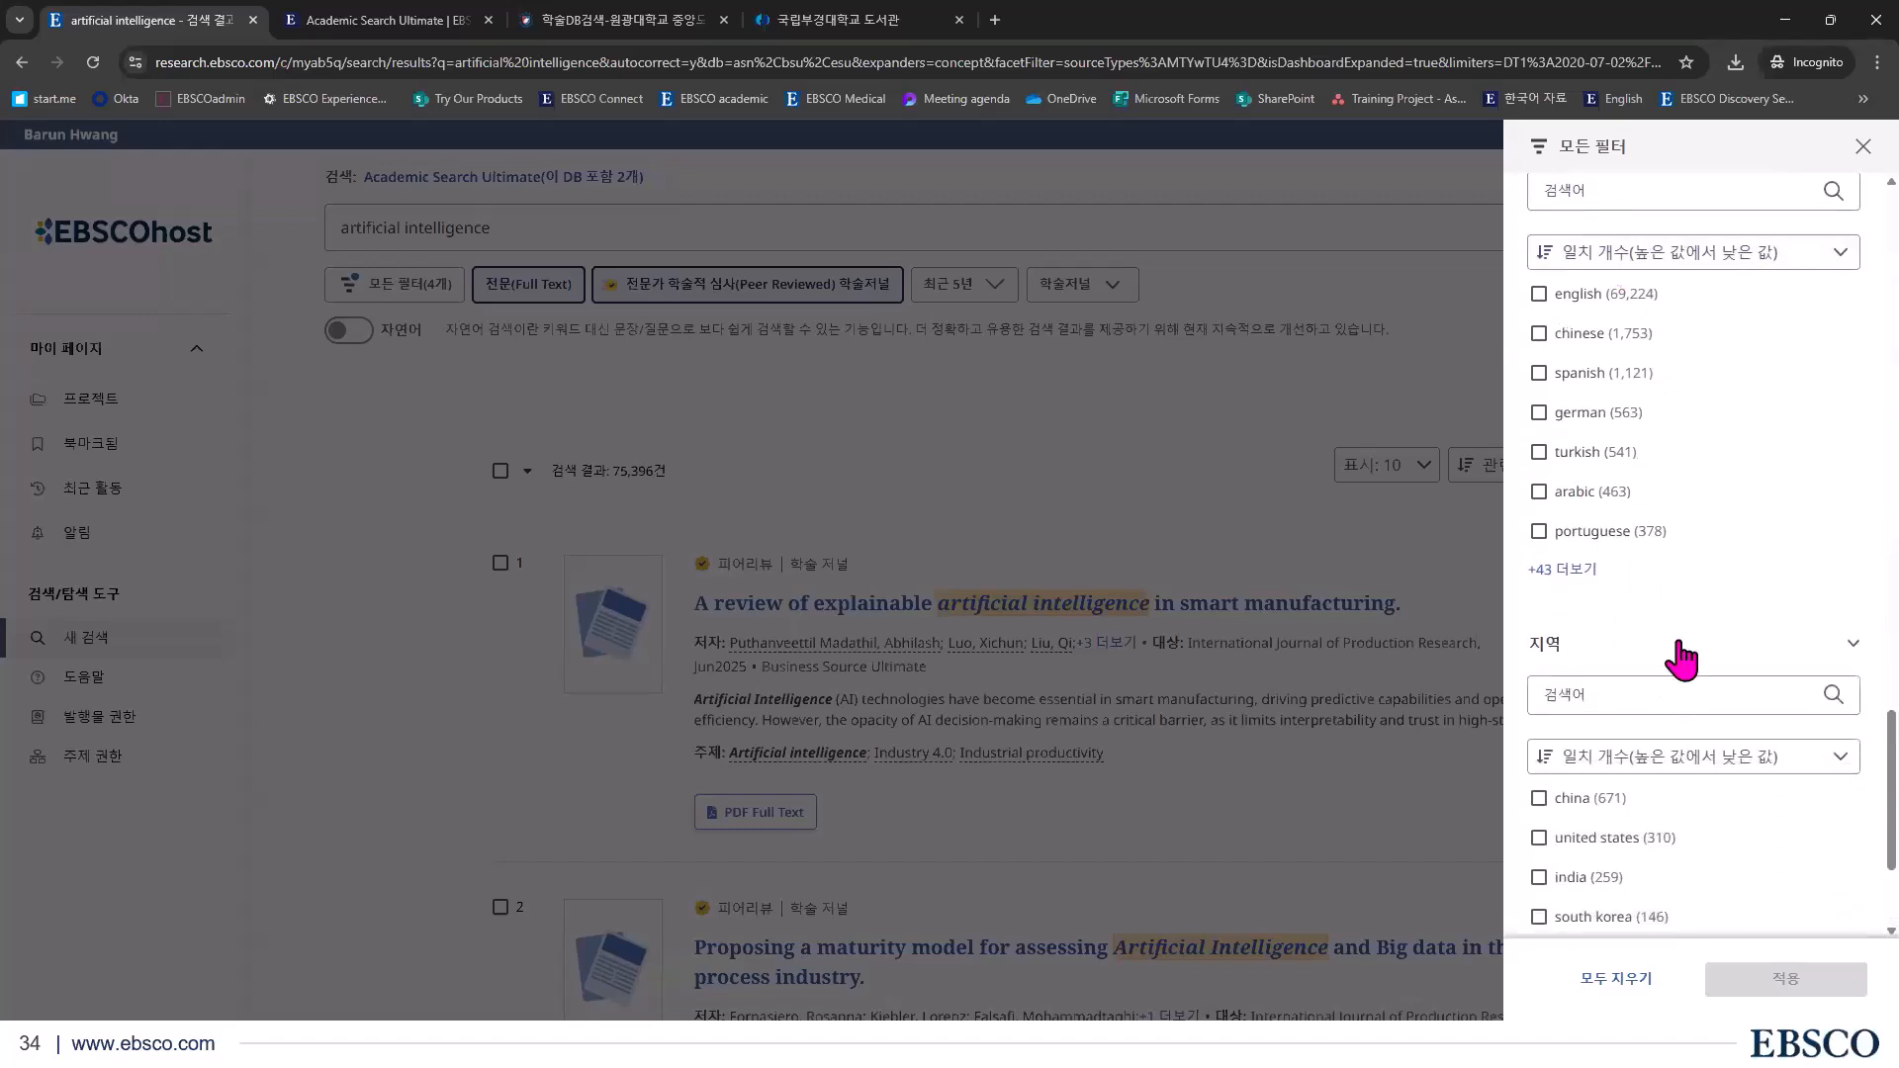
scroll(1679, 692, "down", 2)
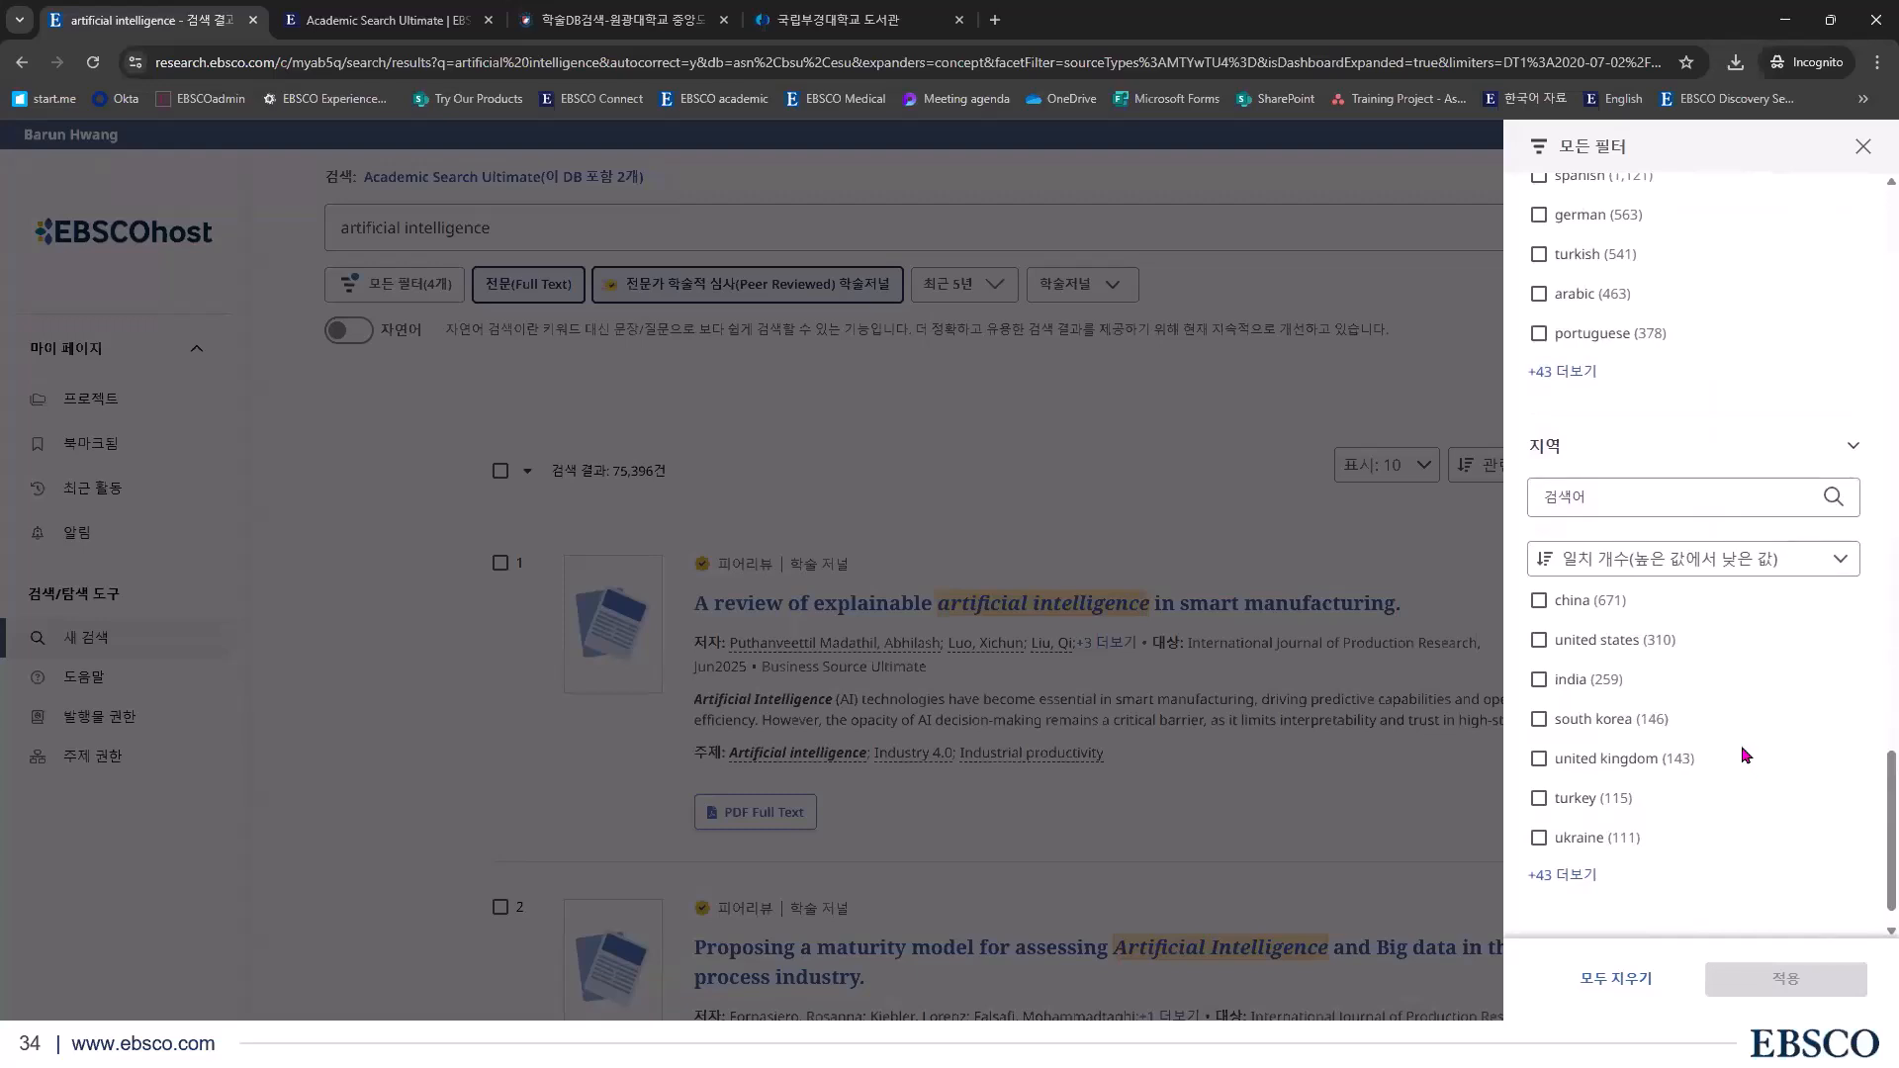
scroll(1828, 704, "up", 10)
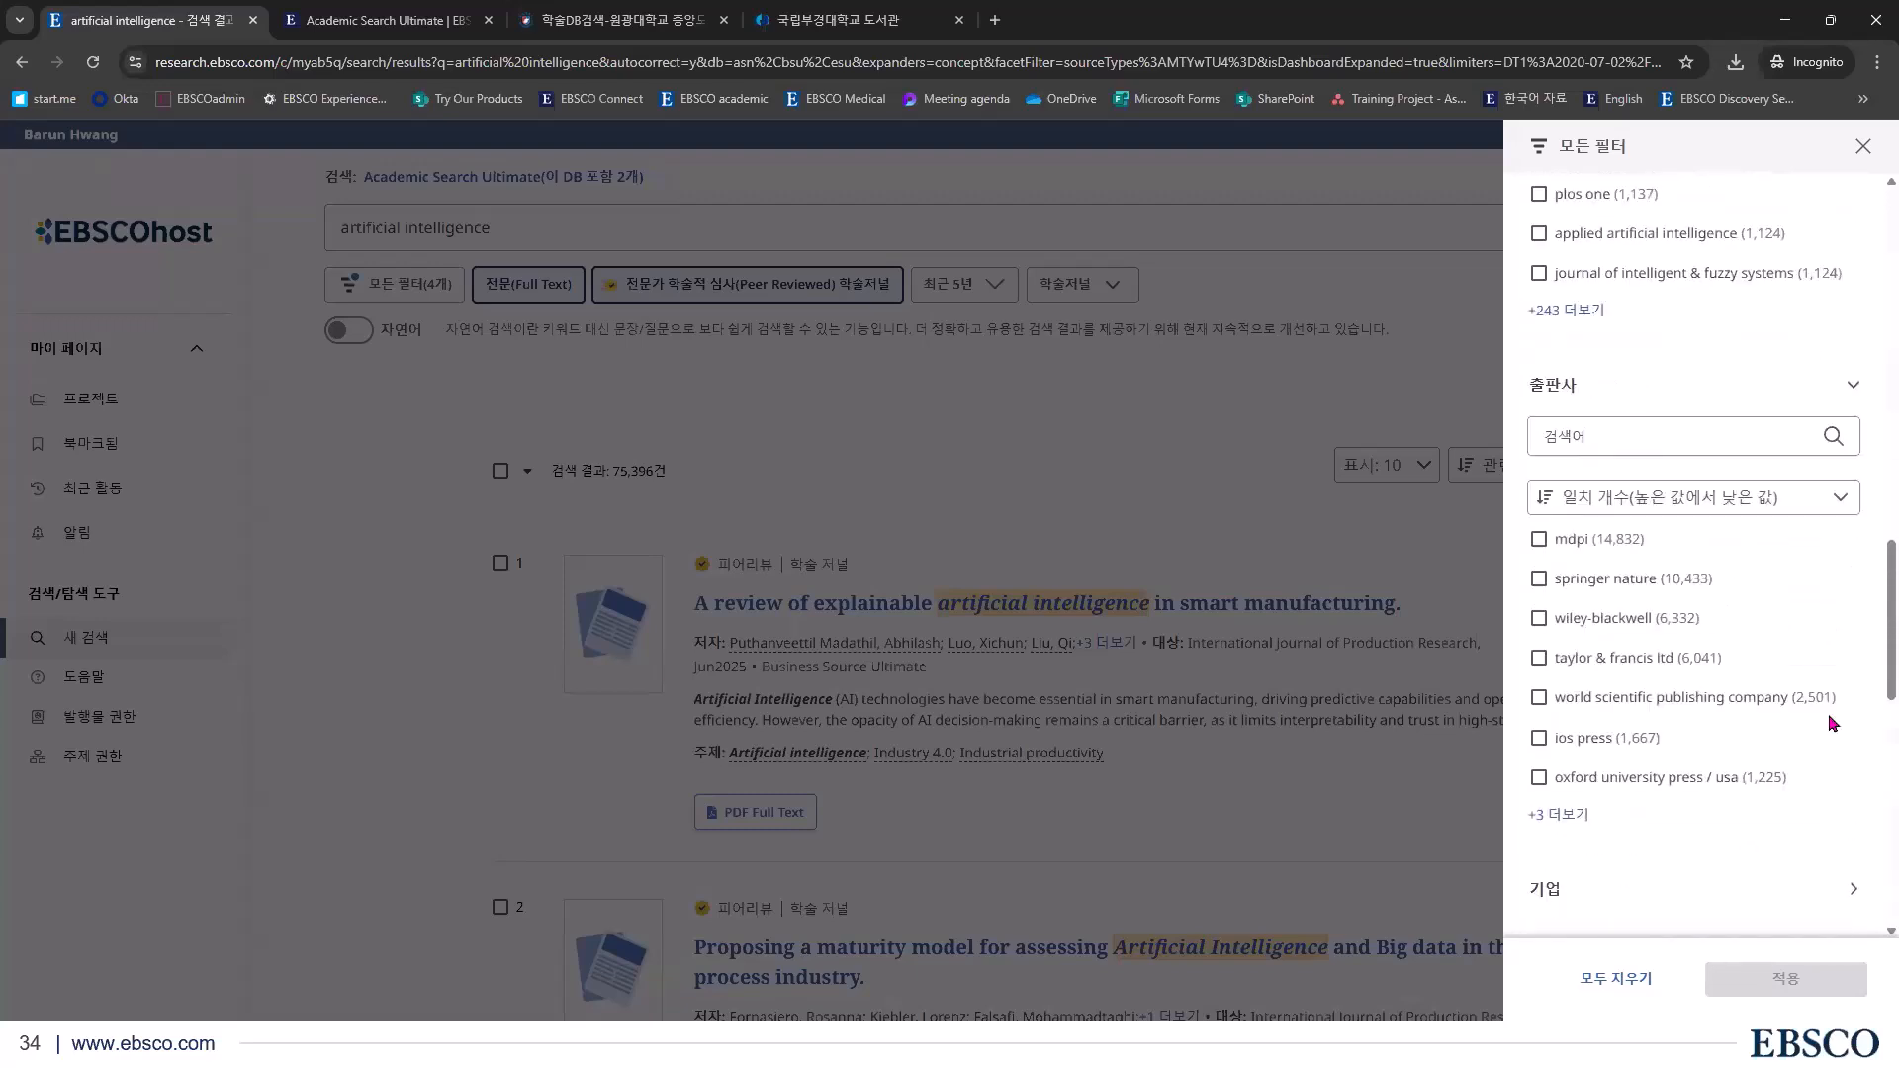
scroll(1827, 715, "up", 5)
left_click(1863, 147)
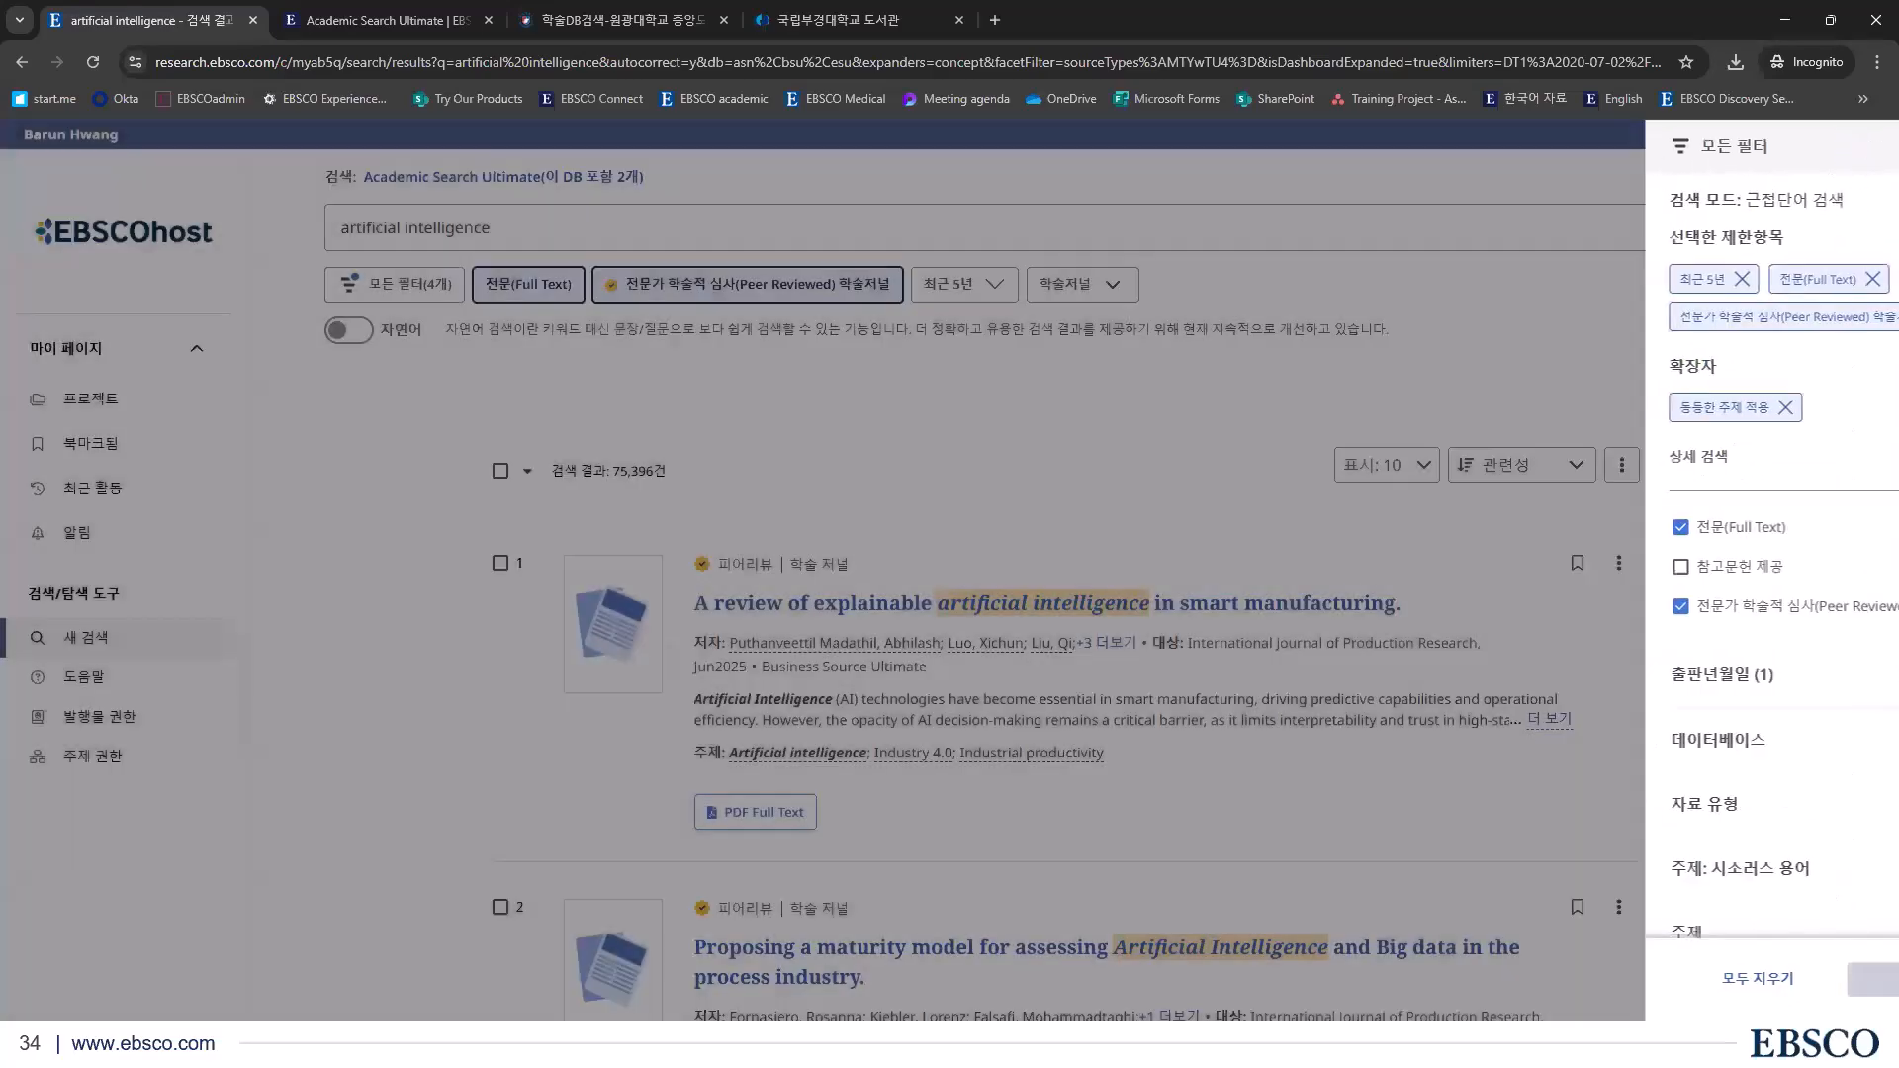
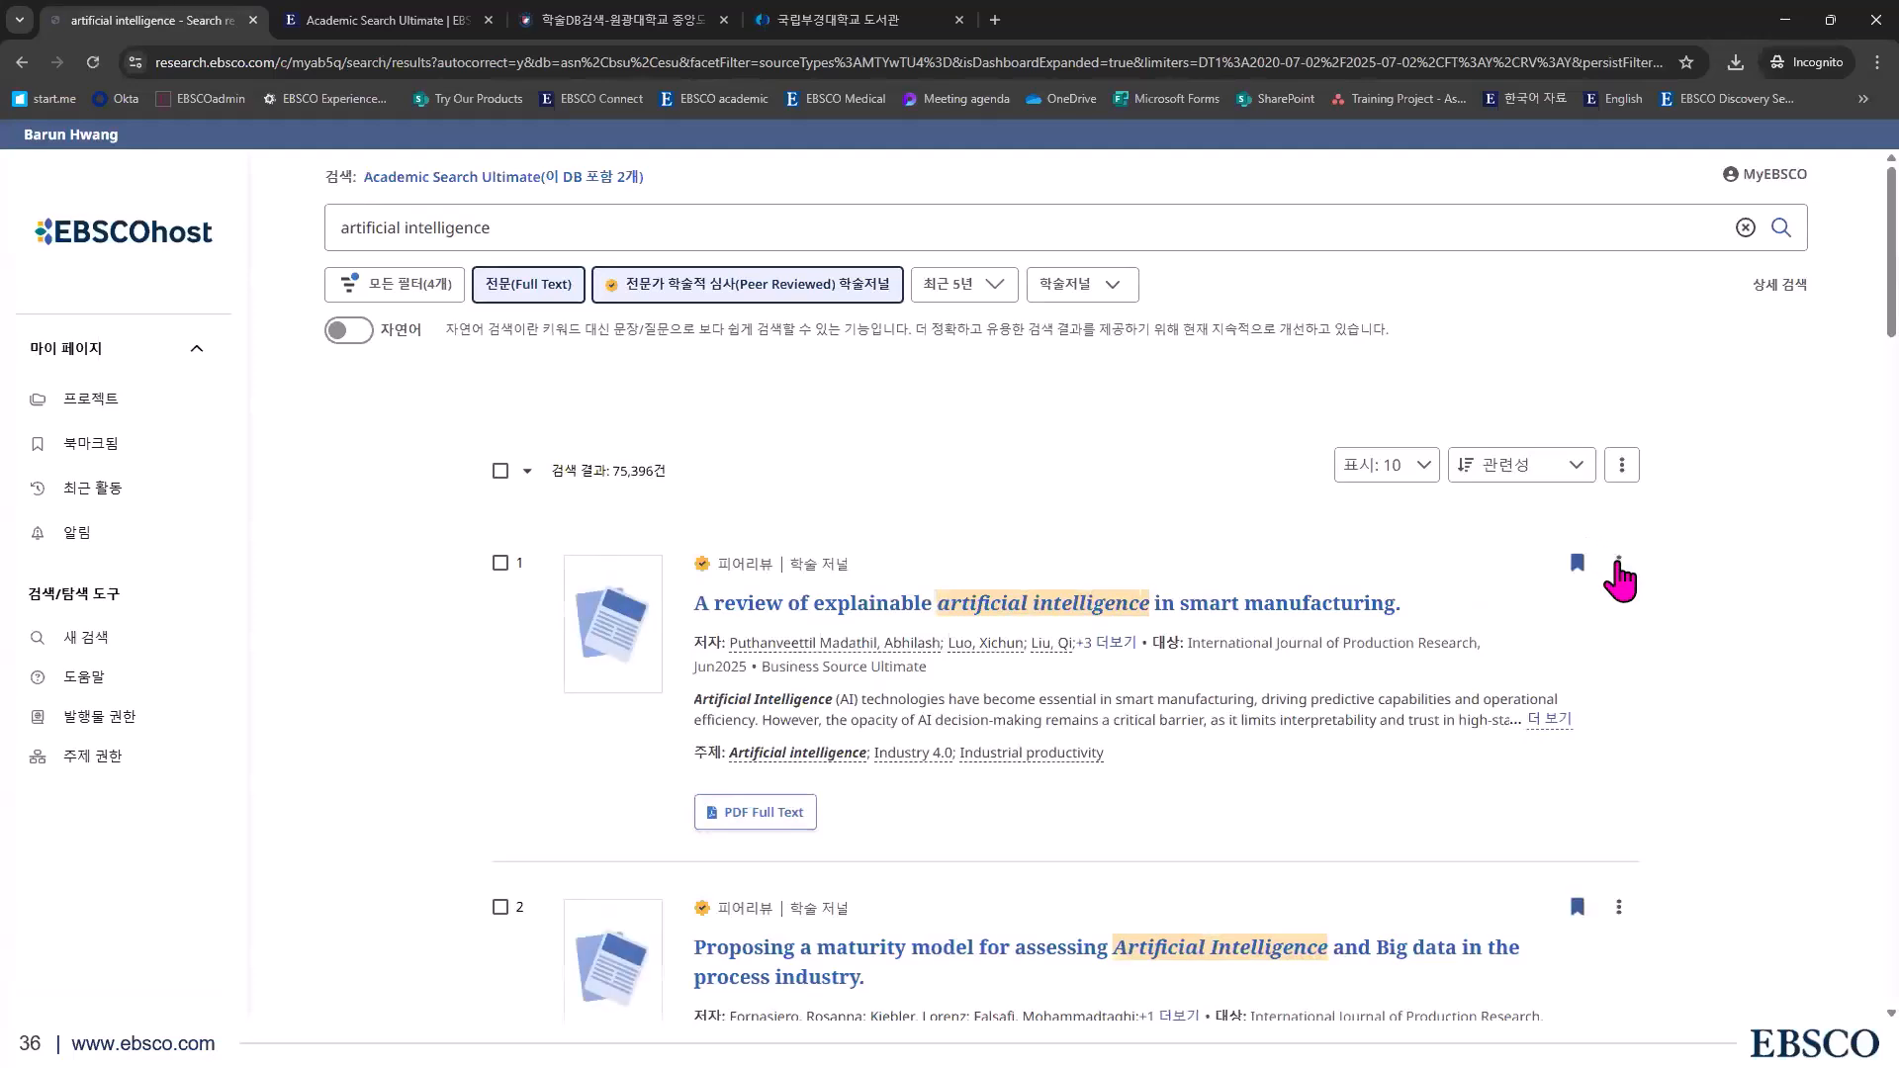
Open the citation (인용) dialog for the first result, "A review of explainable artificial intelligence in smart manufacturing."
left_click(1618, 563)
scroll(1657, 606, "down", 1)
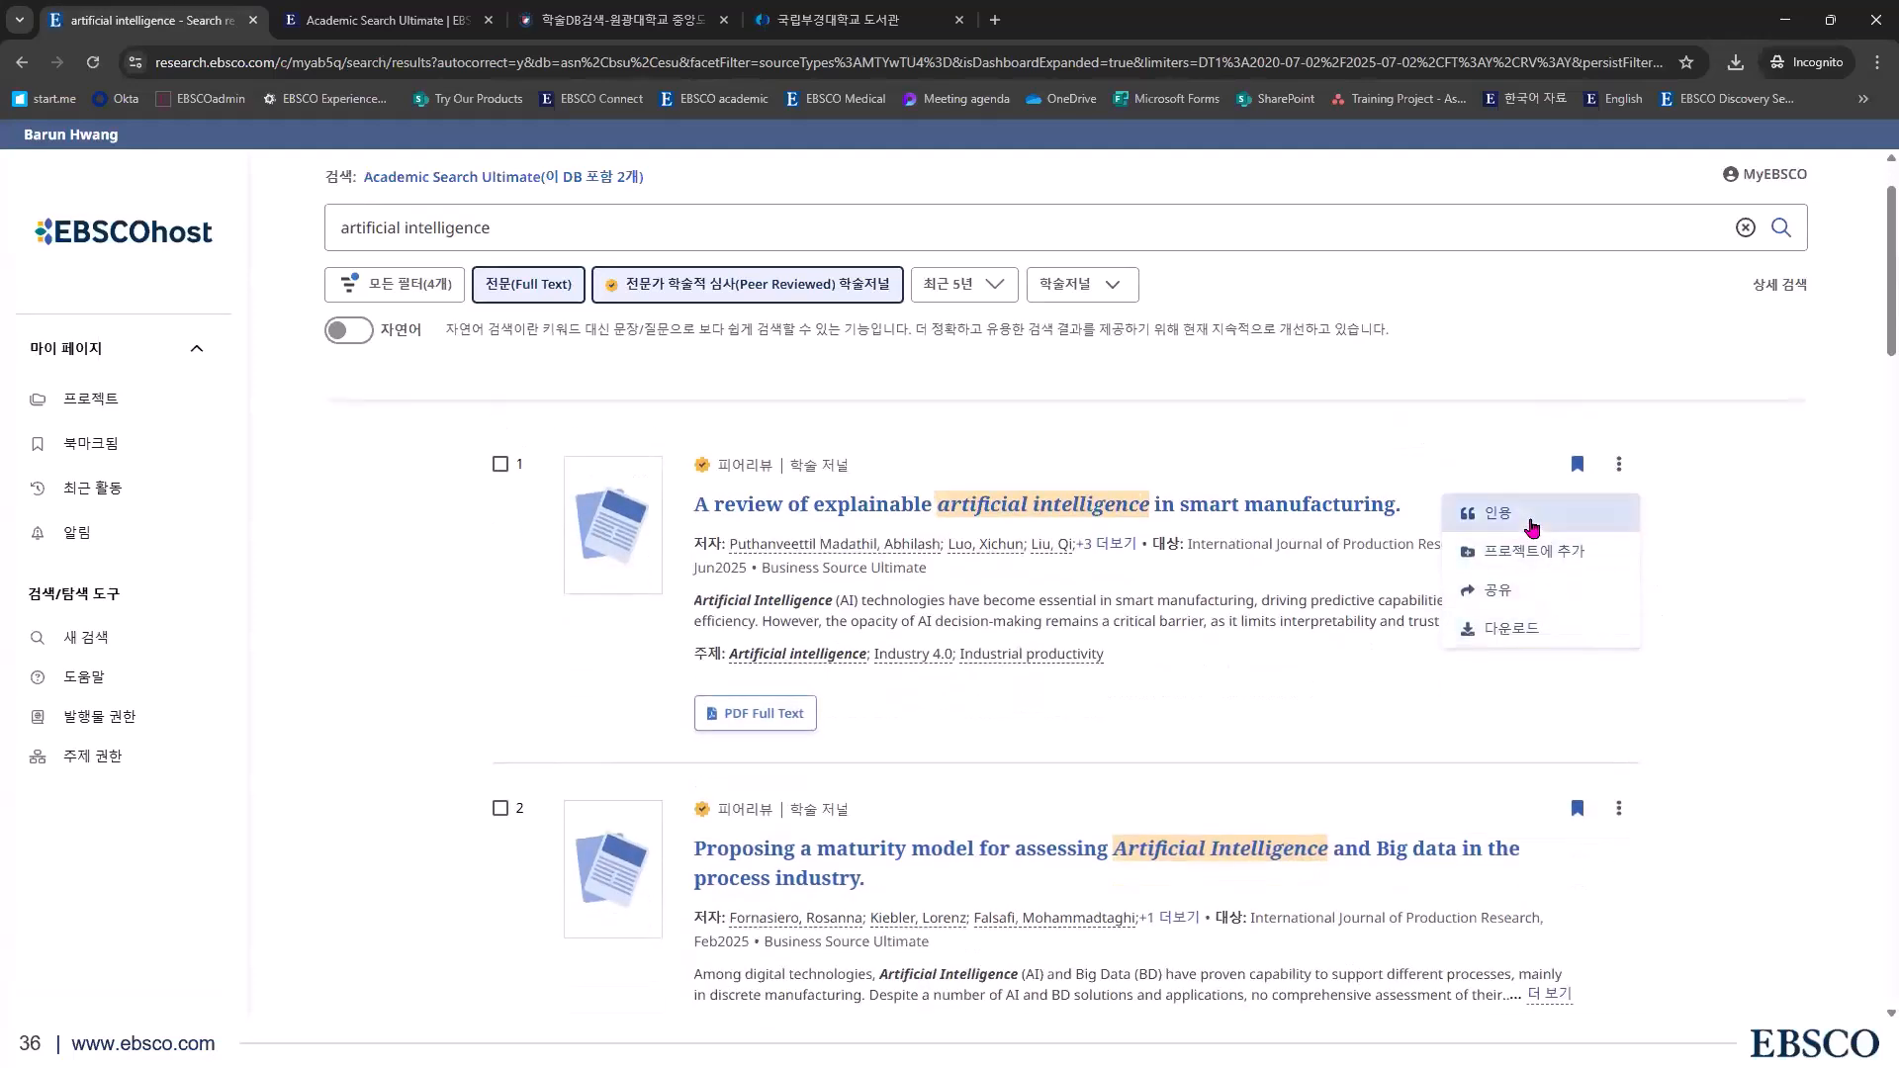
left_click(1531, 518)
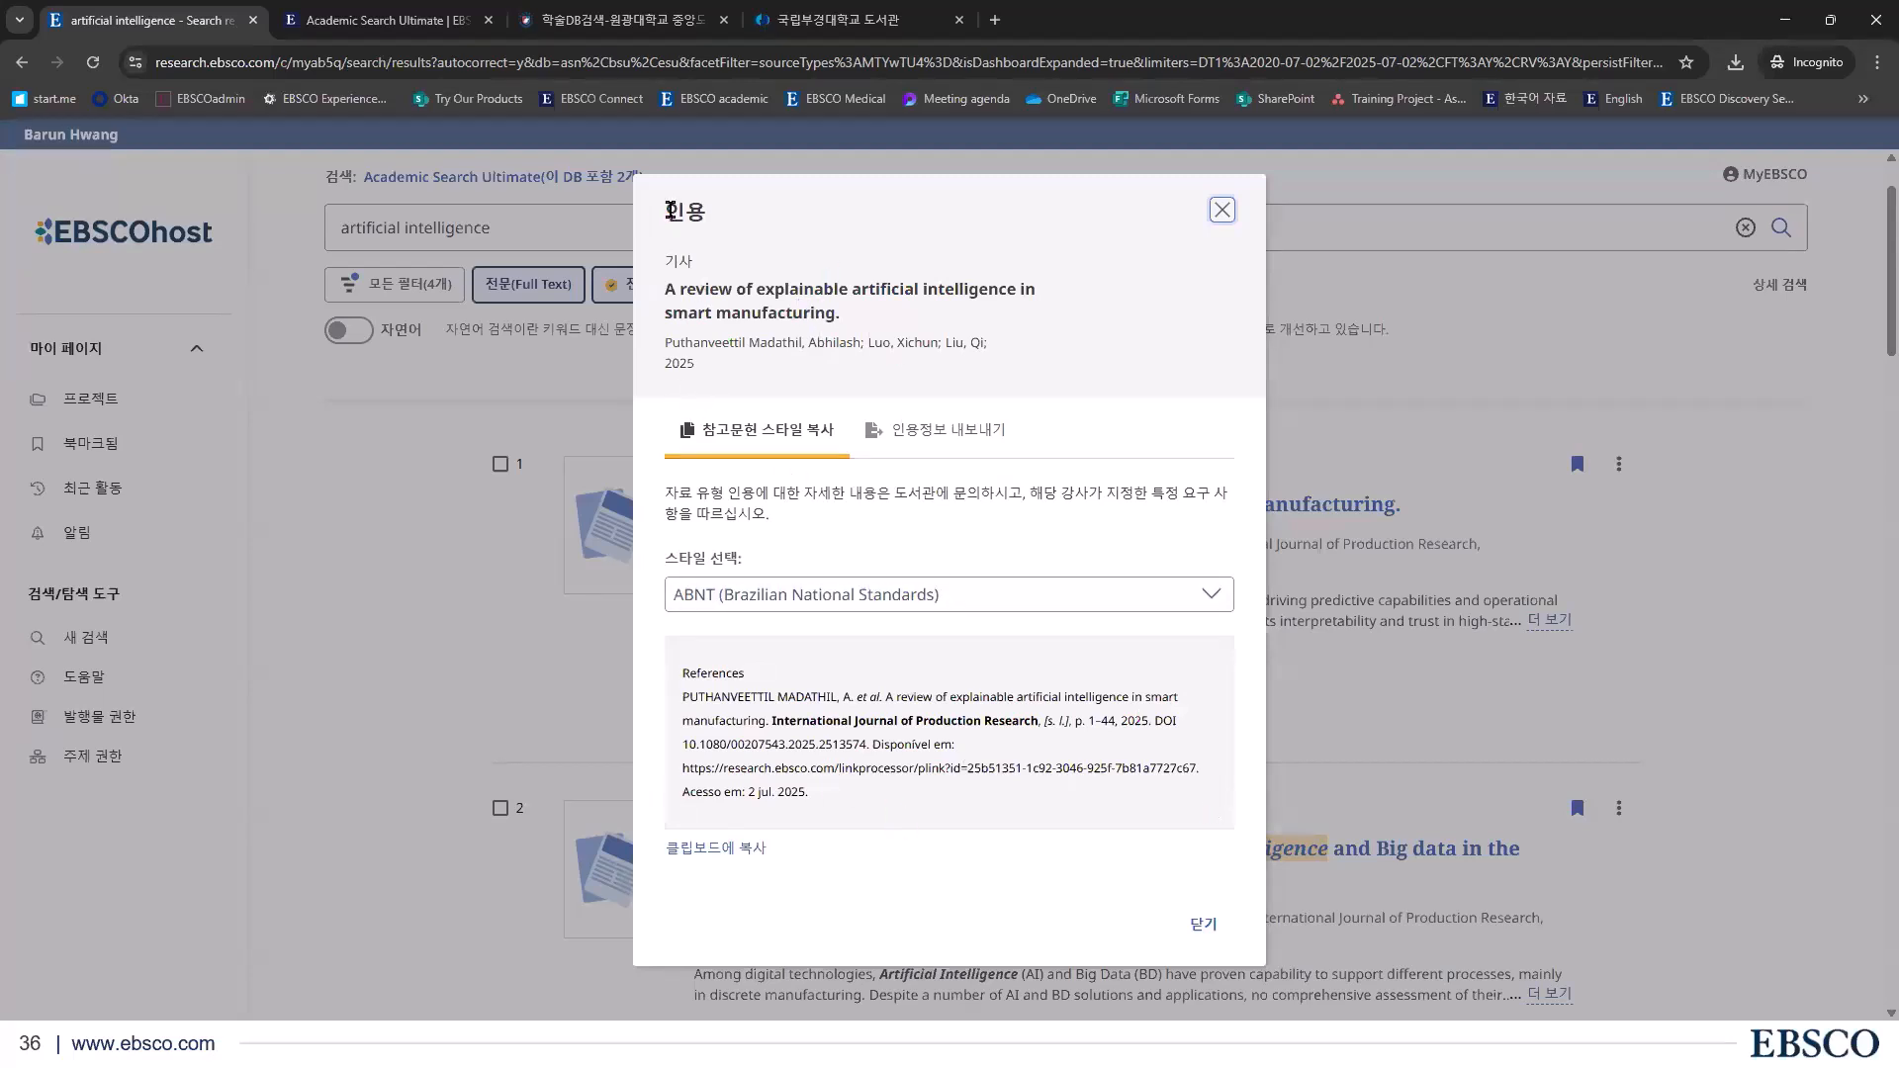
double_click(692, 210)
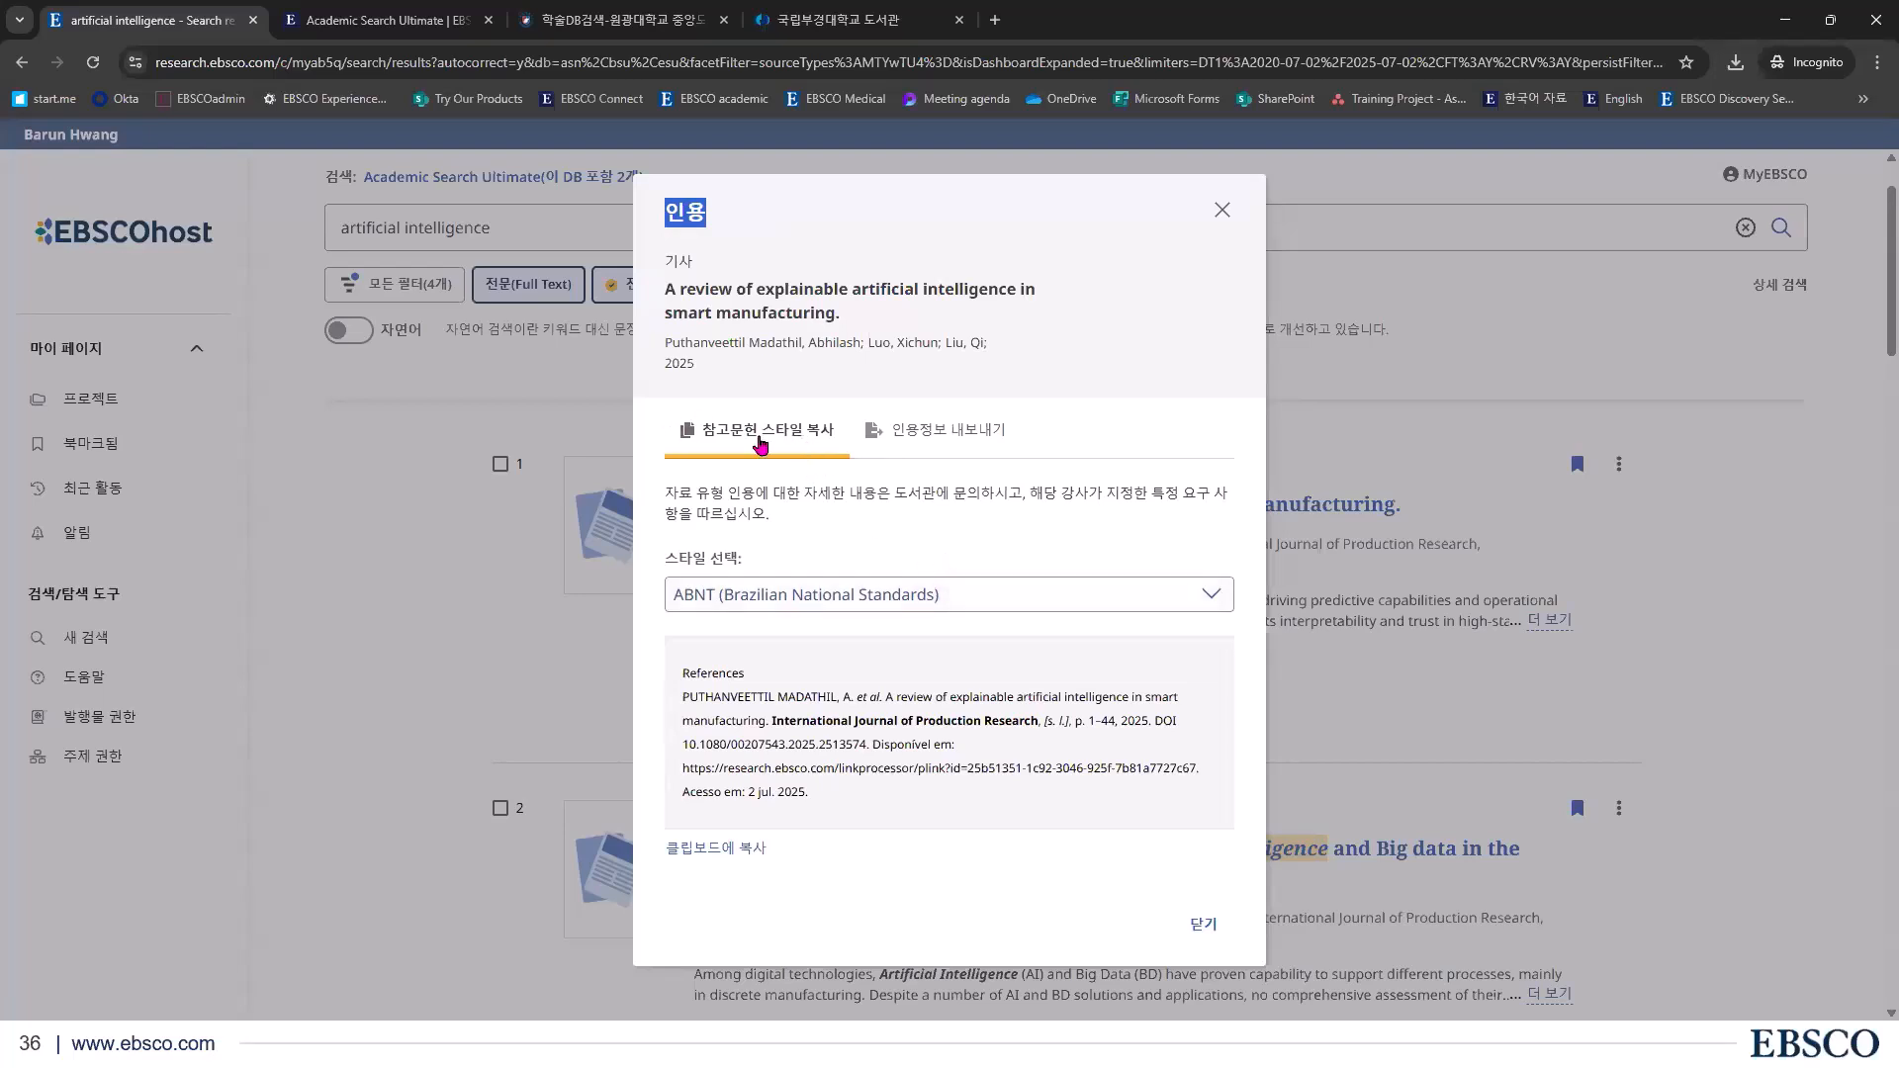
Set the citation style to APA 7th Edition (American Psychological Assoc.) and copy the formatted reference to the clipboard
left_click(1066, 605)
scroll(1049, 728, "down", 1)
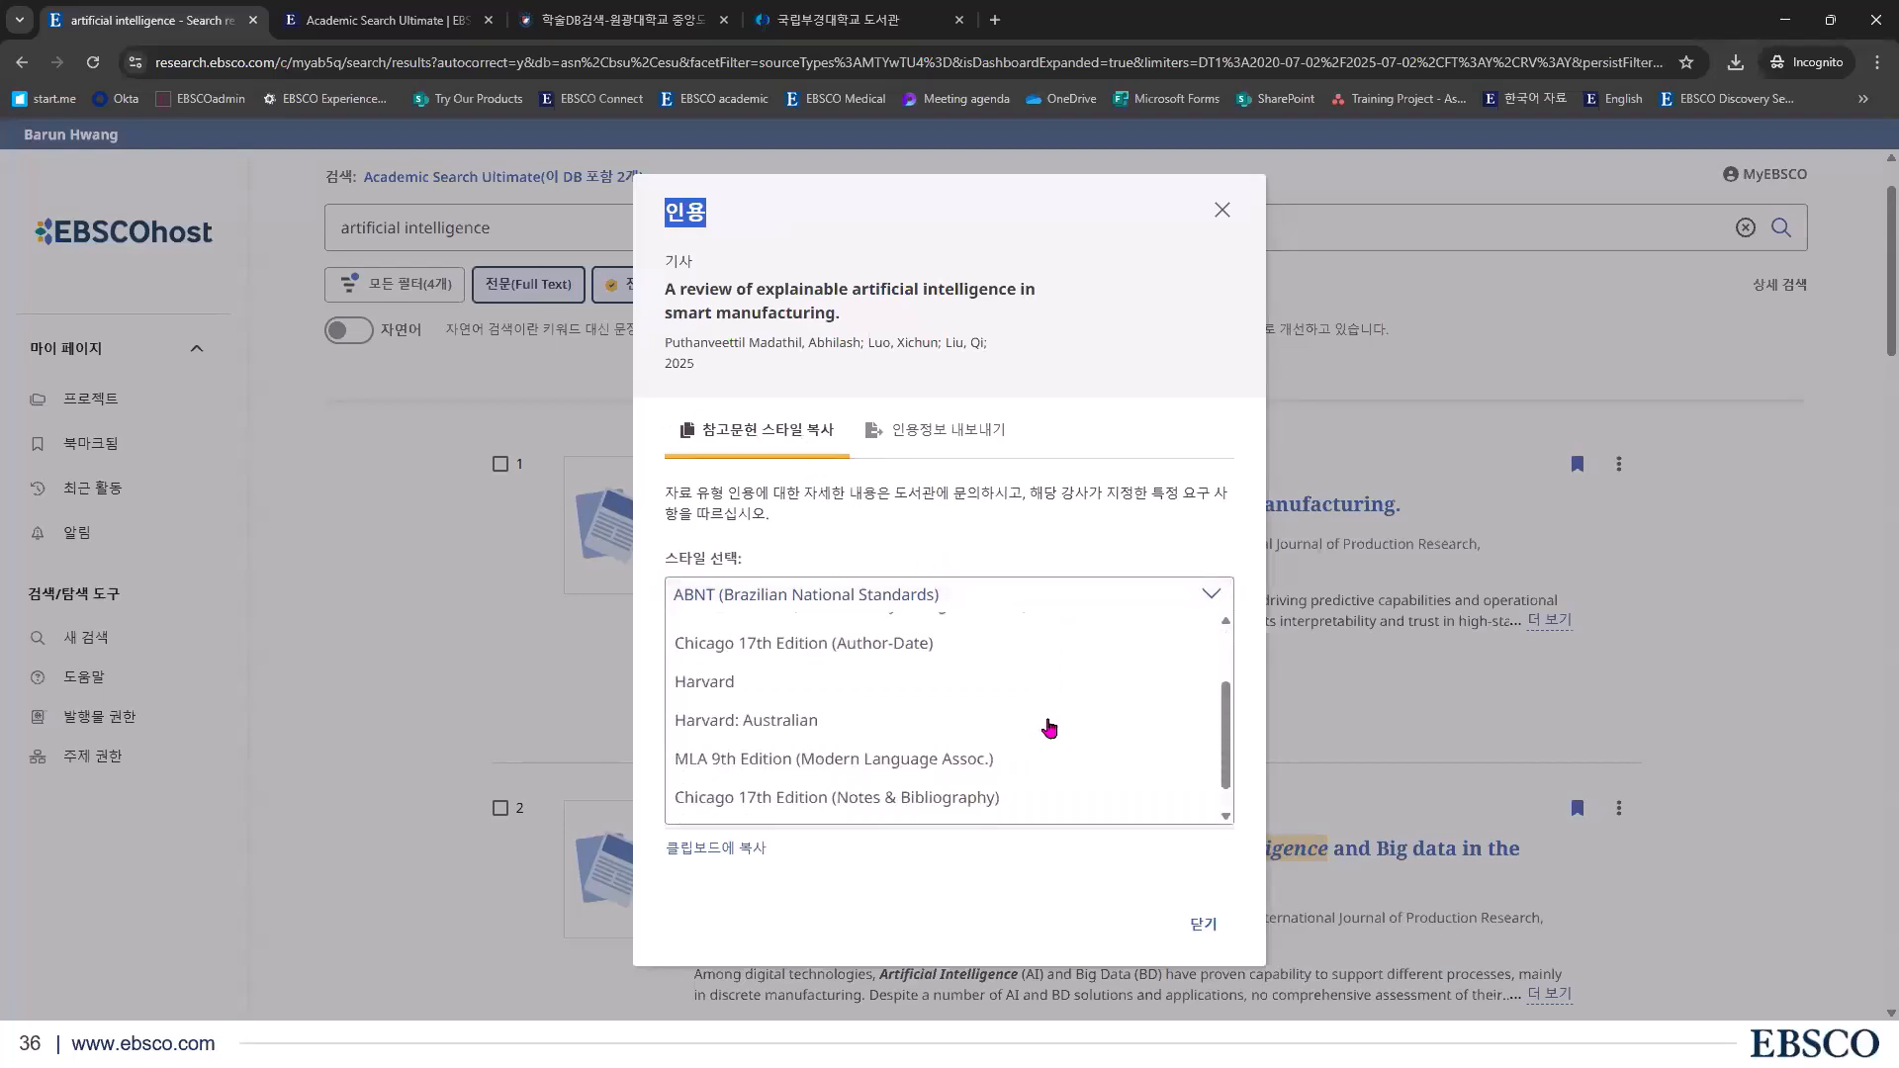
scroll(1049, 728, "down", 1)
scroll(1042, 753, "up", 3)
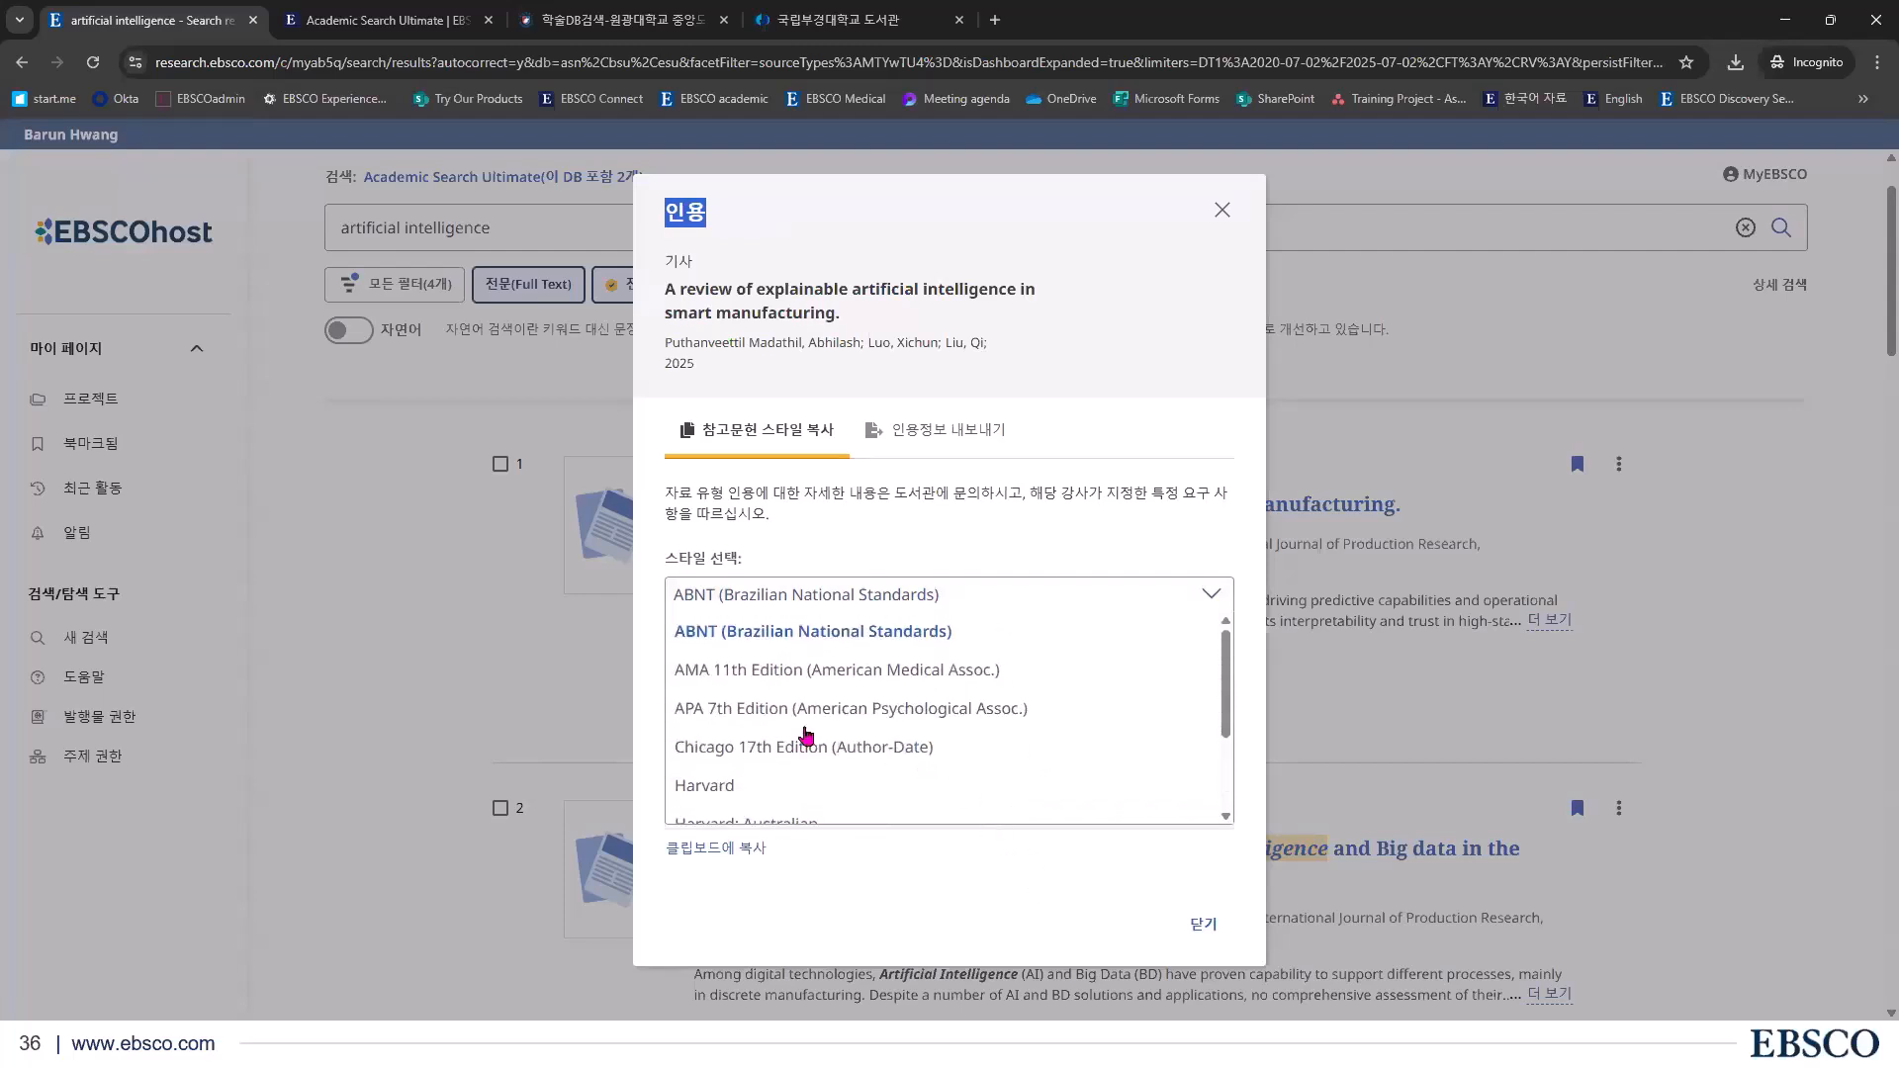
left_click(836, 703)
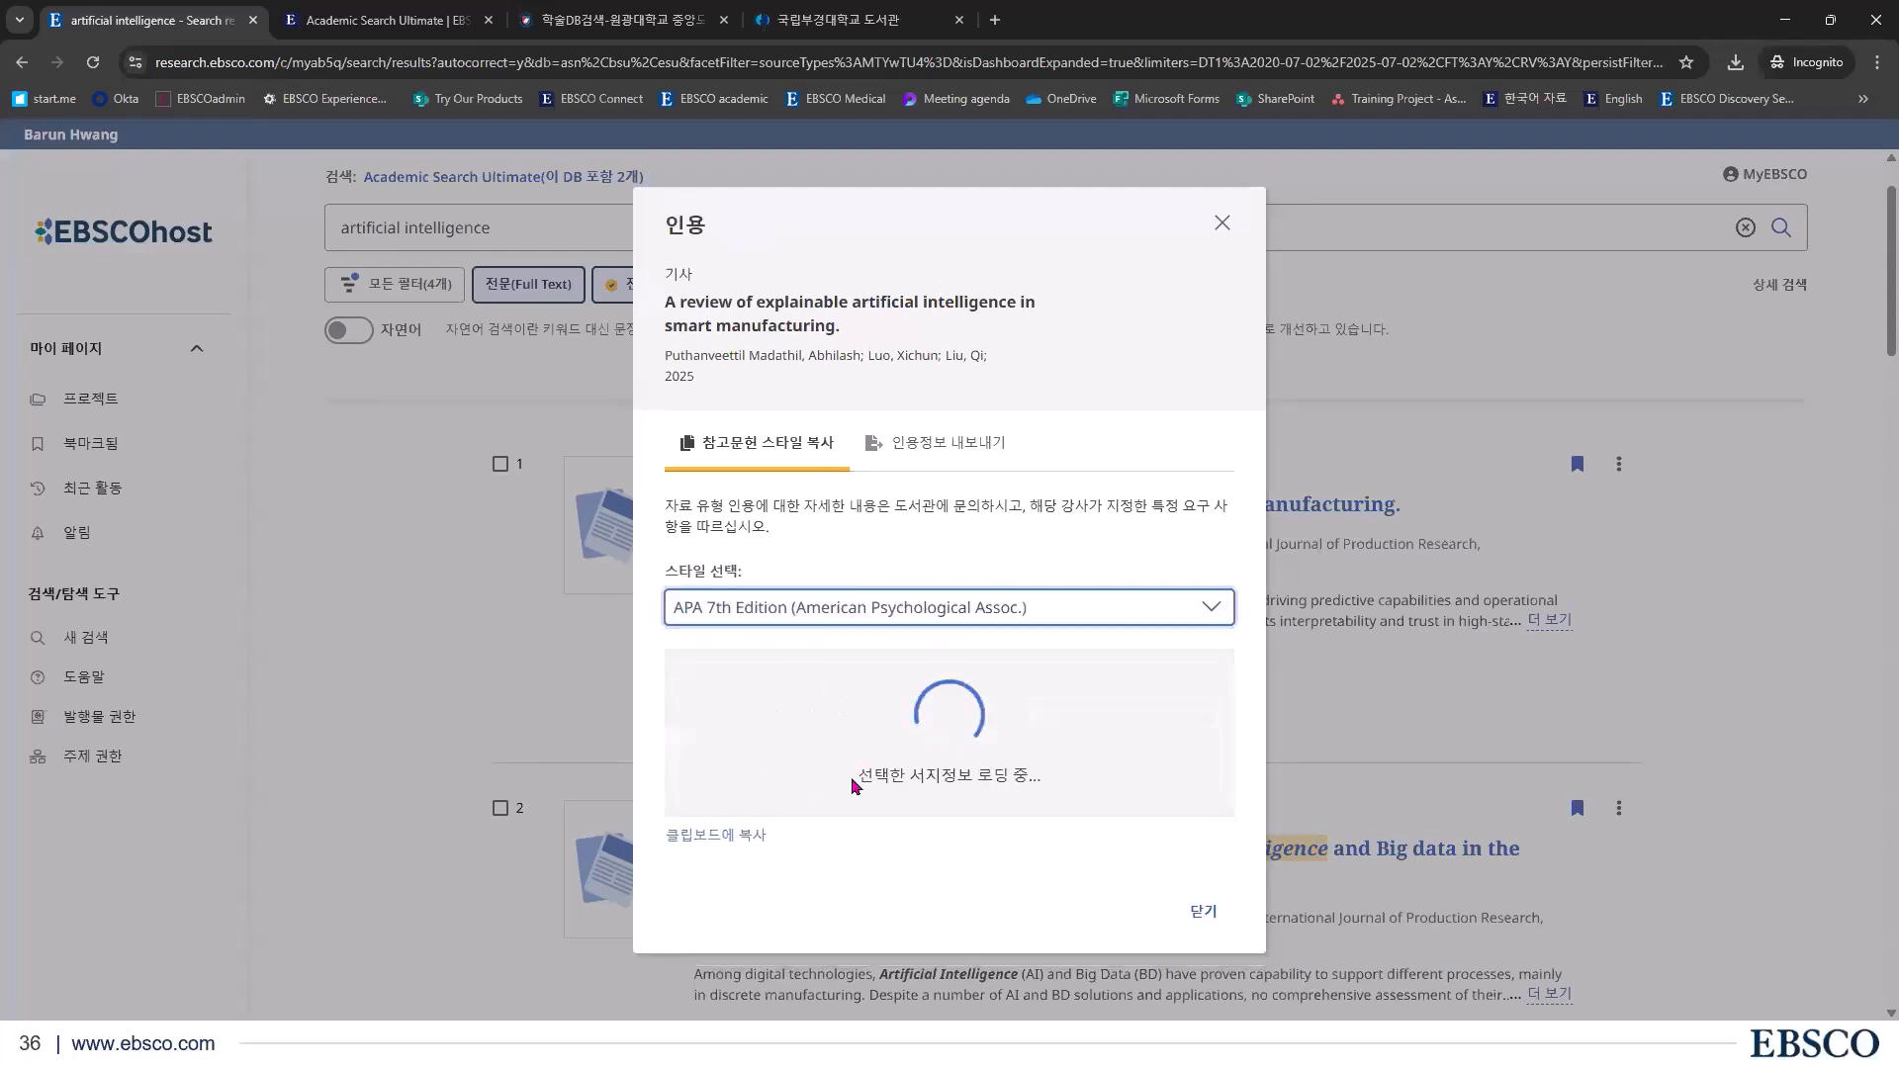
left_click(727, 835)
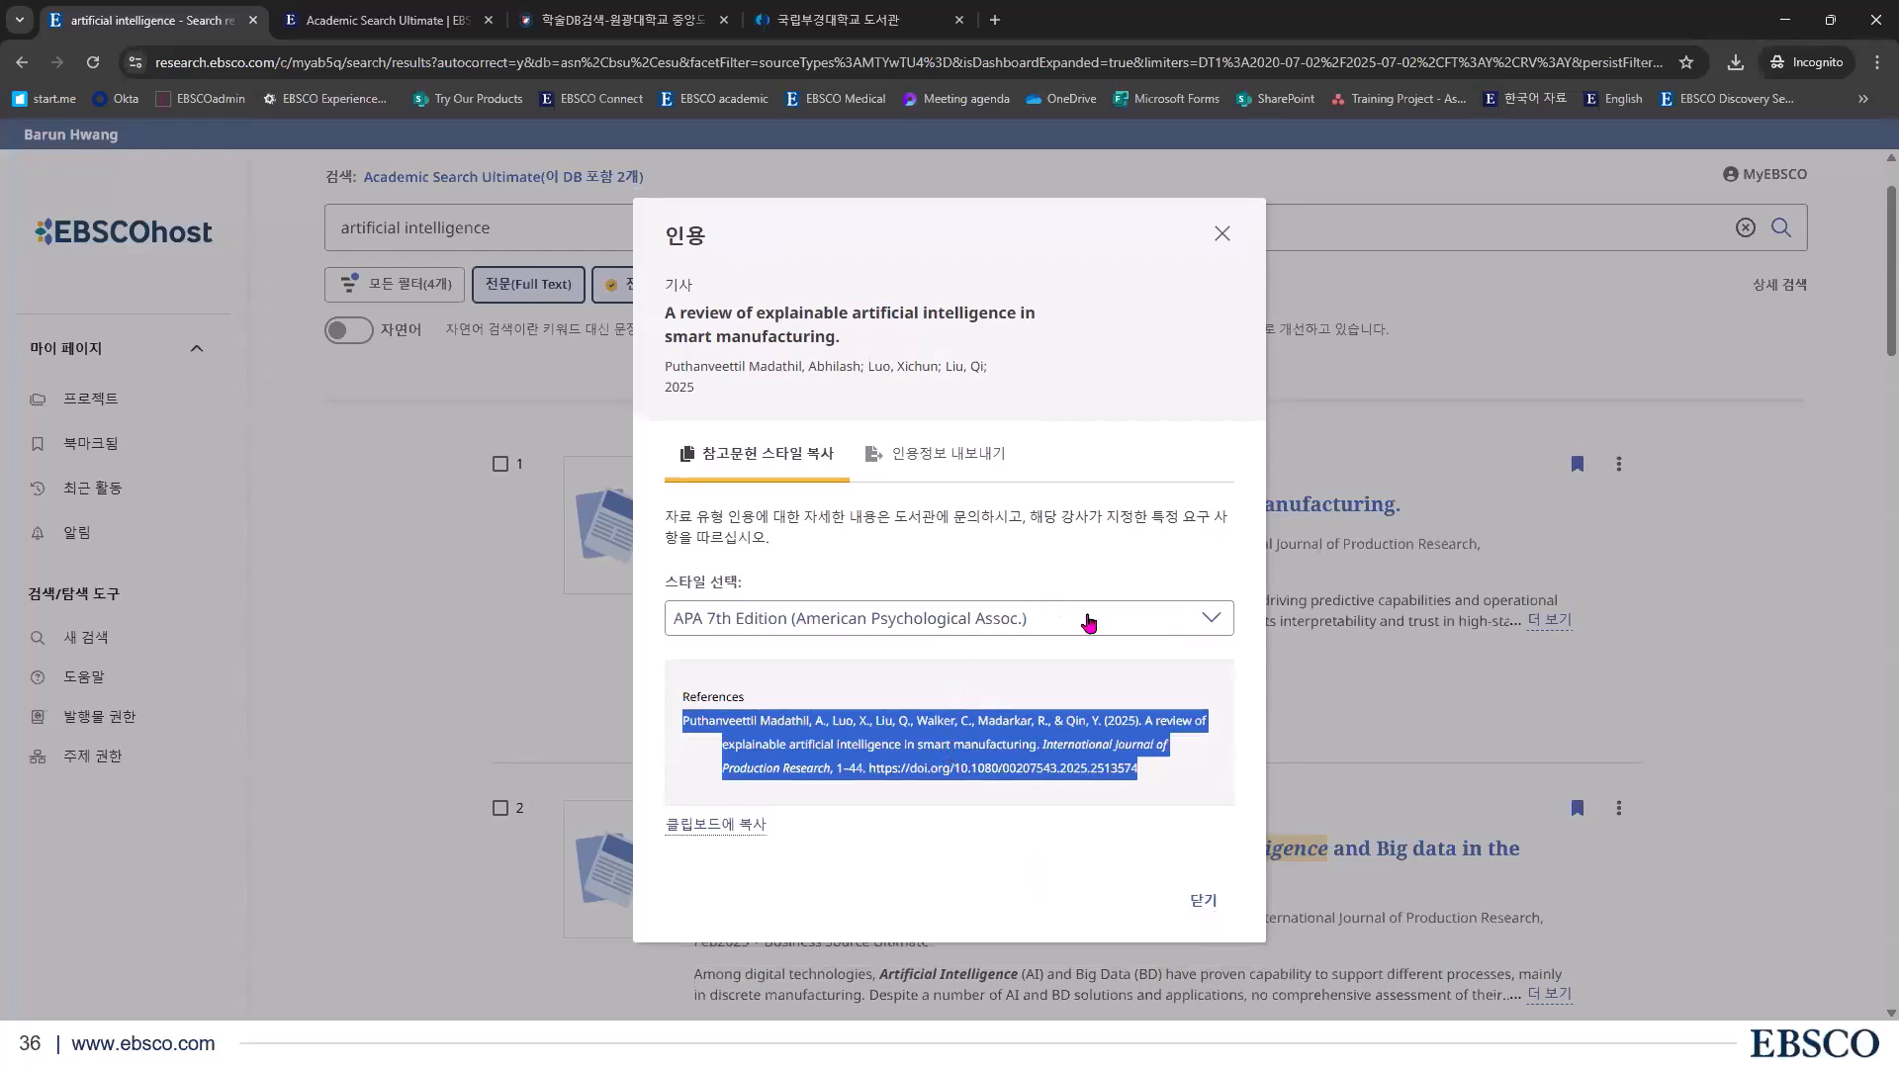
Change the citation style to AMA 11th Edition (American Medical Assoc.), view the citation export options (인용정보 내보내기), and close the dialog
left_click(1123, 631)
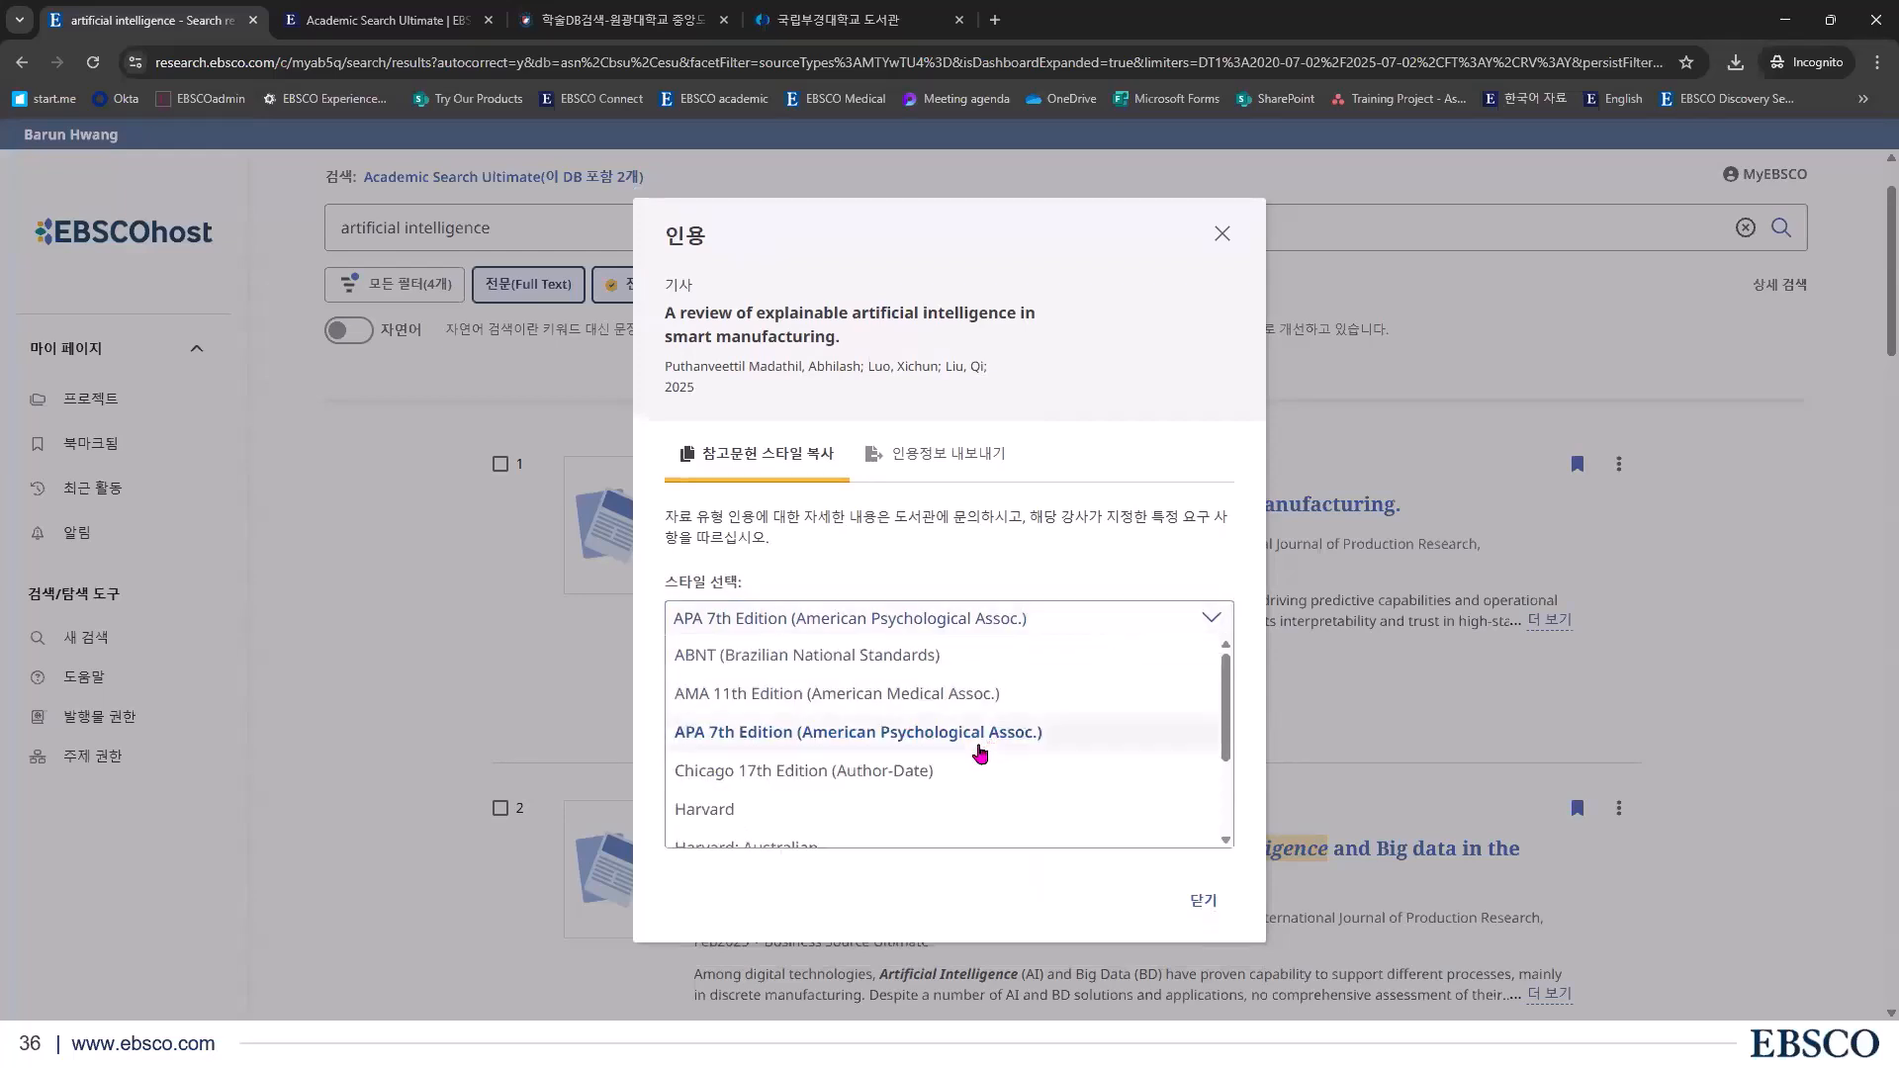
scroll(908, 741, "down", 1)
scroll(908, 742, "down", 1)
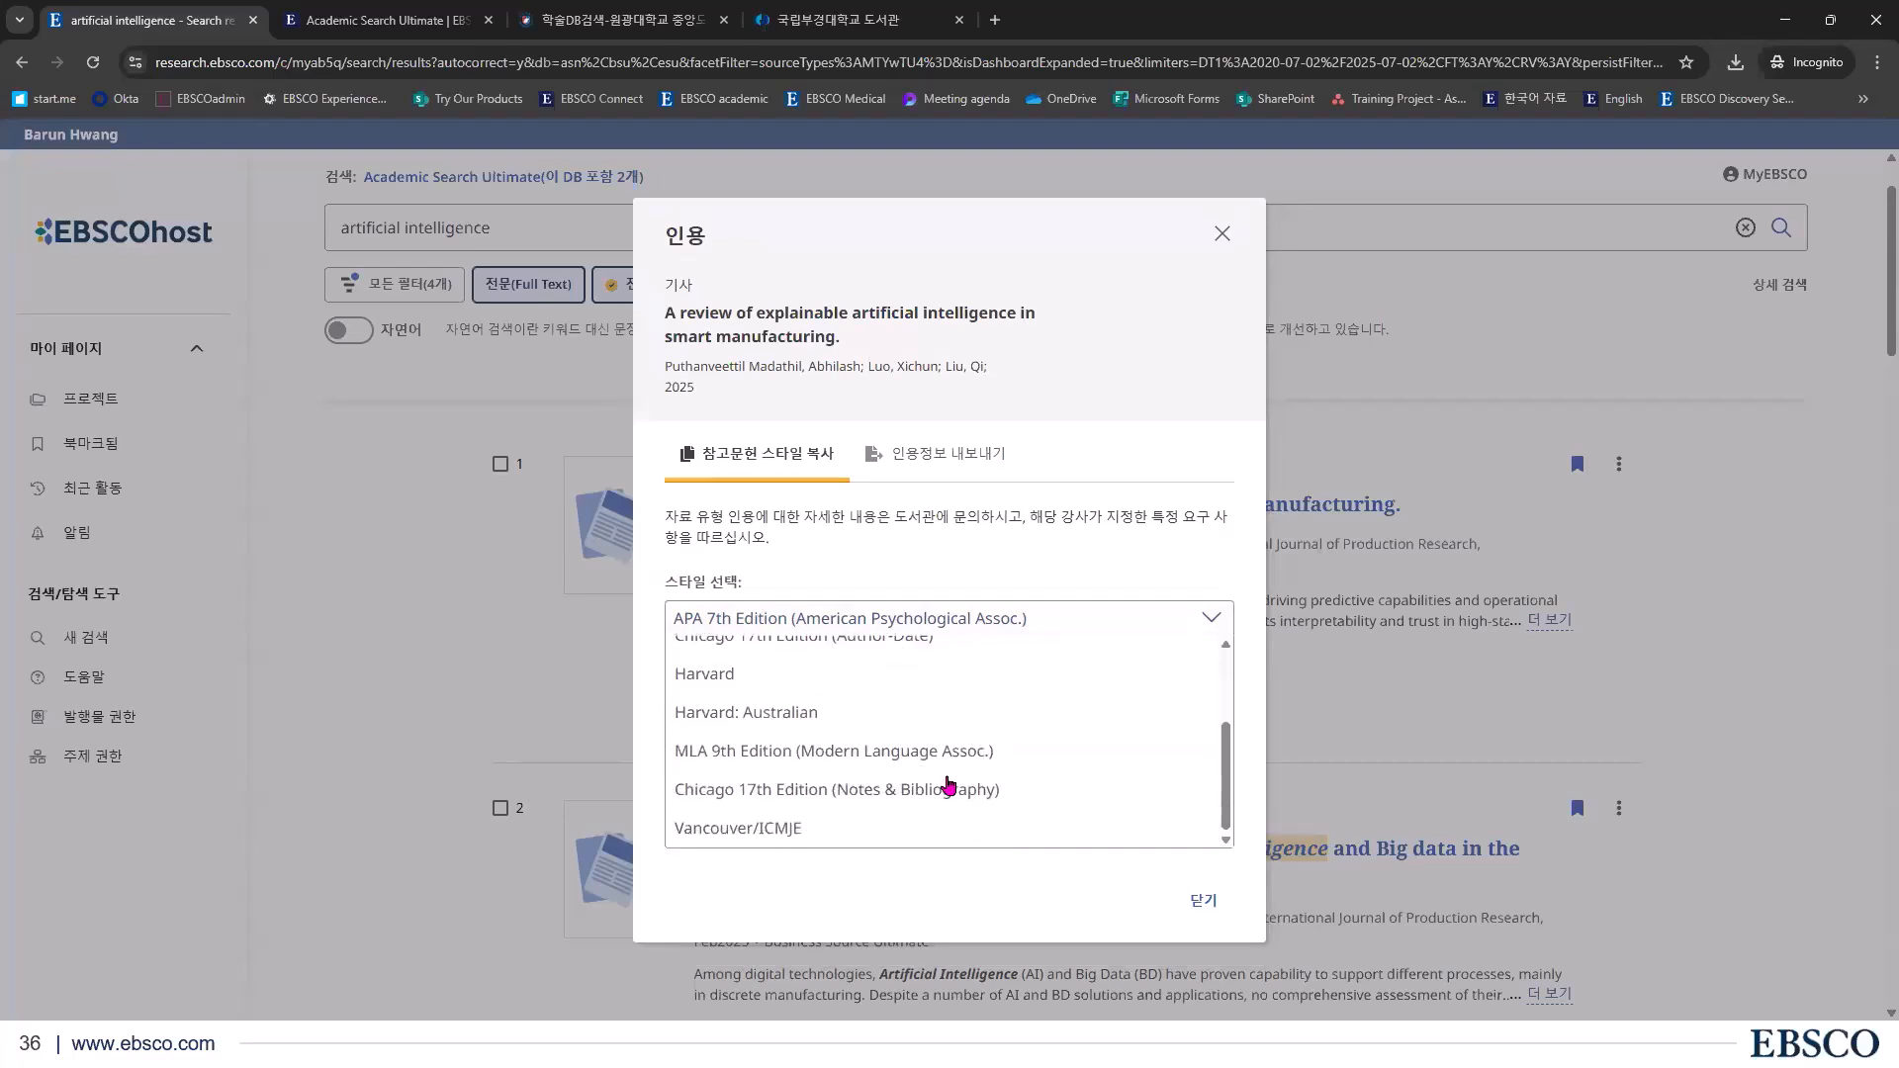
scroll(952, 784, "up", 3)
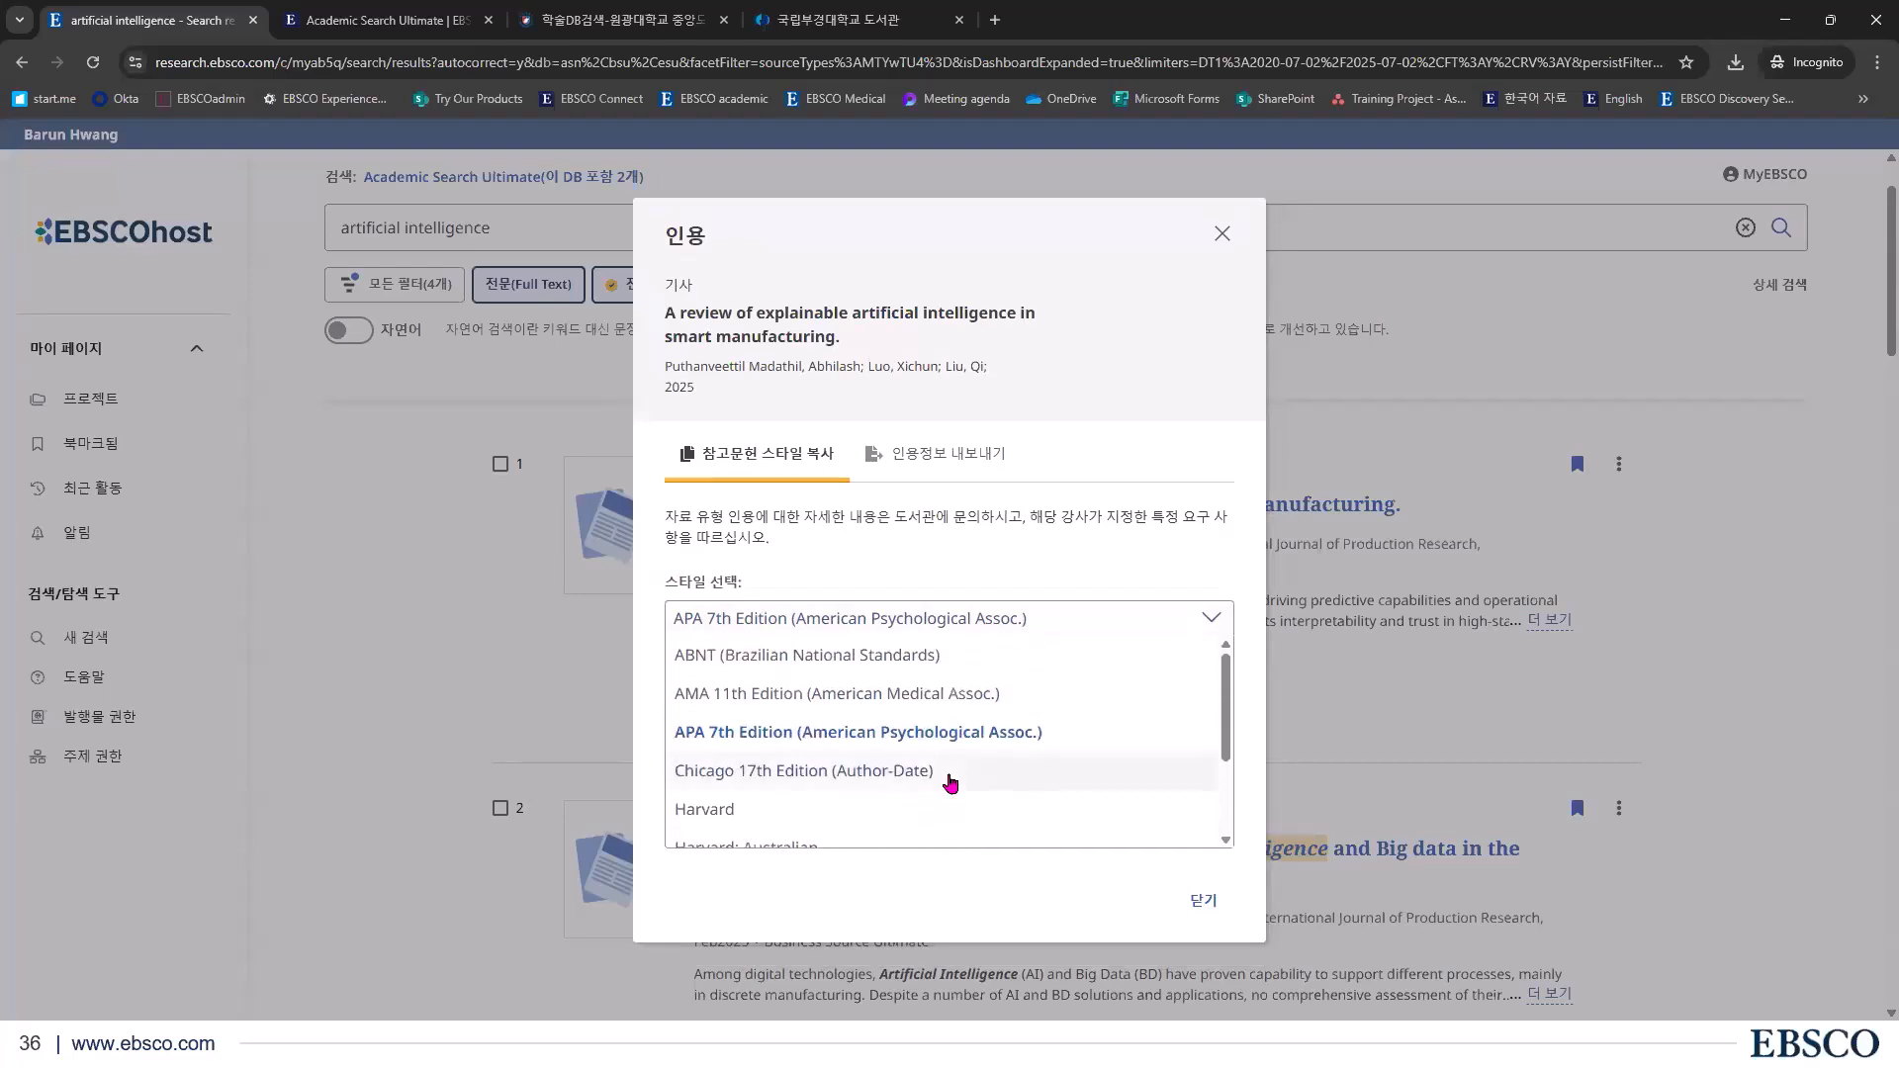
left_click(858, 694)
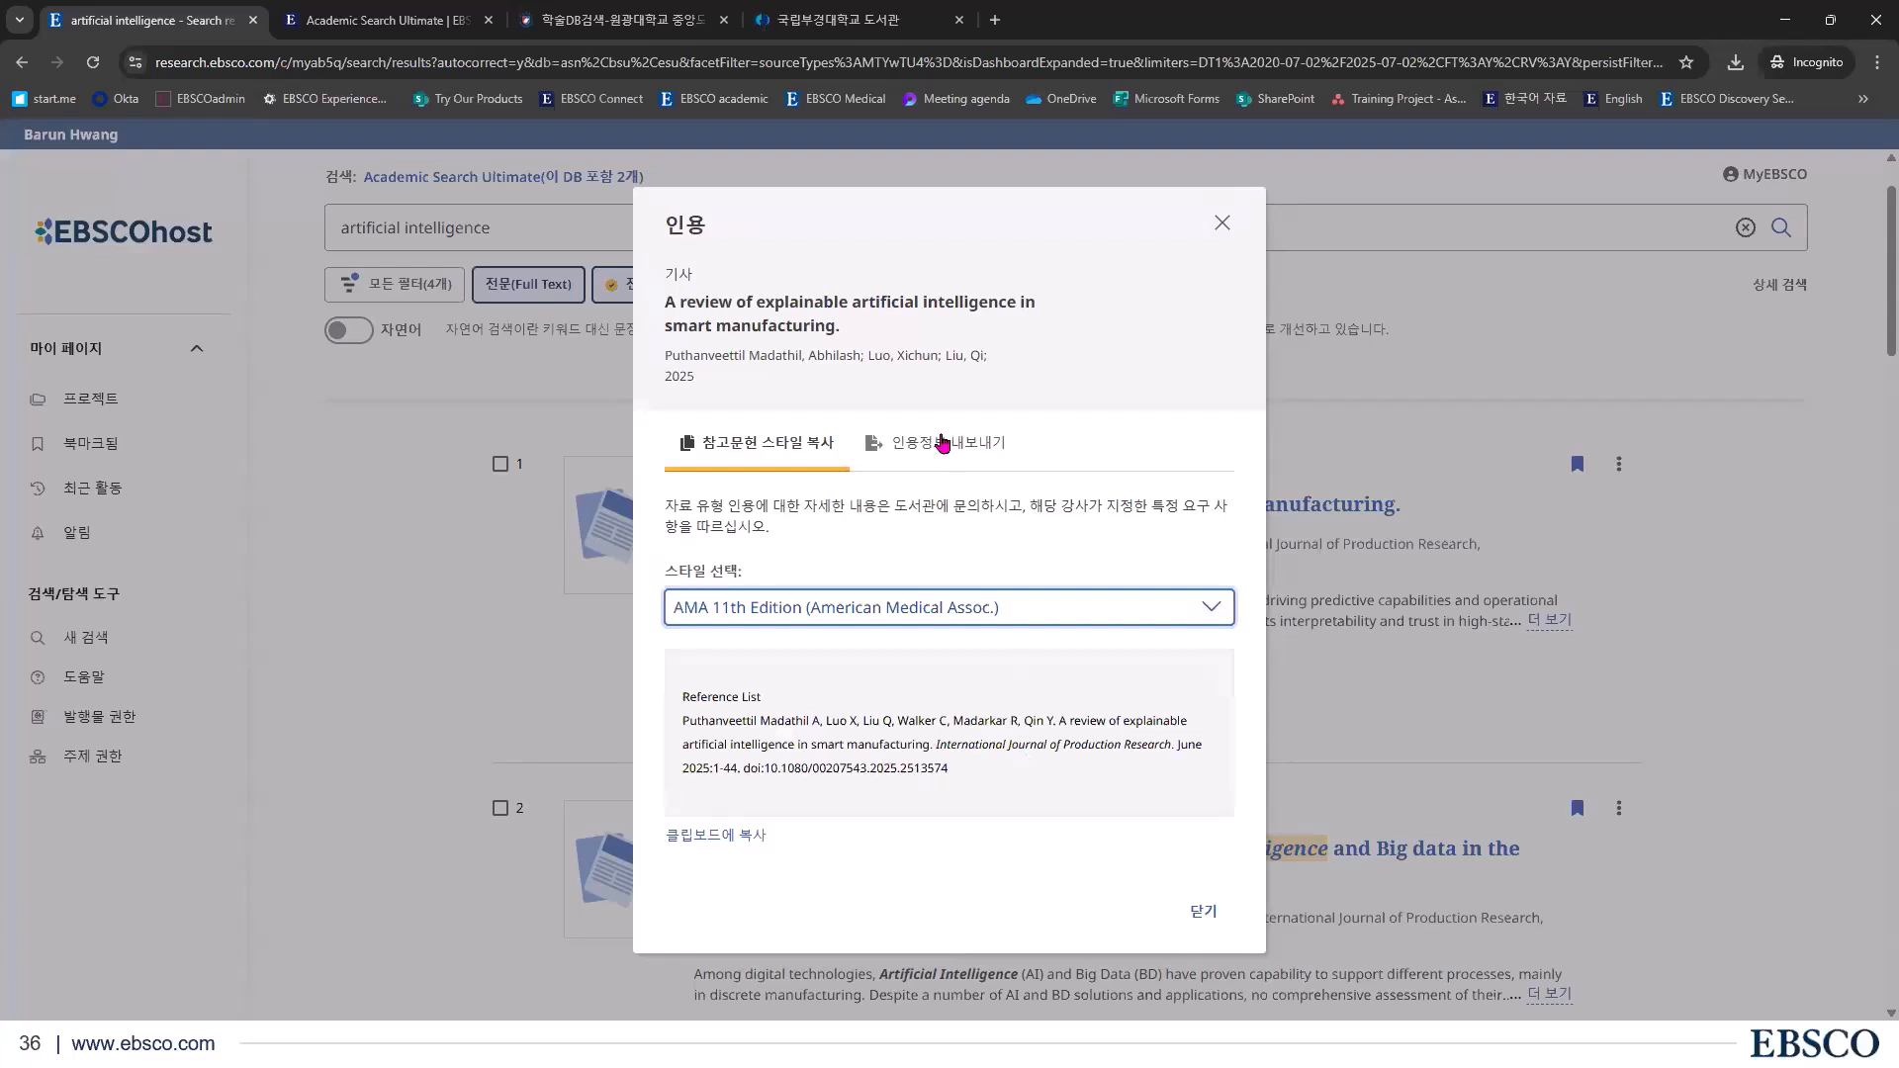
left_click(895, 442)
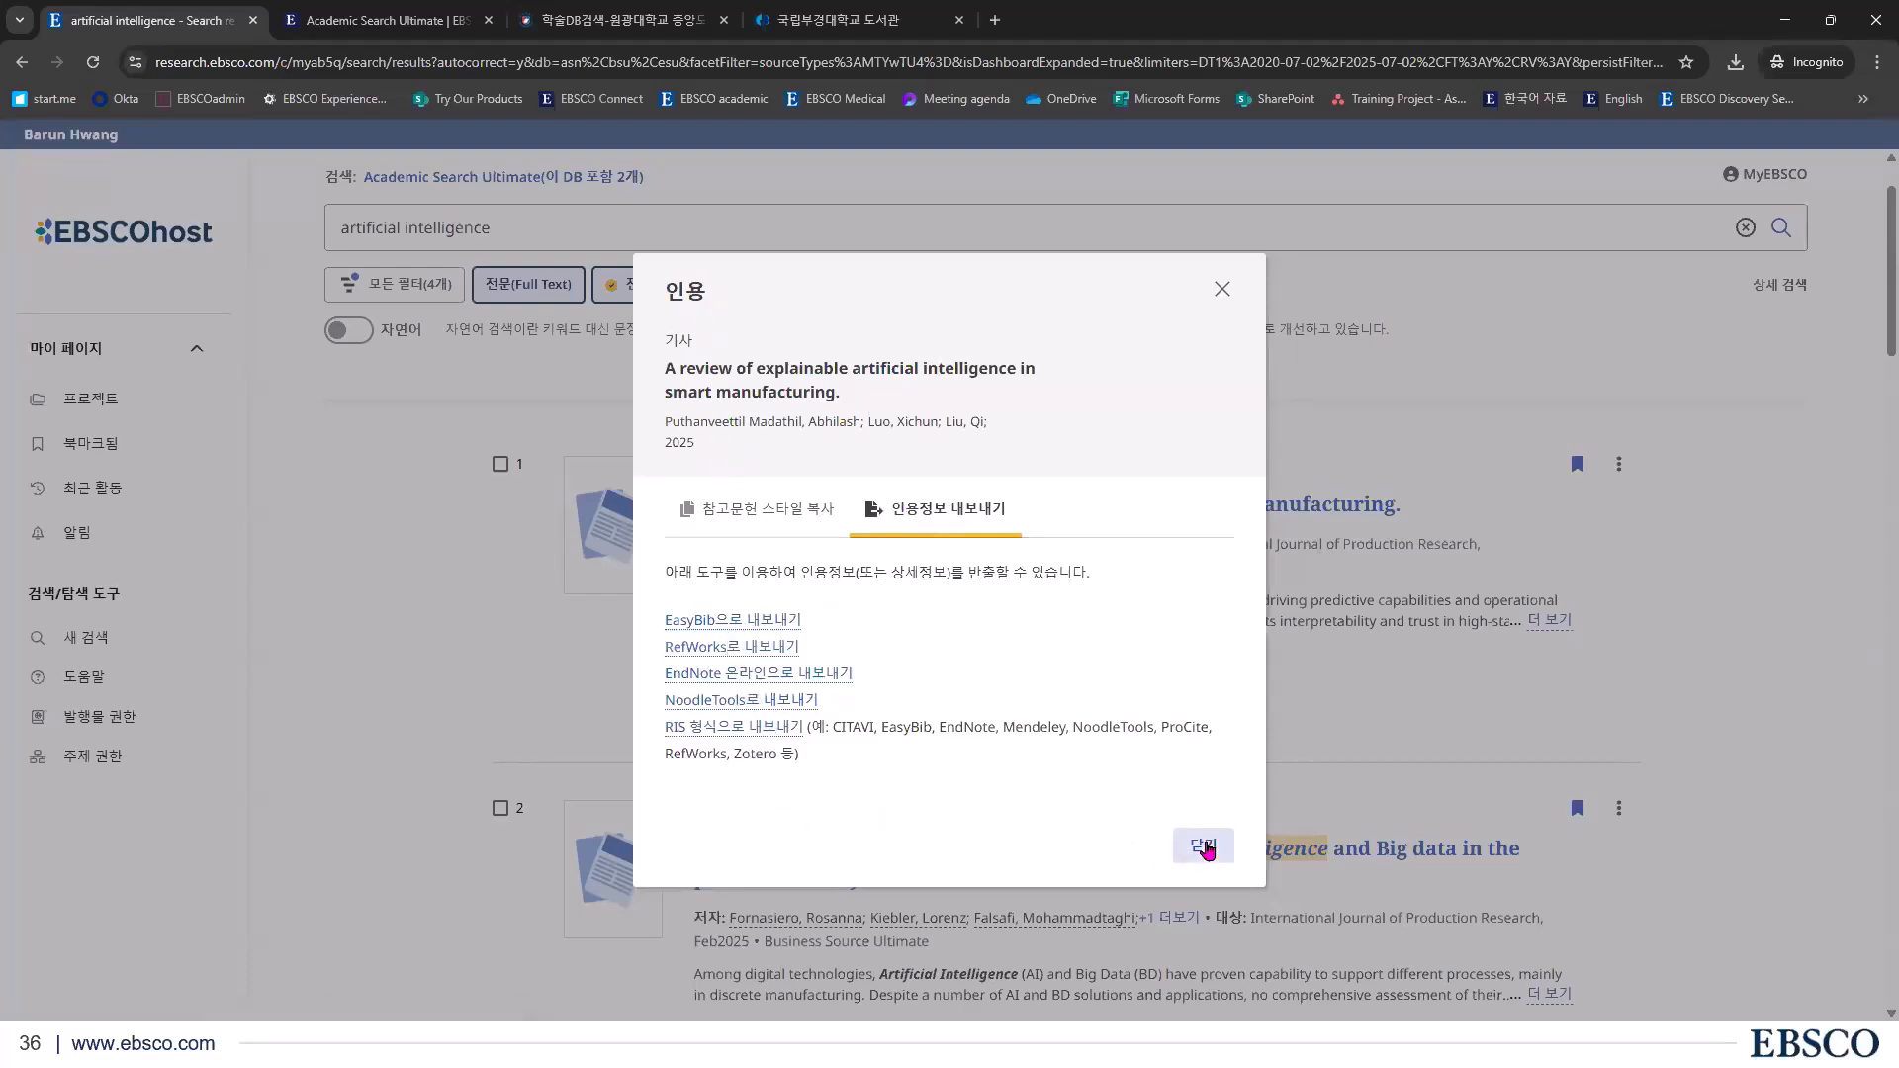
Add the first result, the explainable artificial intelligence review article, to the existing project test3
left_click(1632, 475)
left_click(1619, 467)
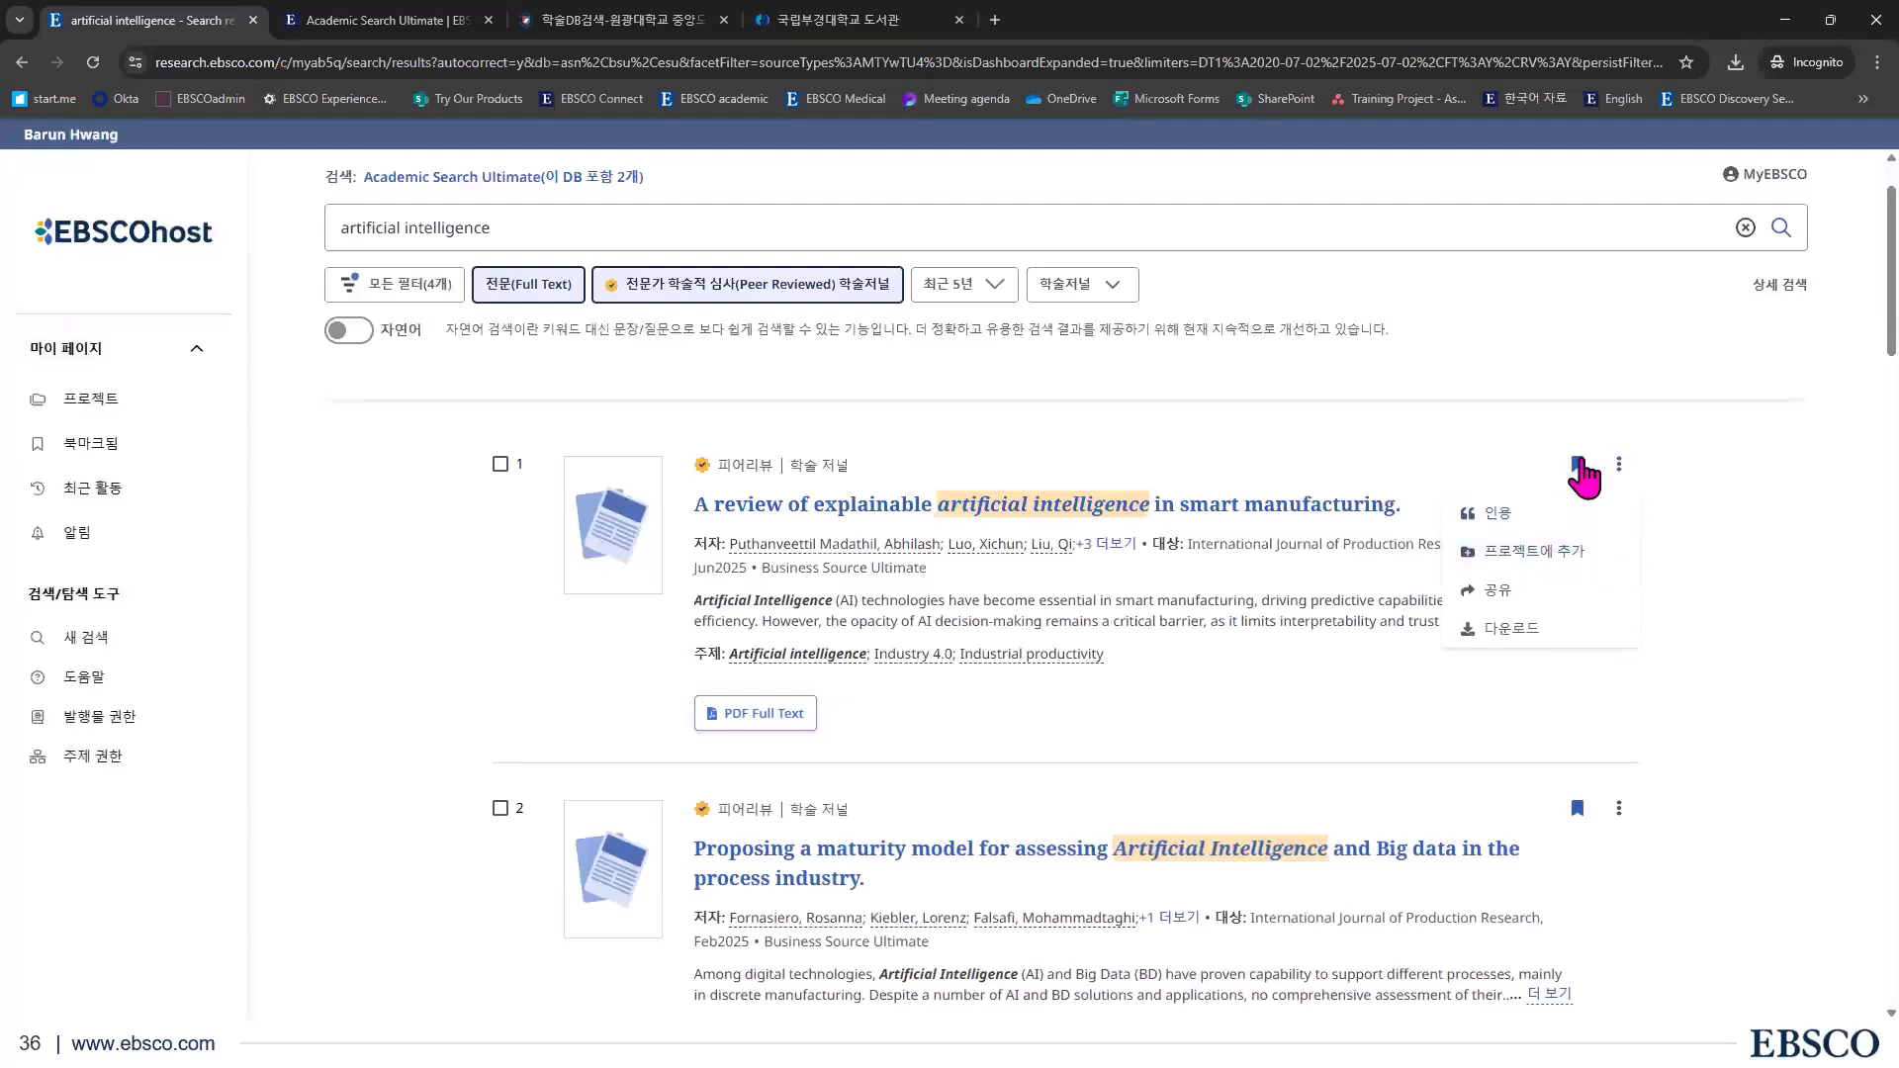
left_click(1543, 555)
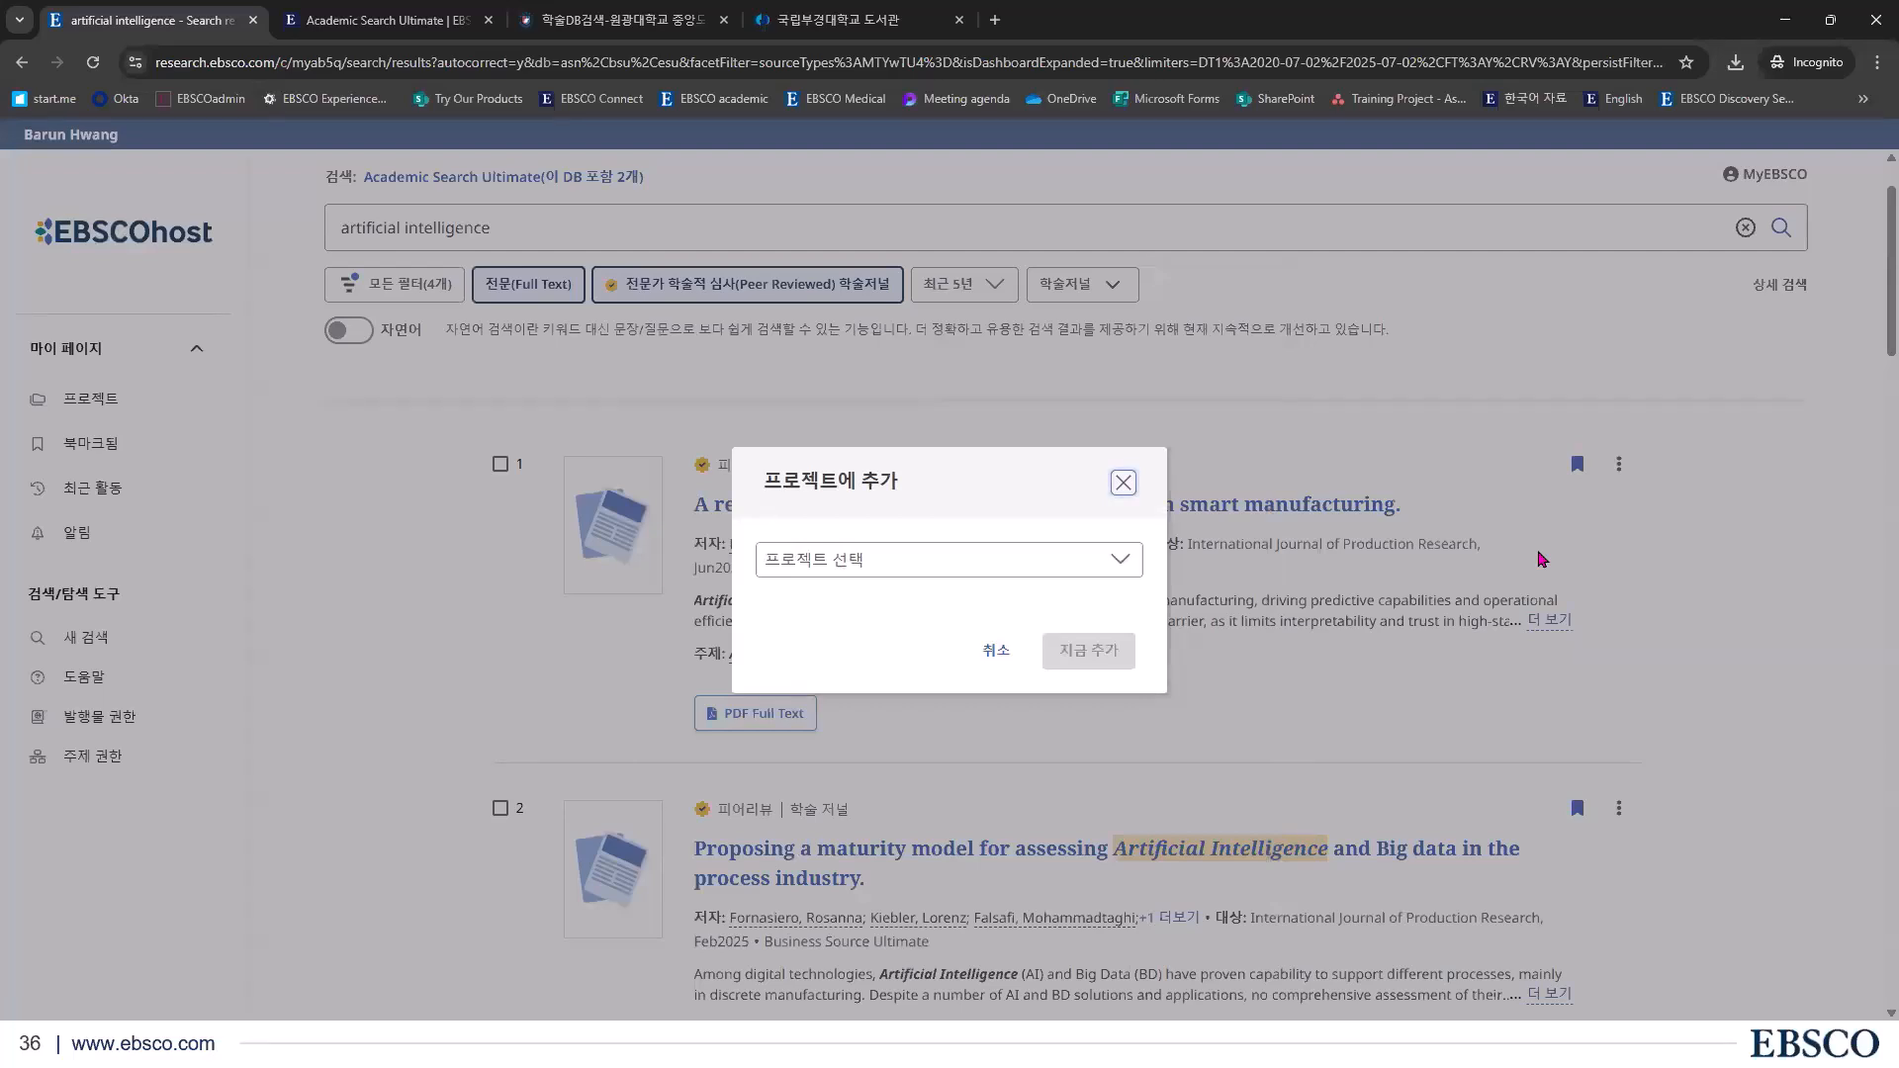
left_click(1058, 574)
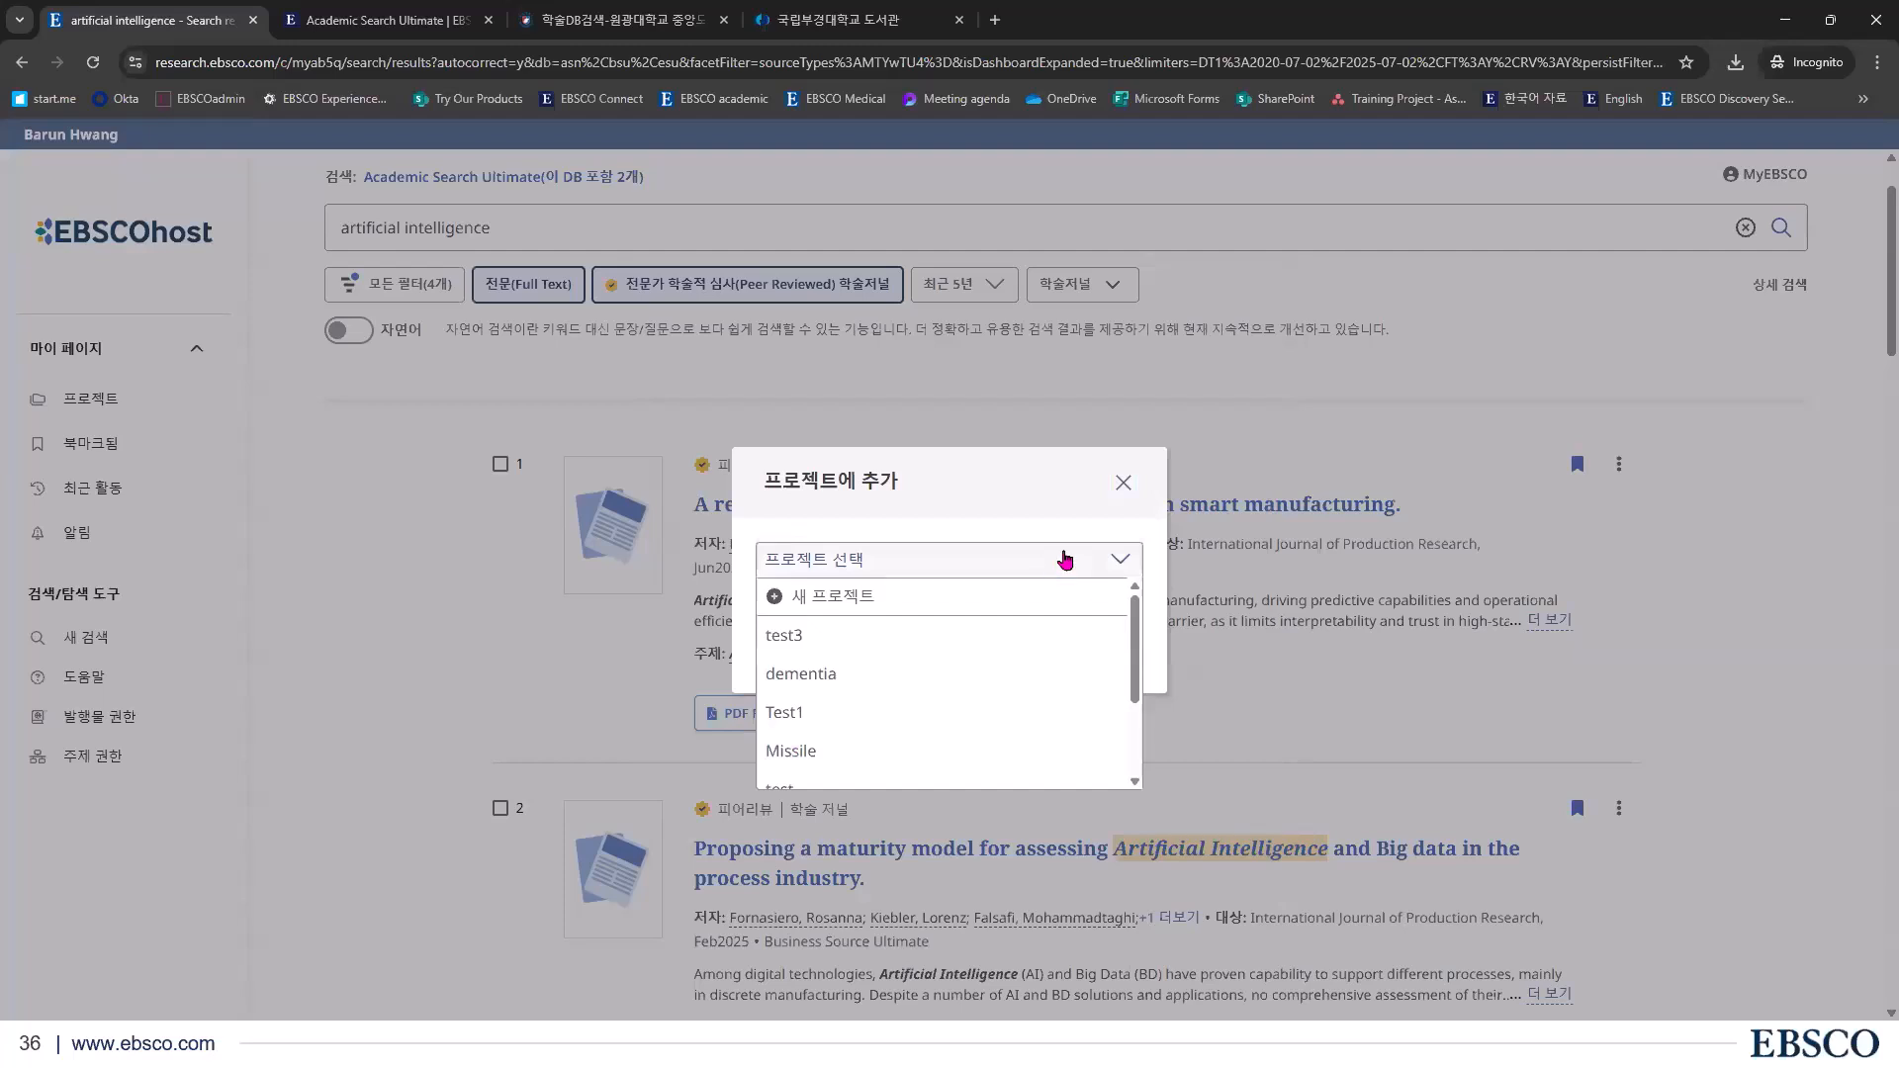
left_click(870, 635)
left_click(1059, 653)
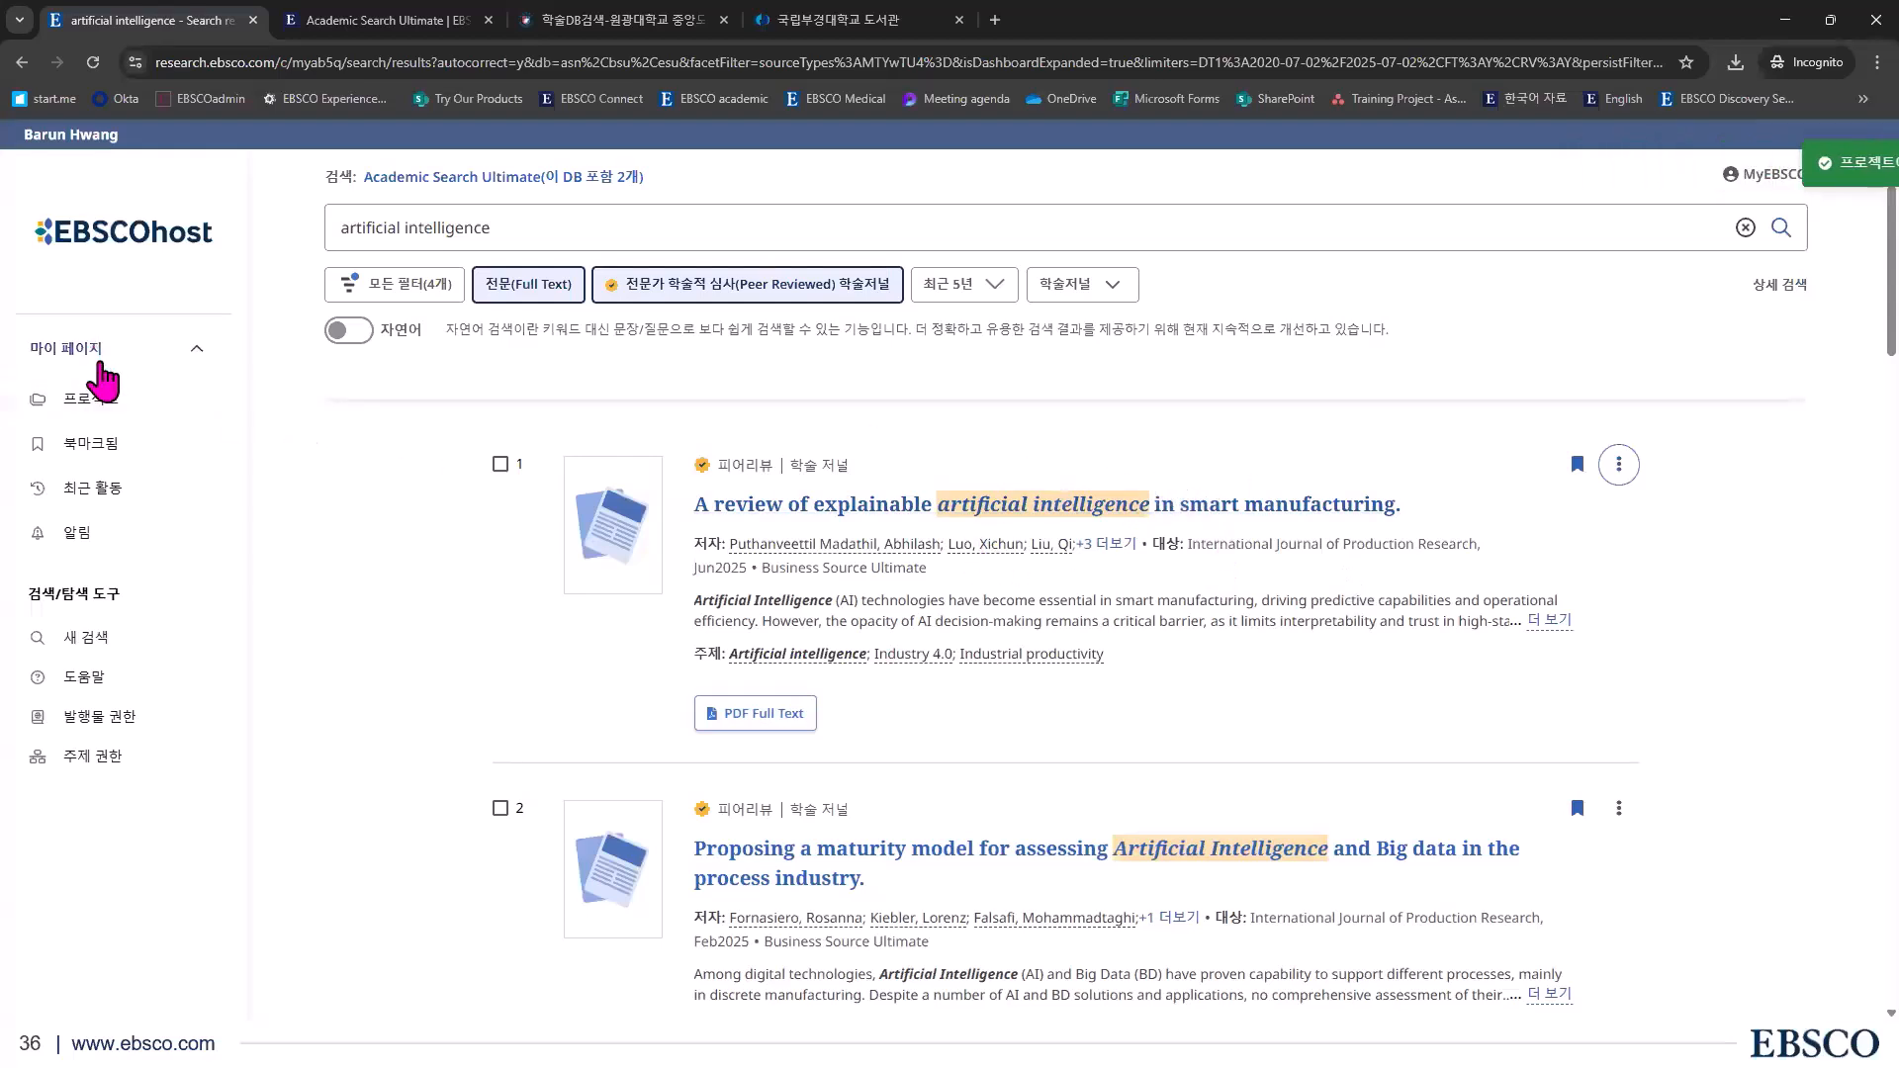
Open the test3 project from the saved projects (프로젝트) and look through its records
left_click(107, 400)
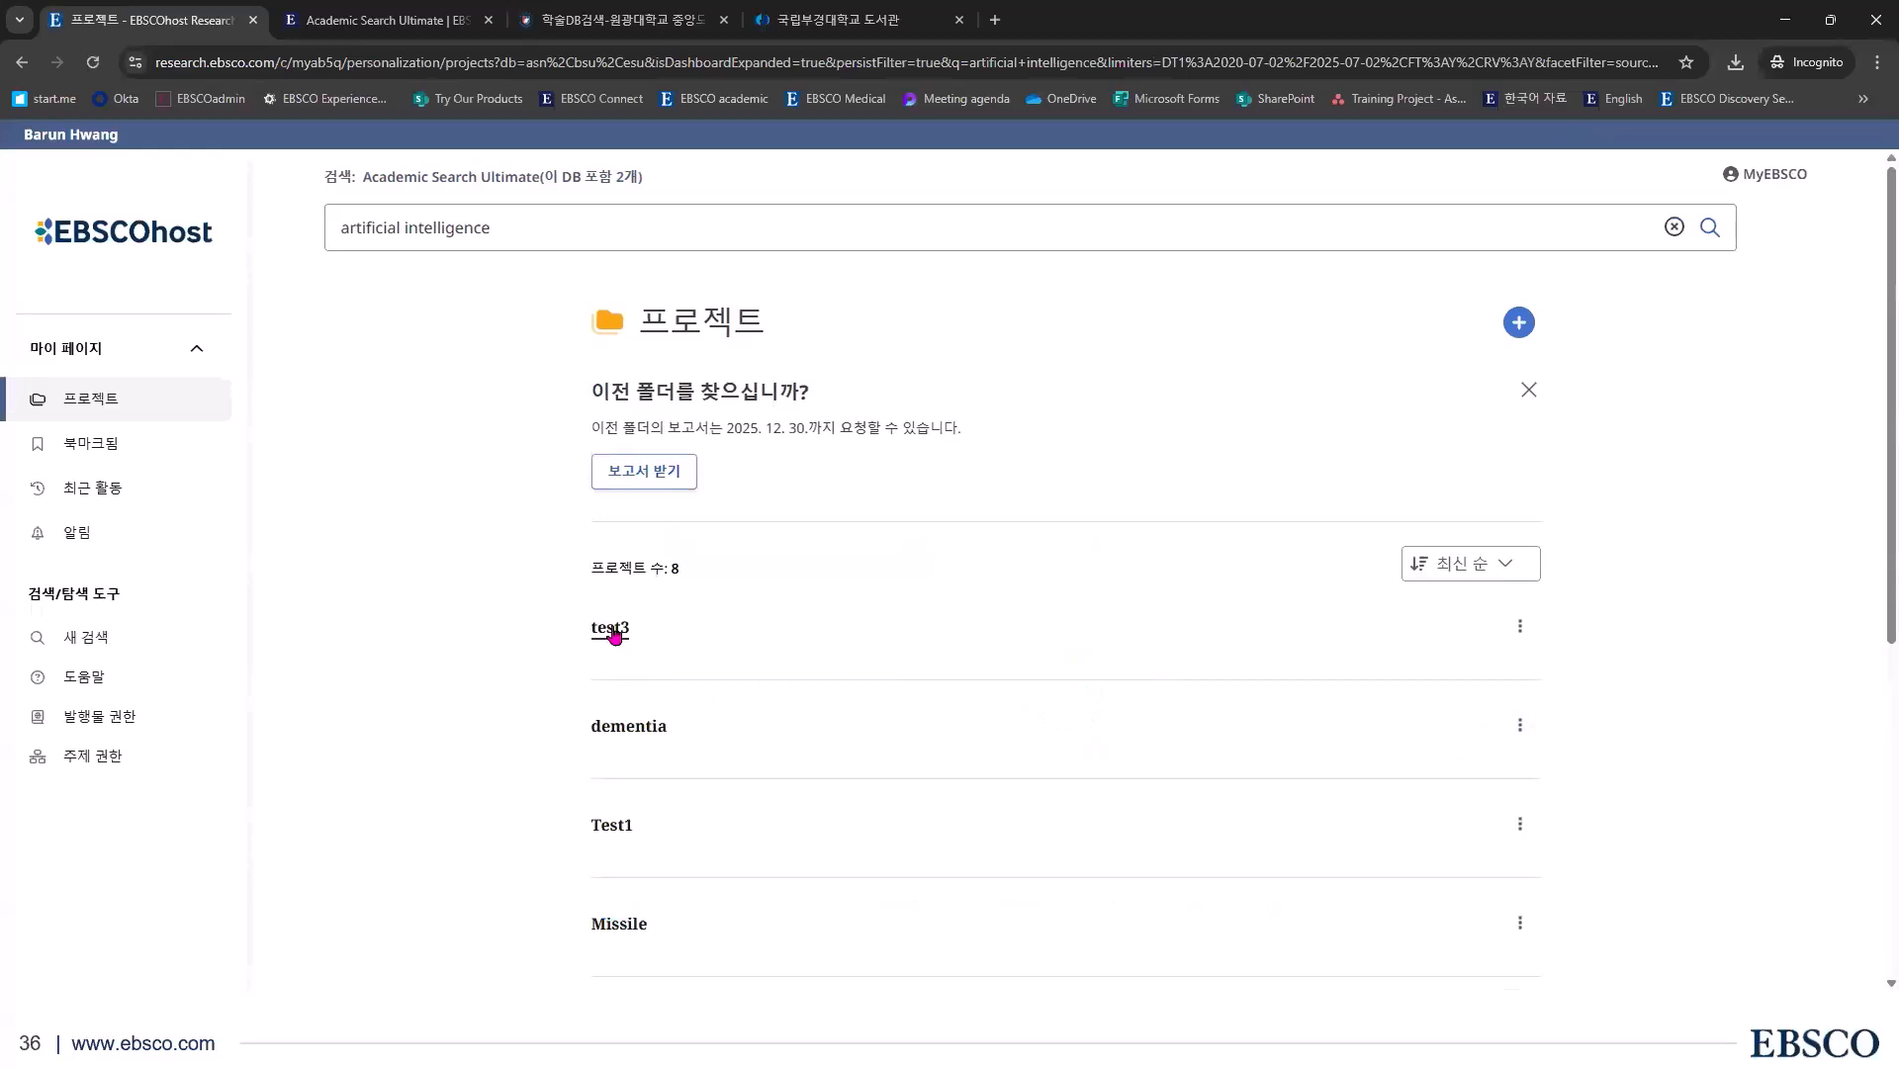
left_click(690, 637)
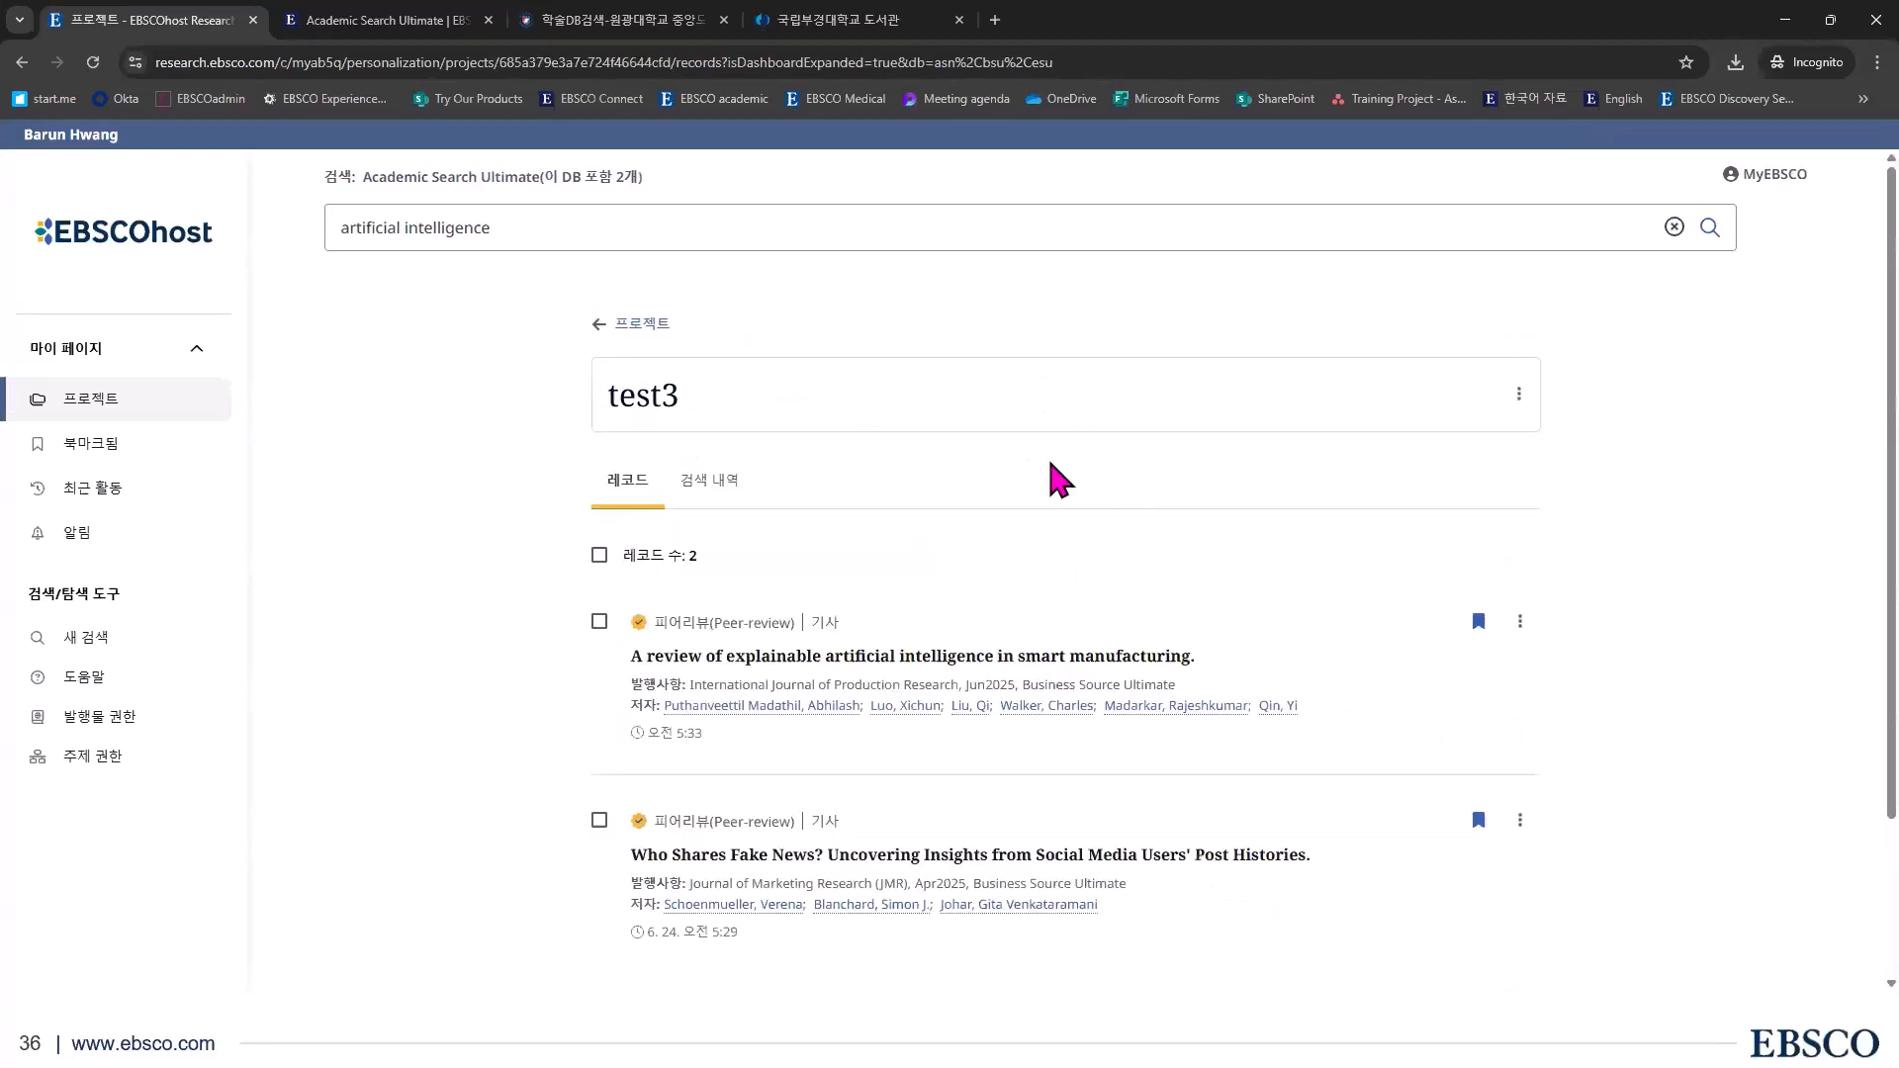
scroll(1098, 544, "down", 1)
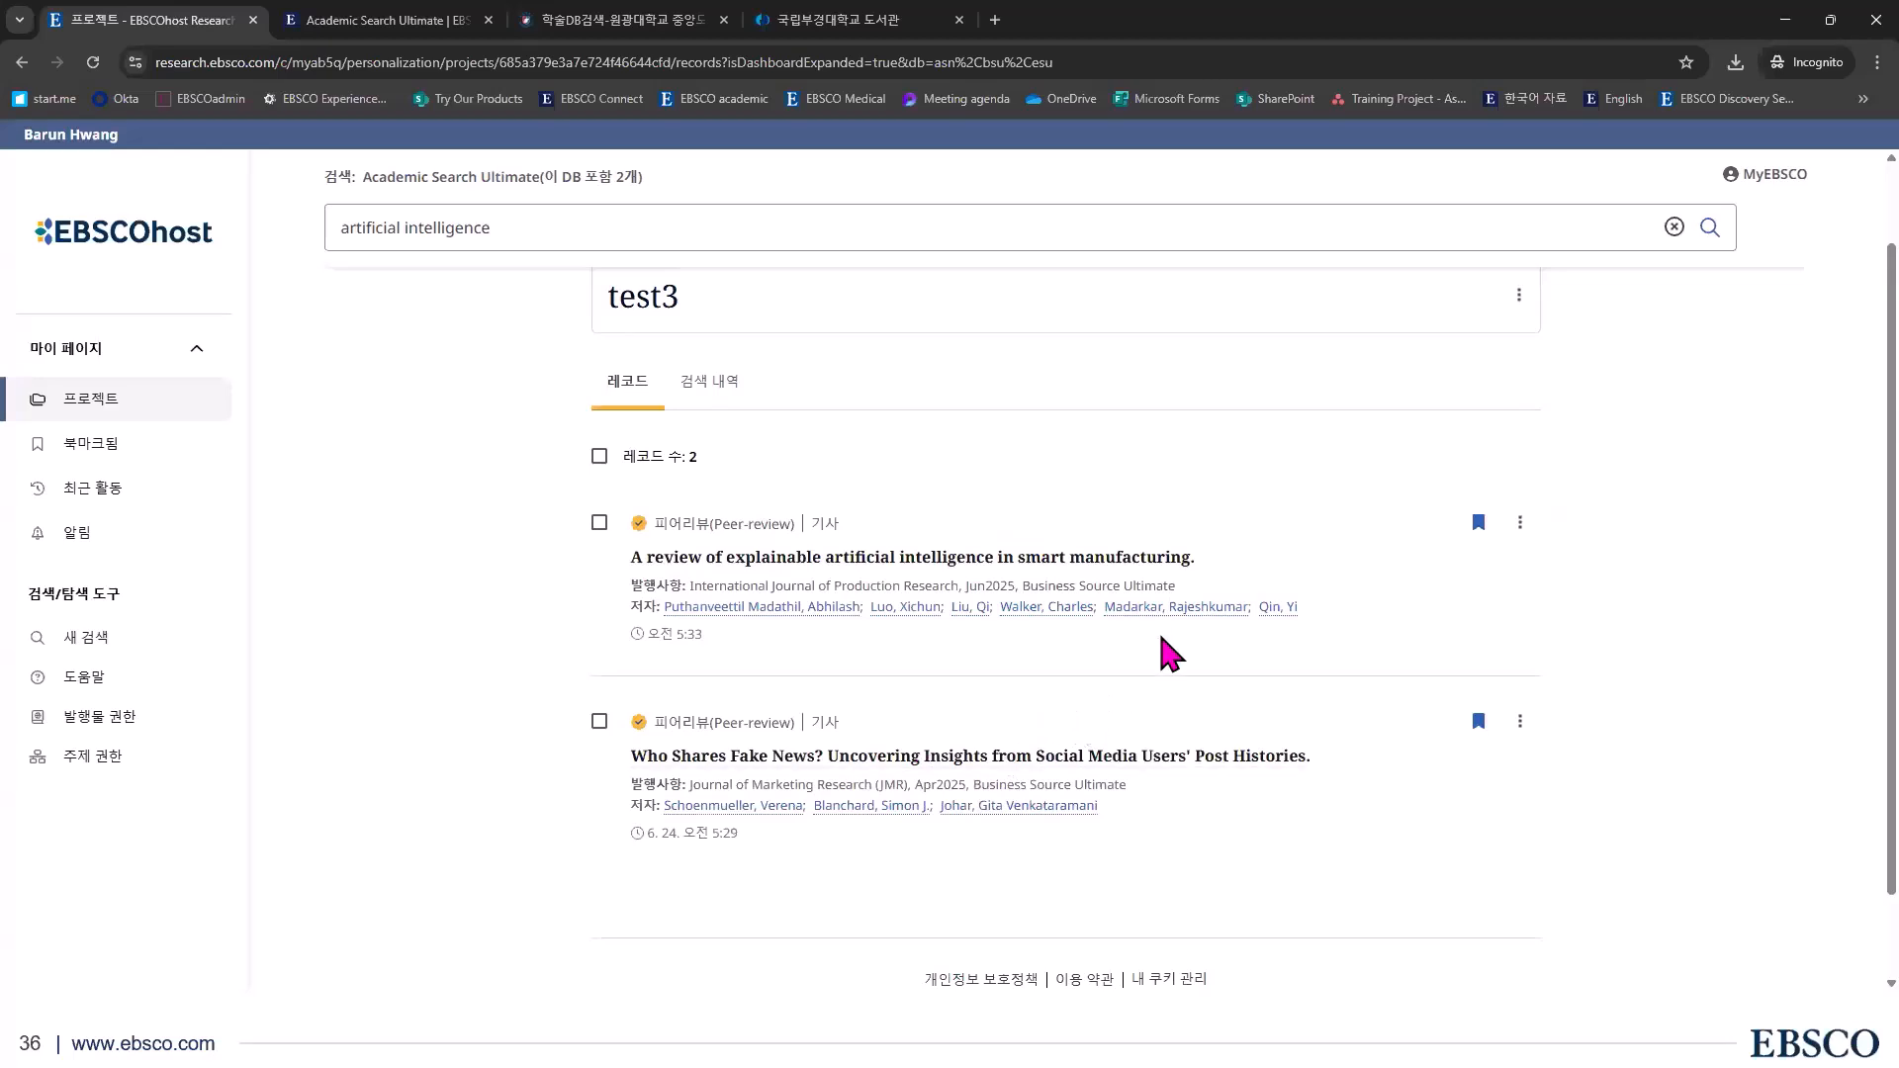
scroll(1088, 445, "up", 1)
Rerun the artificial intelligence search and open the share (공유) dialog for the first article
left_click(959, 228)
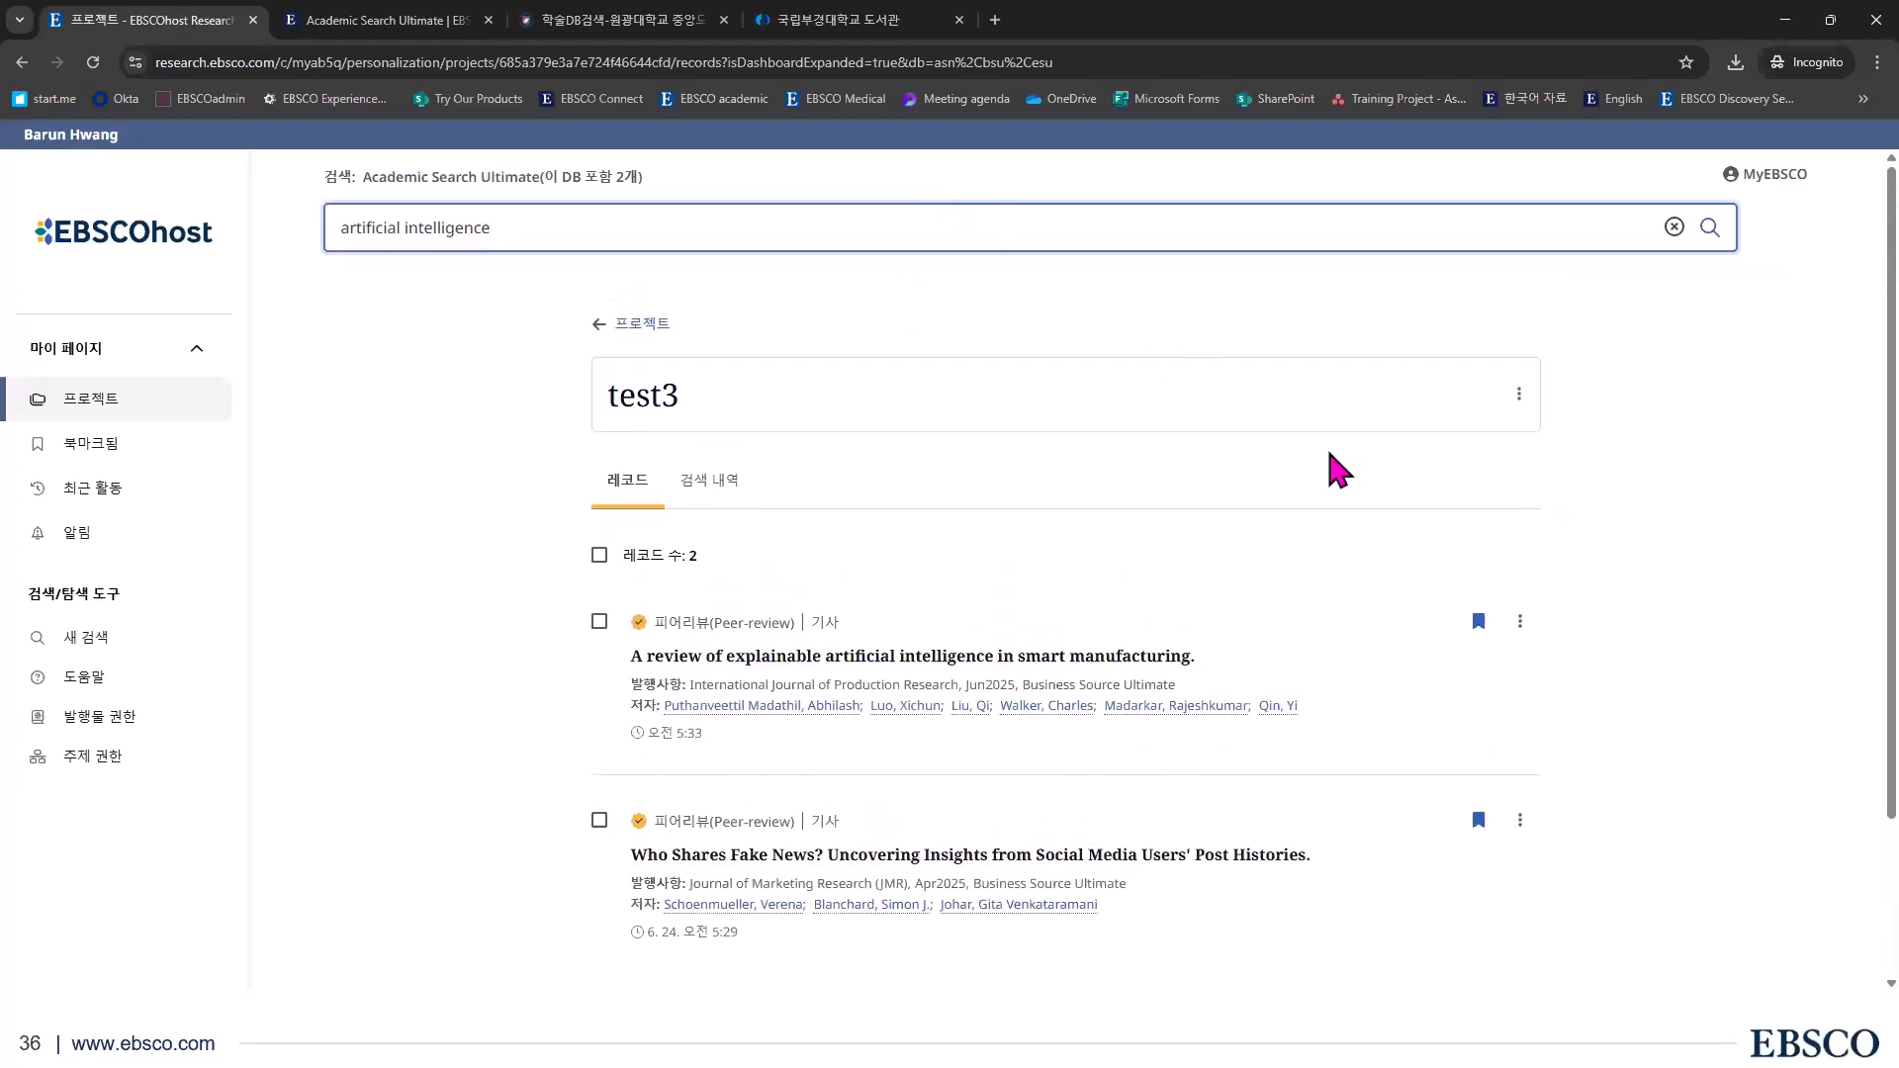
key("Return")
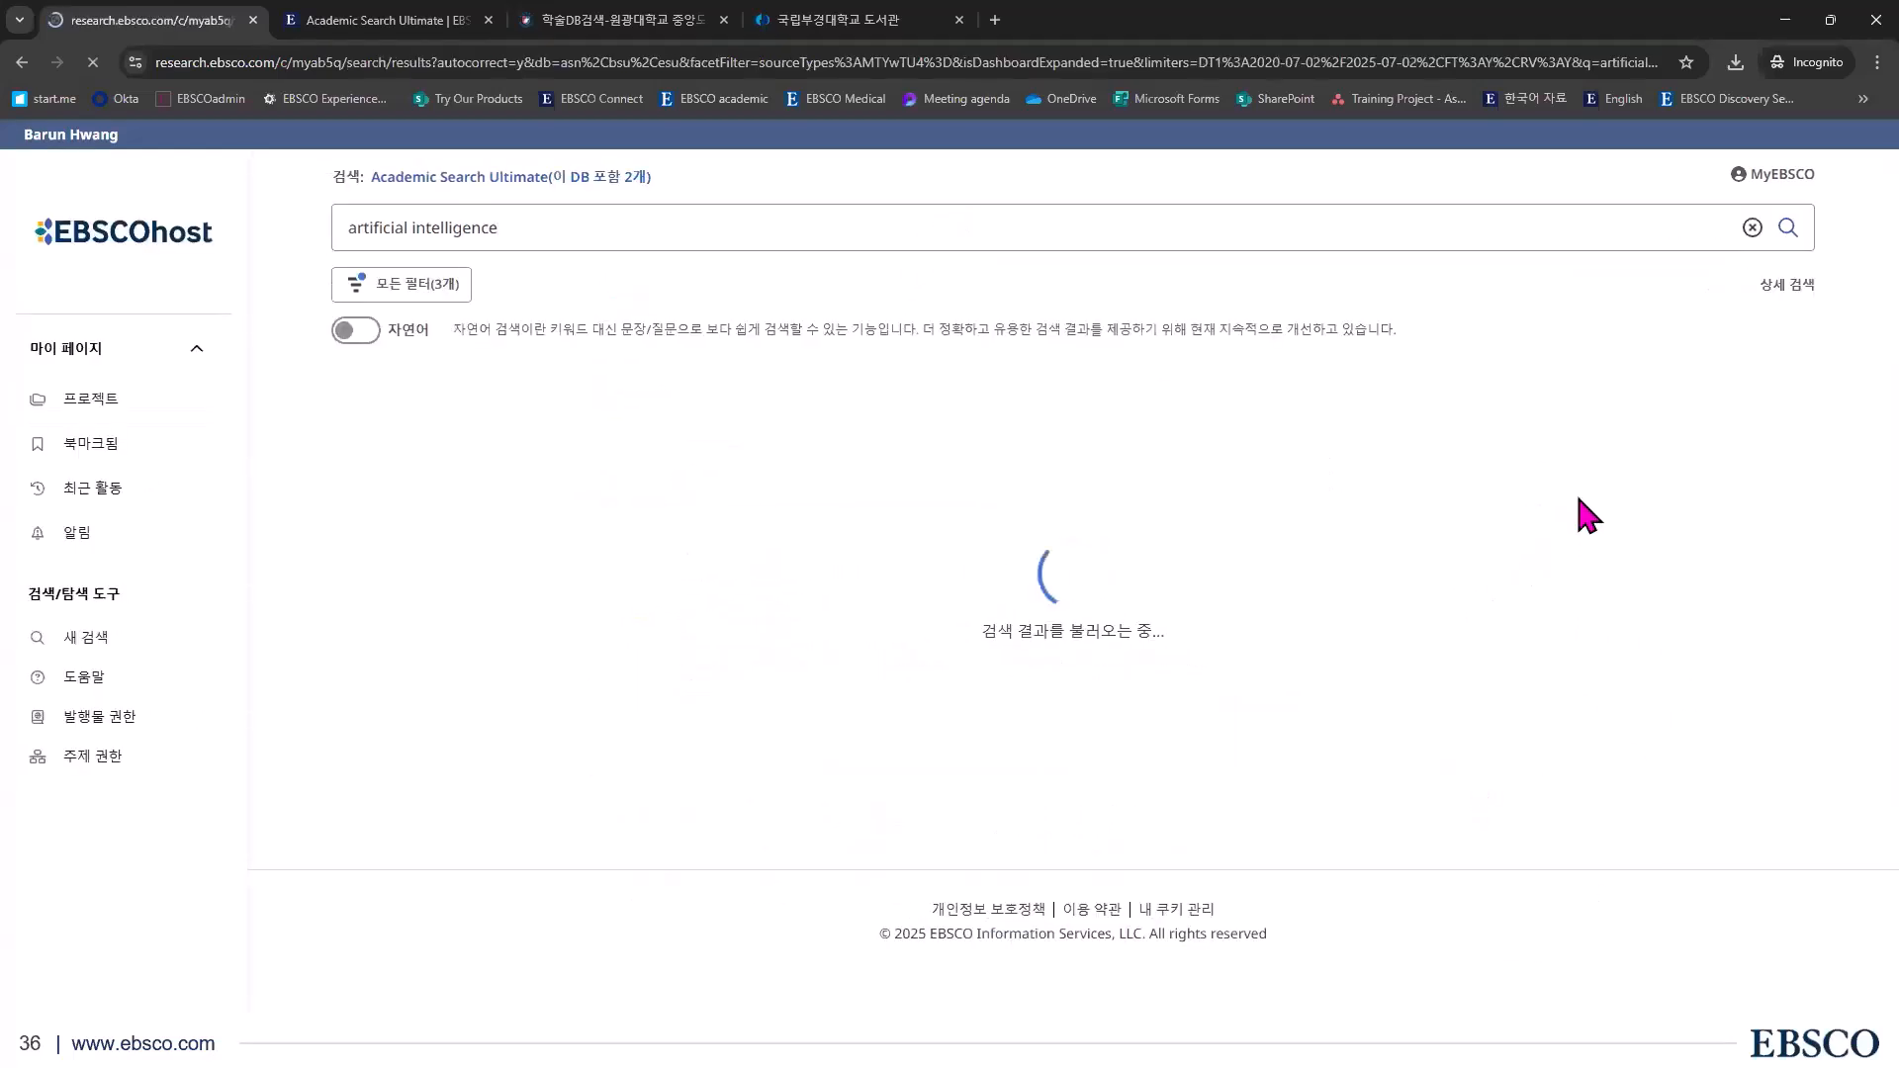
left_click(1618, 563)
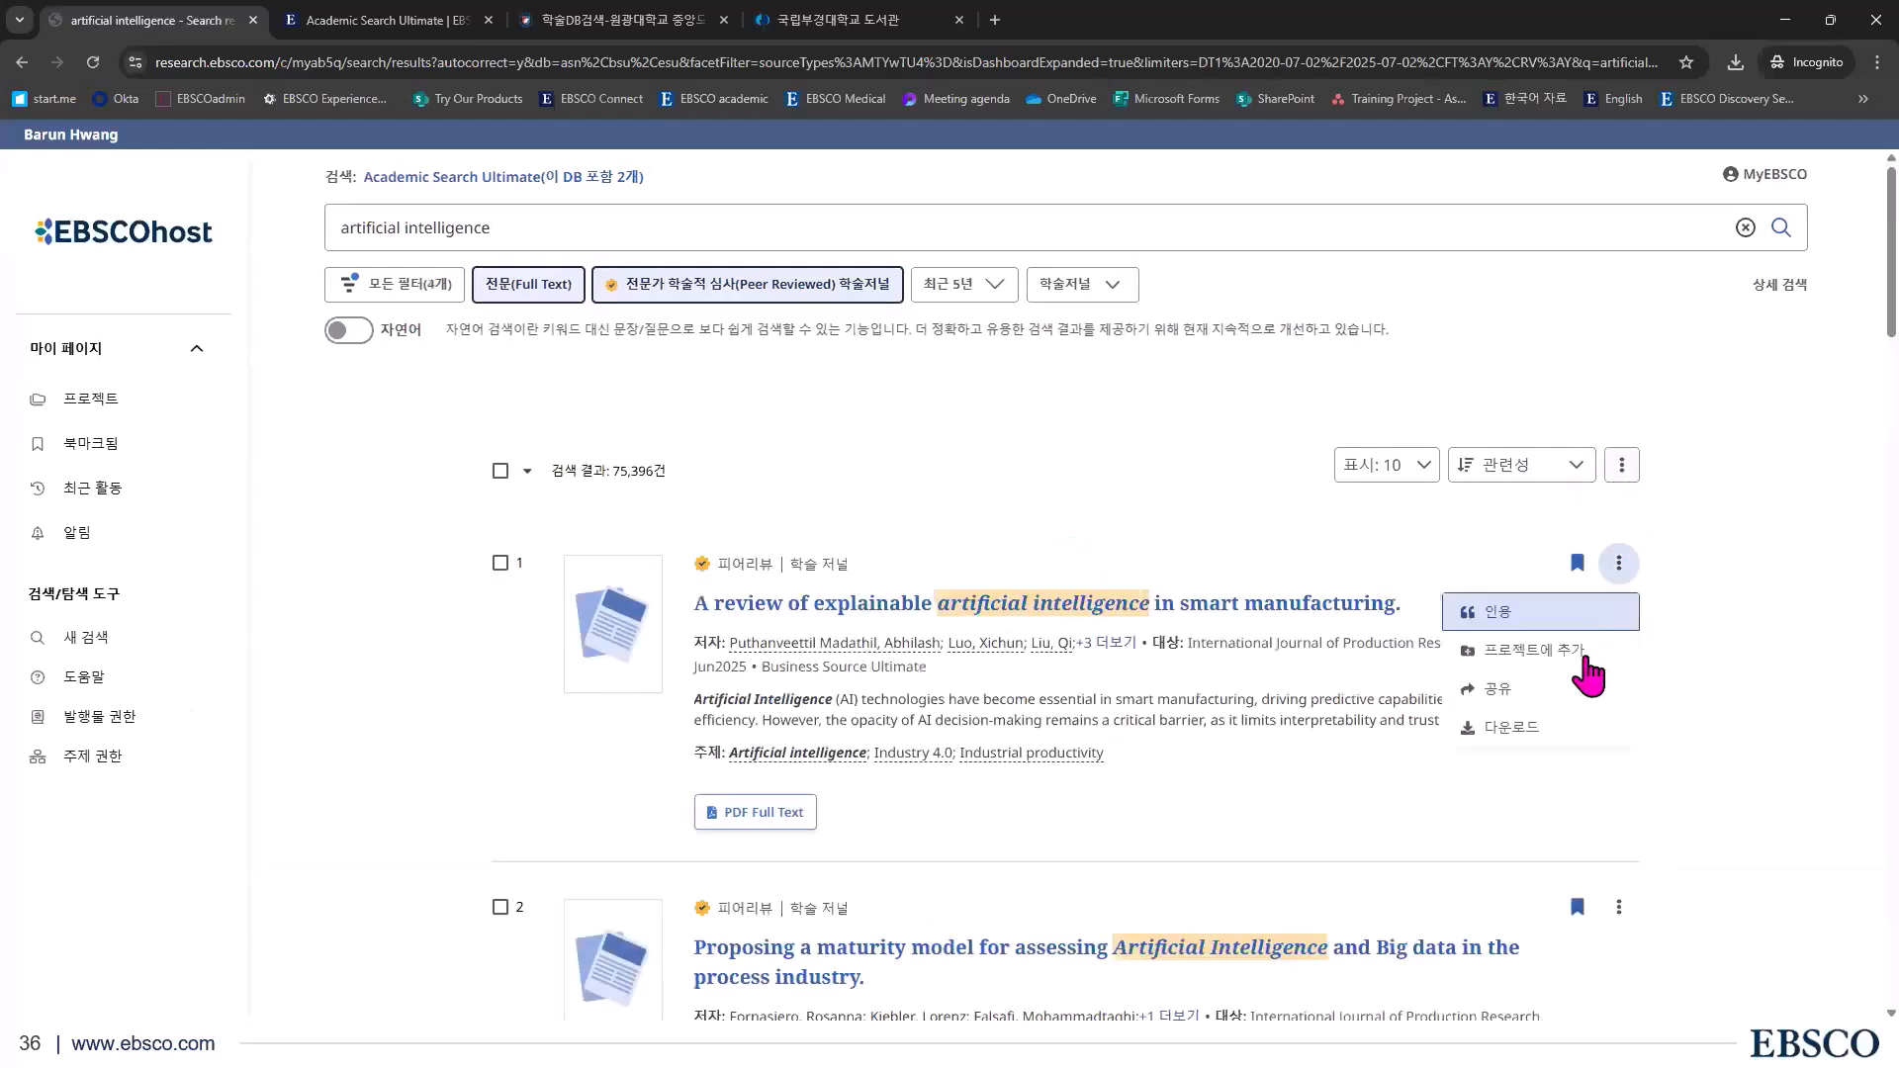
left_click(1523, 691)
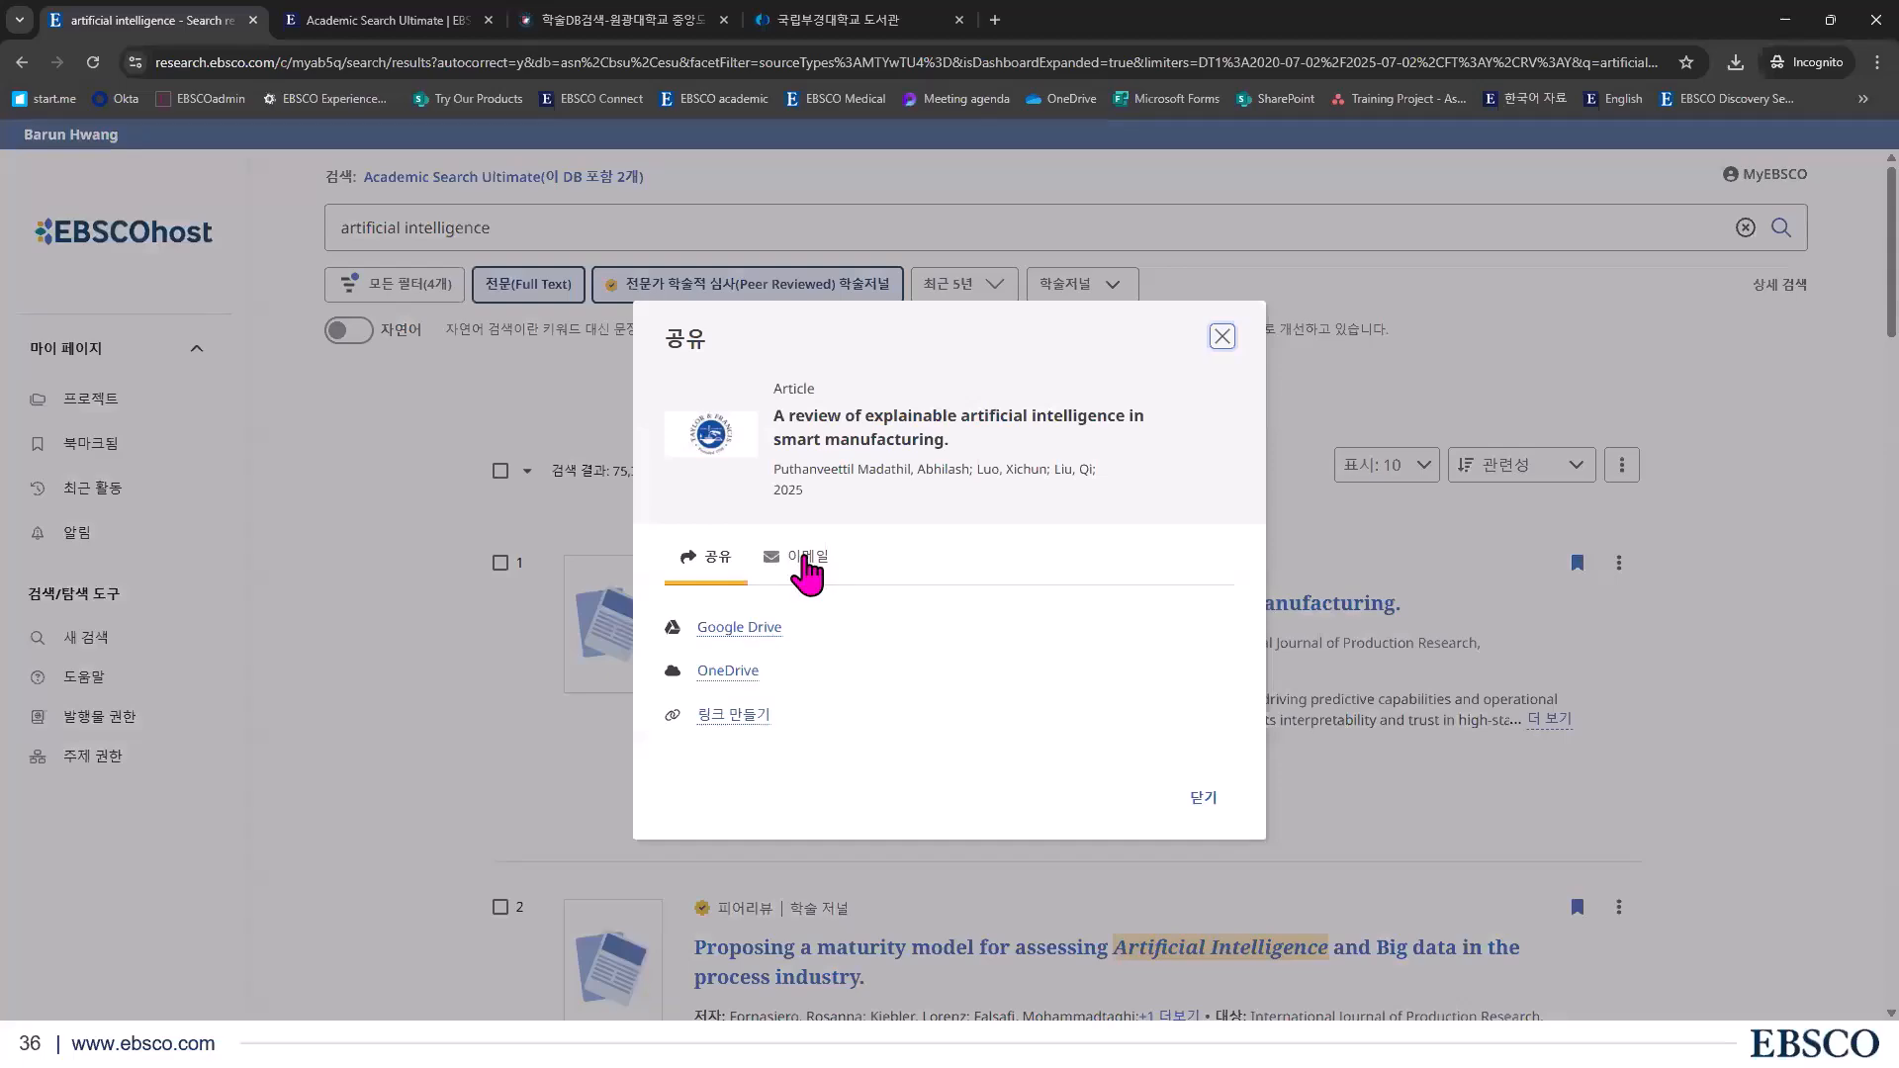
View the email (이메일) sharing options for the first article and close the share dialog
left_click(807, 564)
left_click(1223, 297)
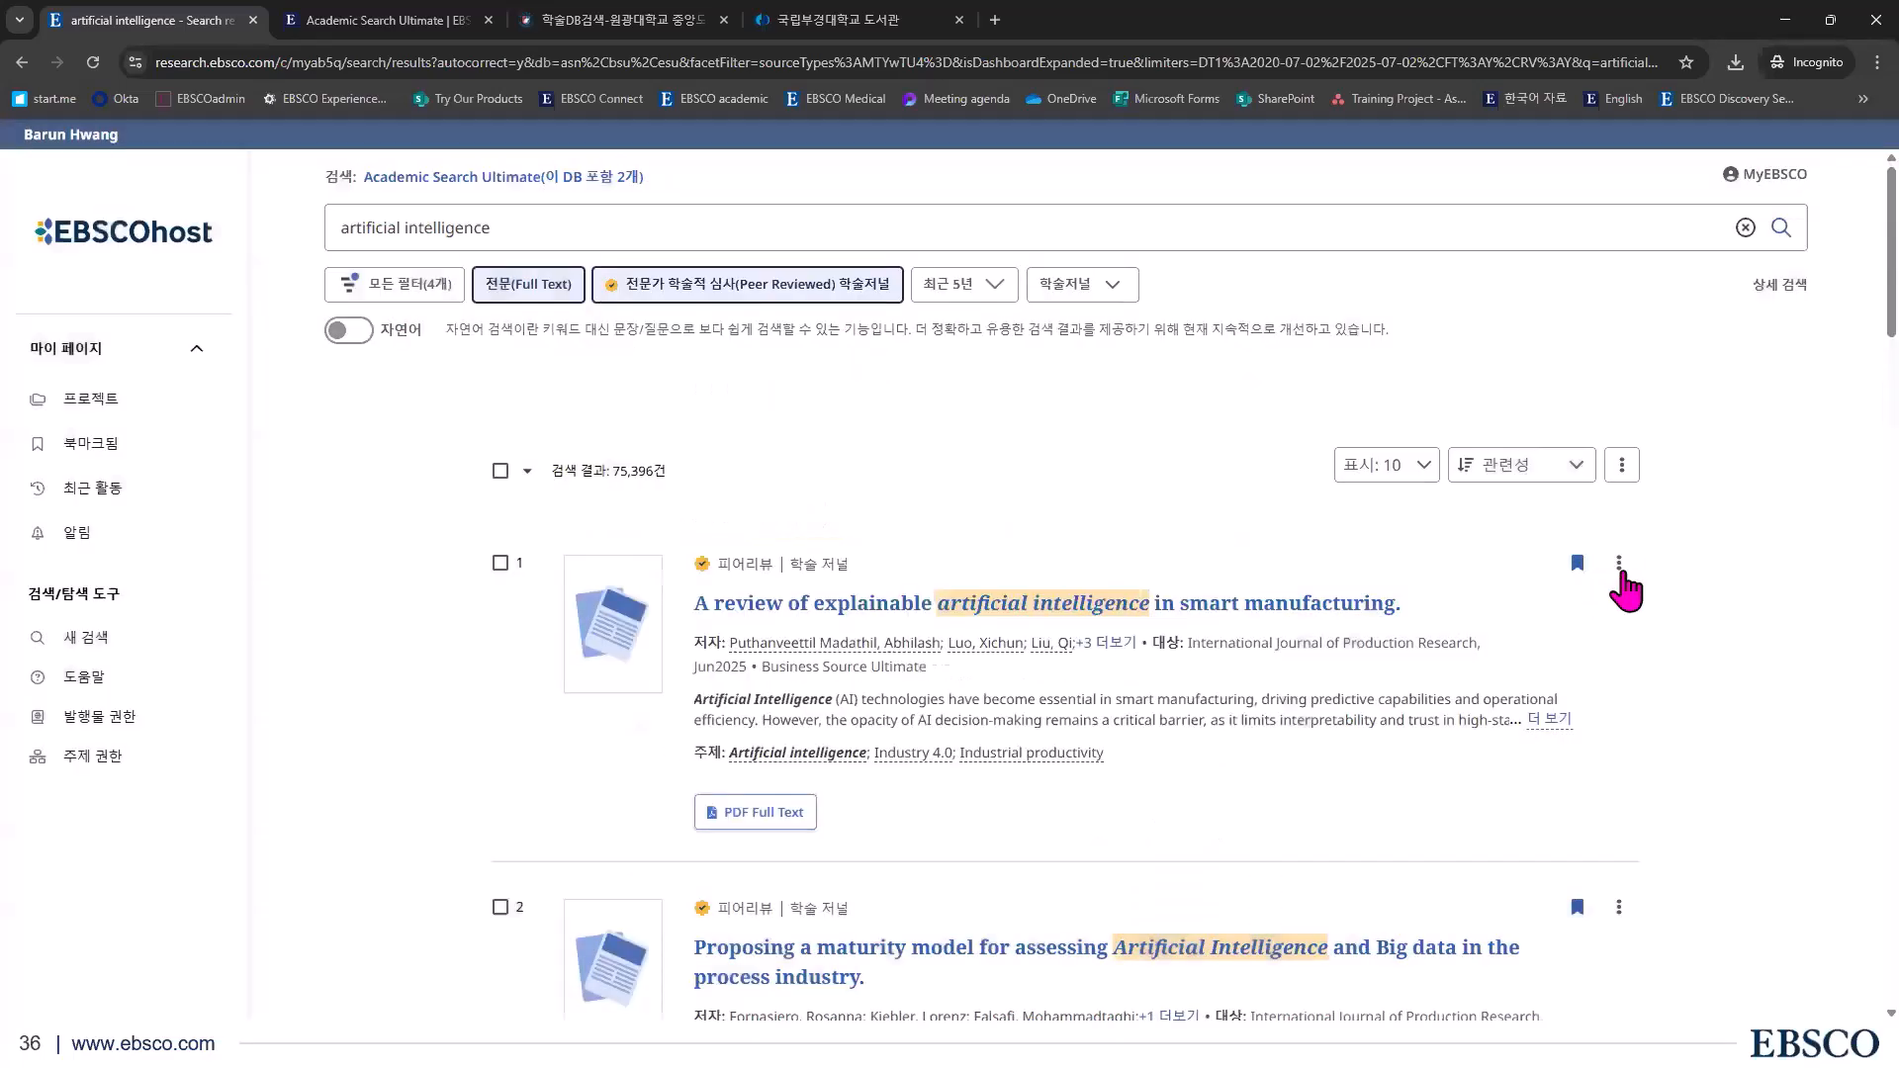
View the first article's full-text and metadata-only (메타데이터만) download formats, and close the download dialog without downloading
left_click(1619, 563)
left_click(1510, 729)
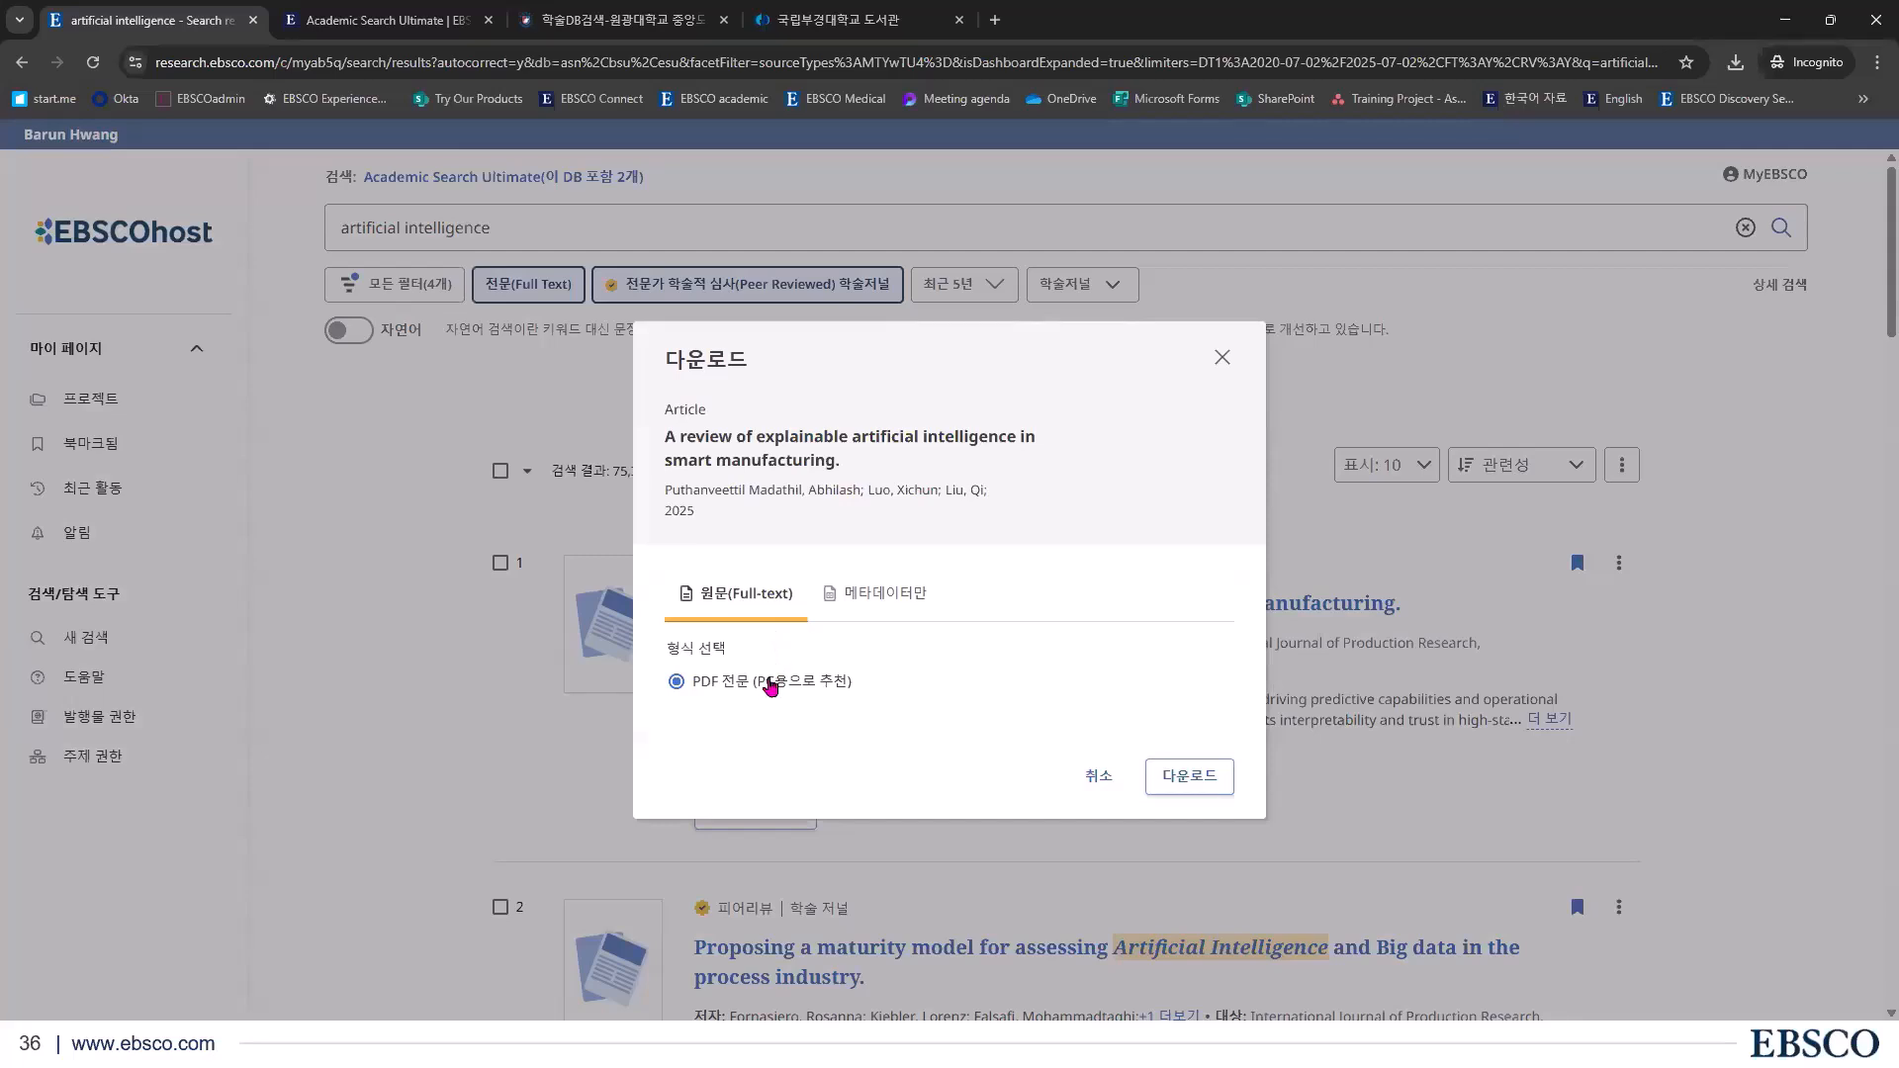
left_click(905, 605)
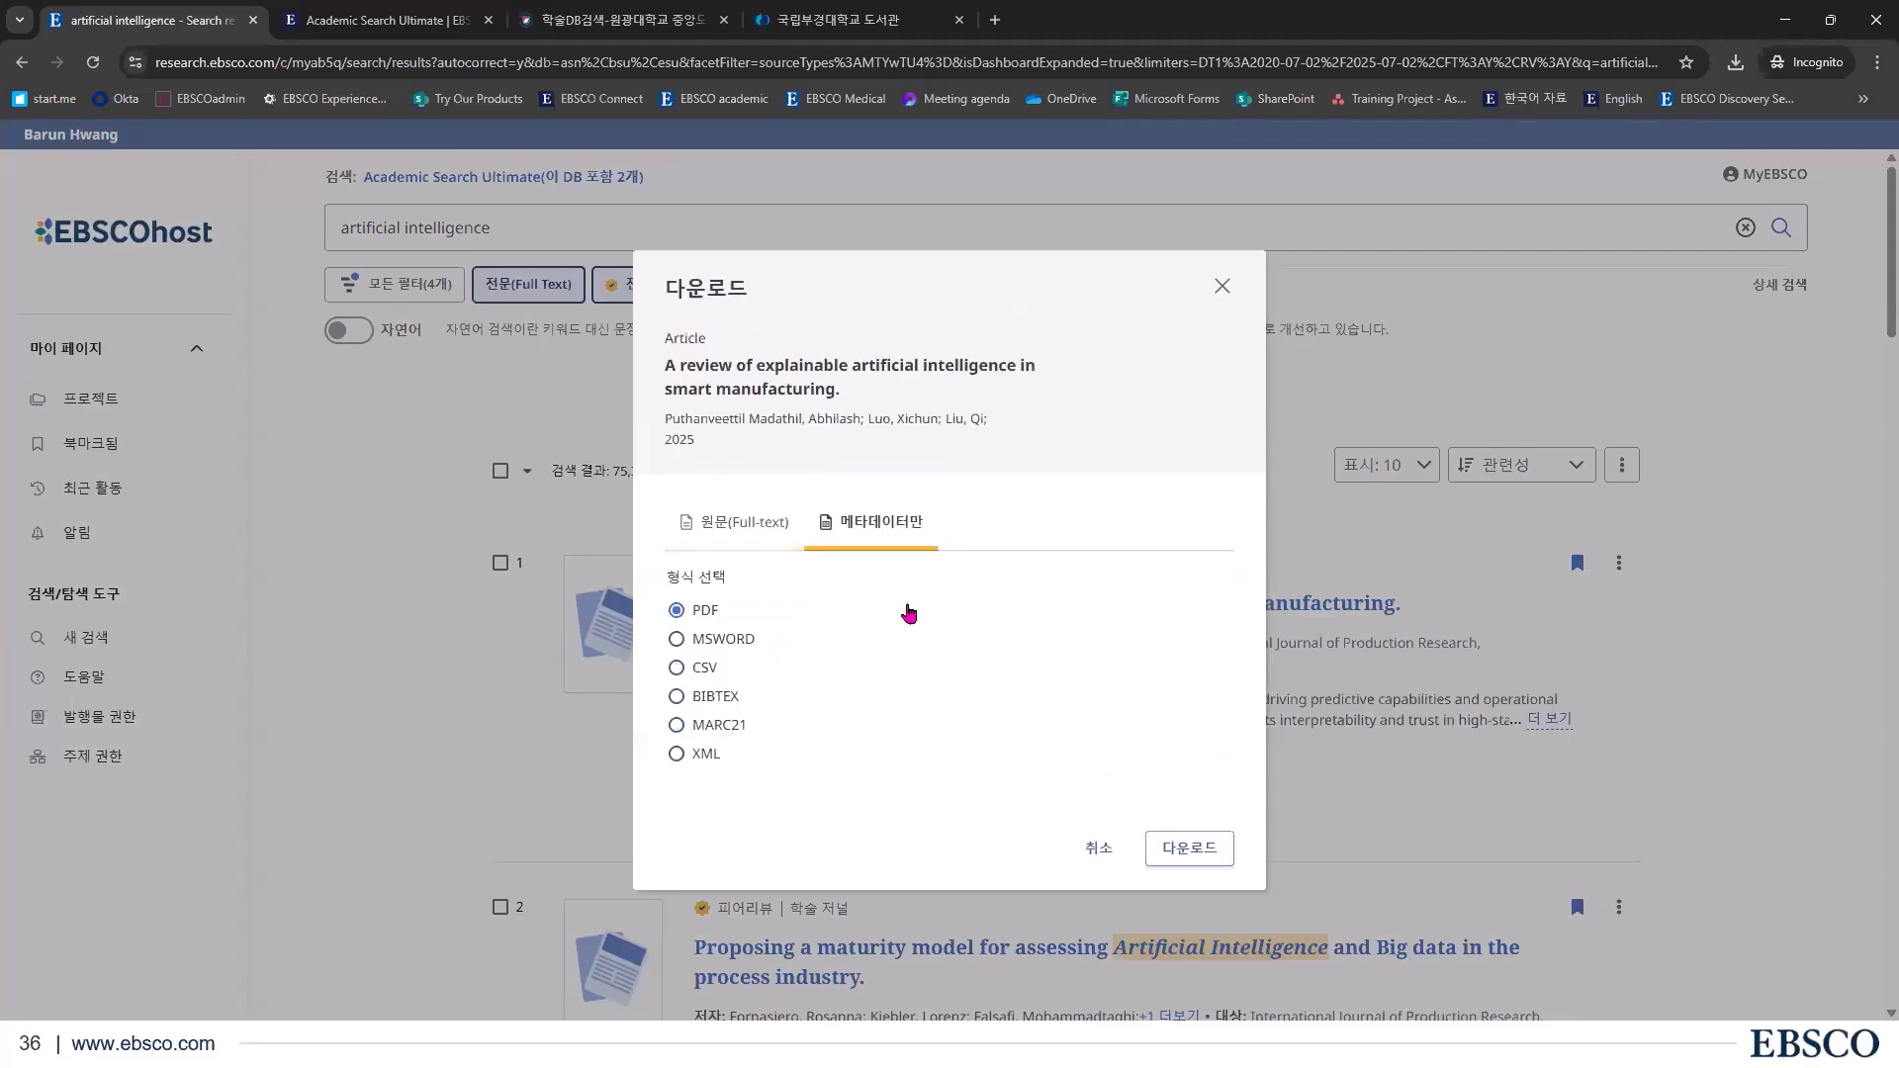
left_click(737, 523)
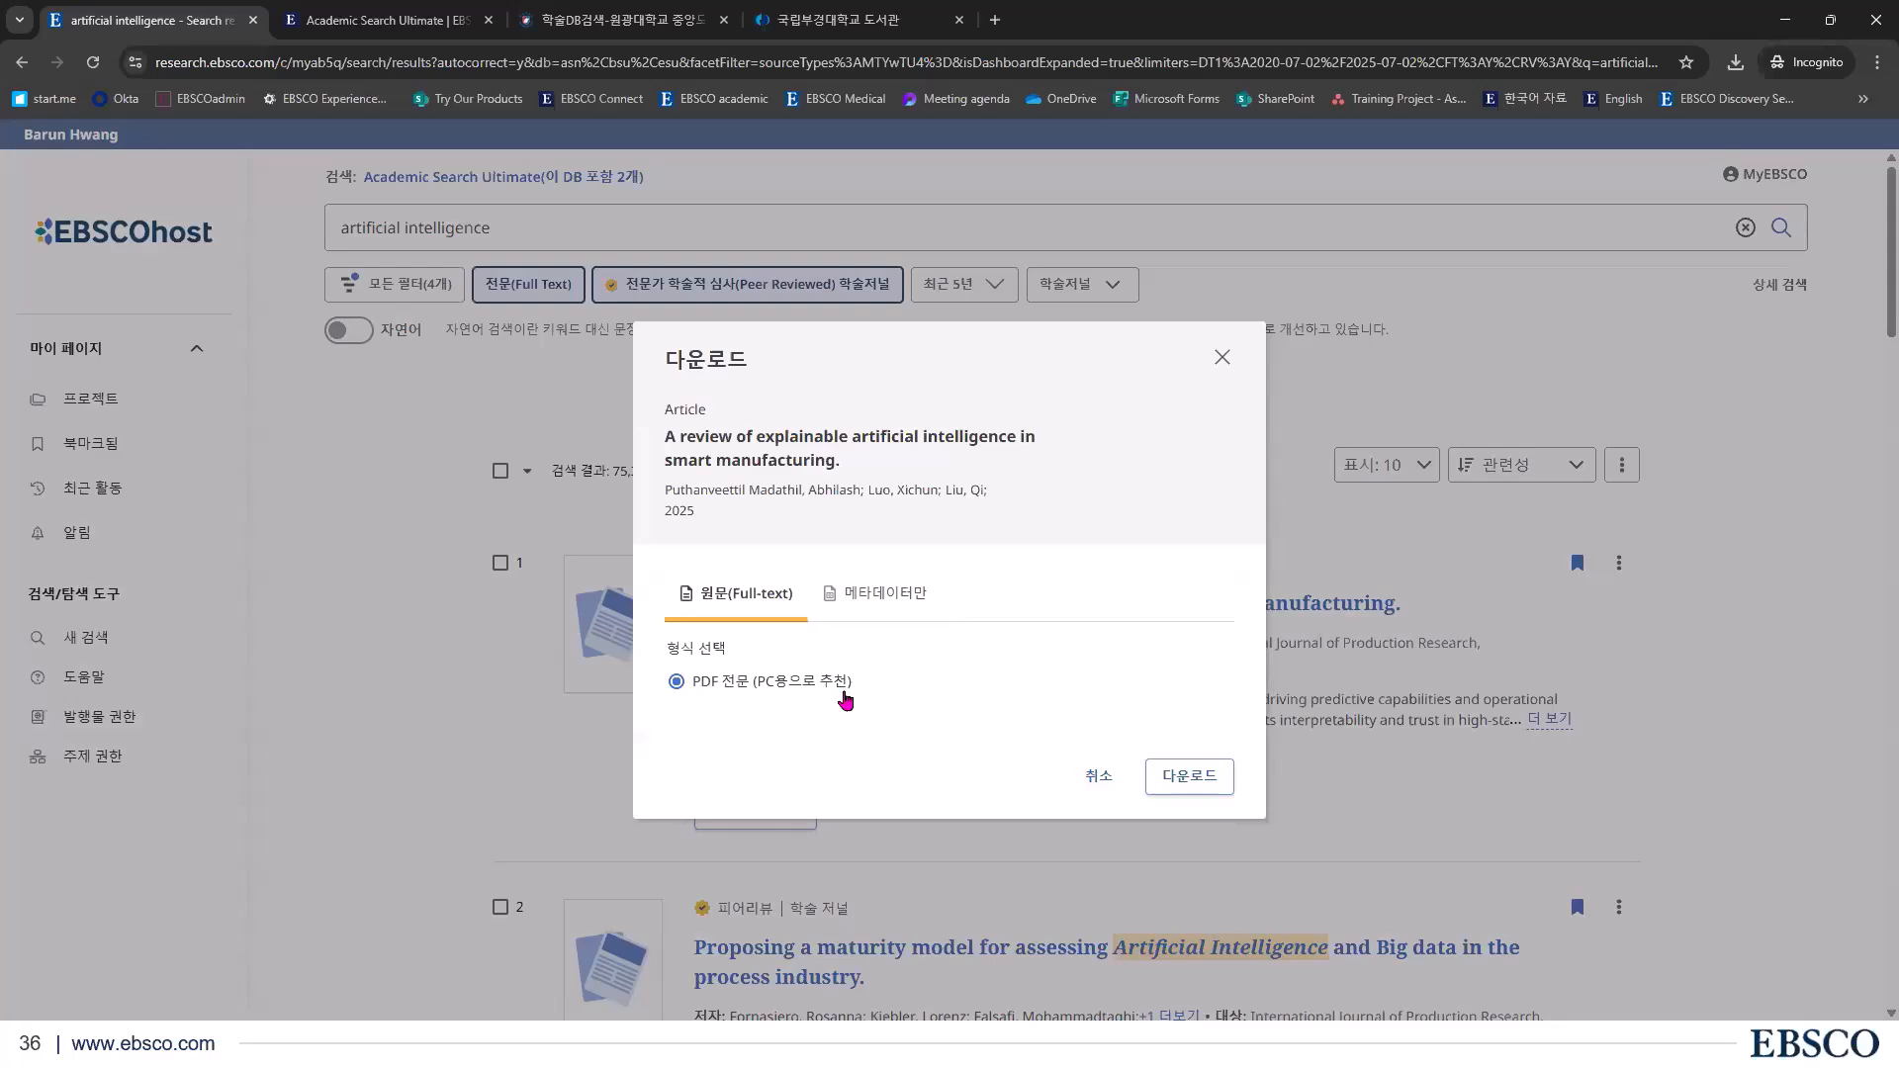
left_click(1593, 608)
Examine the second article's HTML and PDF full-text download options and its metadata-only formats, and close the dialog without downloading
scroll(1593, 633, "down", 4)
left_click(1618, 512)
left_click(1543, 677)
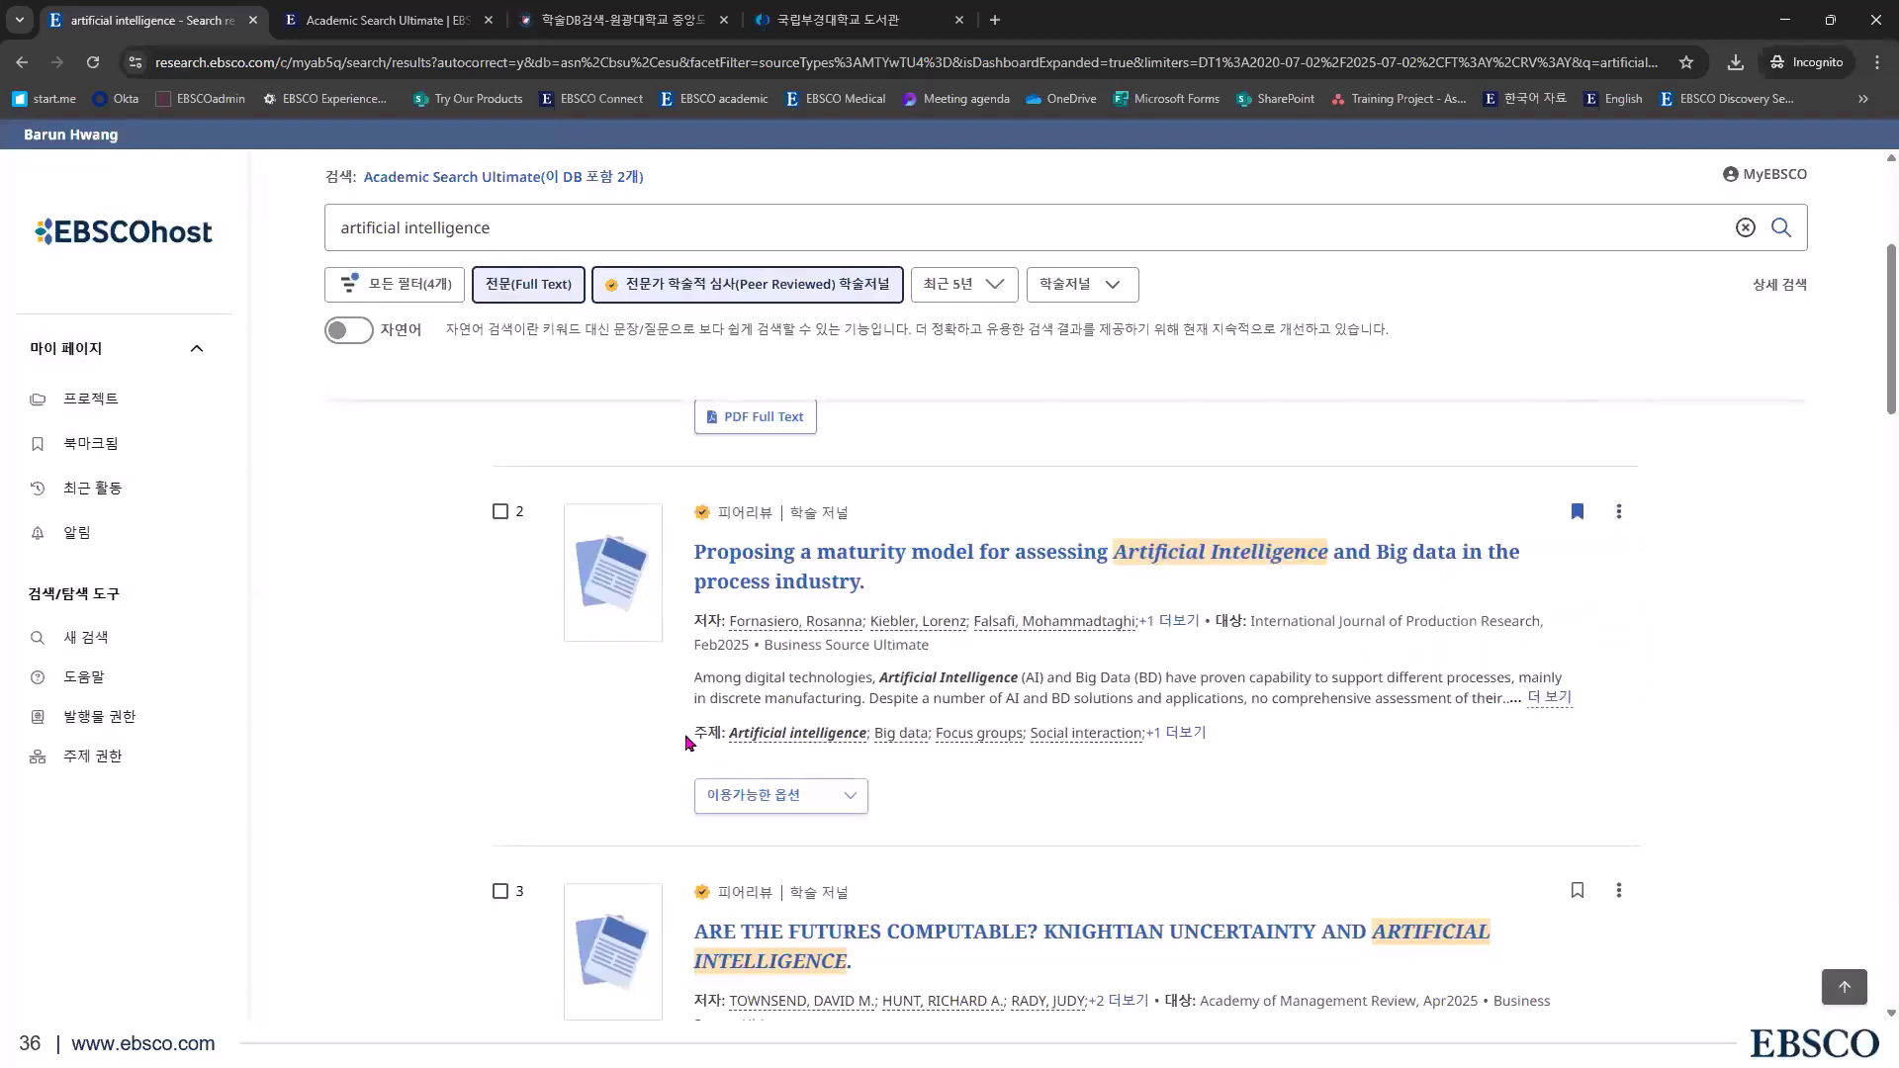
left_click(756, 714)
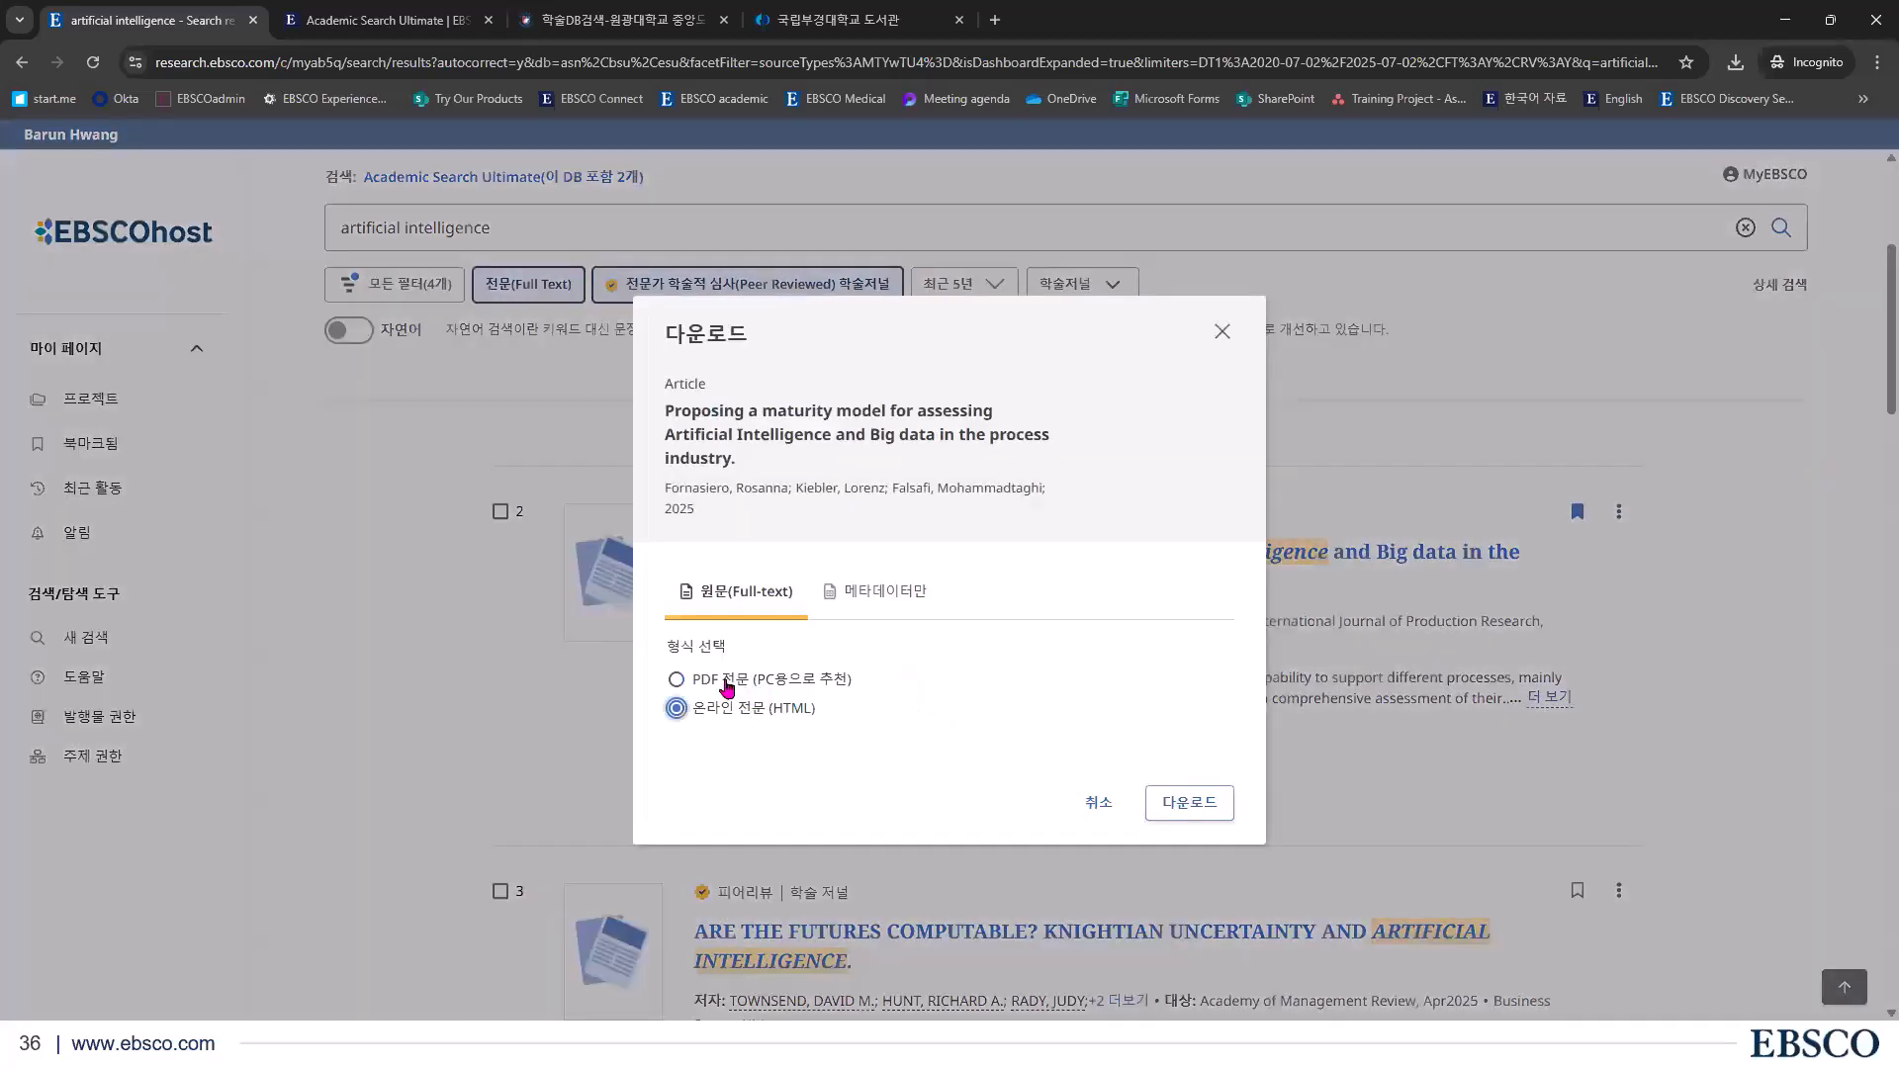
left_click(723, 678)
left_click(877, 594)
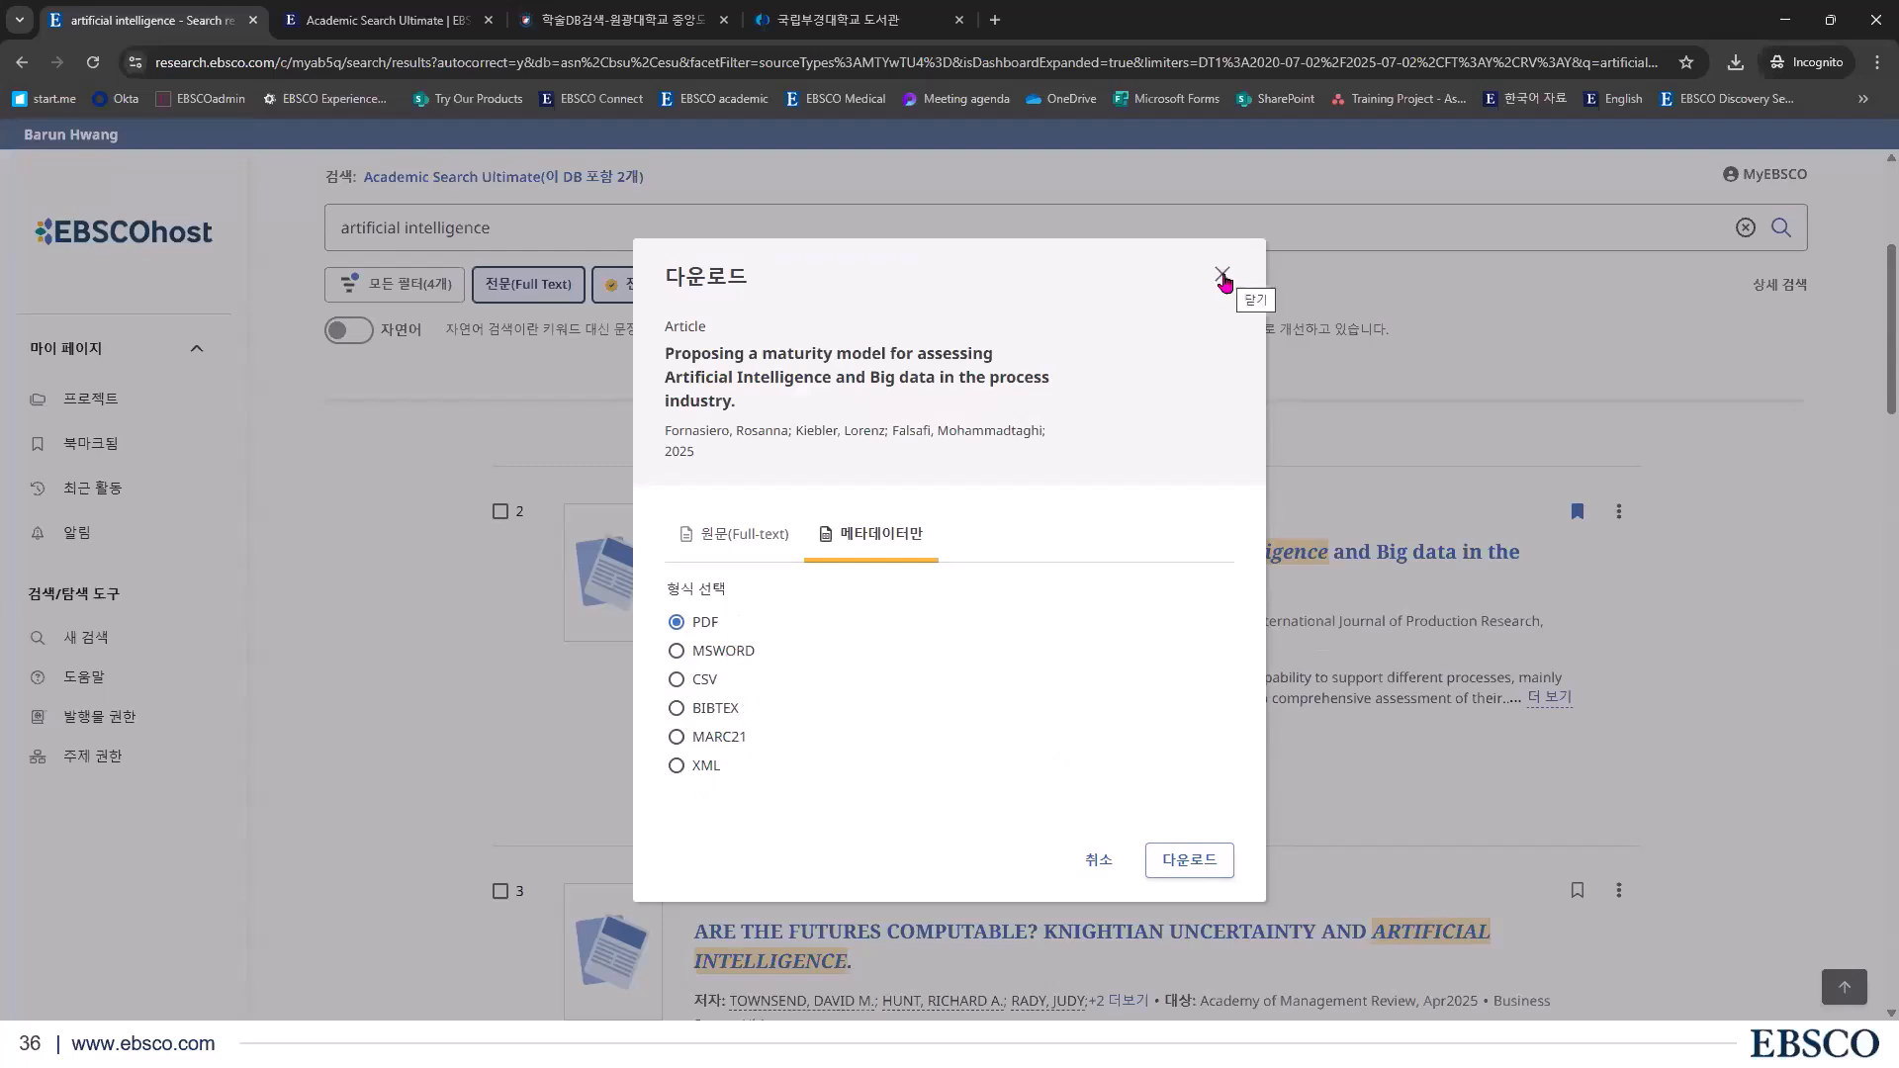
key("Escape")
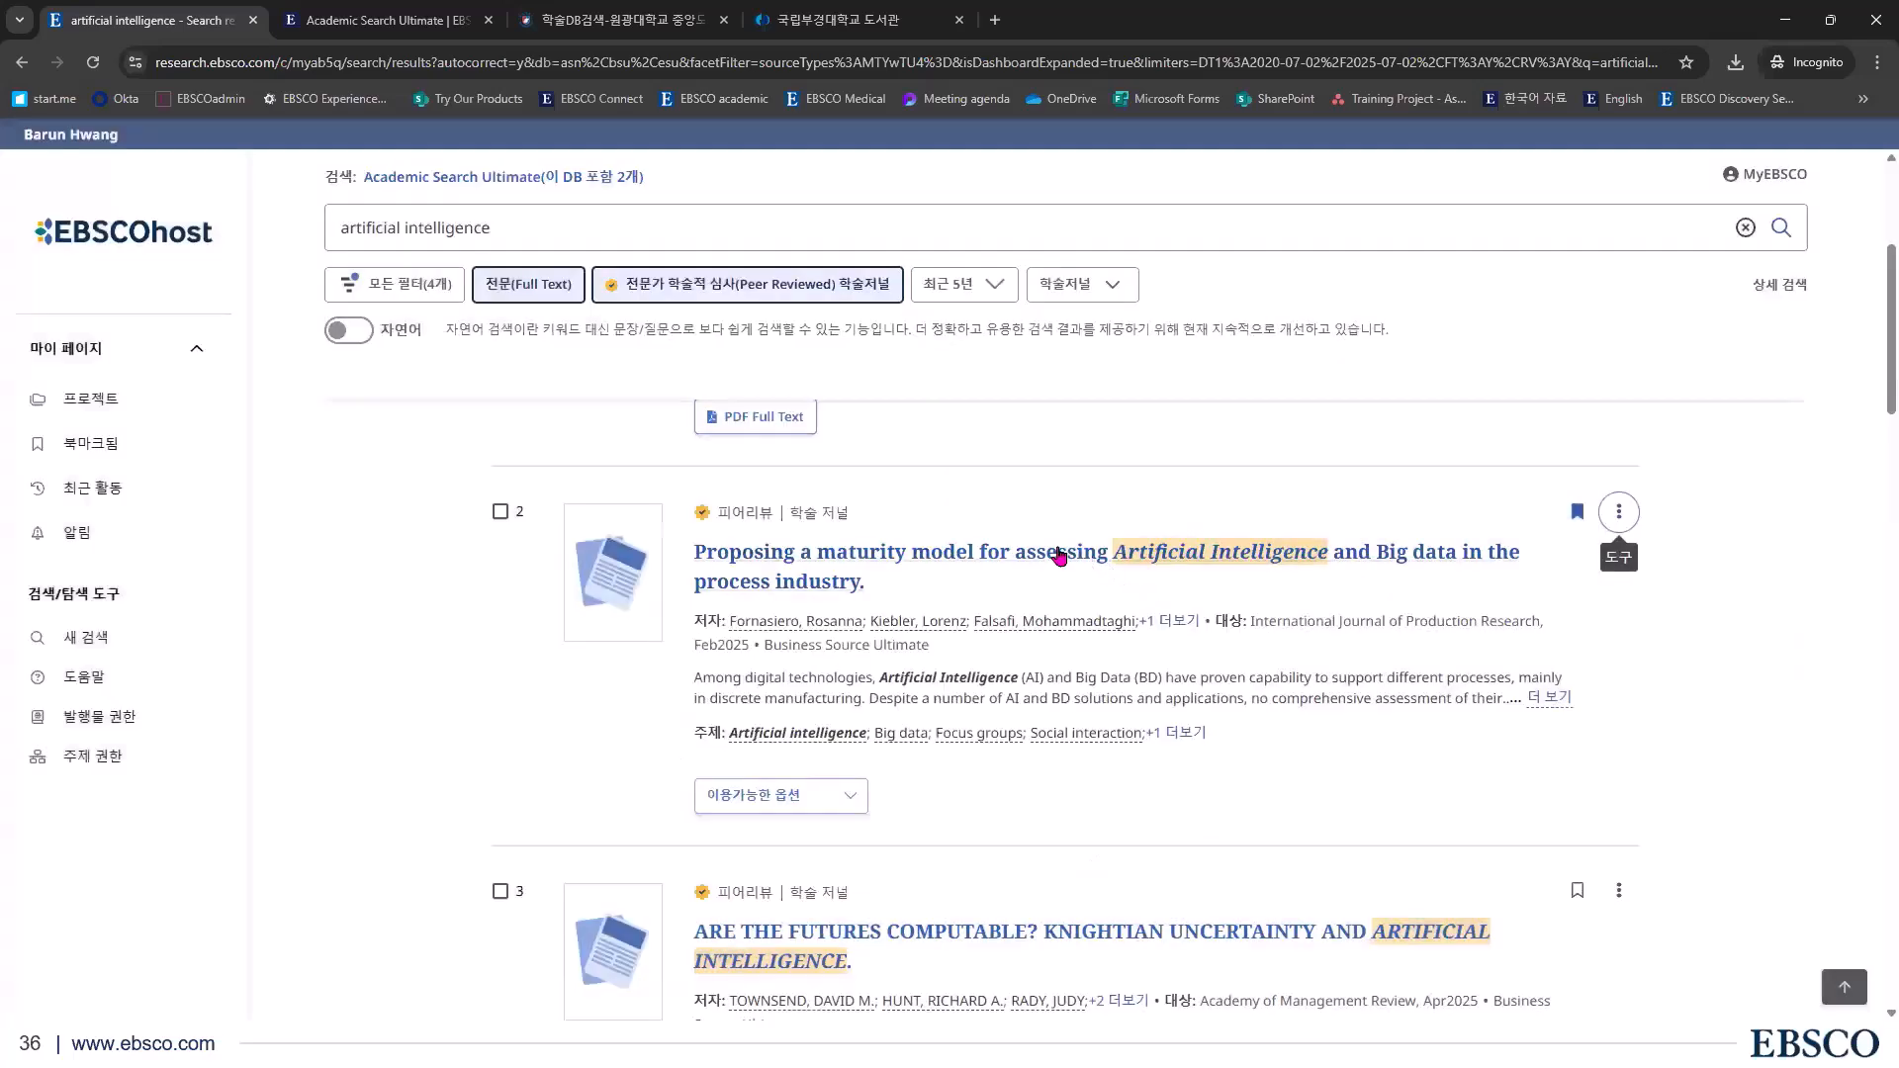
Open the second article's detail page, examine its authors, source, subject terms, keywords and abstract, and return to the search results
left_click(949, 574)
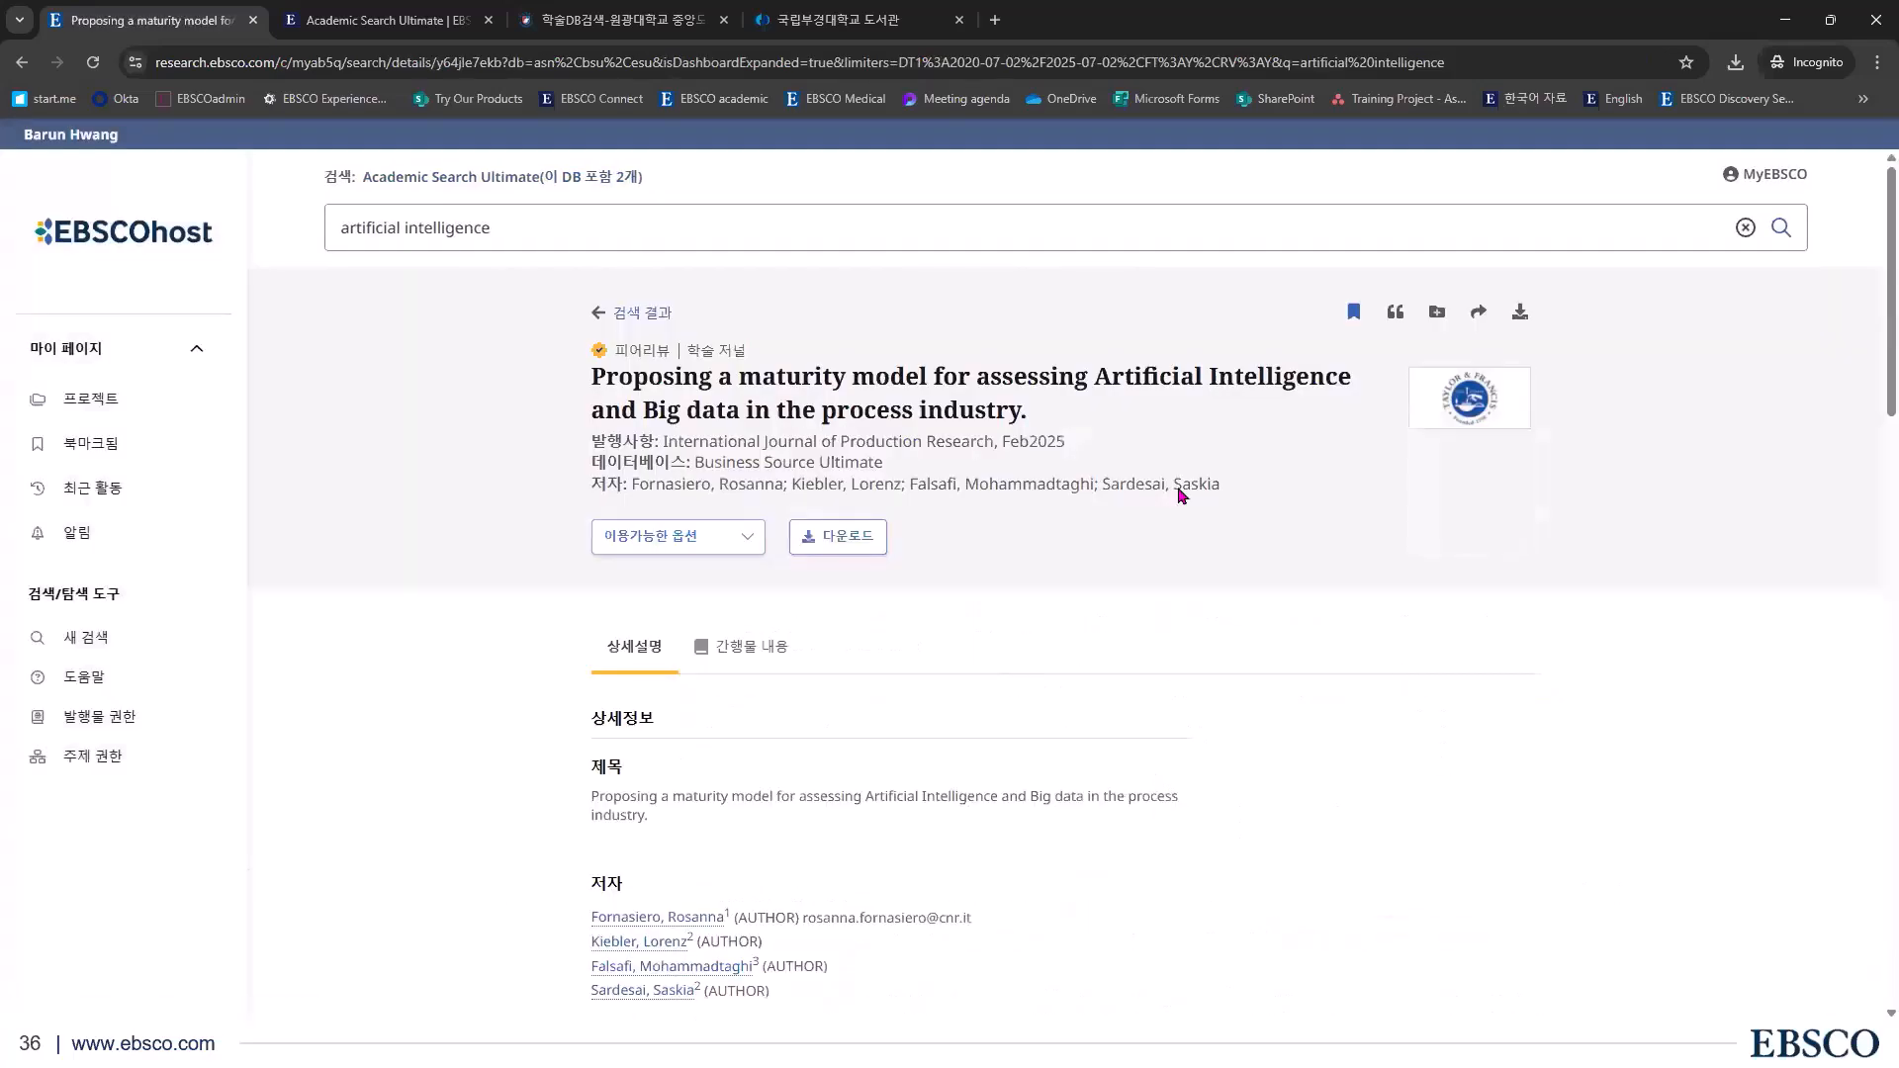
scroll(1171, 710, "down", 3)
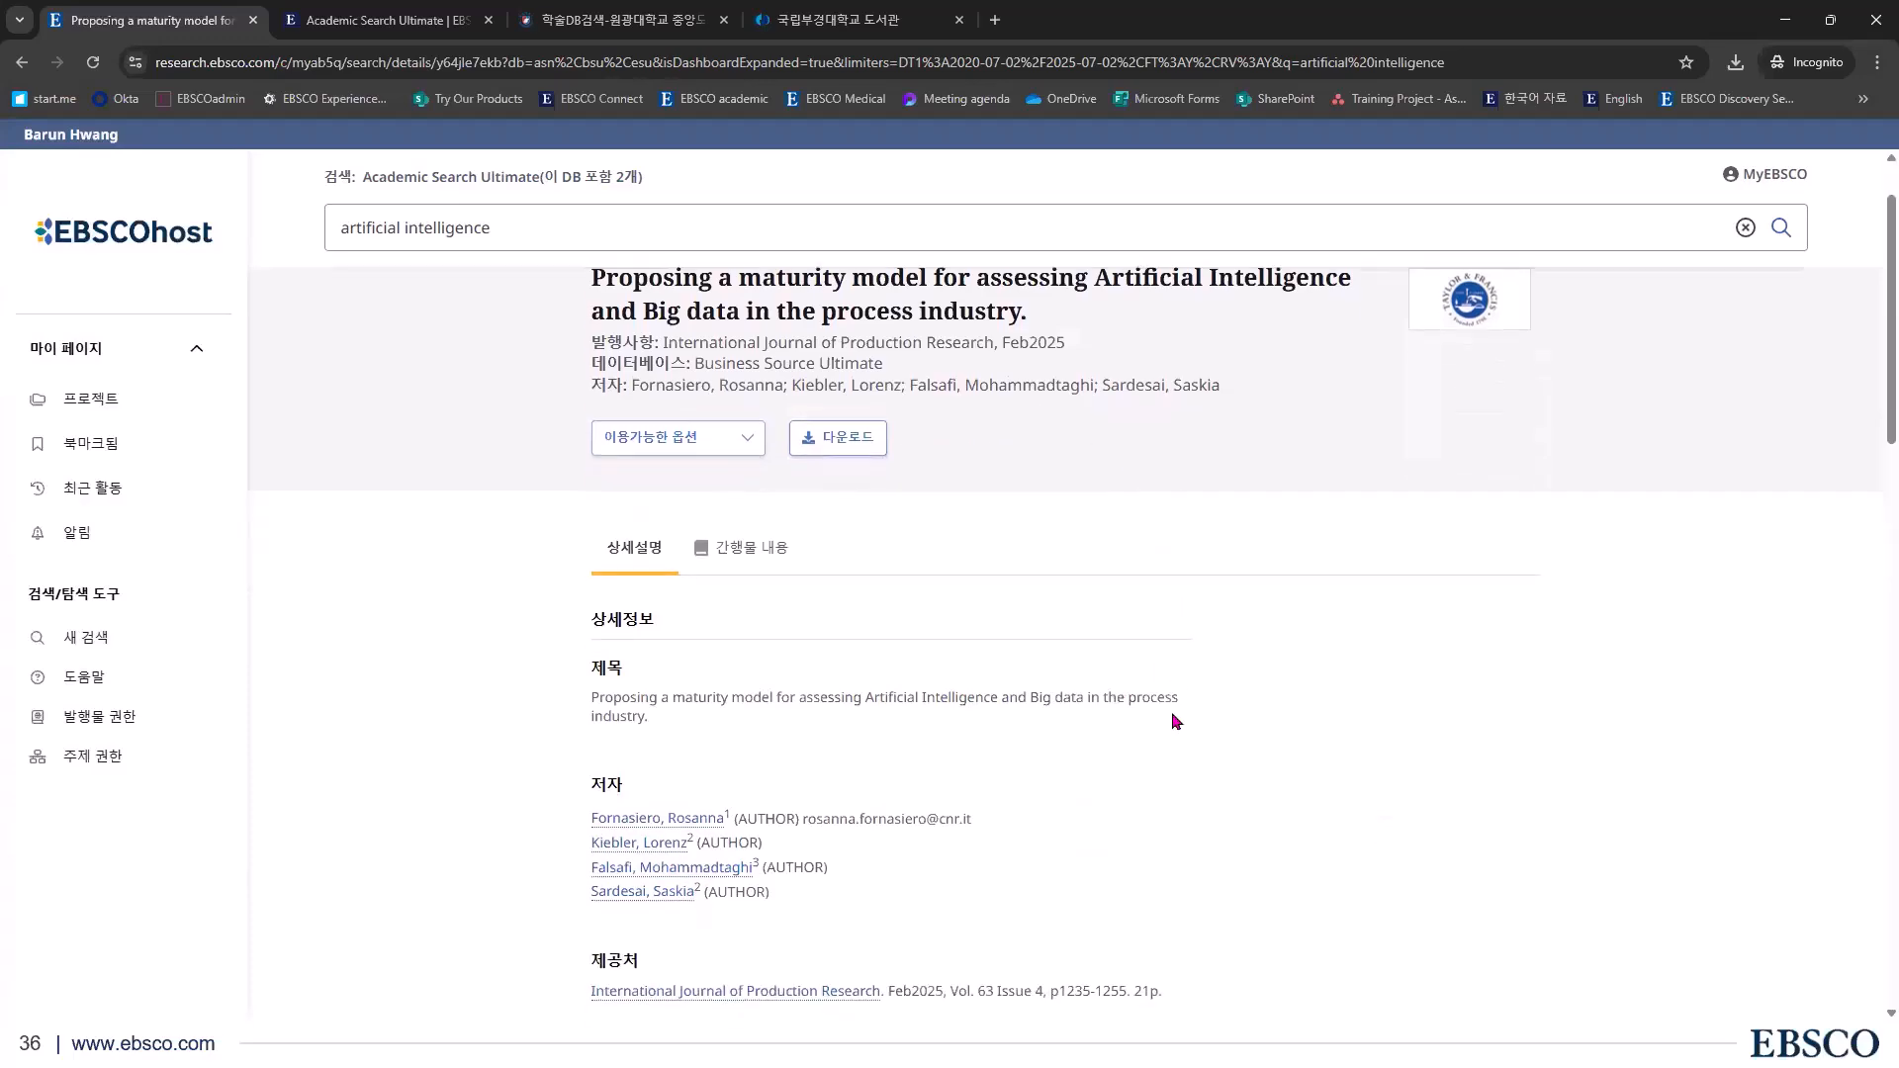
scroll(1165, 839, "down", 1)
scroll(1058, 774, "up", 4)
scroll(1197, 880, "down", 3)
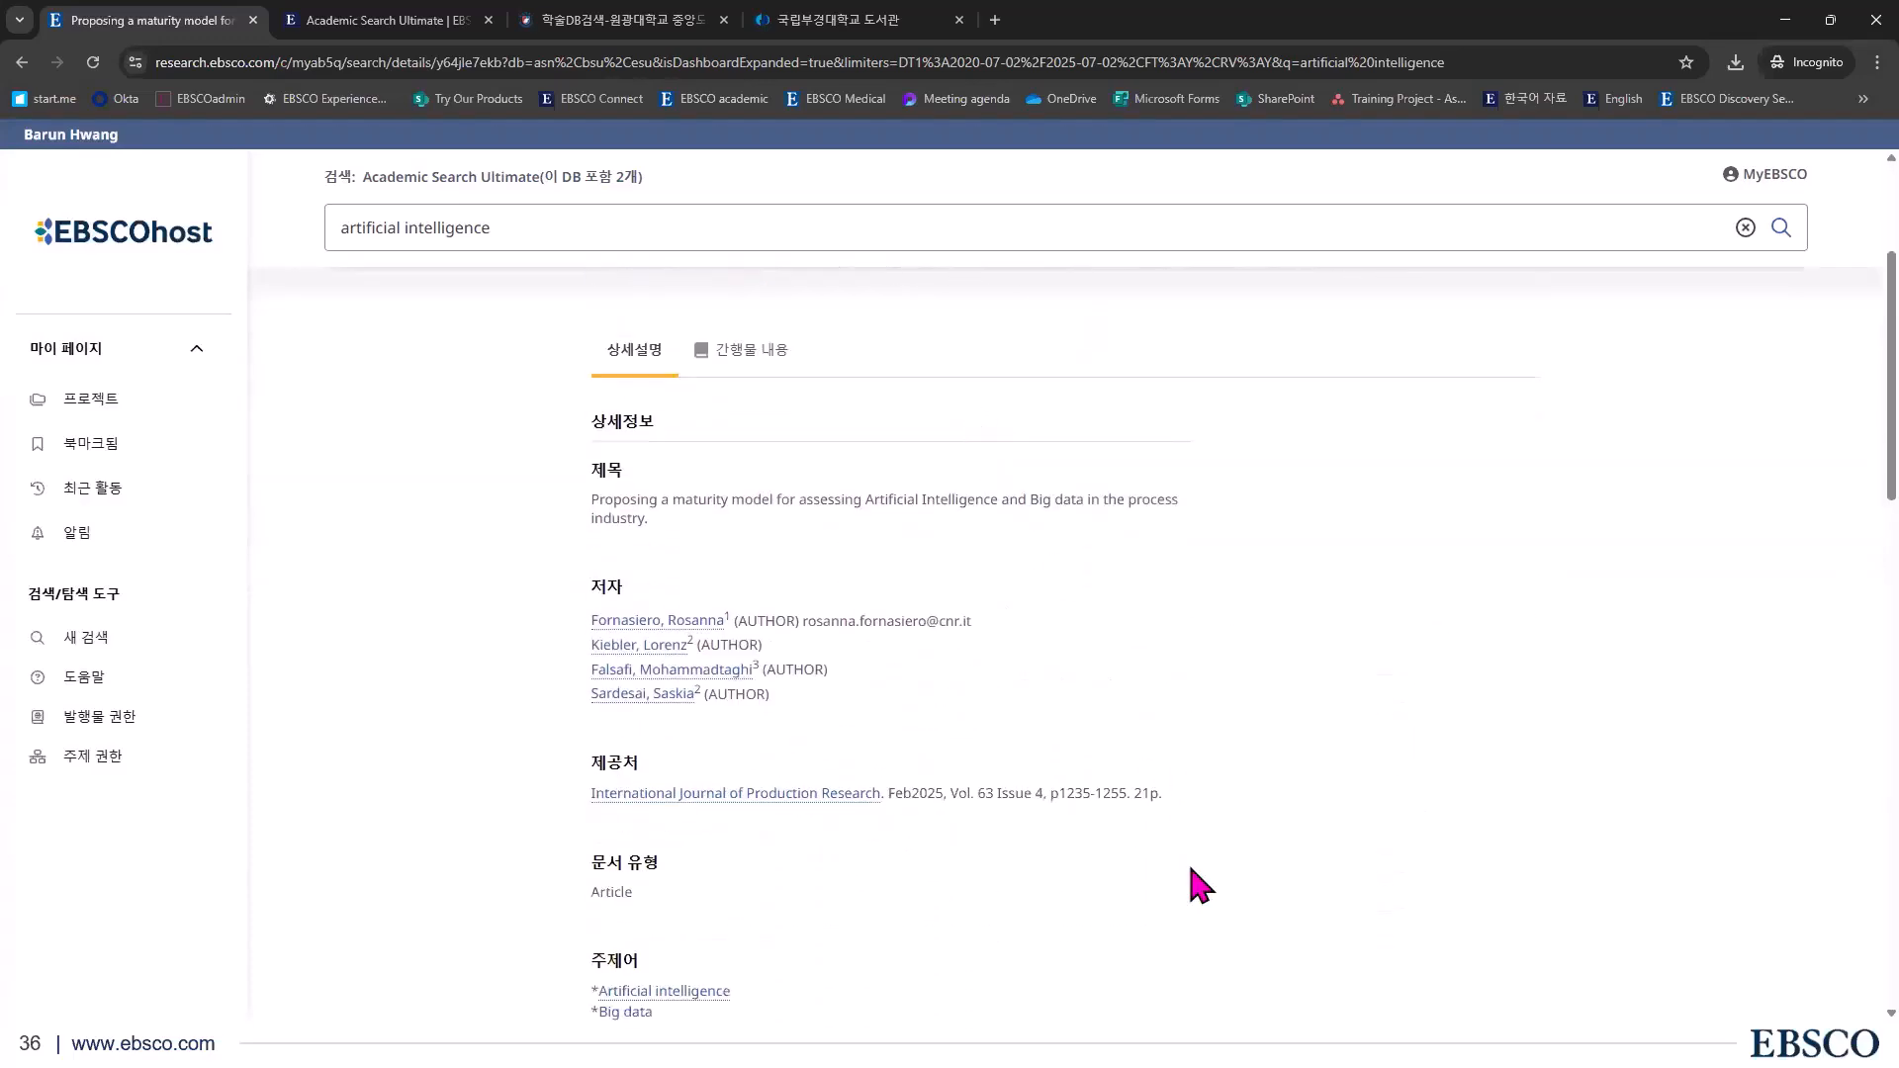
scroll(1182, 890, "down", 3)
scroll(1042, 756, "down", 8)
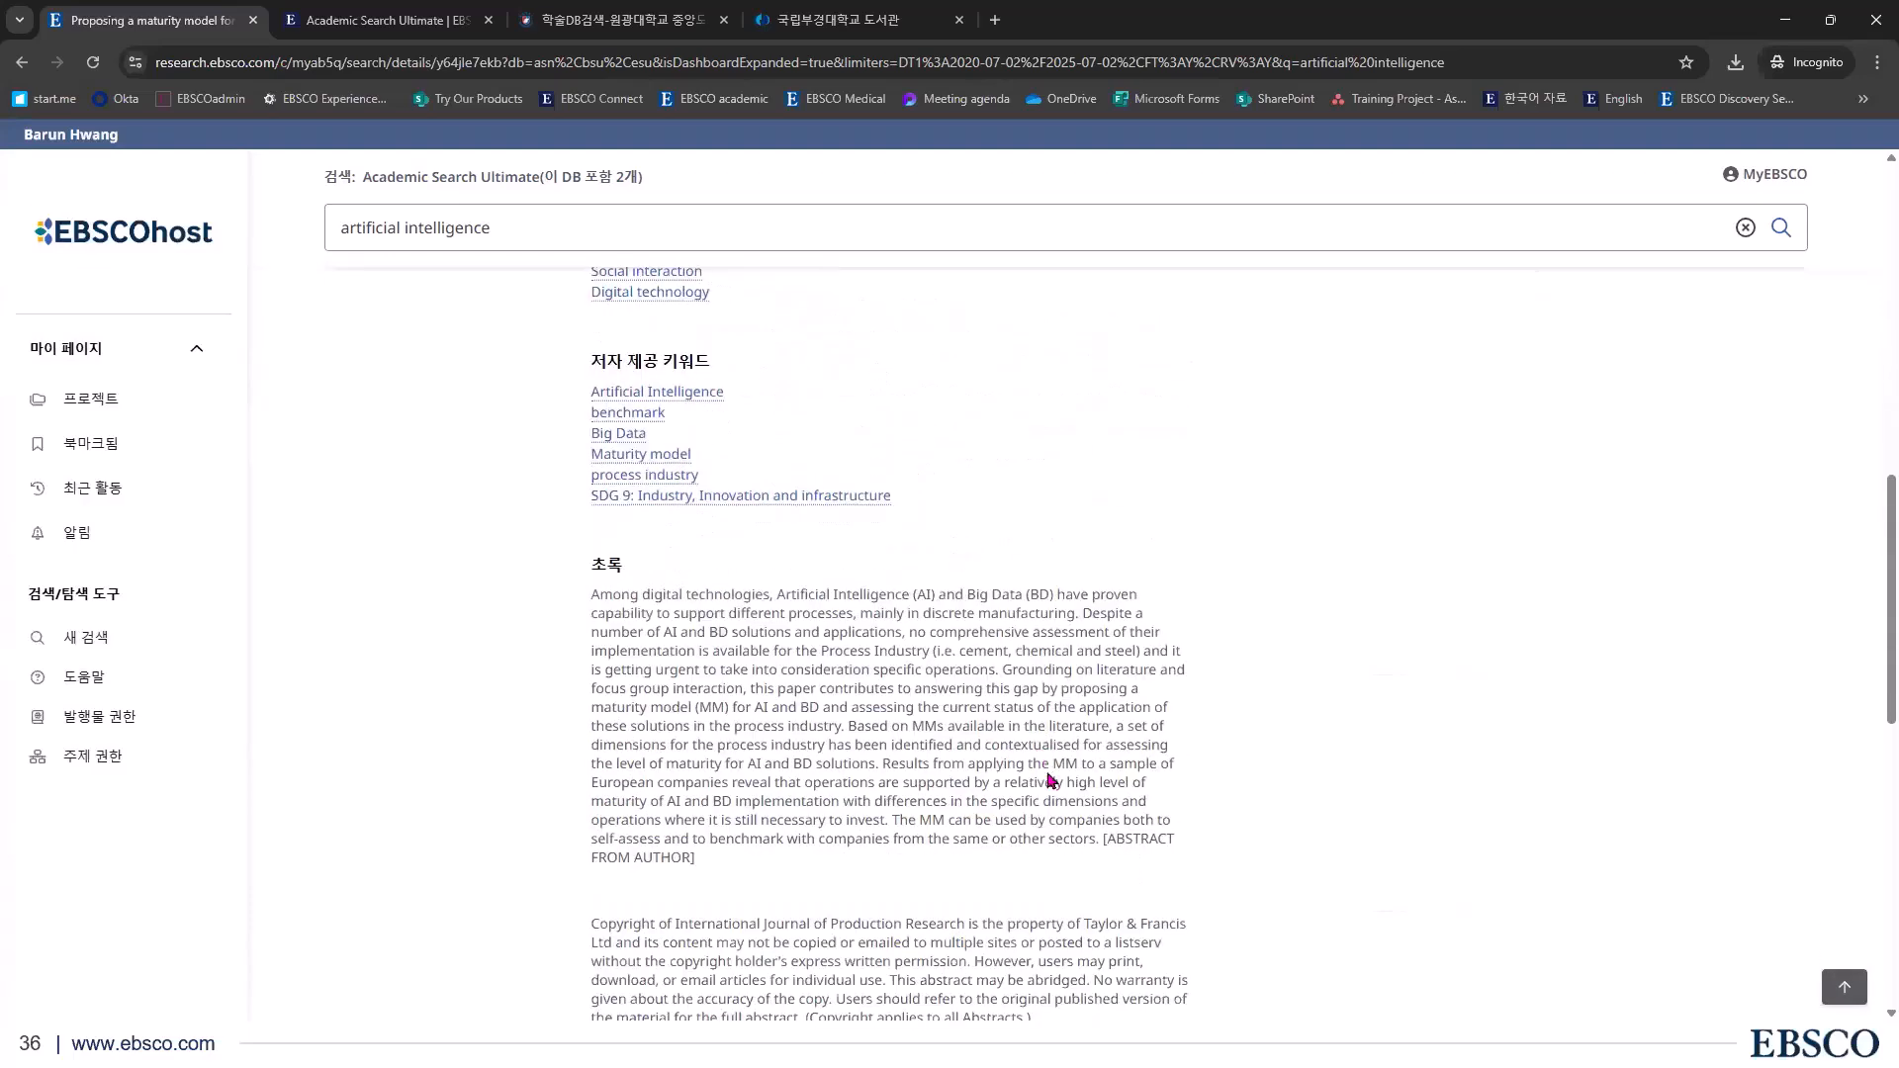
scroll(1051, 778, "down", 2)
scroll(1066, 802, "up", 3)
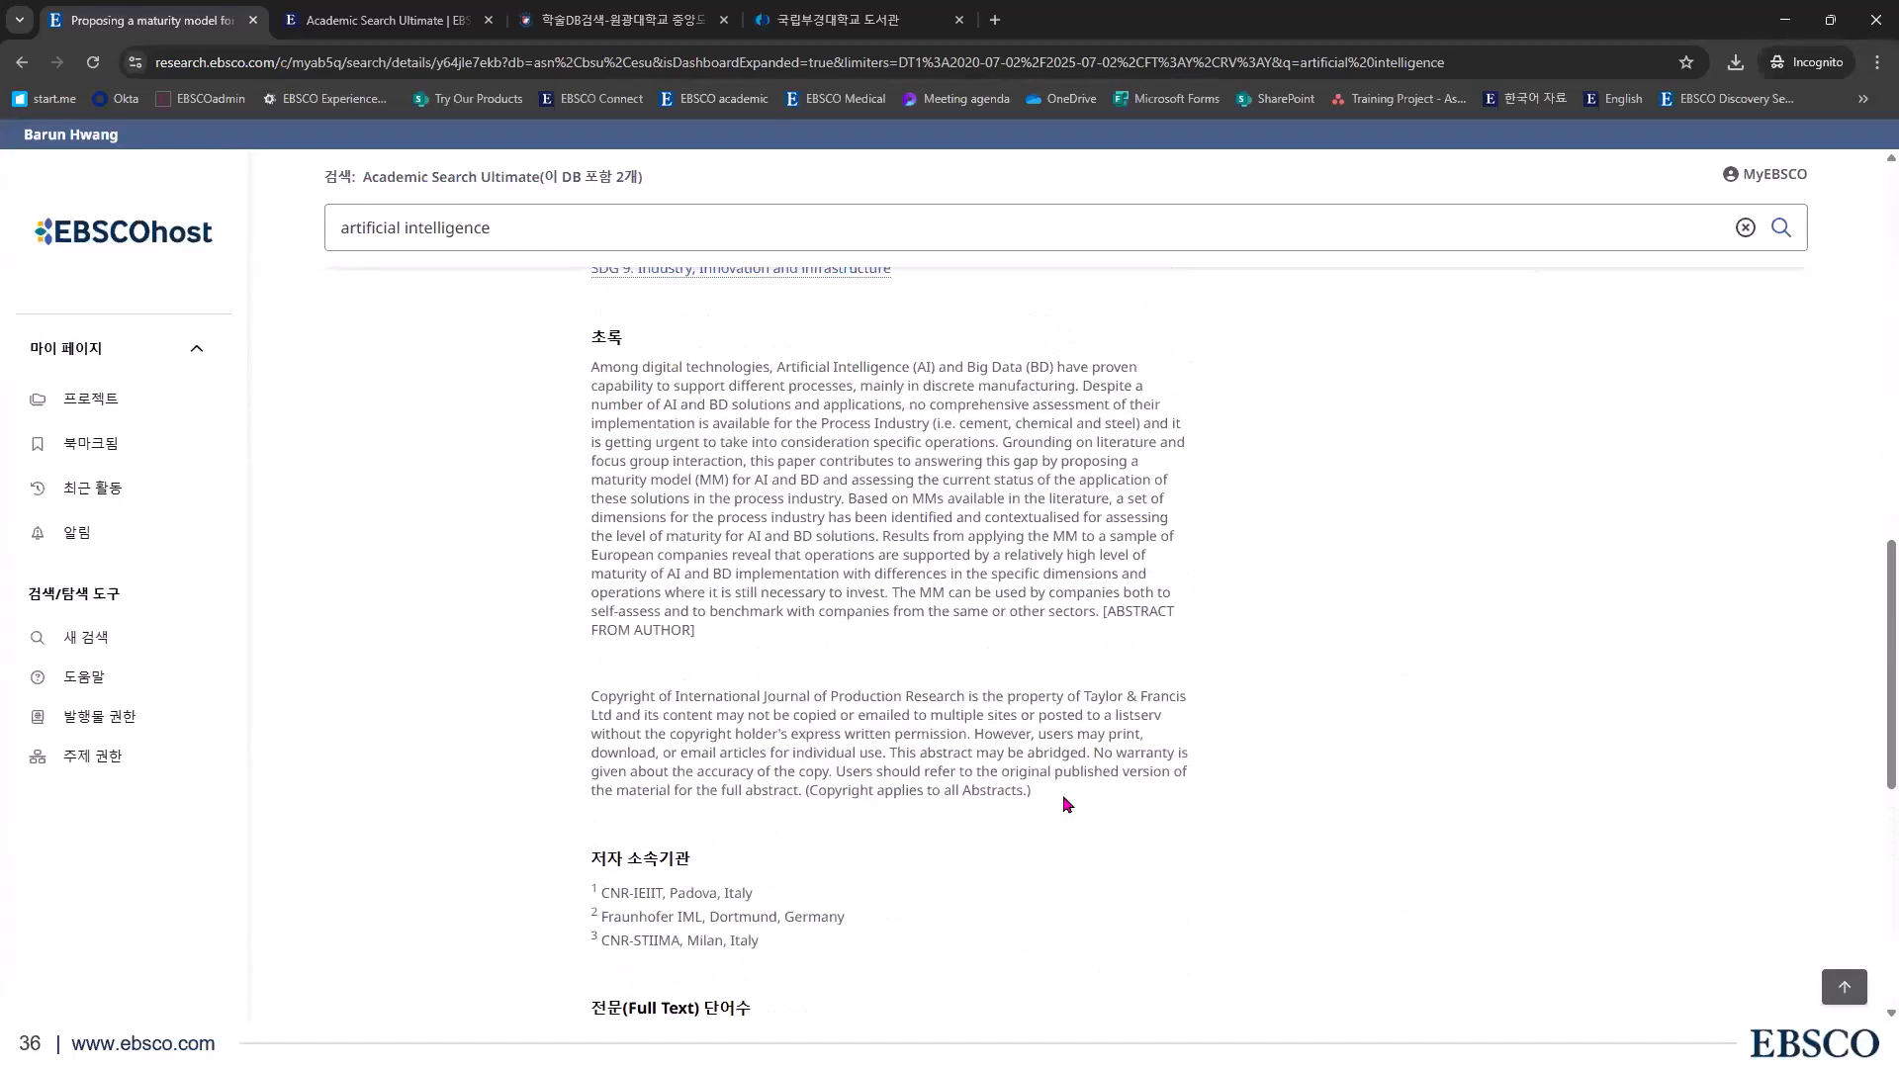
scroll(1063, 796, "up", 10)
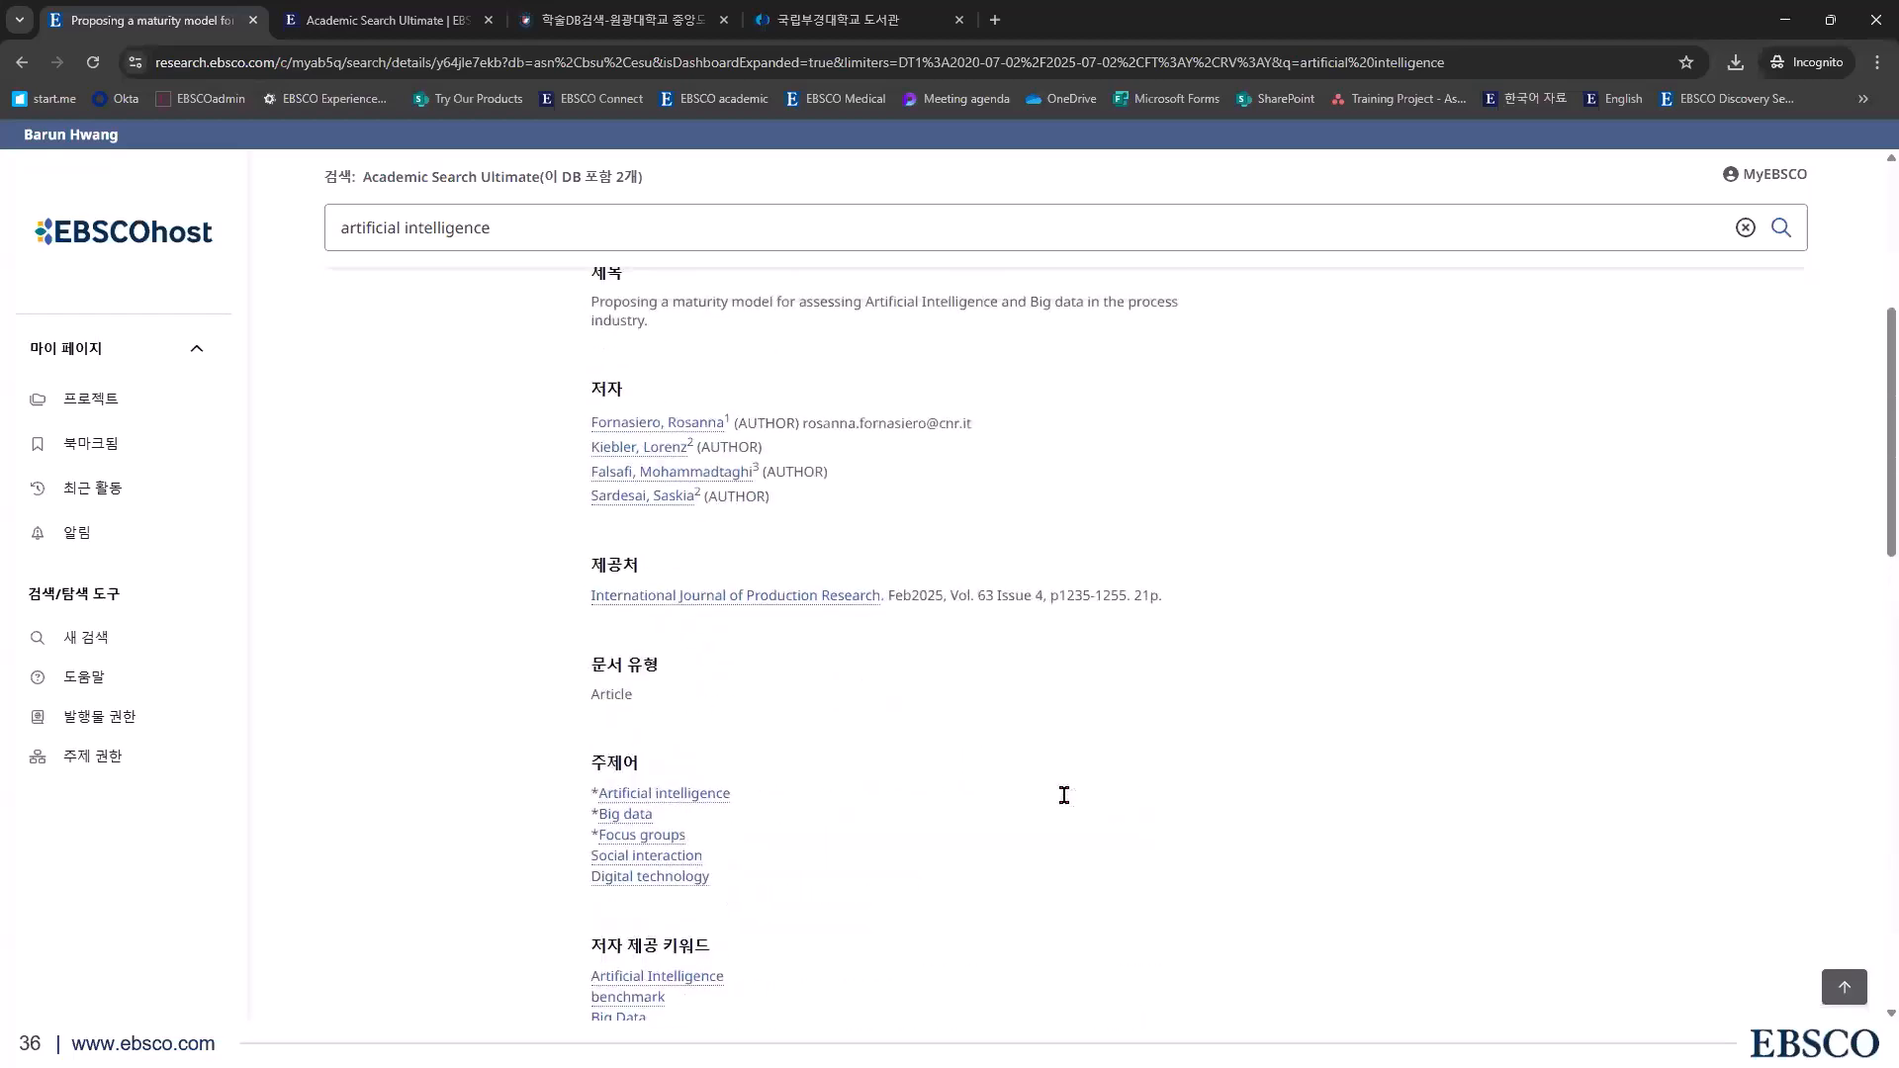
scroll(1063, 792, "up", 2)
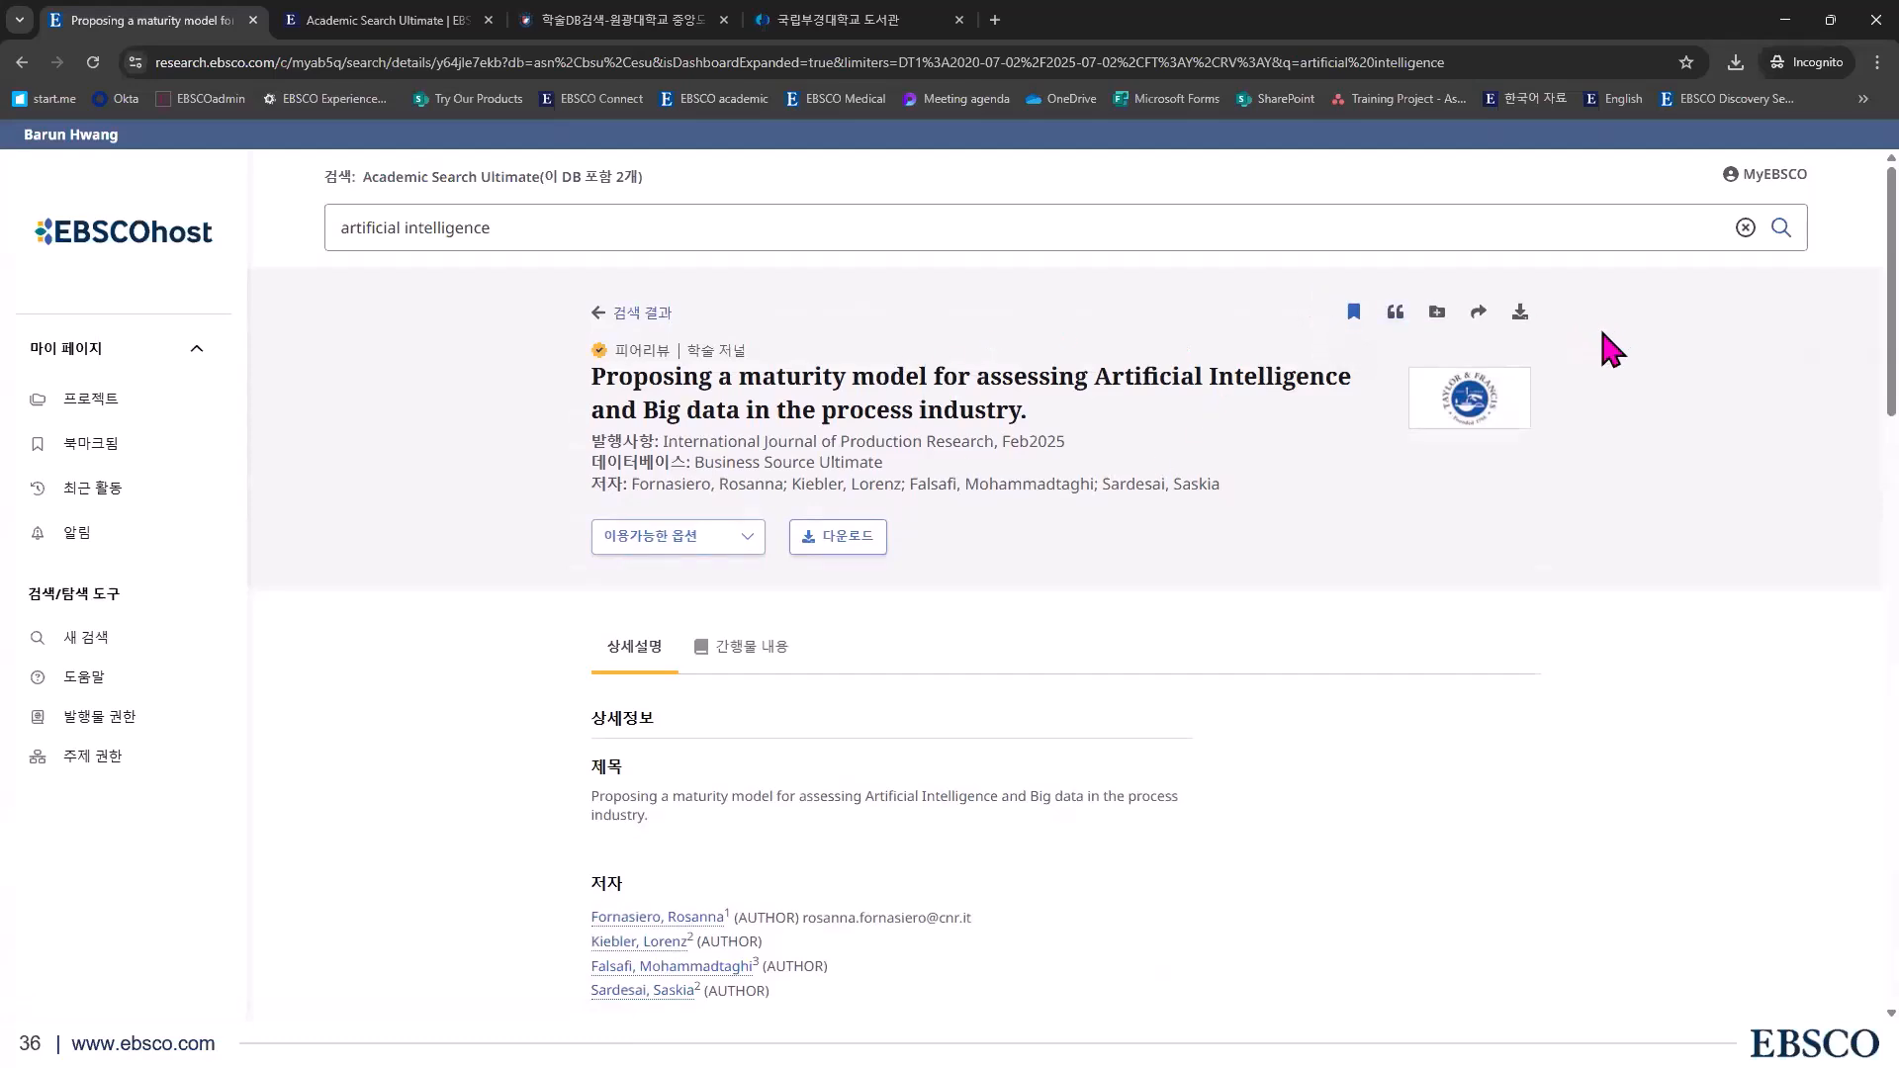
left_click(606, 317)
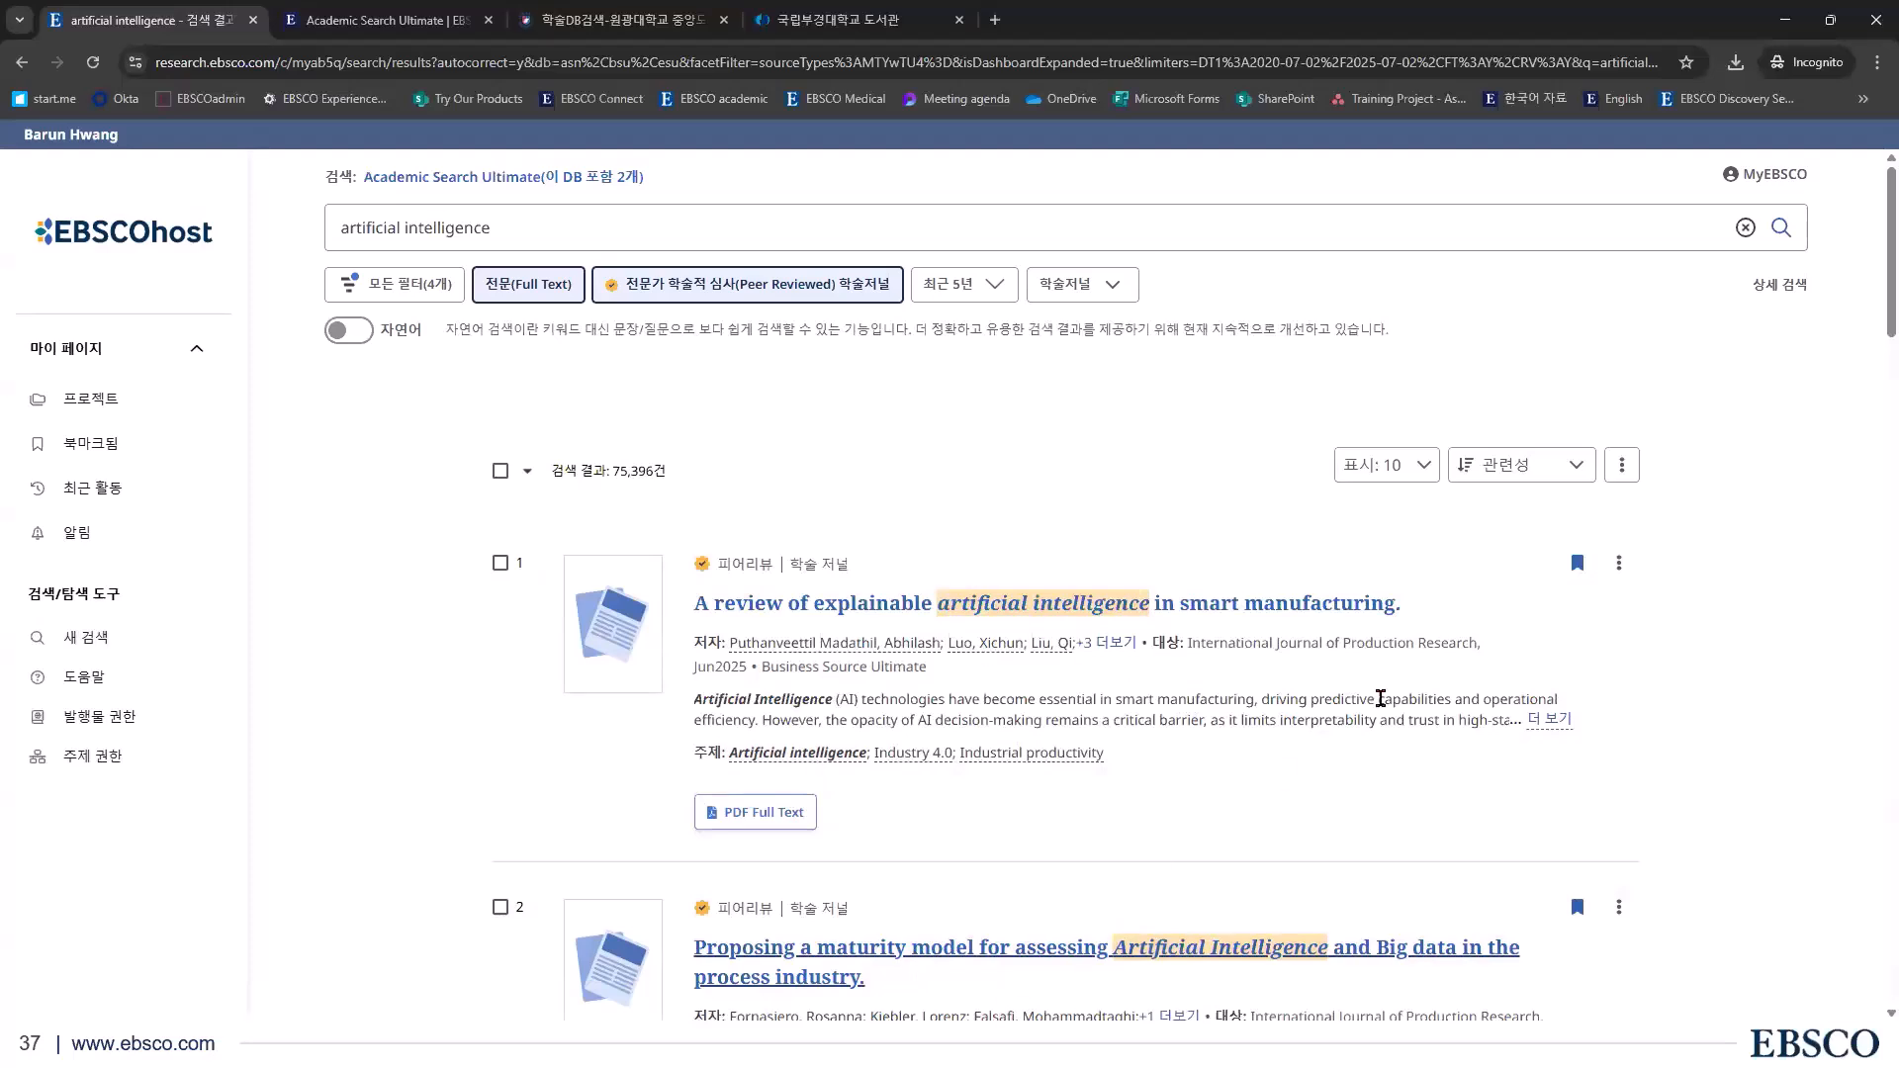
View the results-per-page choices and select all the results on the current page
left_click(1425, 471)
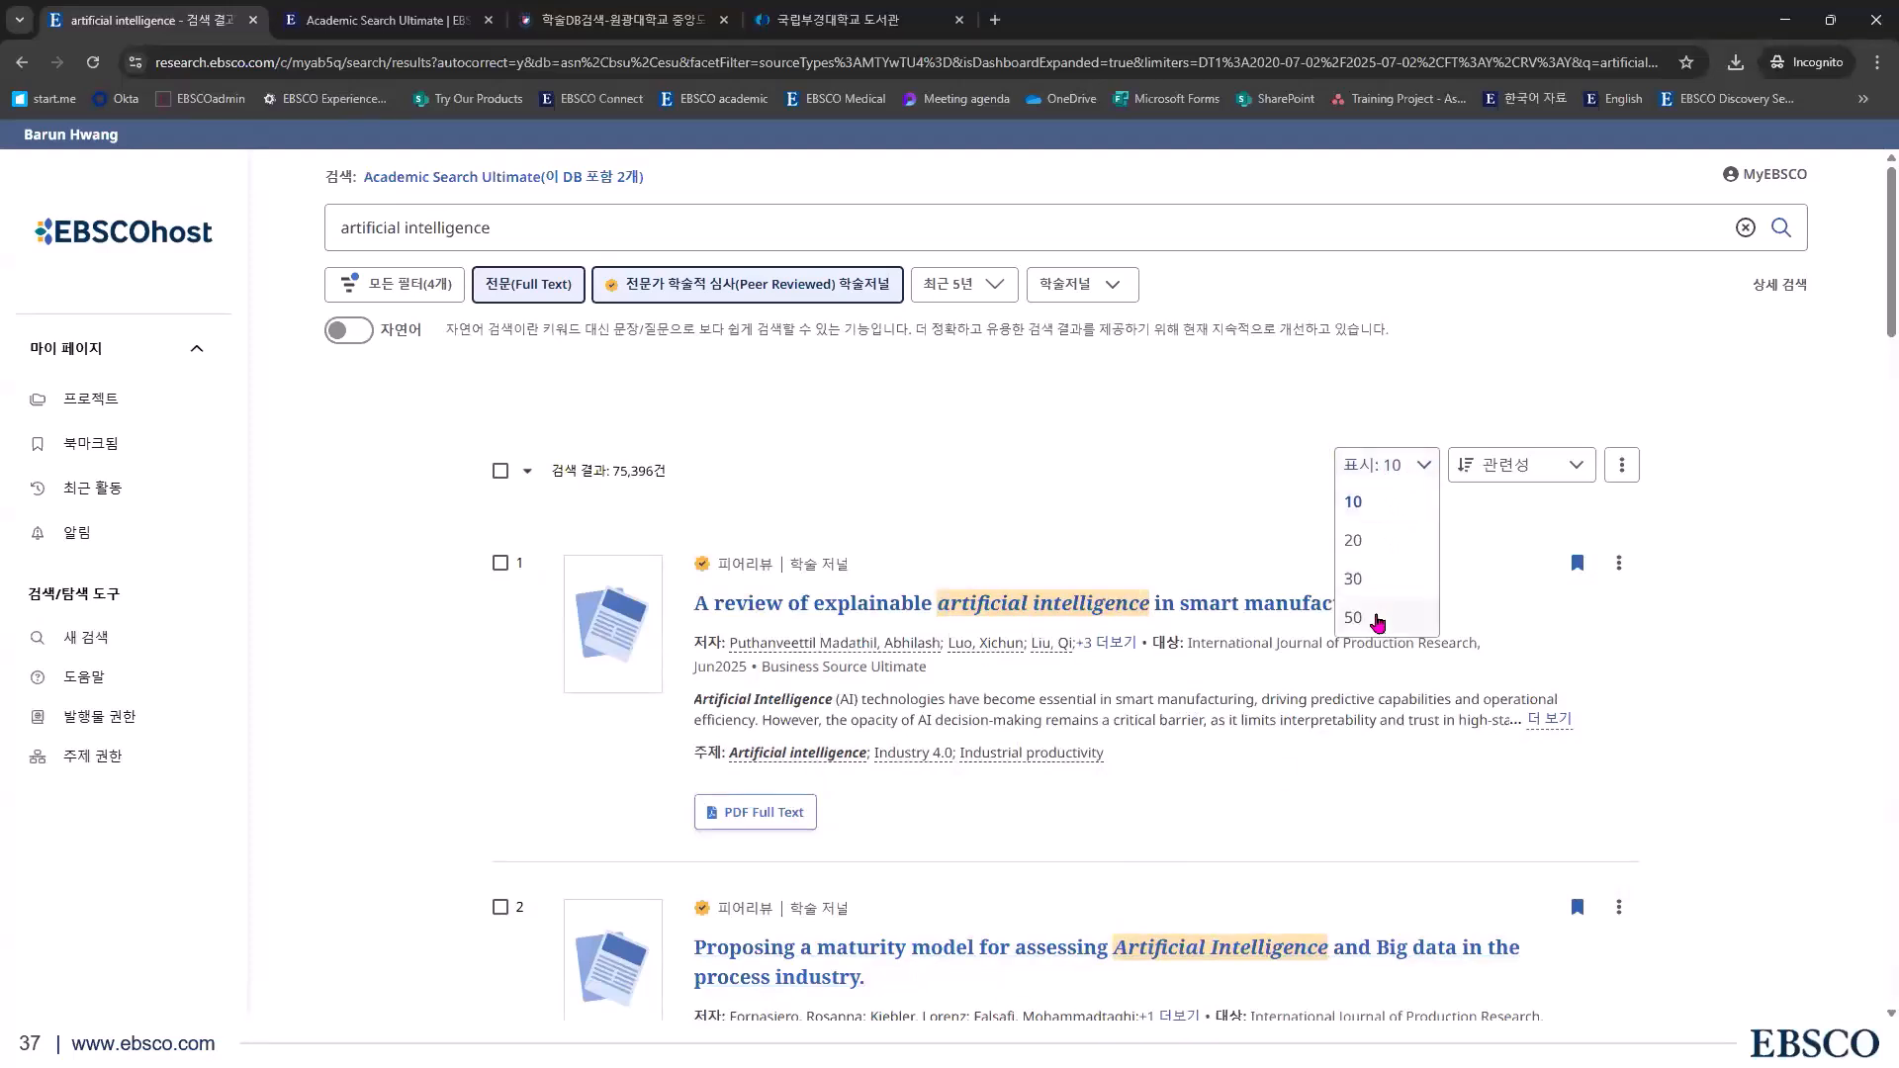
left_click(1110, 474)
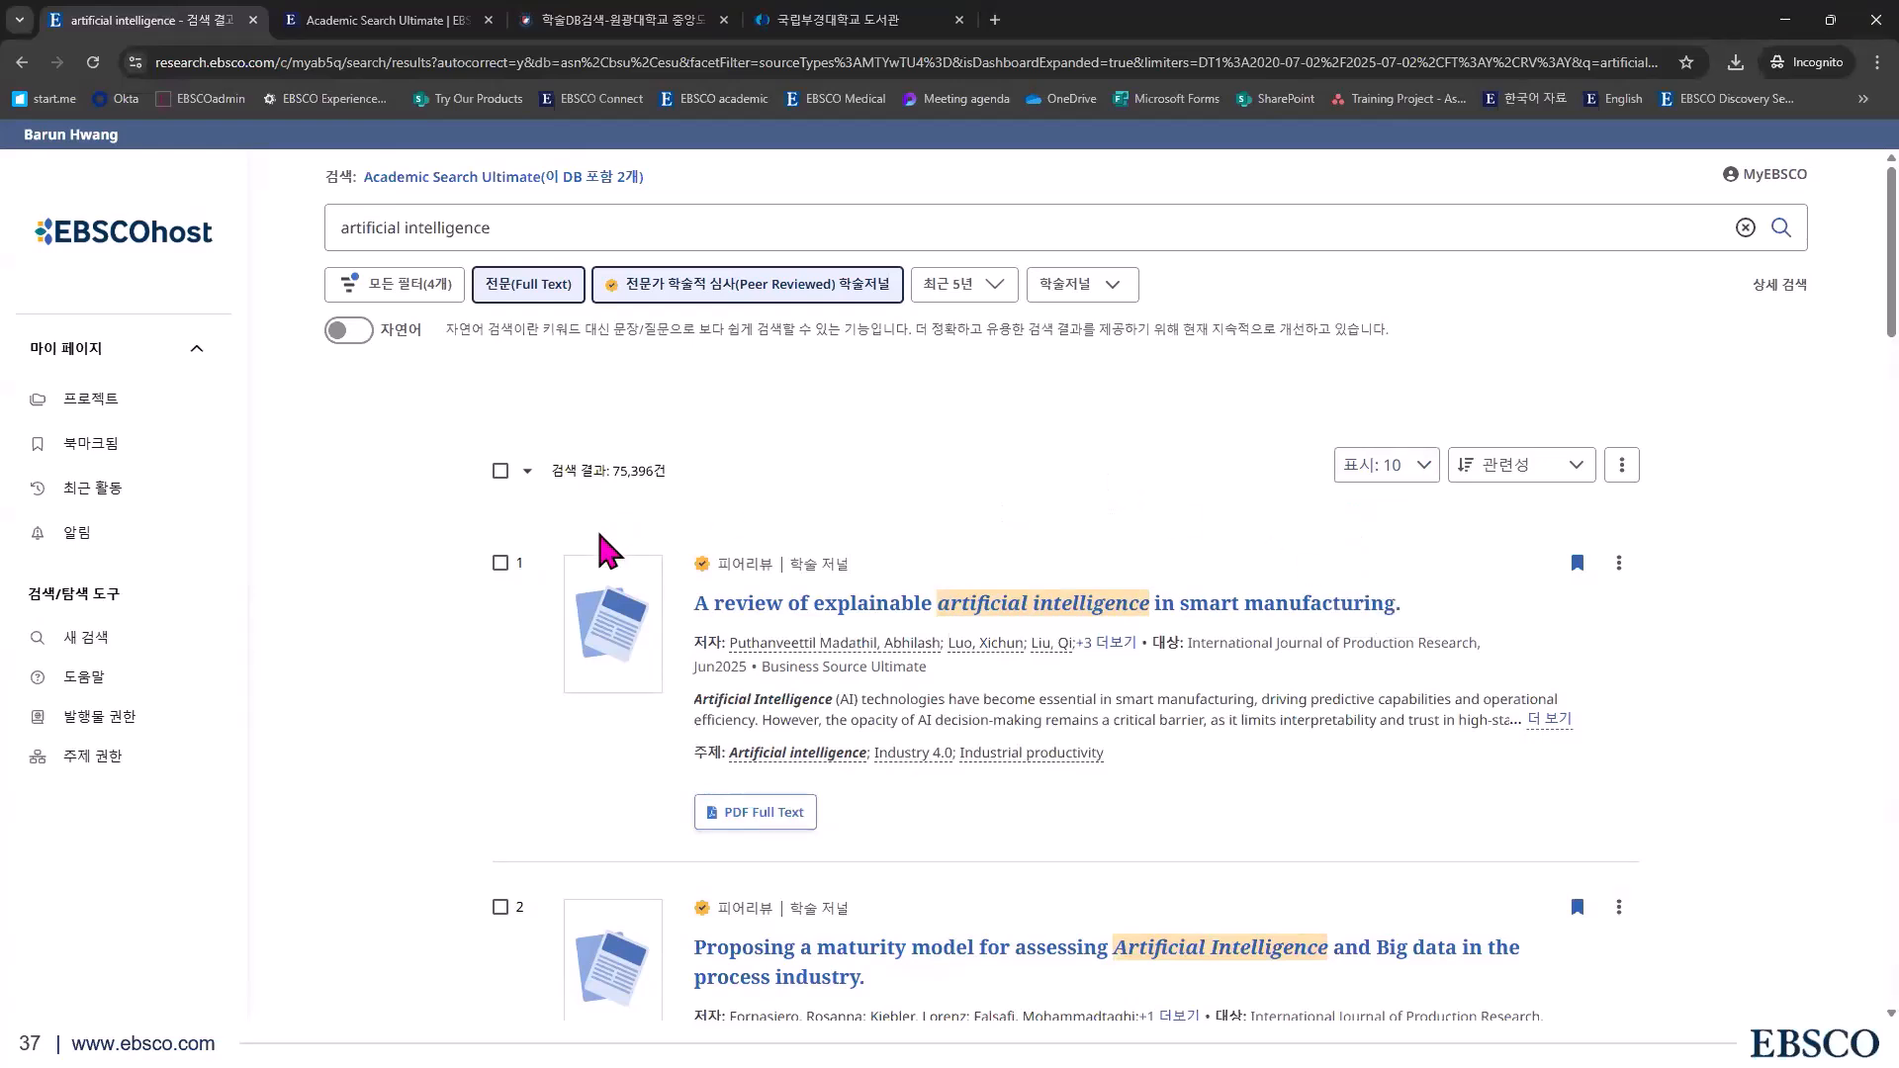
left_click(499, 566)
left_click(501, 906)
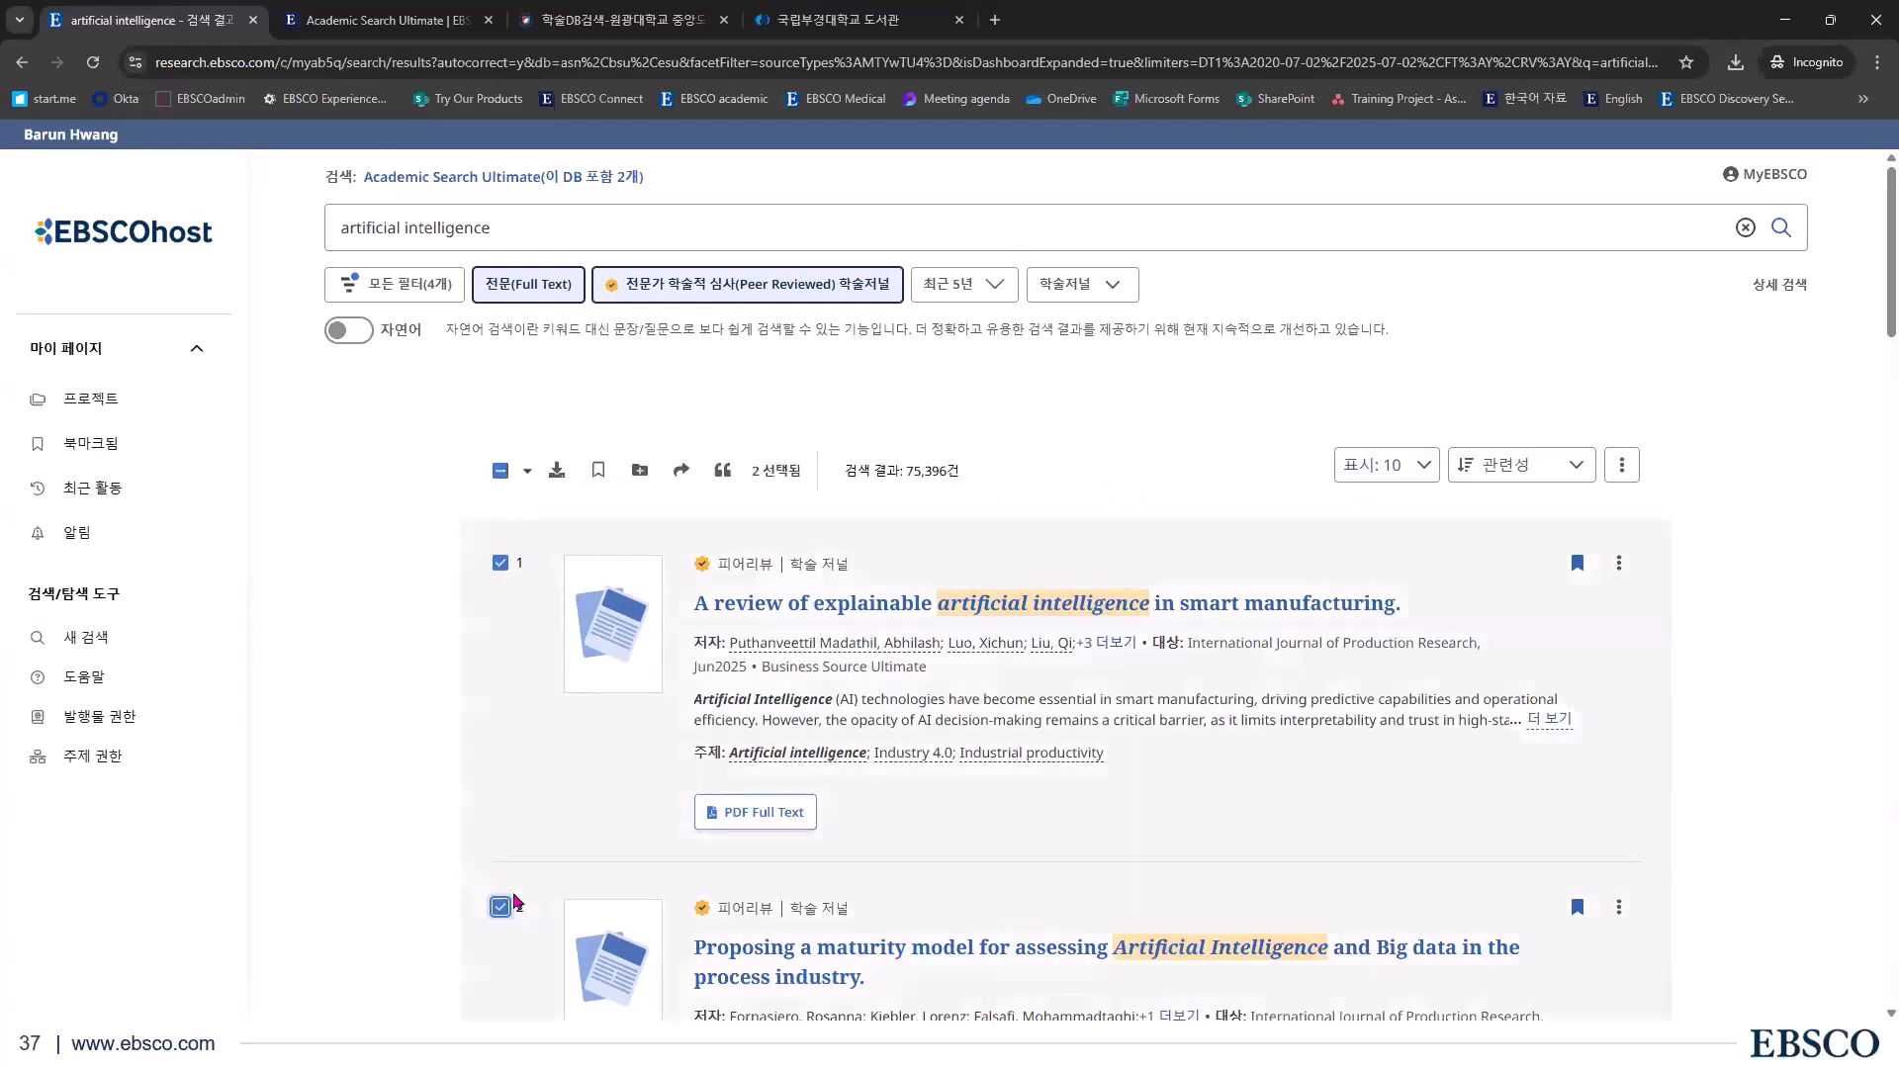
left_click(501, 473)
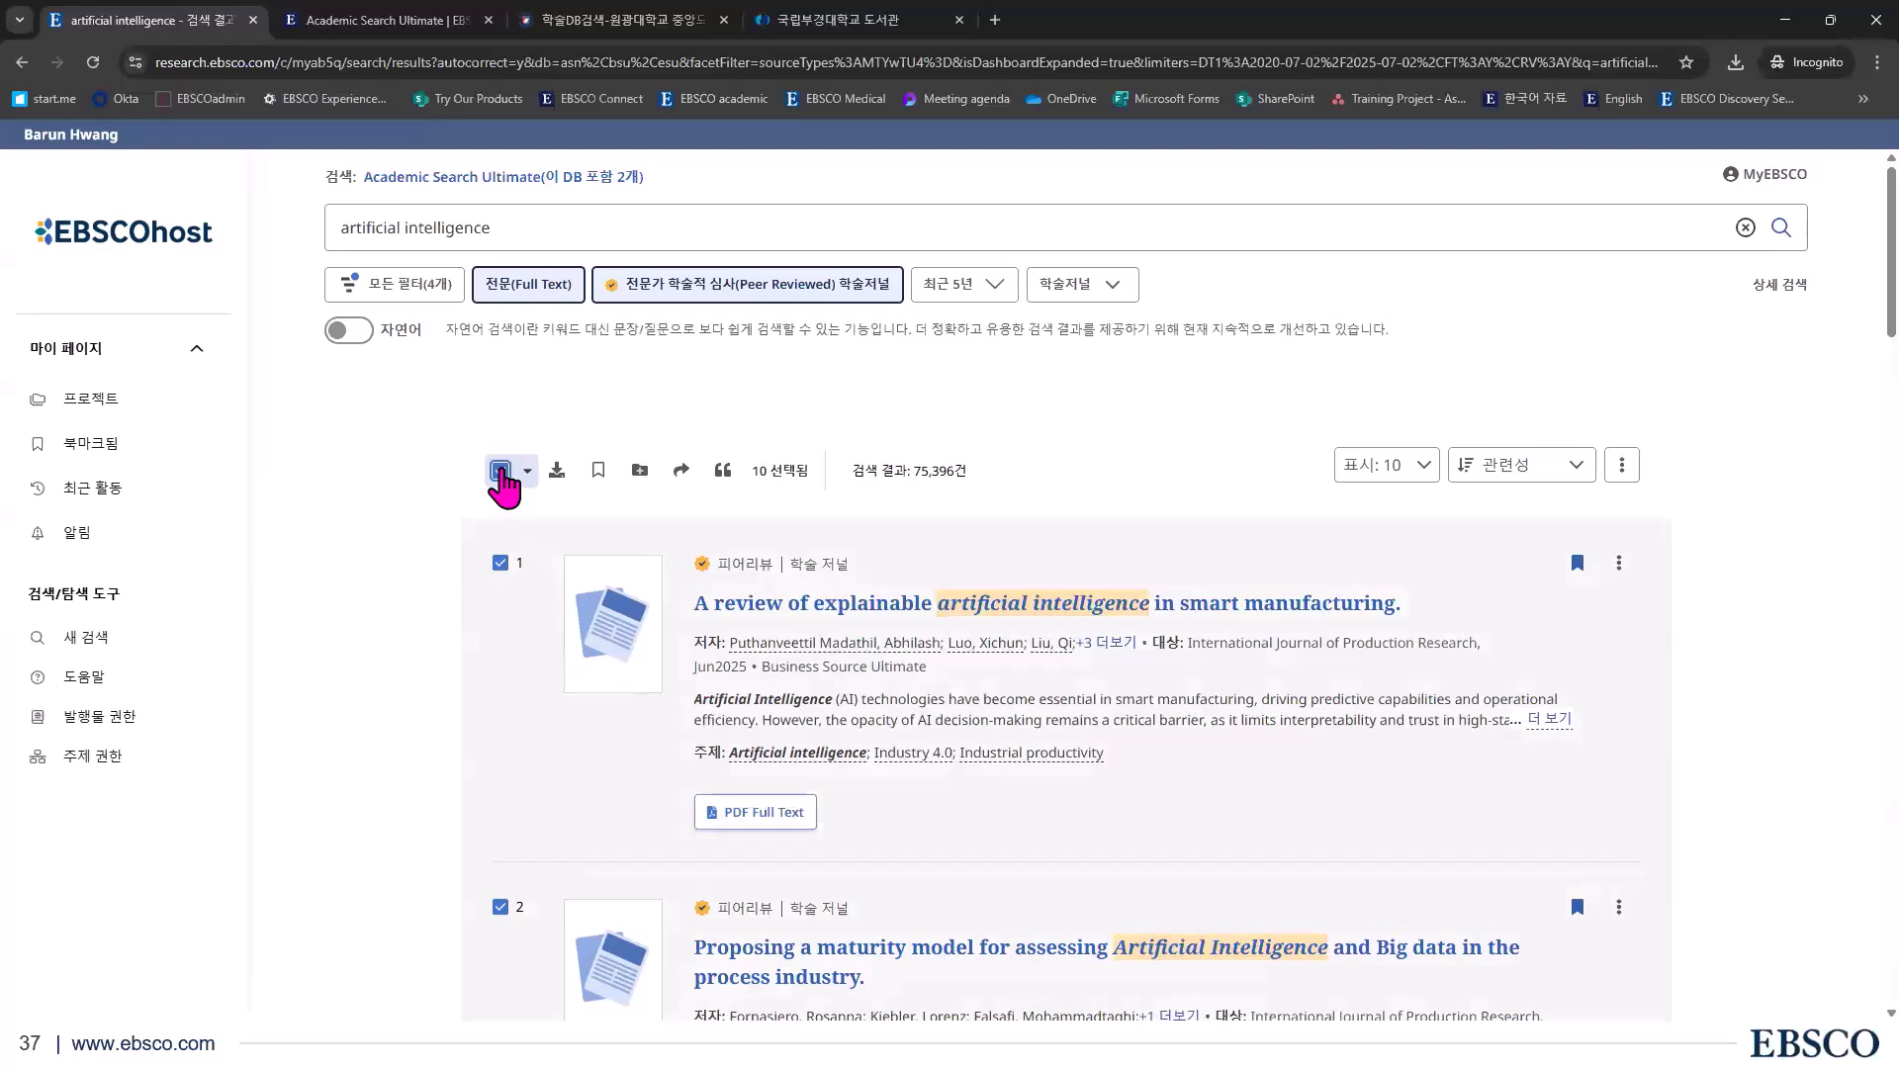
left_click(501, 472)
left_click(503, 472)
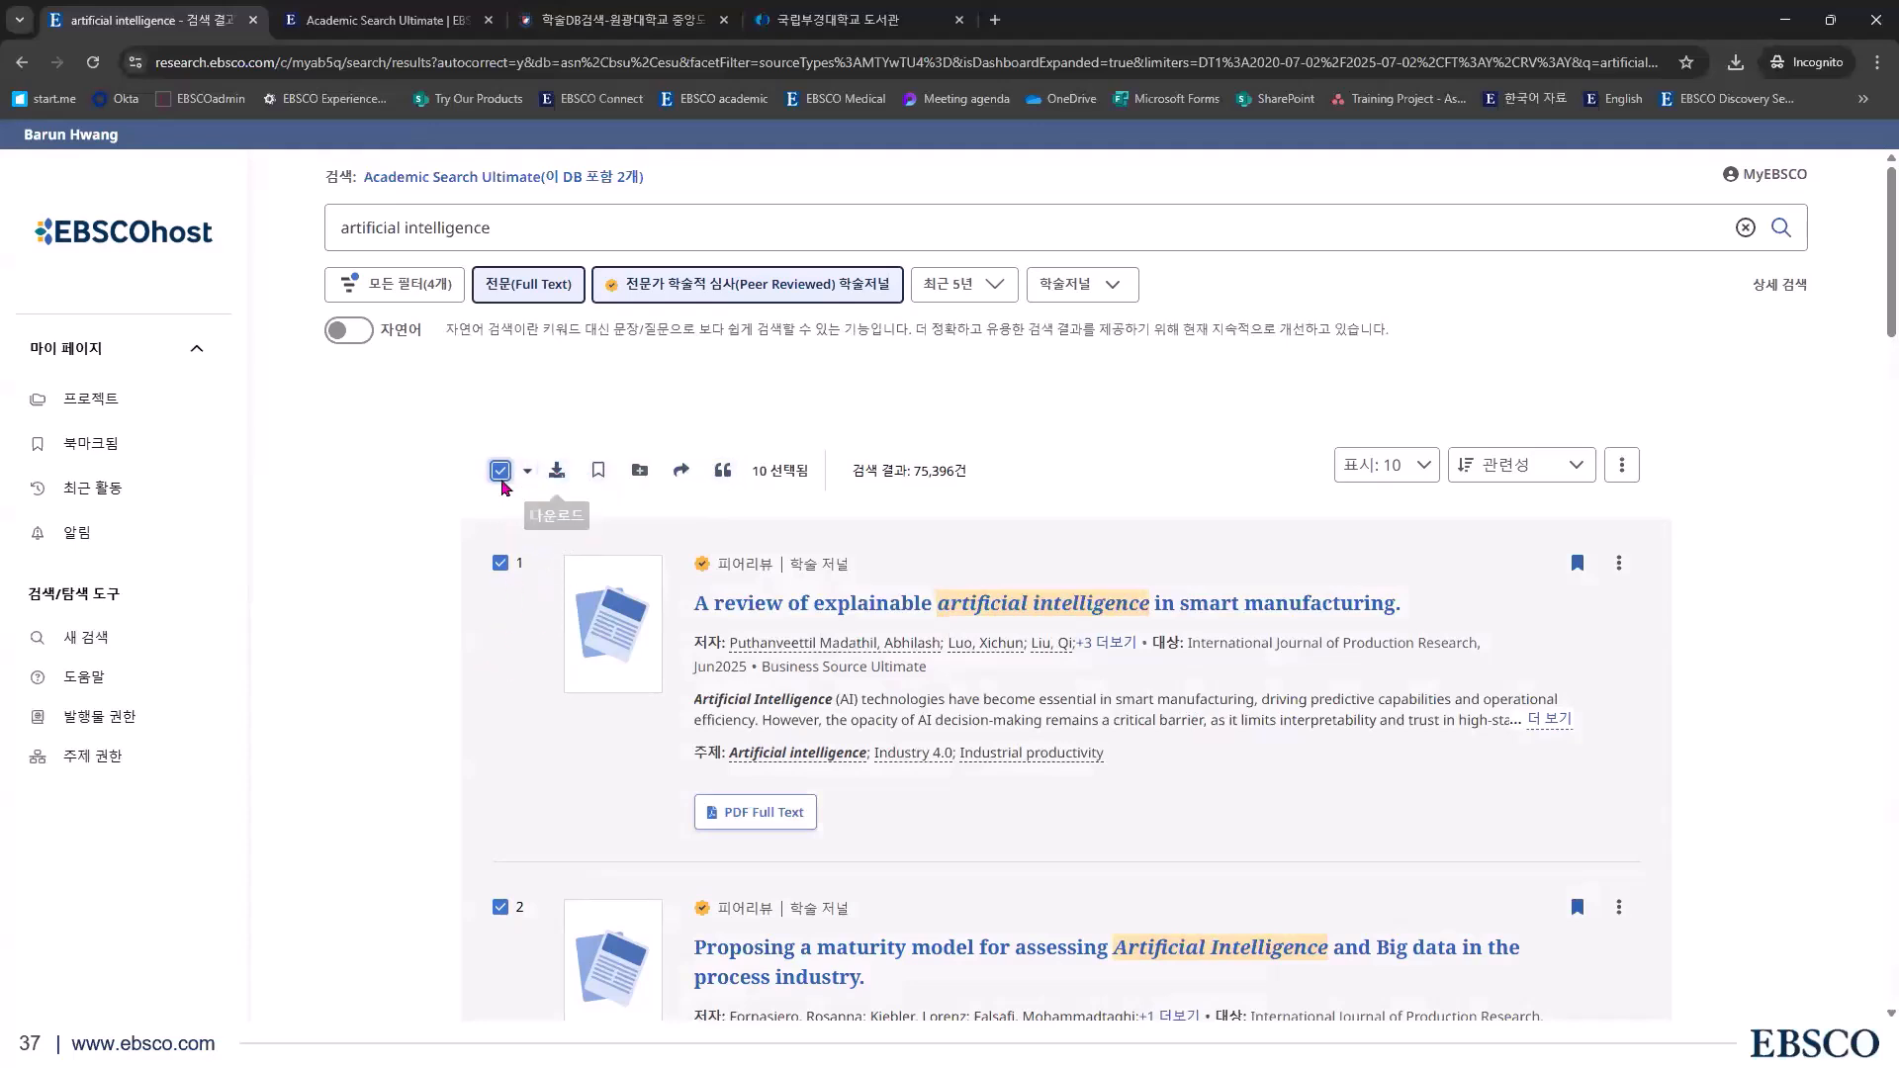
View the bulk download formats for the selected articles and close the download dialog without downloading
left_click(557, 470)
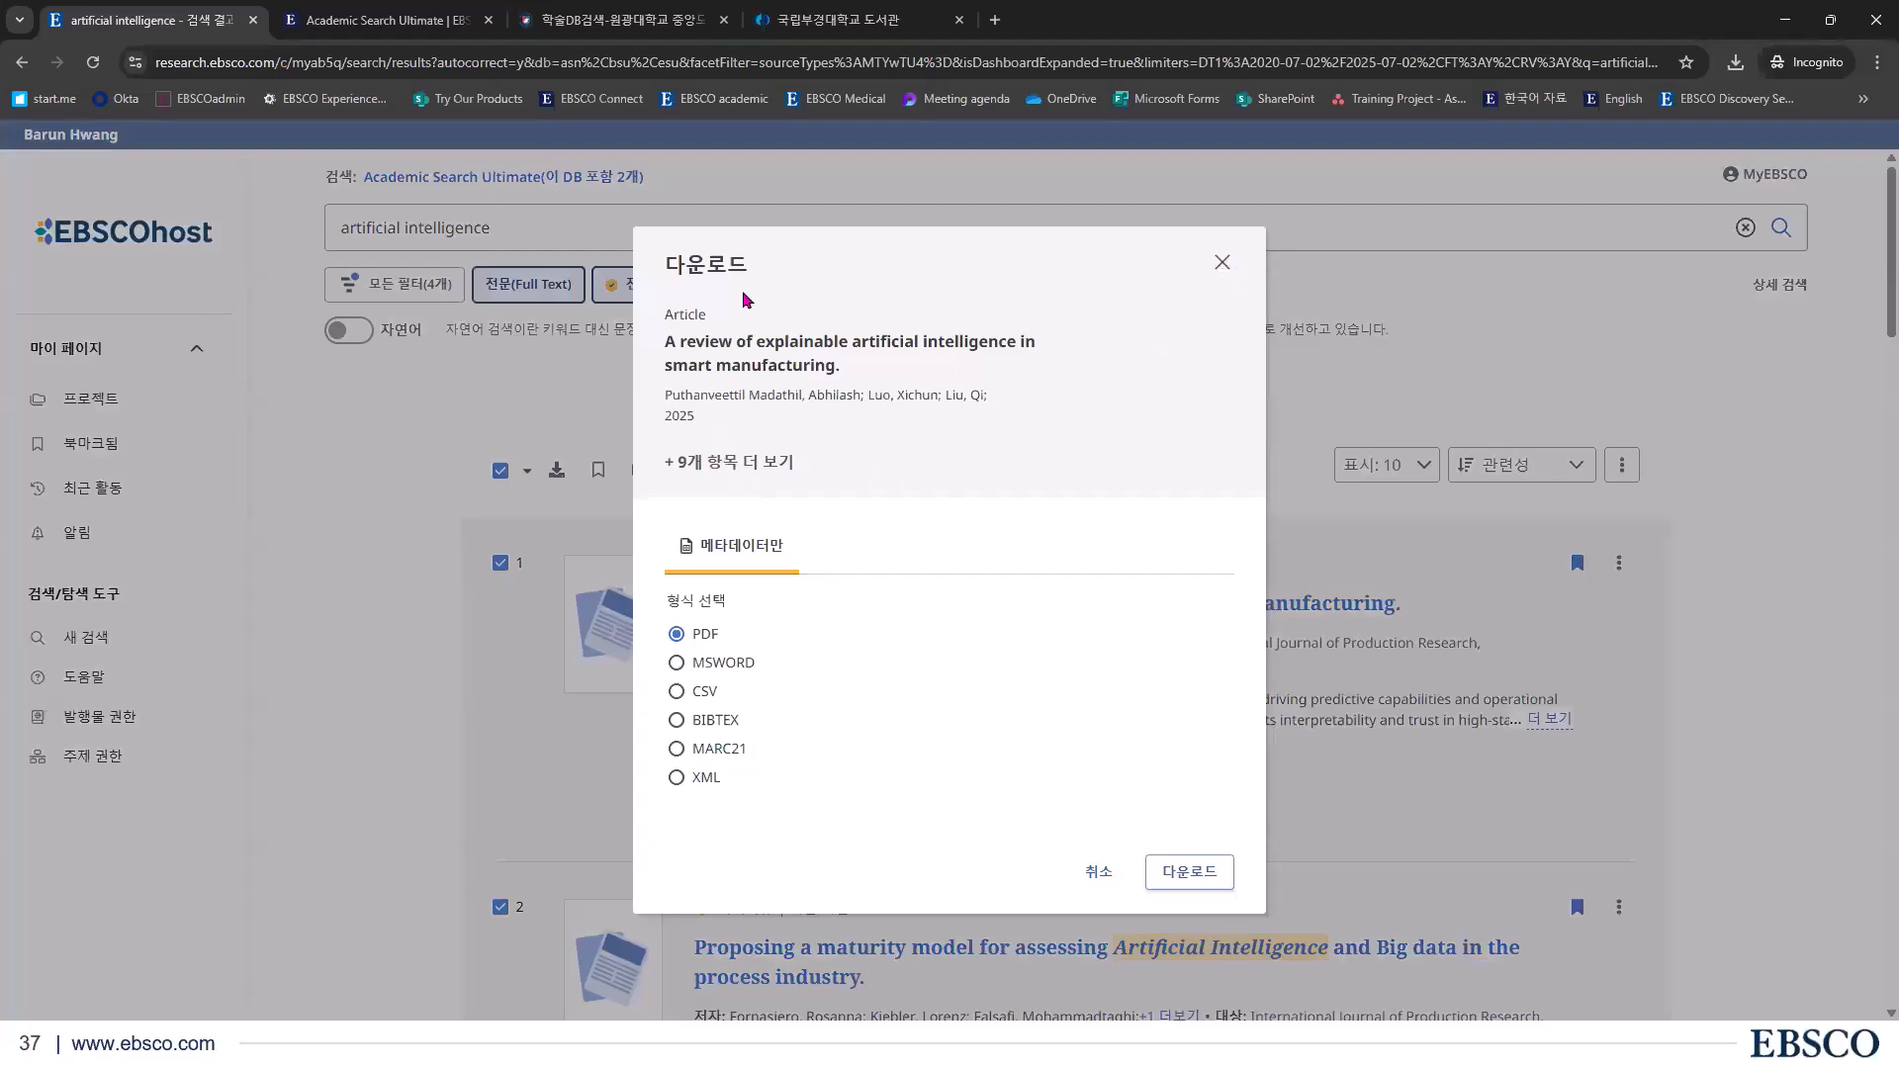
left_click_drag(662, 268, 767, 282)
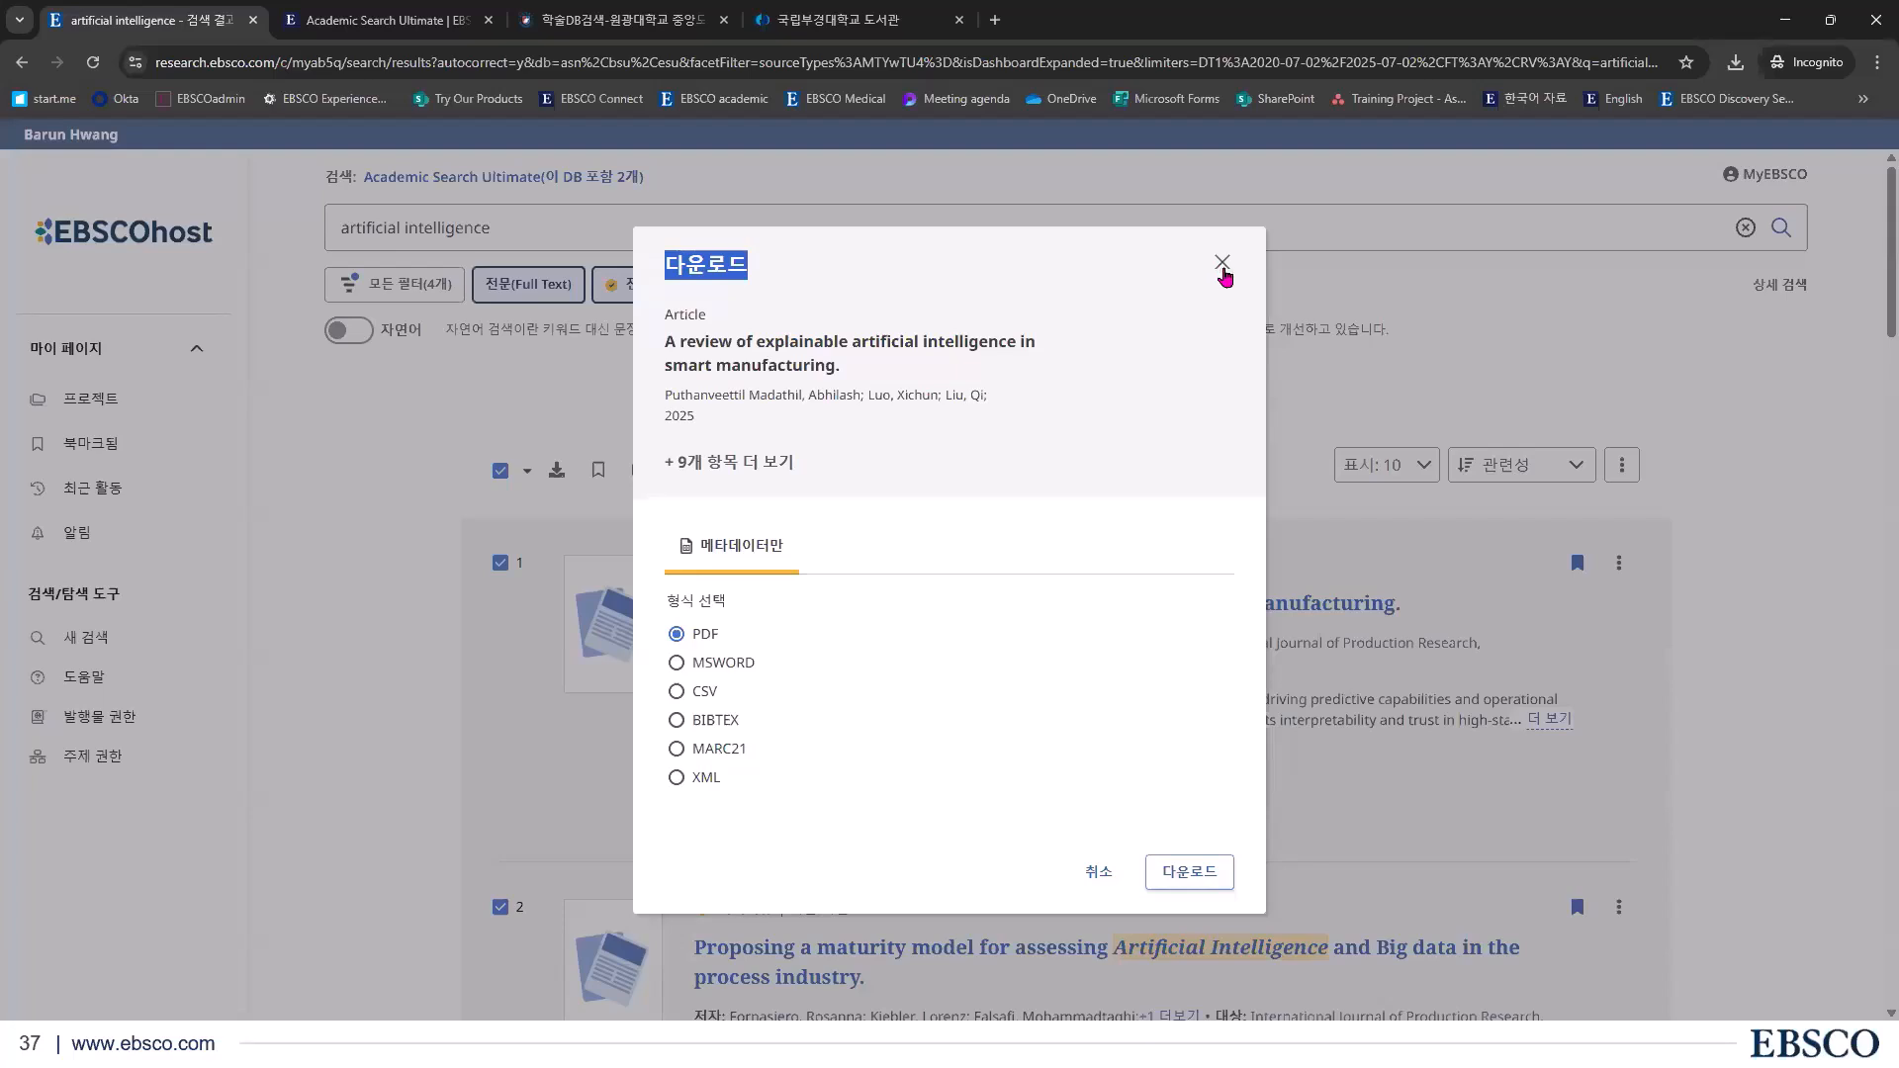
left_click(1588, 657)
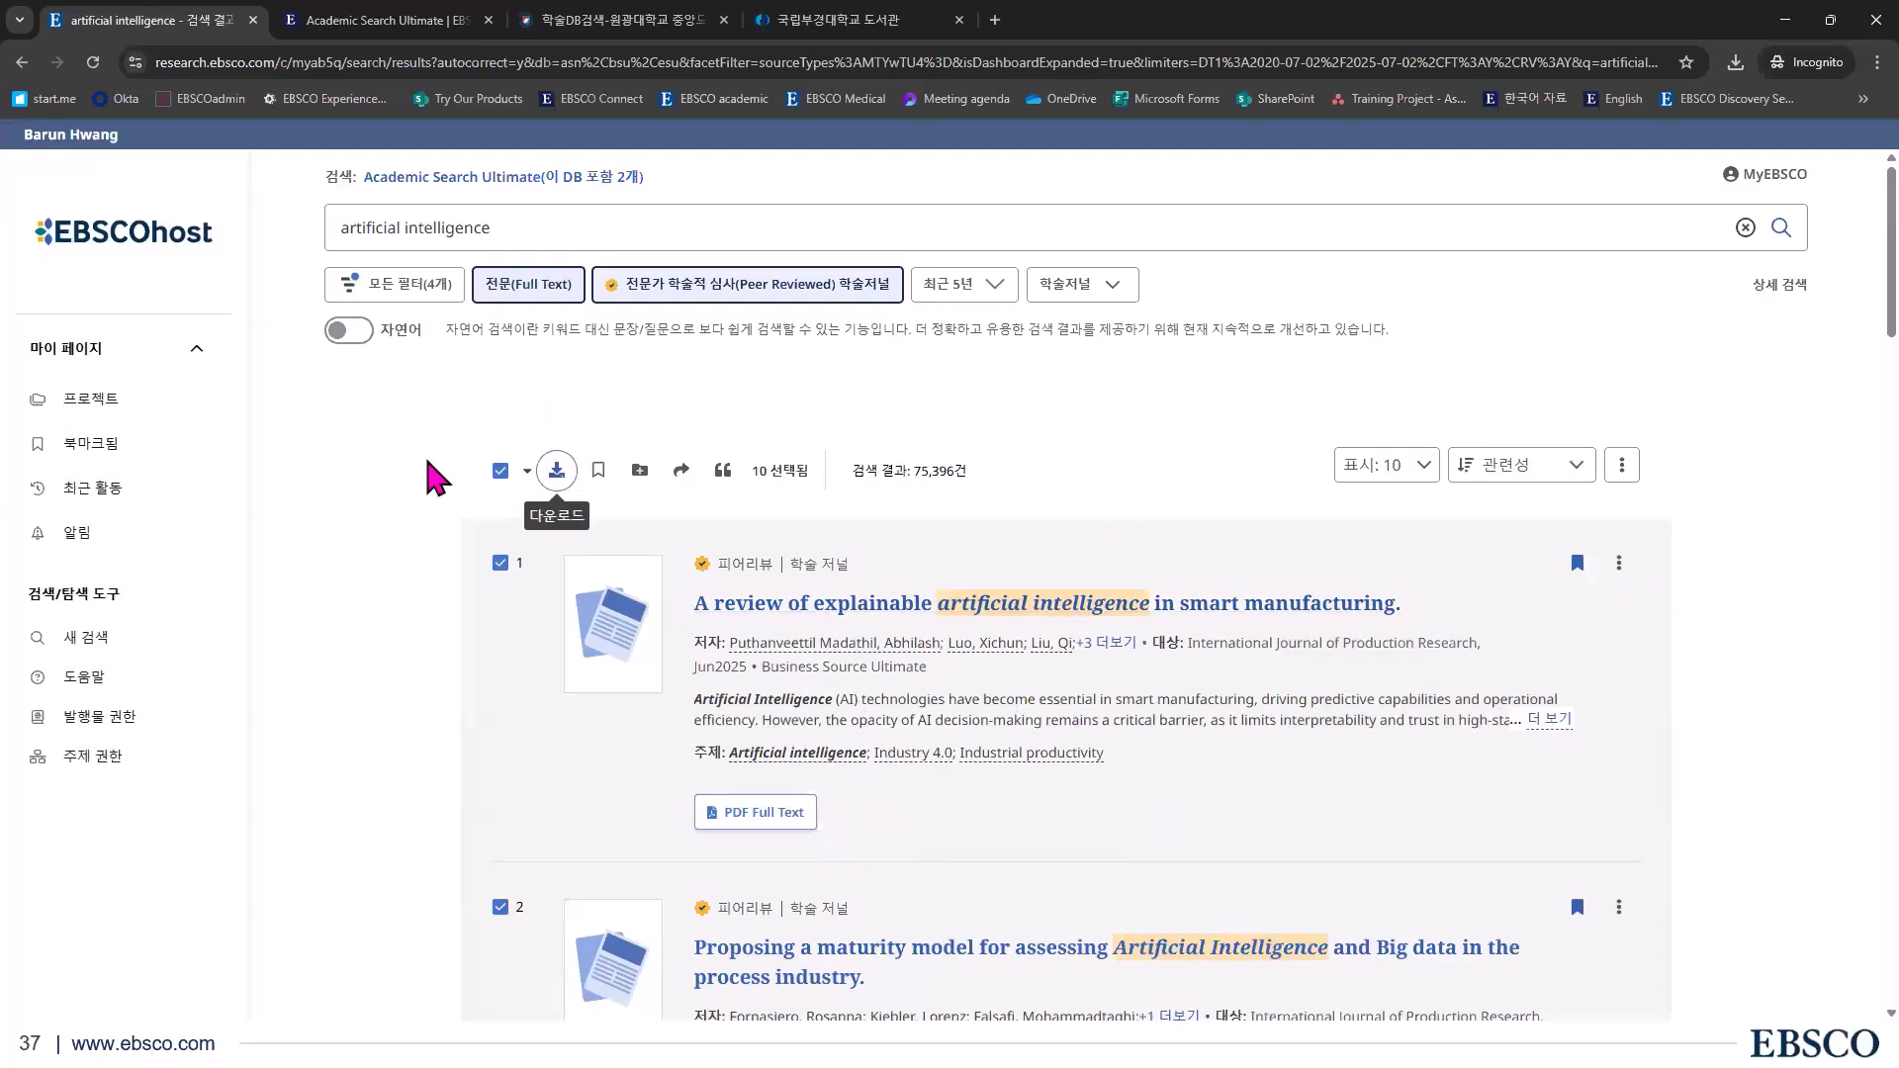
Copy the selected articles' ABNT (Brazilian National Standards) citations to the clipboard and view the citation export options (인용정보 내보내기)
left_click(723, 470)
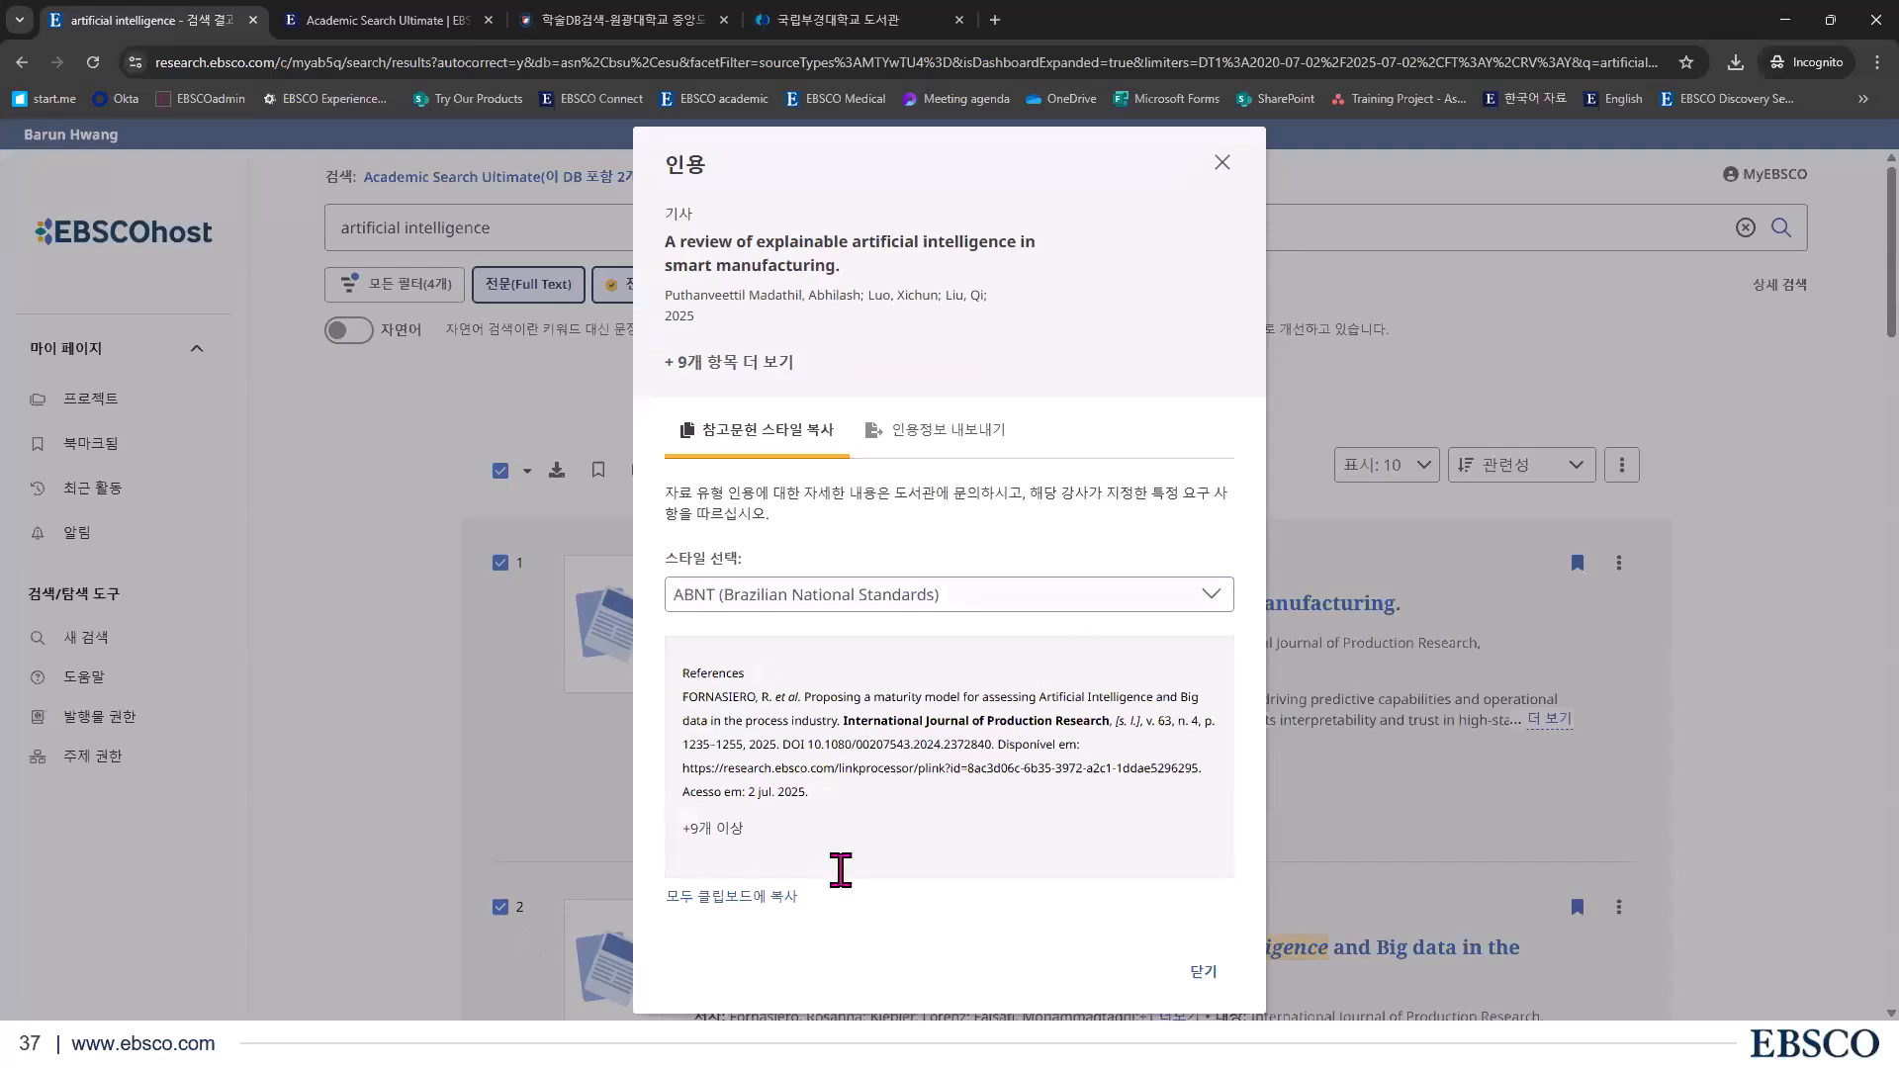
triple_click(747, 369)
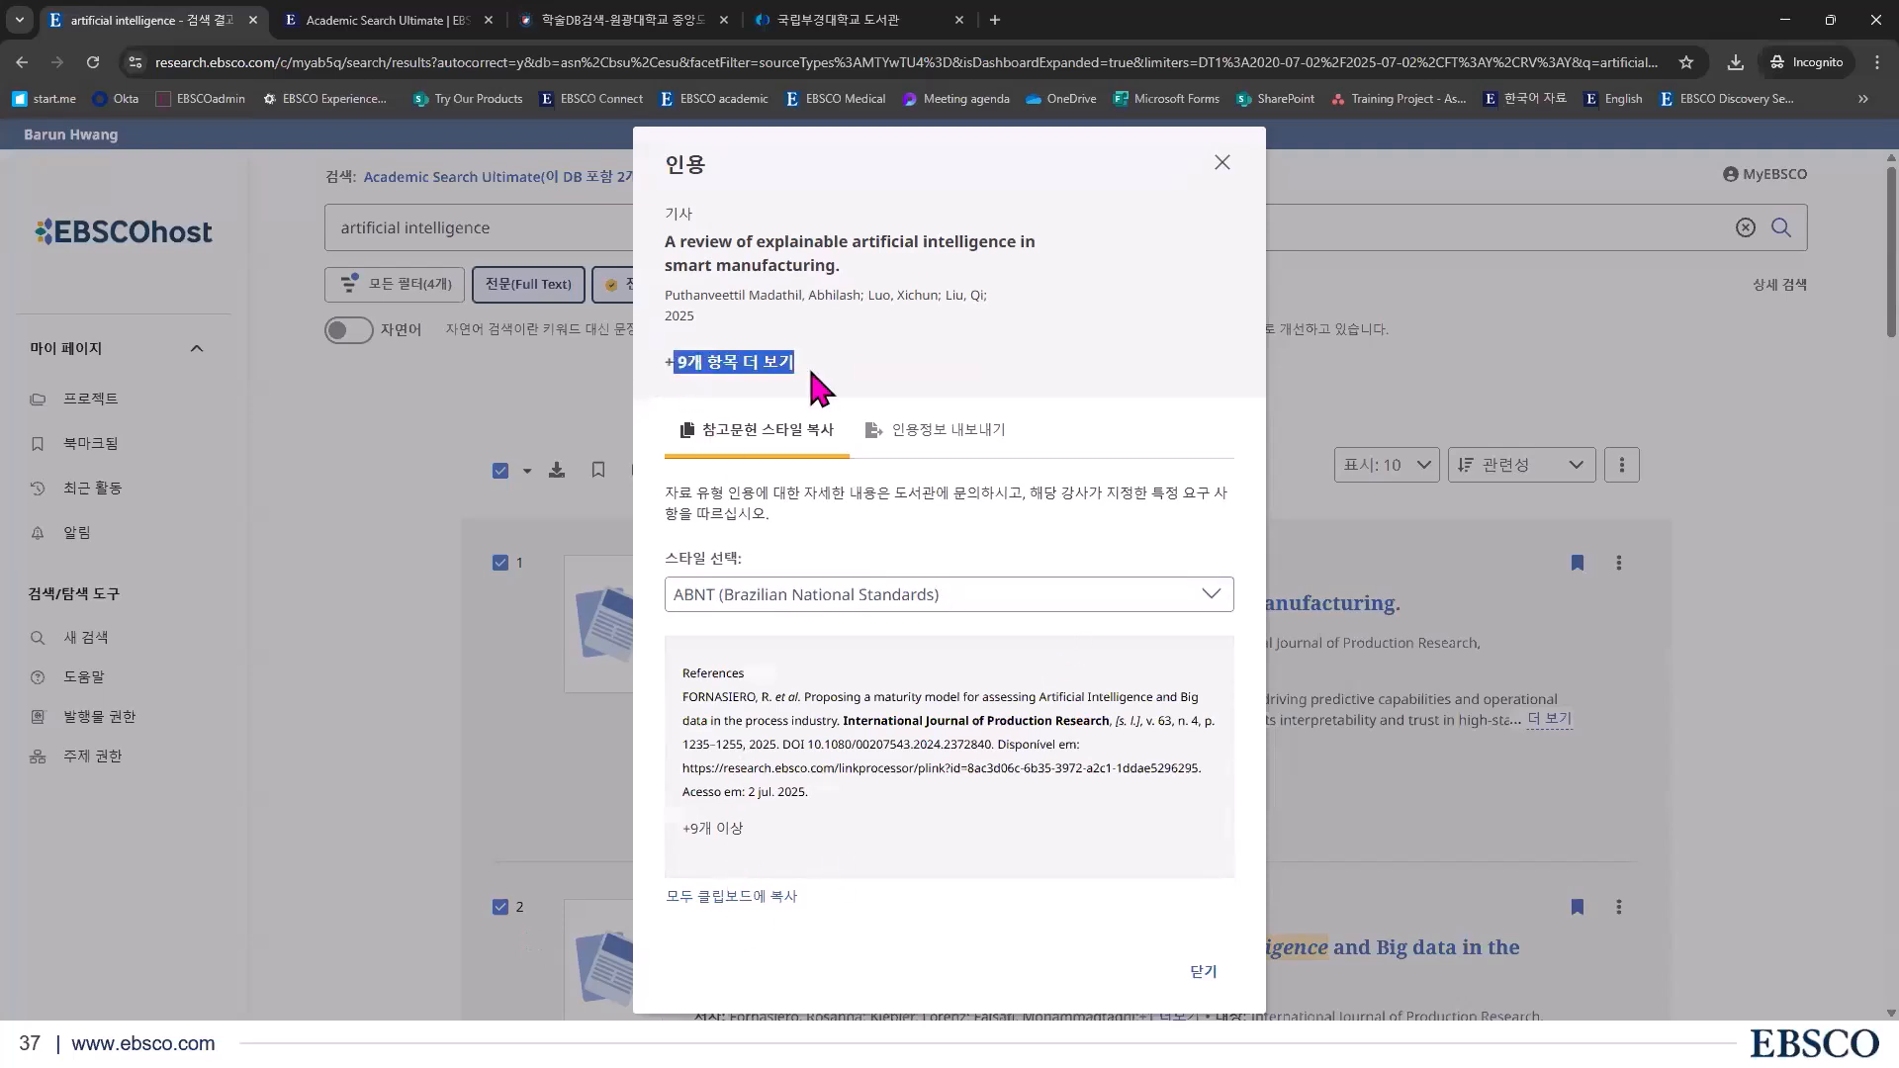
left_click(738, 897)
left_click(925, 431)
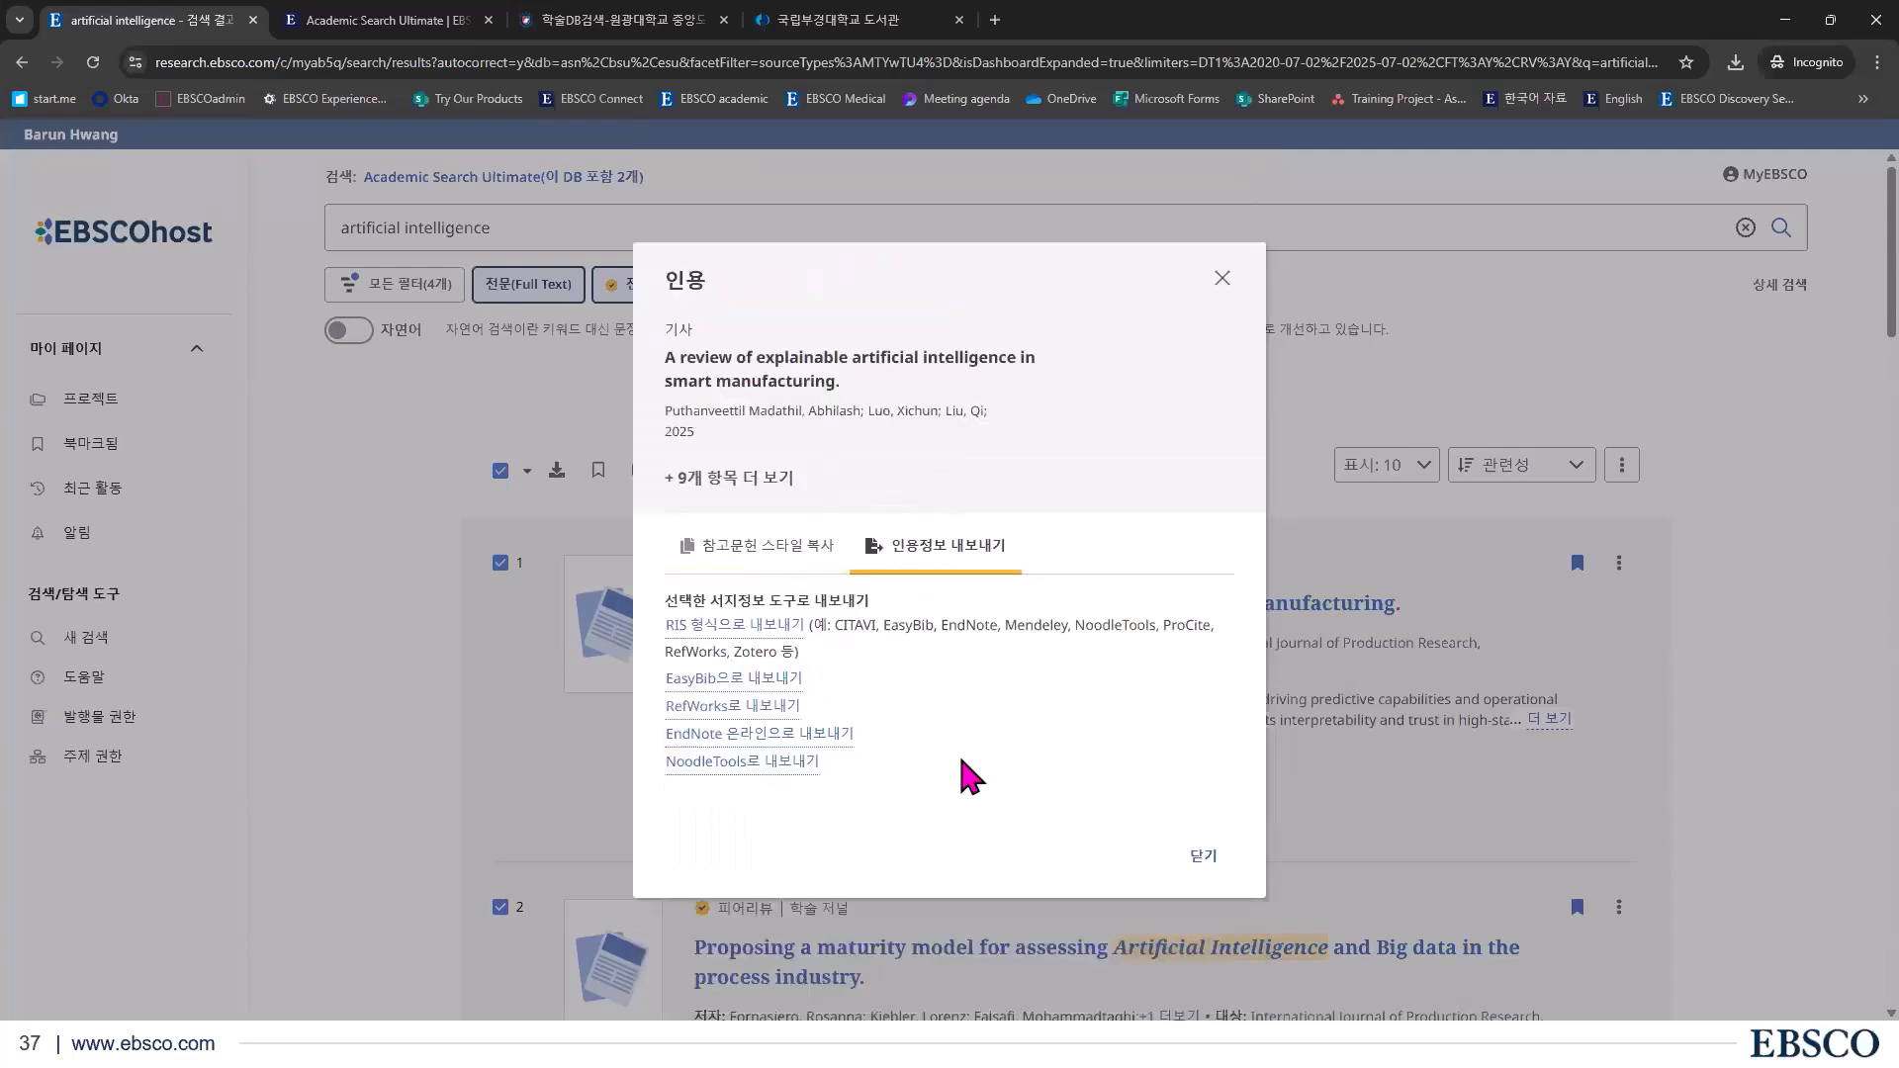
key("Escape")
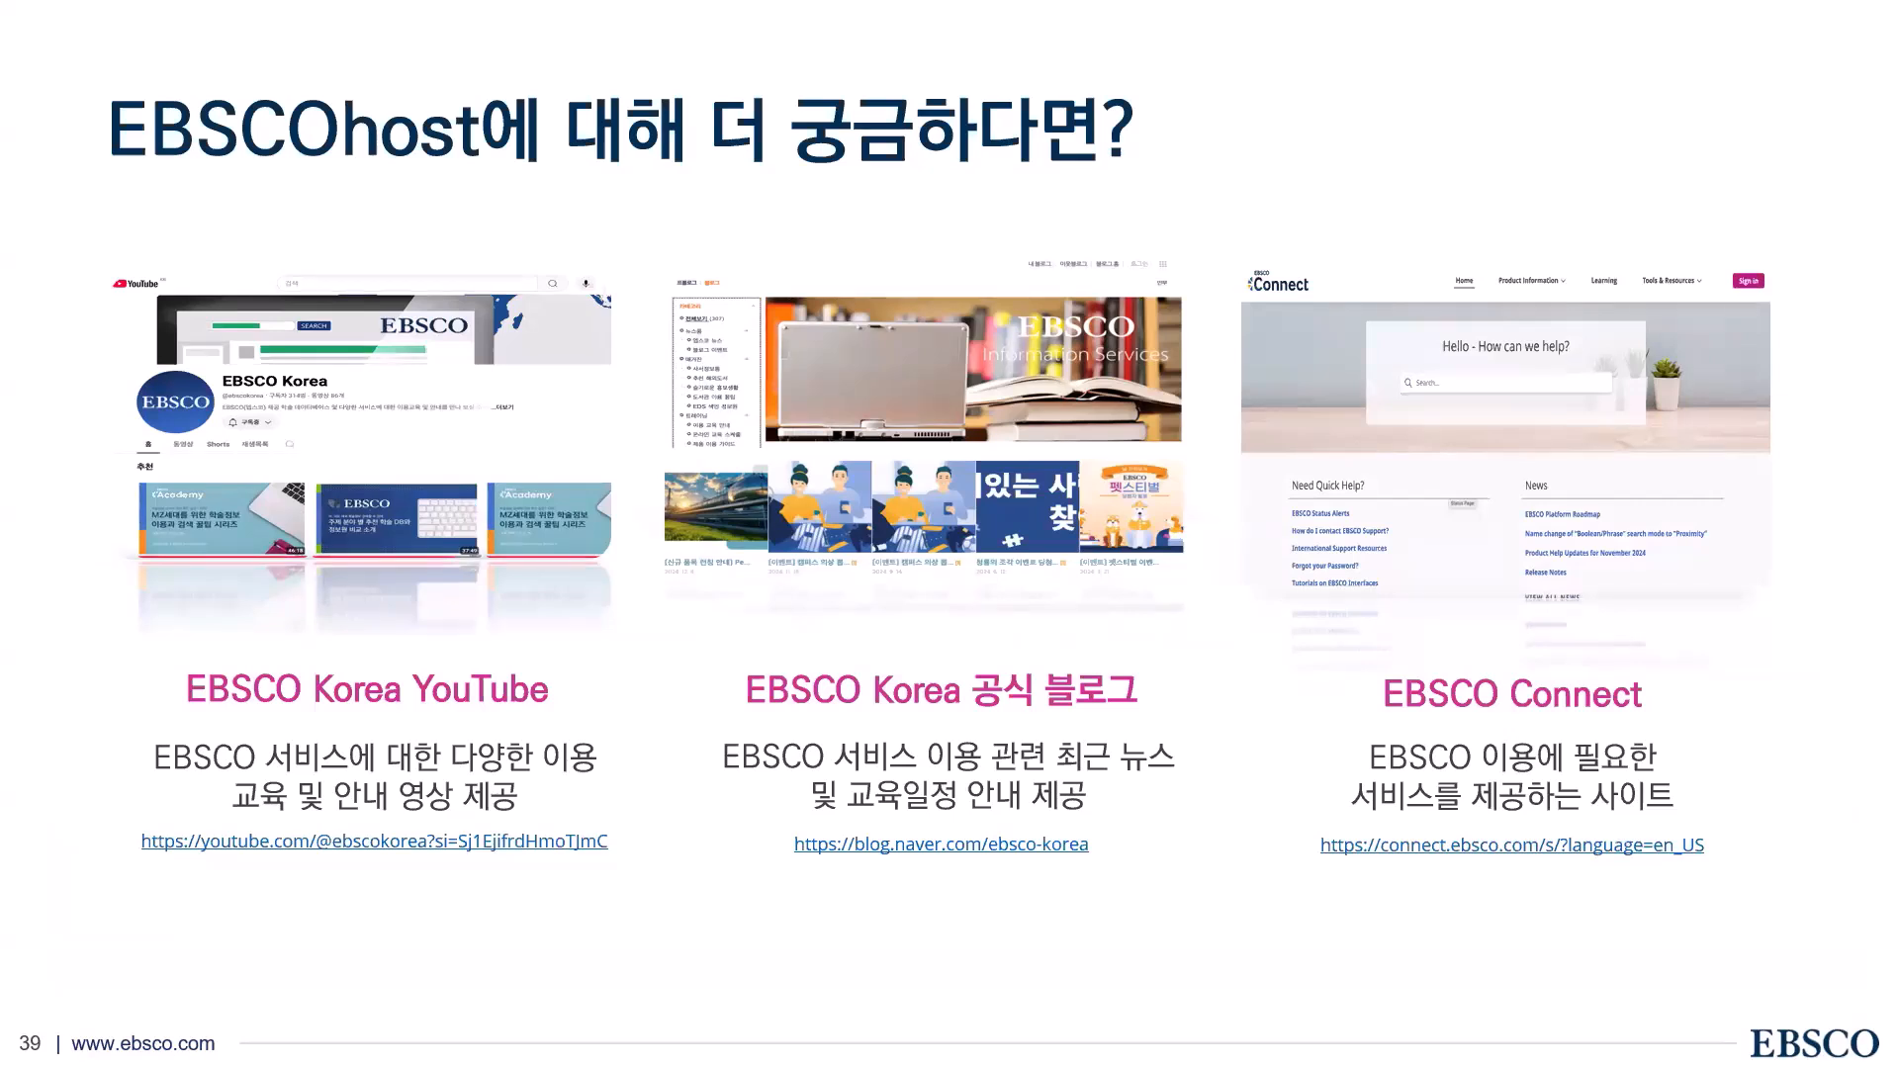
key("Right")
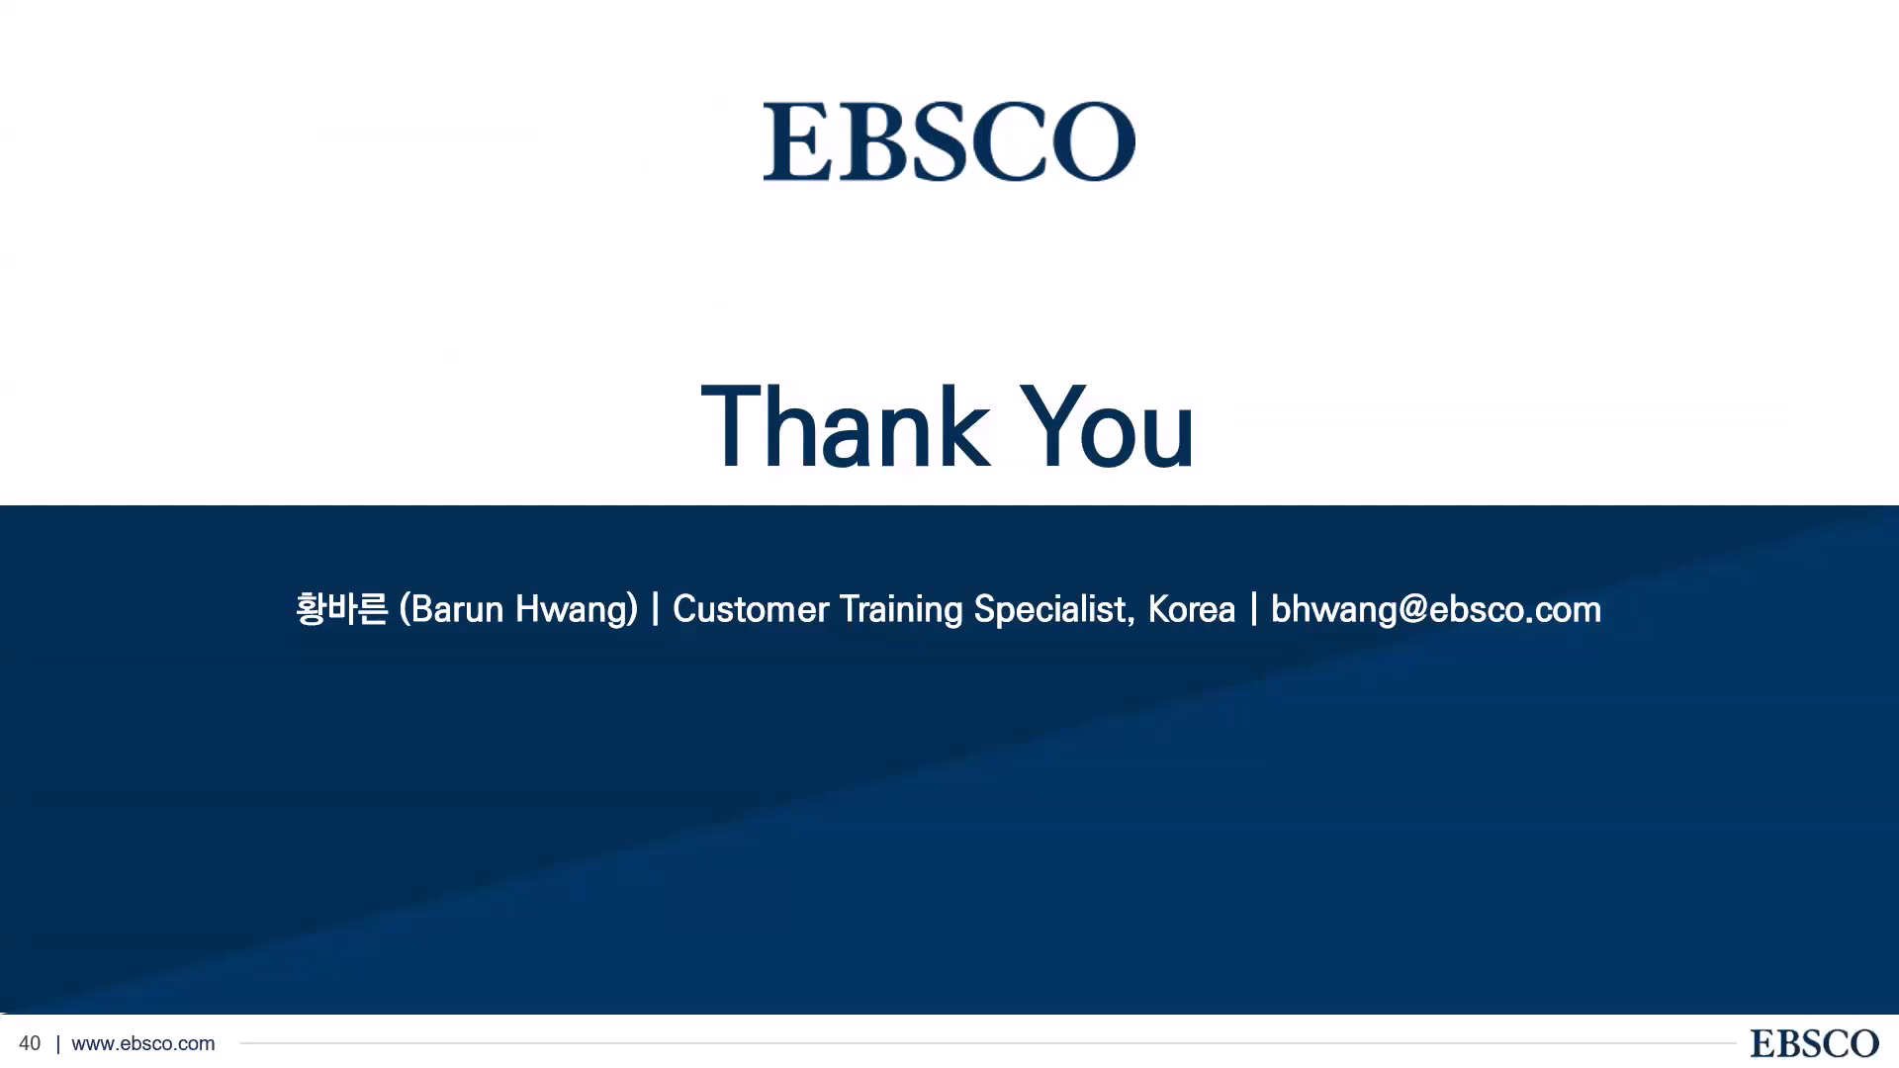